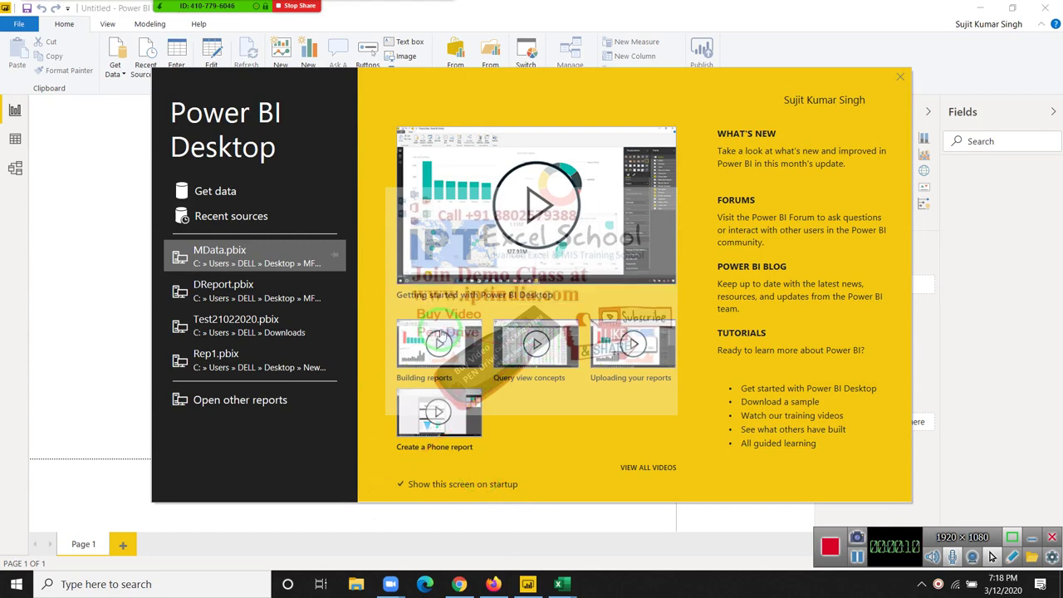
- Close the Power BI start screen and bring up the Get Data list of source types
click(216, 194)
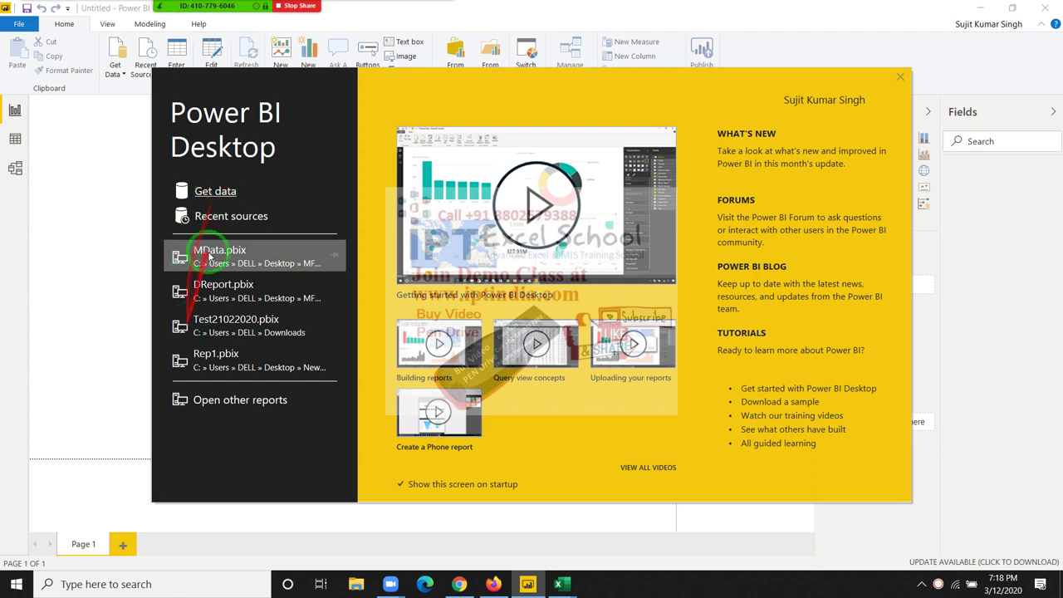
click(223, 193)
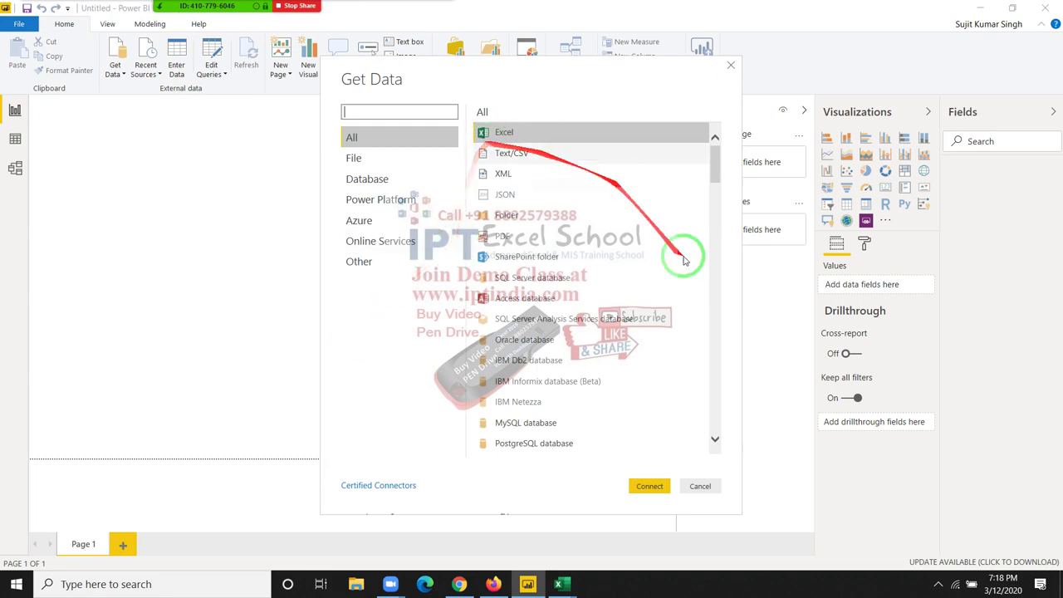
- Connect to Excel and open the DD.xlsx workbook, not MData, in the Navigator
click(652, 485)
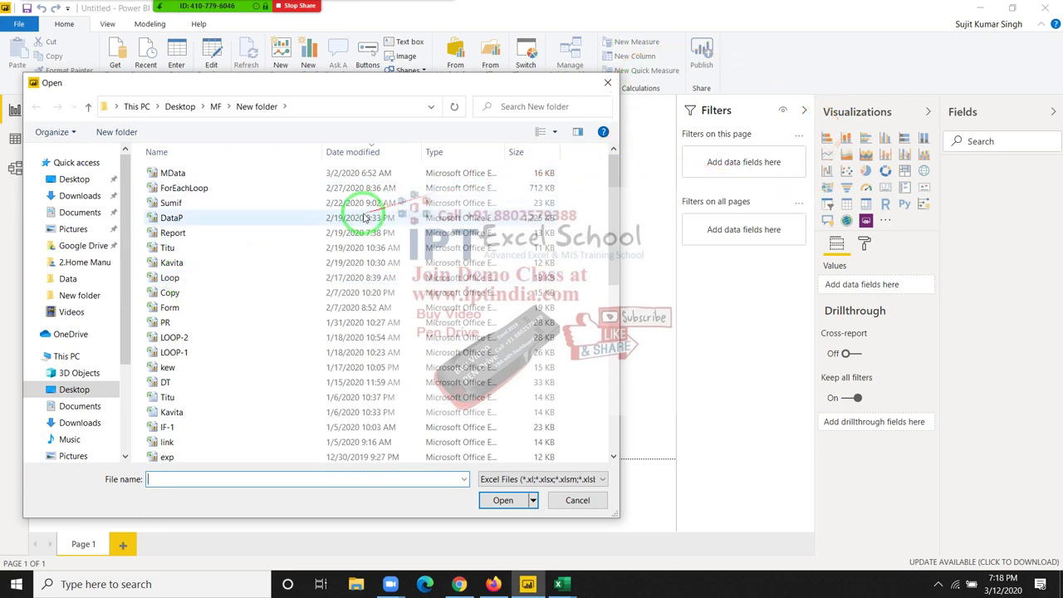
click(306, 175)
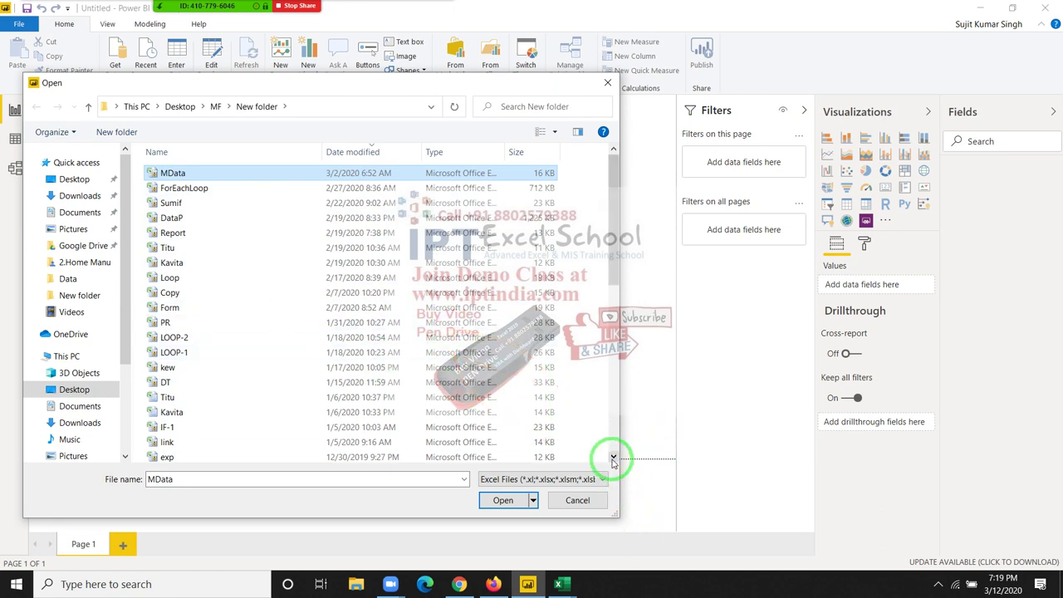
click(612, 457)
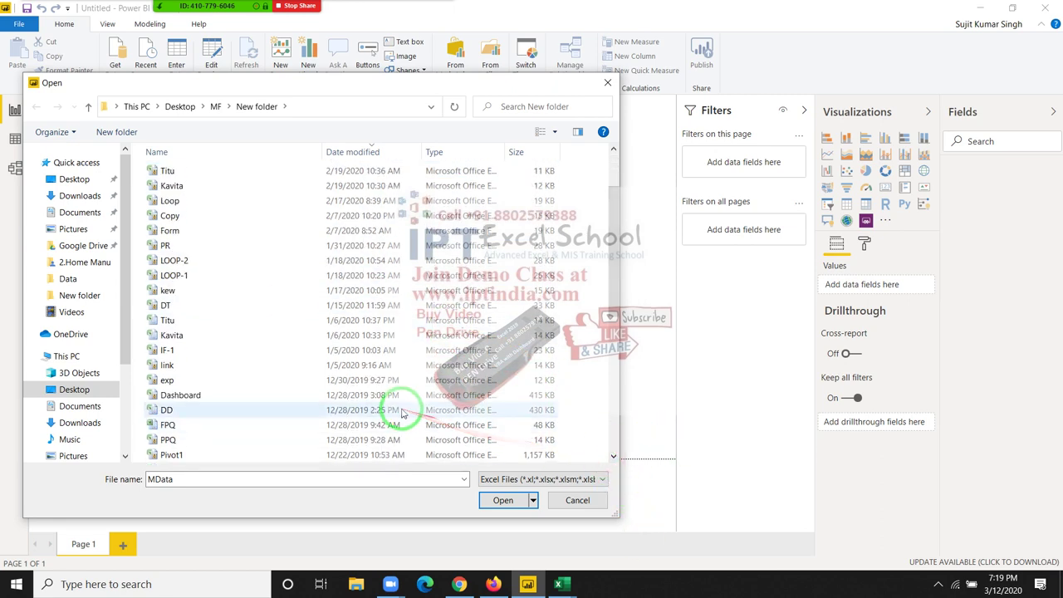
click(403, 411)
click(503, 501)
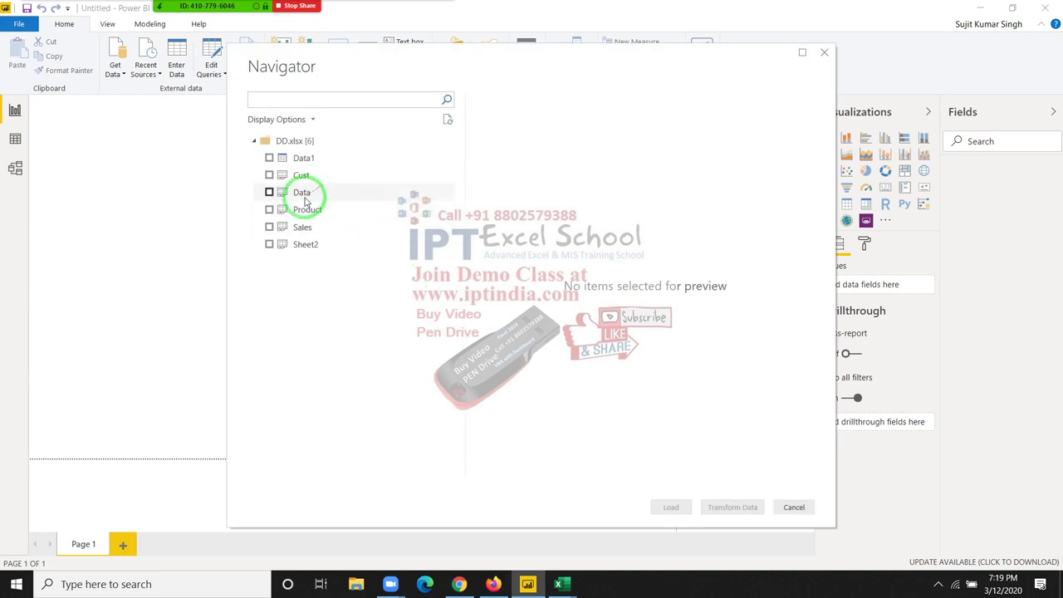
- Preview and tick the Data sheet of DD.xlsx, then load it into the model
click(302, 196)
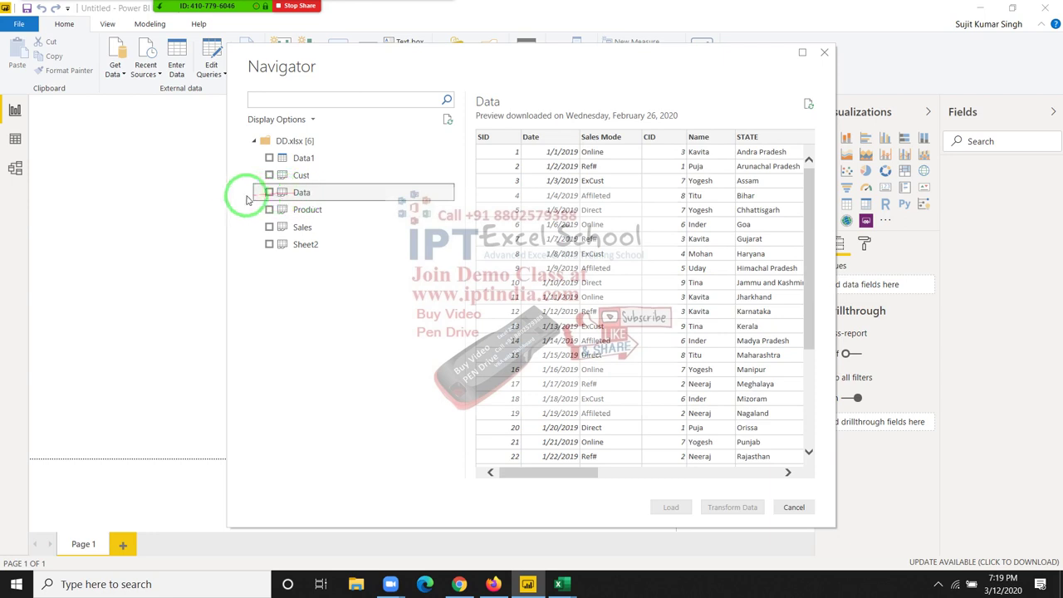
click(269, 195)
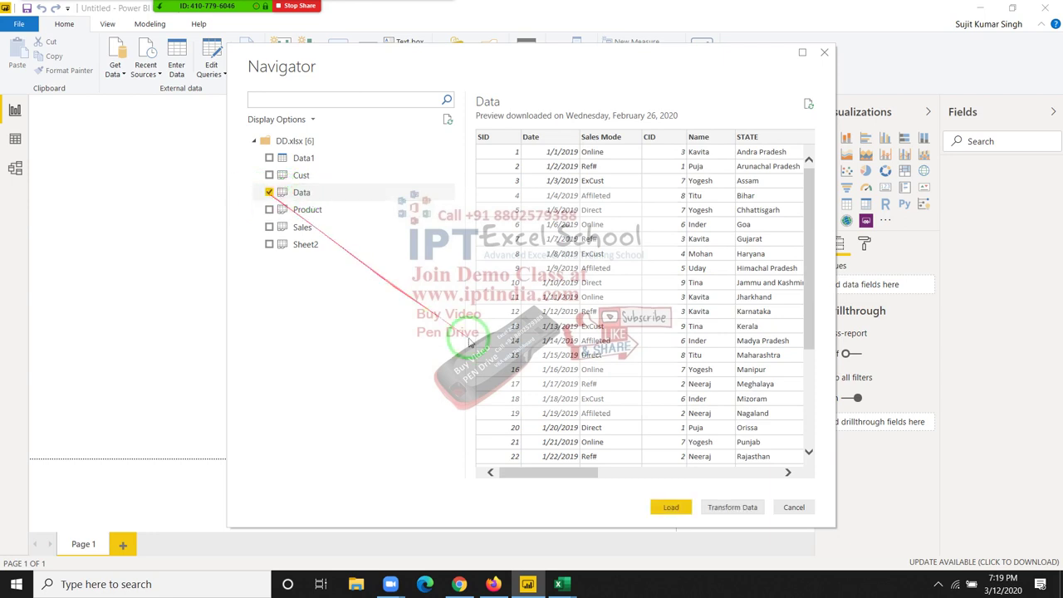
click(674, 508)
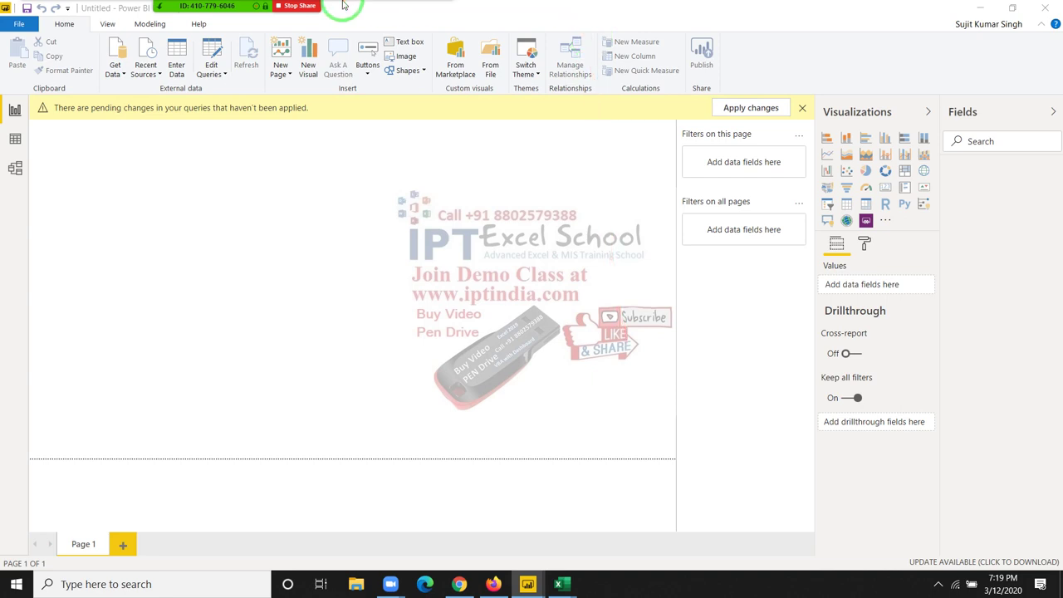
- Allow a meeting participant to record from the Zoom participants list
click(192, 10)
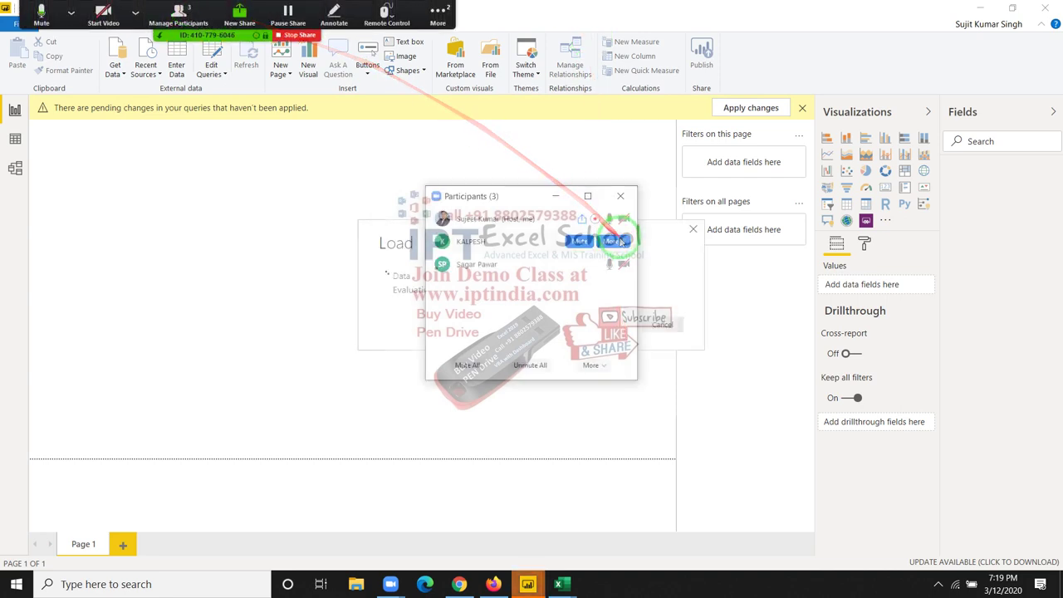
click(615, 241)
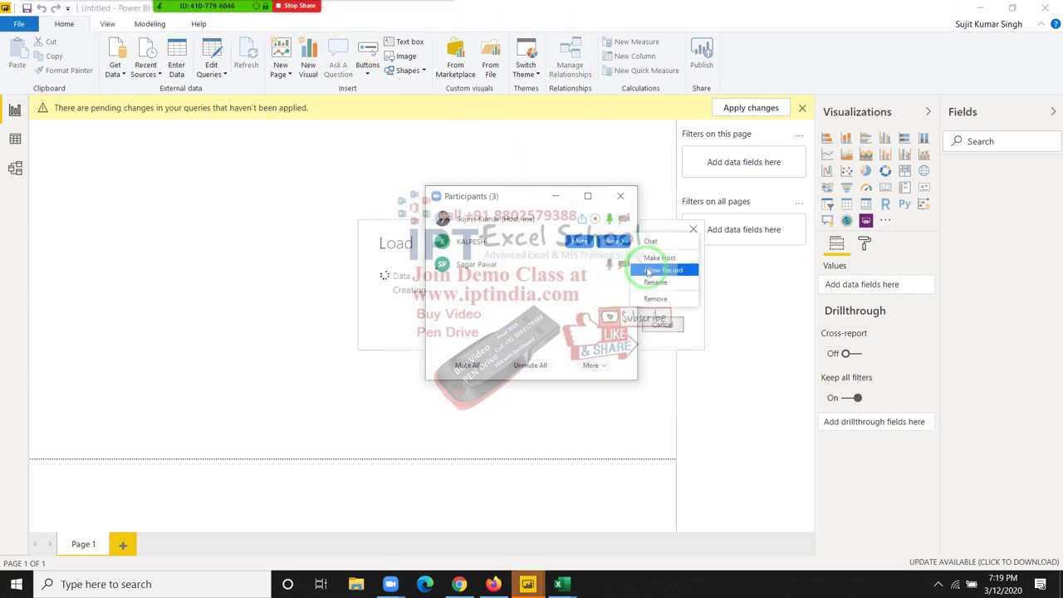
click(650, 271)
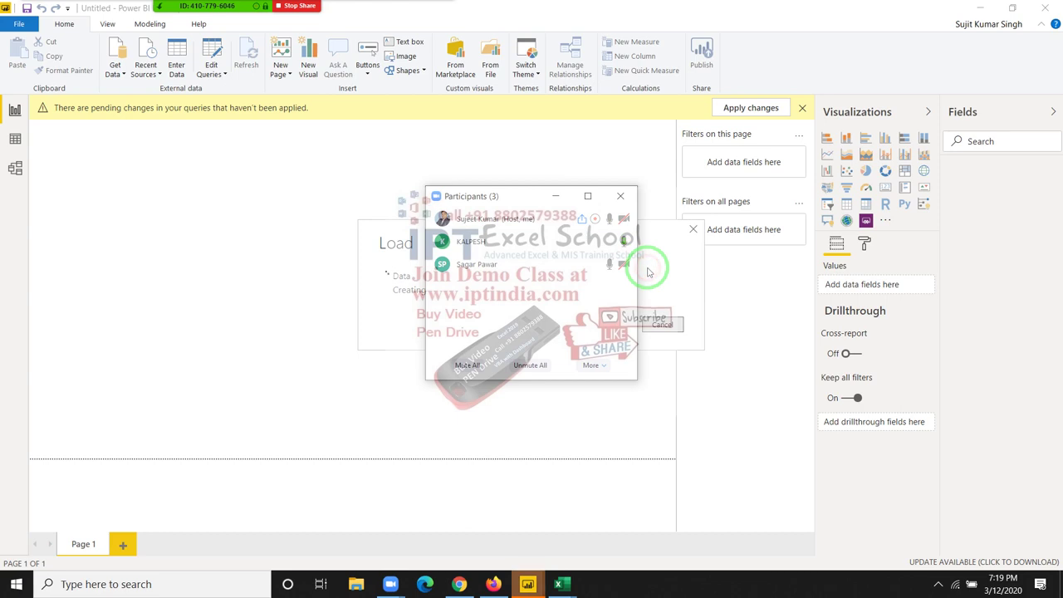
click(627, 195)
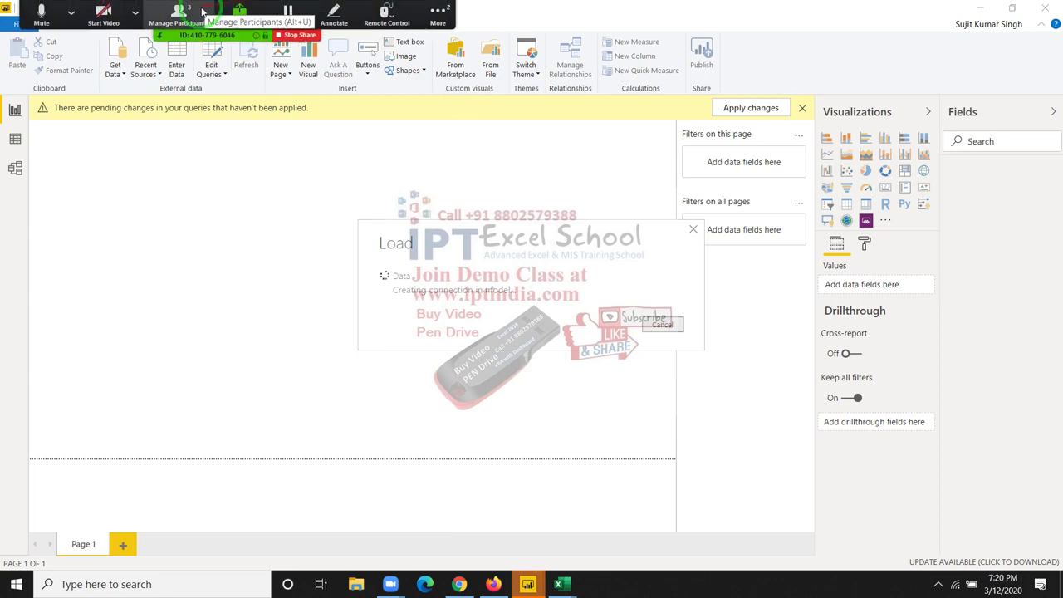
- Recheck that participant's options in the Zoom list and close it while the Data table loads
click(202, 10)
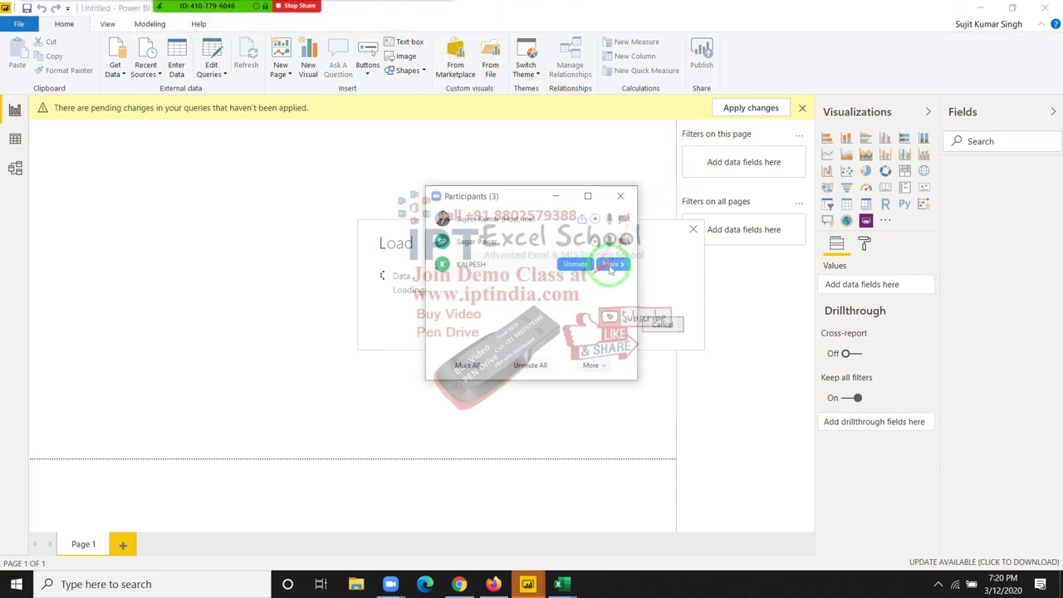
click(611, 264)
click(619, 308)
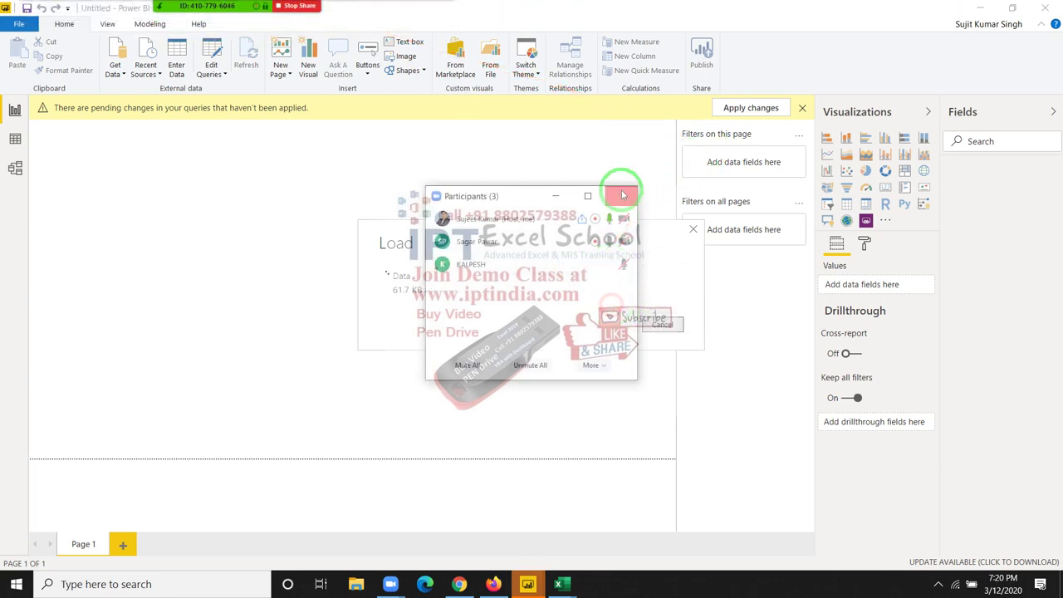
click(621, 196)
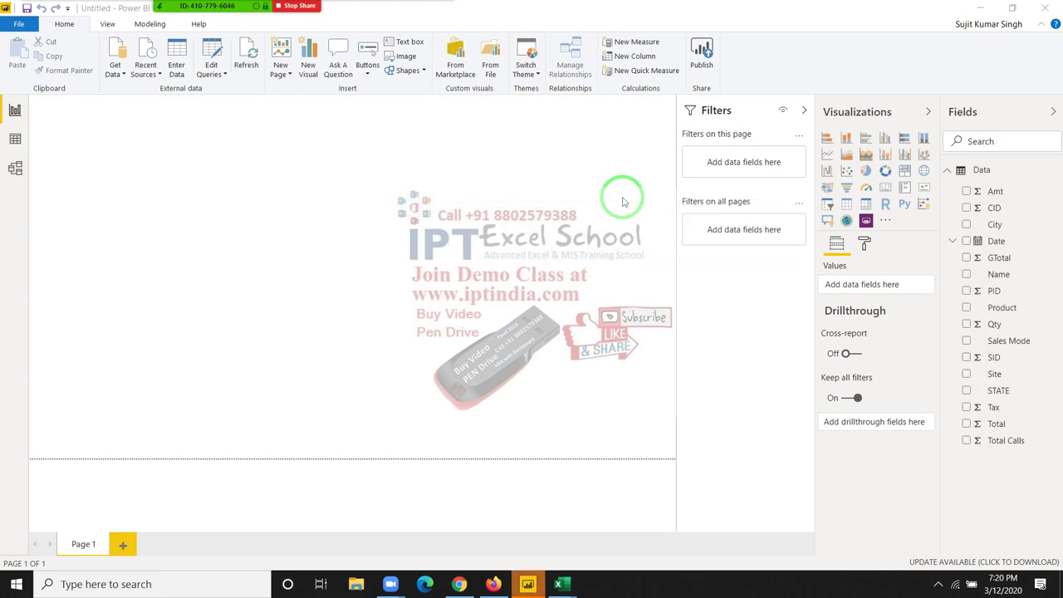
click(178, 10)
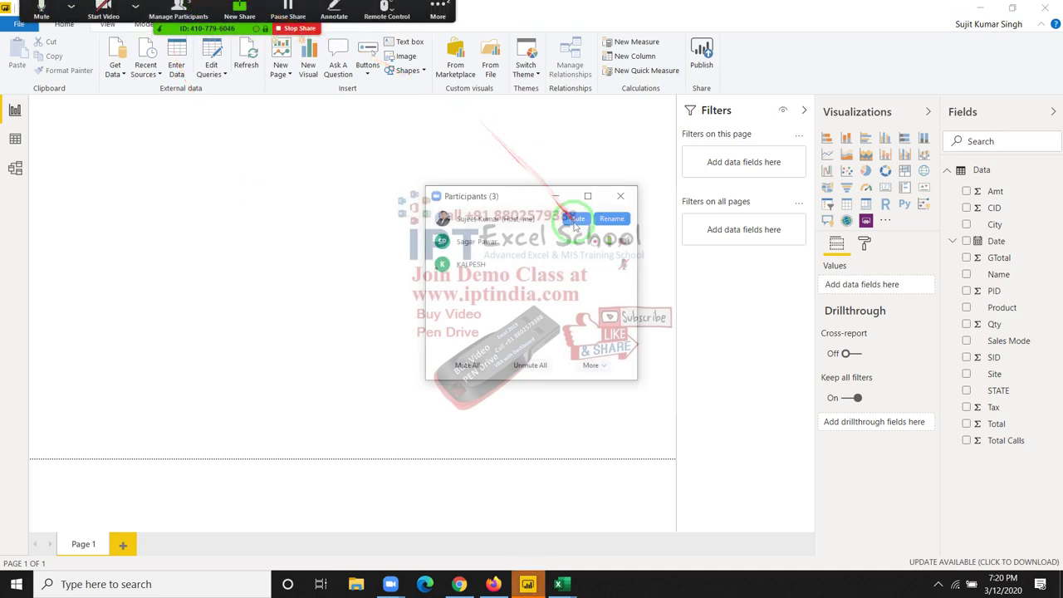
click(632, 194)
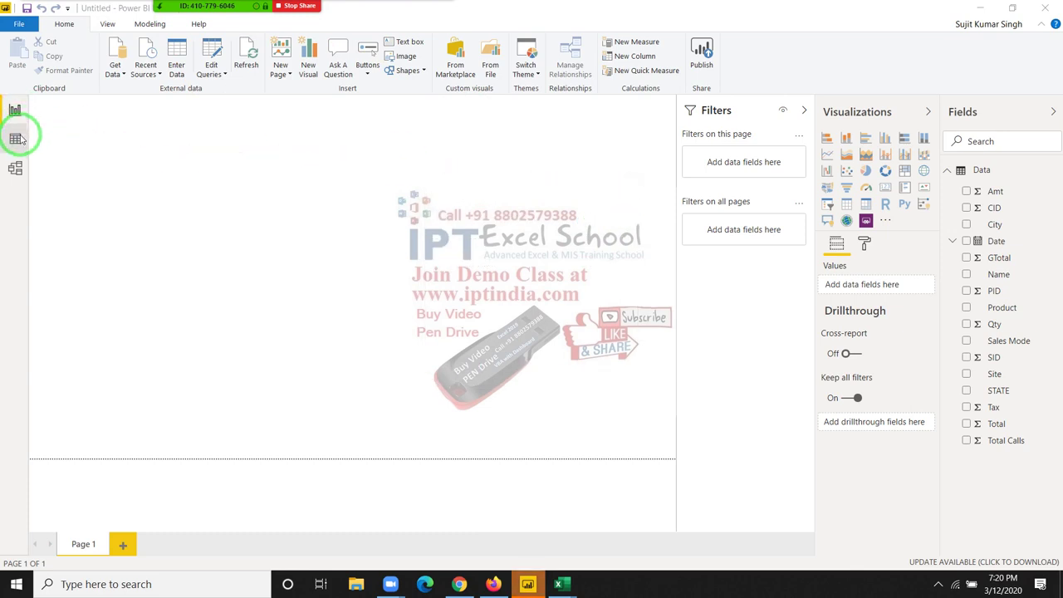
- In Data view, select the Date column and set its data type to Date/Time
click(17, 138)
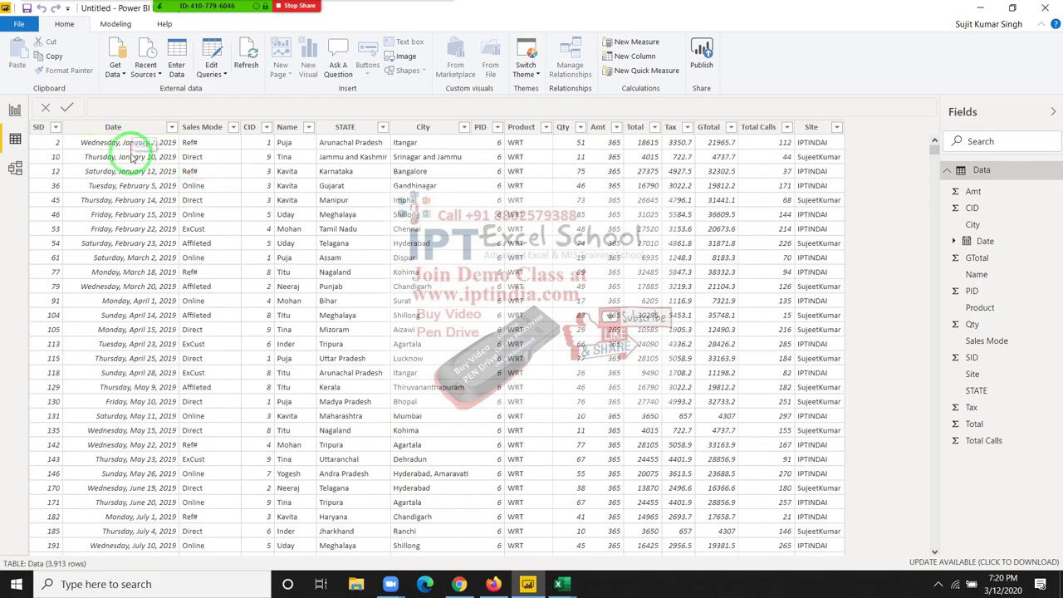
drag(124, 273, 142, 184)
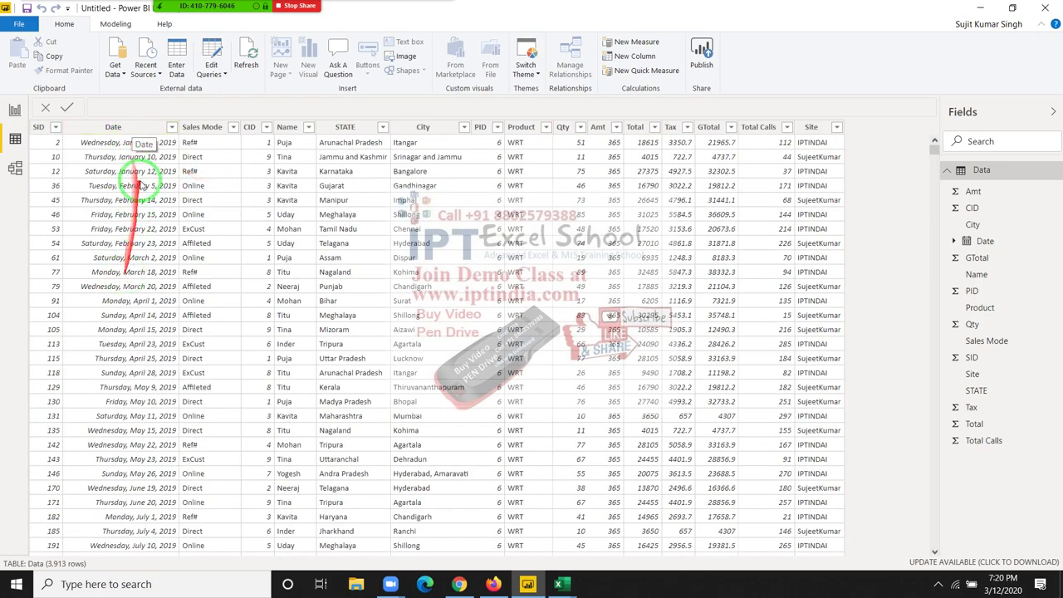
click(133, 133)
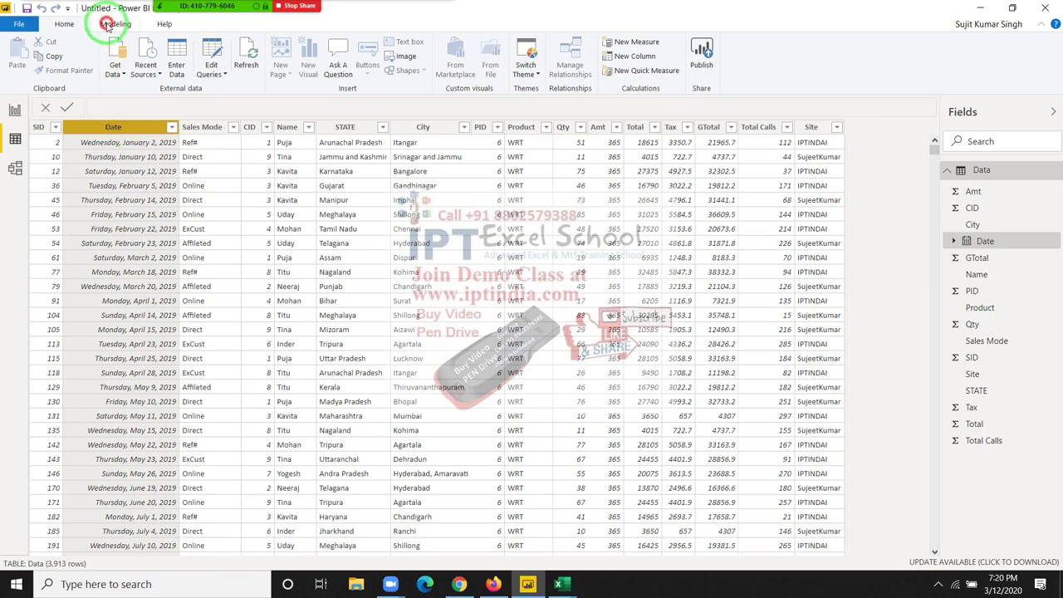
click(106, 25)
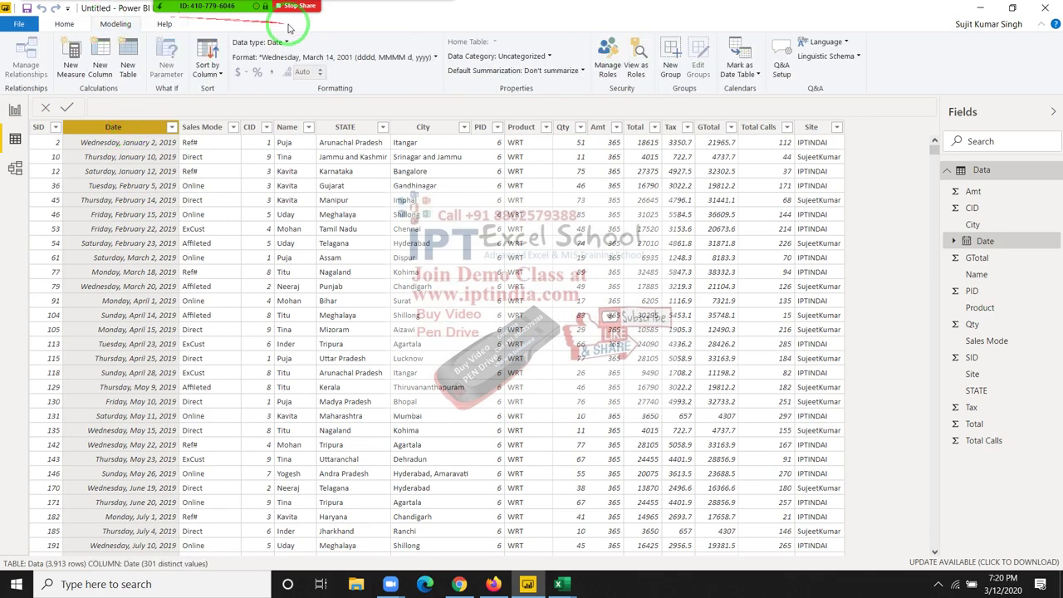
click(287, 46)
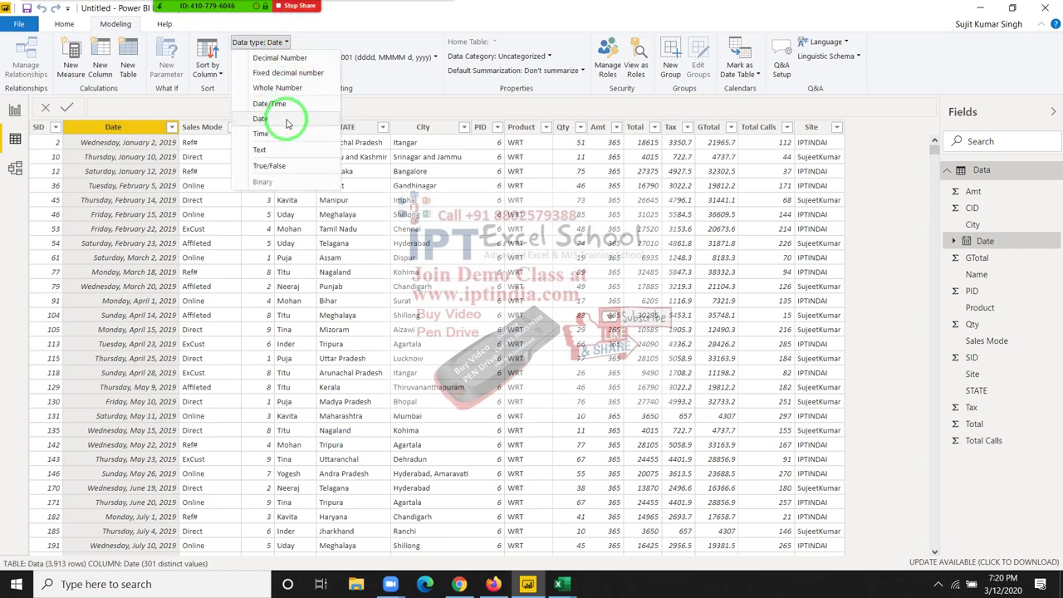
click(286, 120)
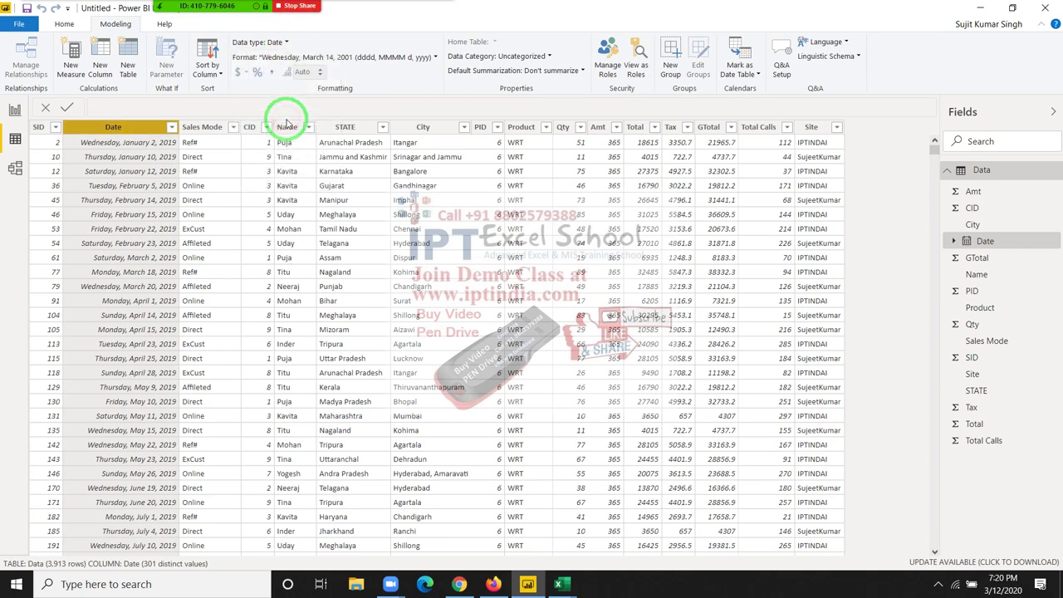
click(277, 42)
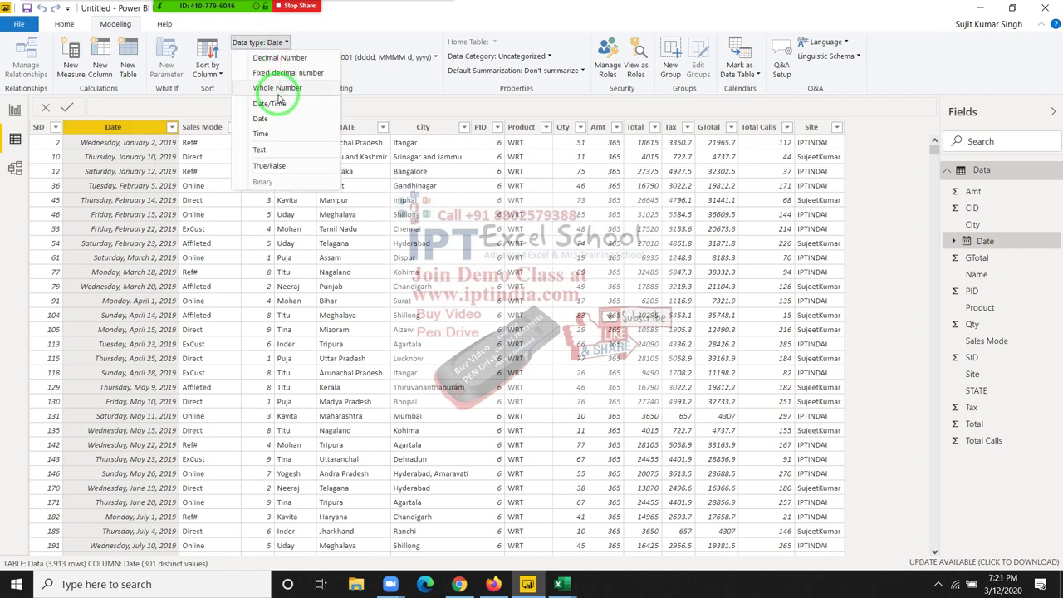
key(Escape)
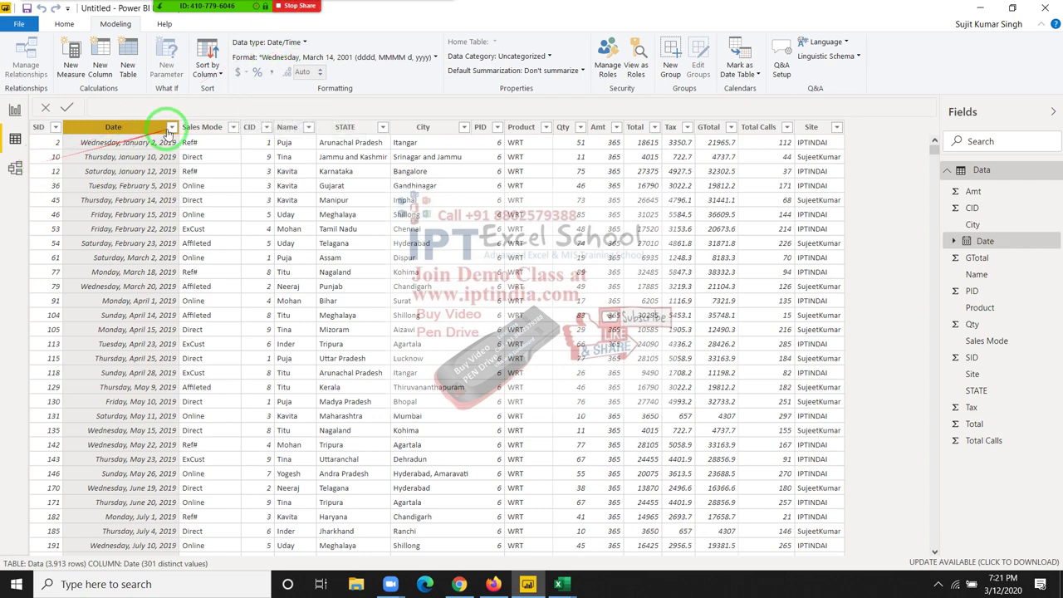
- Build a widened column chart of Qty by Date on the report canvas
click(15, 112)
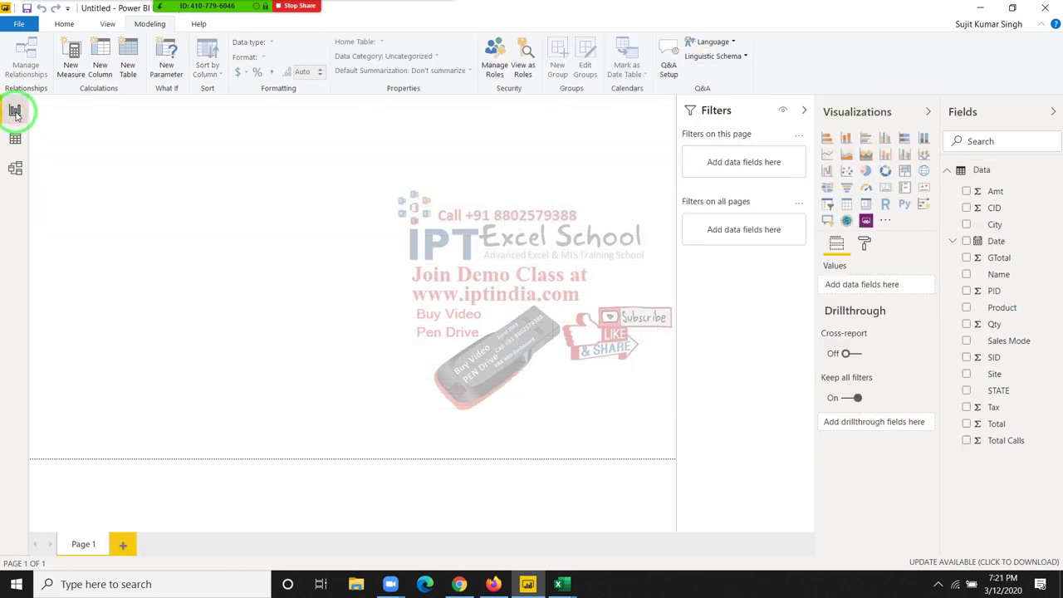
click(15, 138)
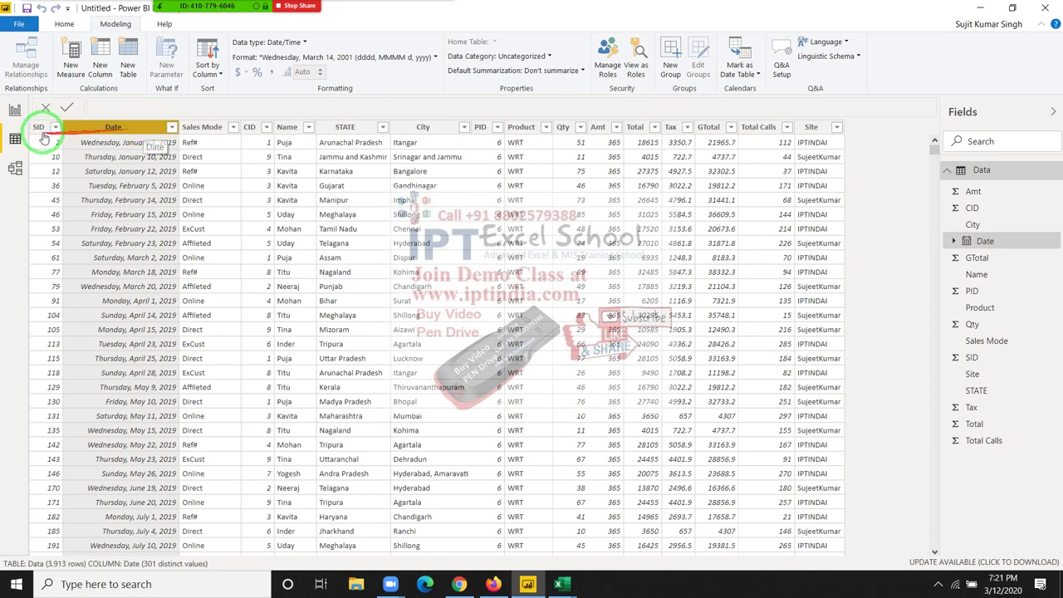
click(17, 111)
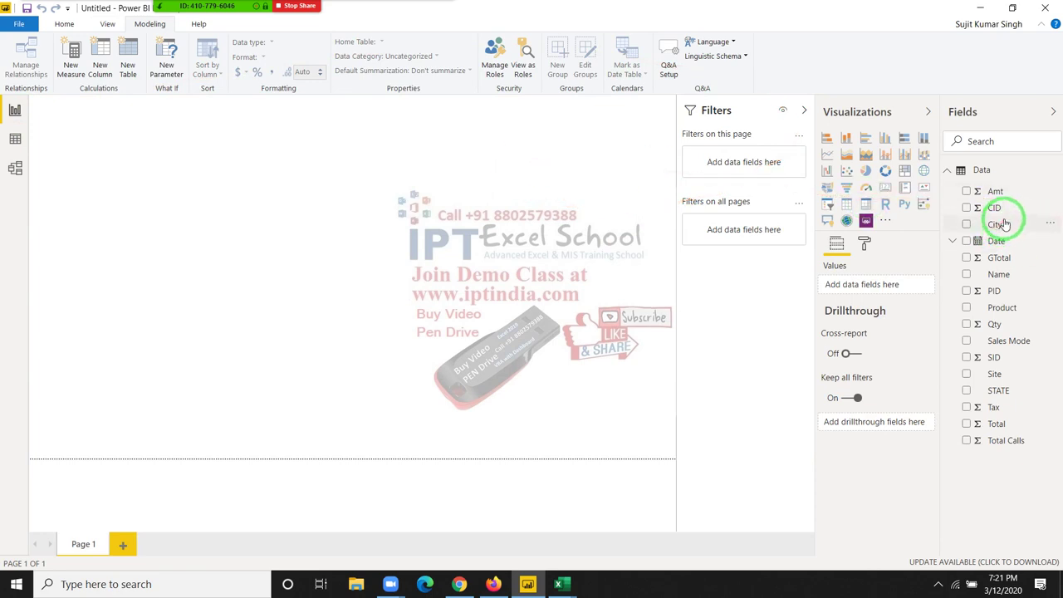
mouse_move(999, 245)
mouse_down()
mouse_move(818, 341)
mouse_move(357, 241)
mouse_up()
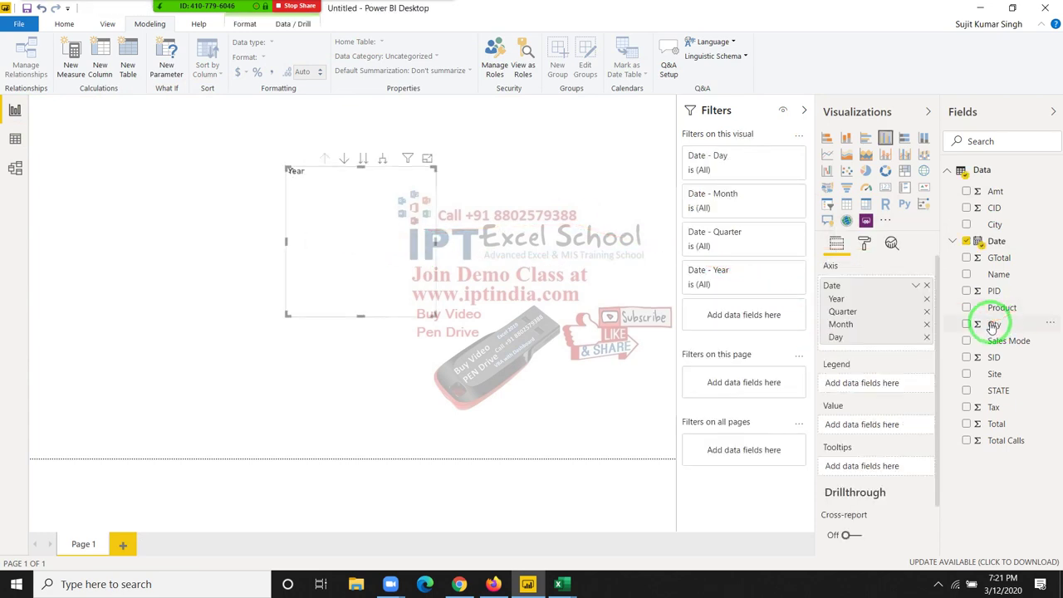
drag(988, 324, 399, 232)
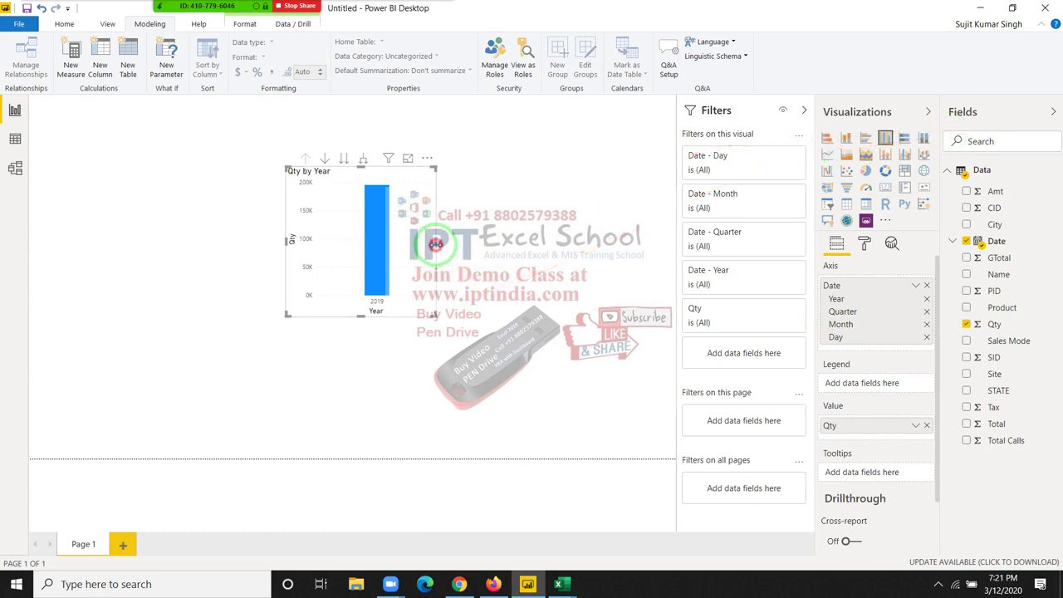
drag(435, 258, 567, 241)
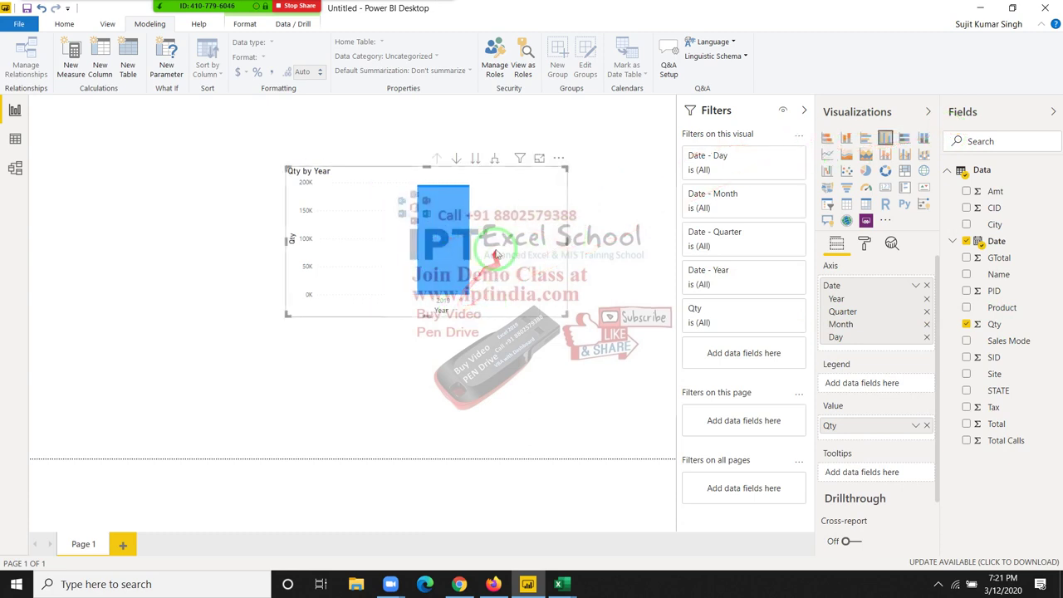
- Drill the chart down from years through quarters and months to days, then delete it
click(474, 160)
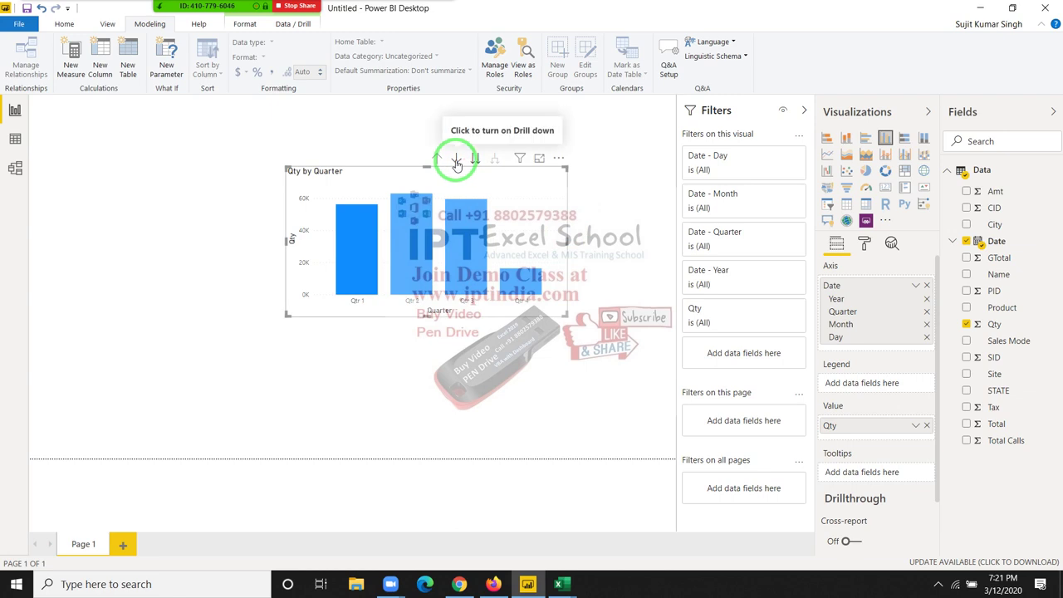
click(477, 161)
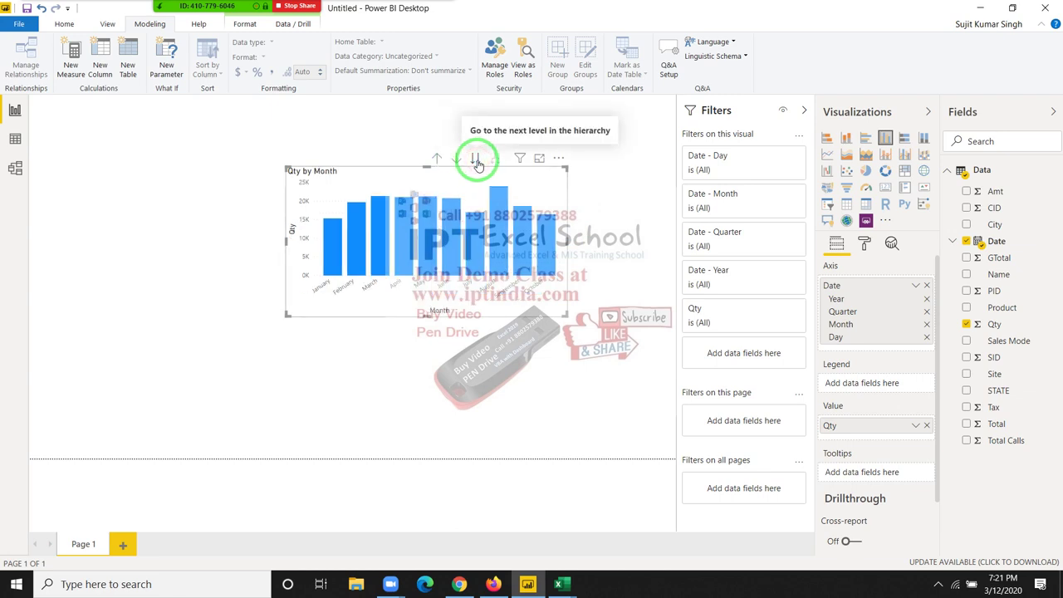
click(477, 162)
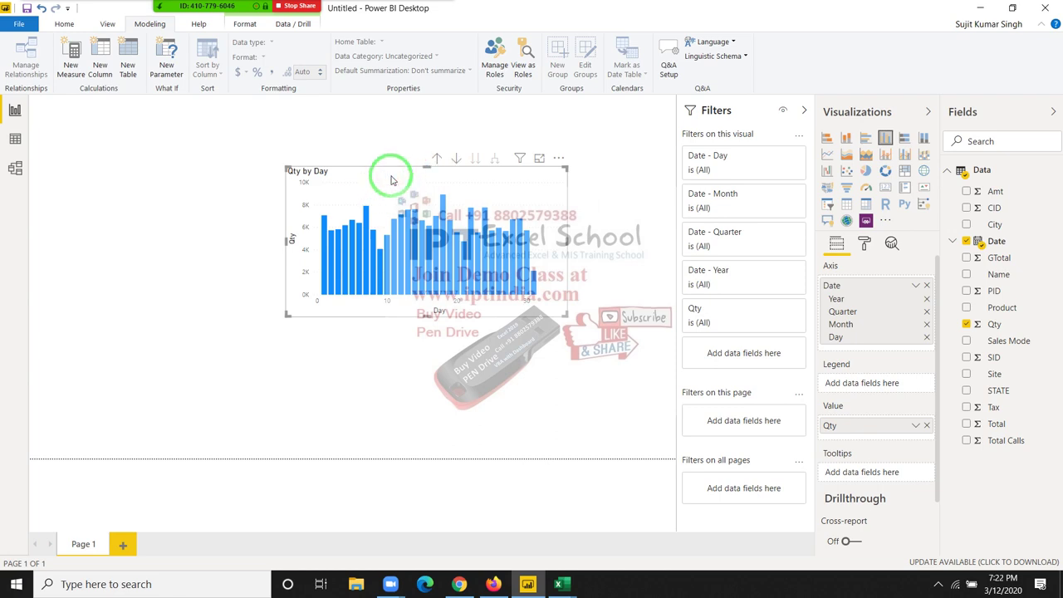
key(Delete)
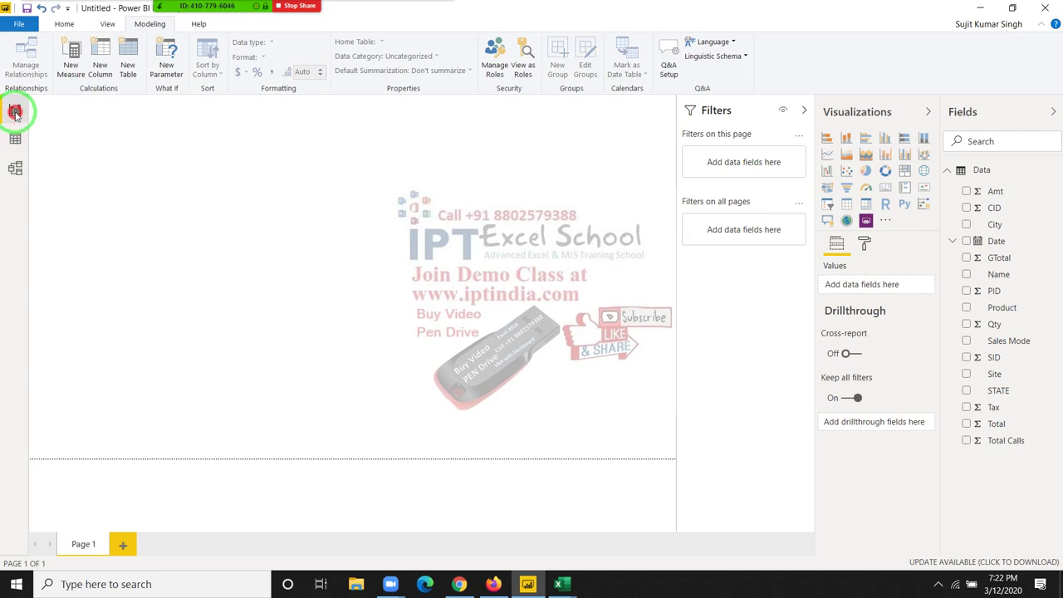
- Return to Data view, where Date shows the long dddd, MMMM d, yyyy format
click(15, 137)
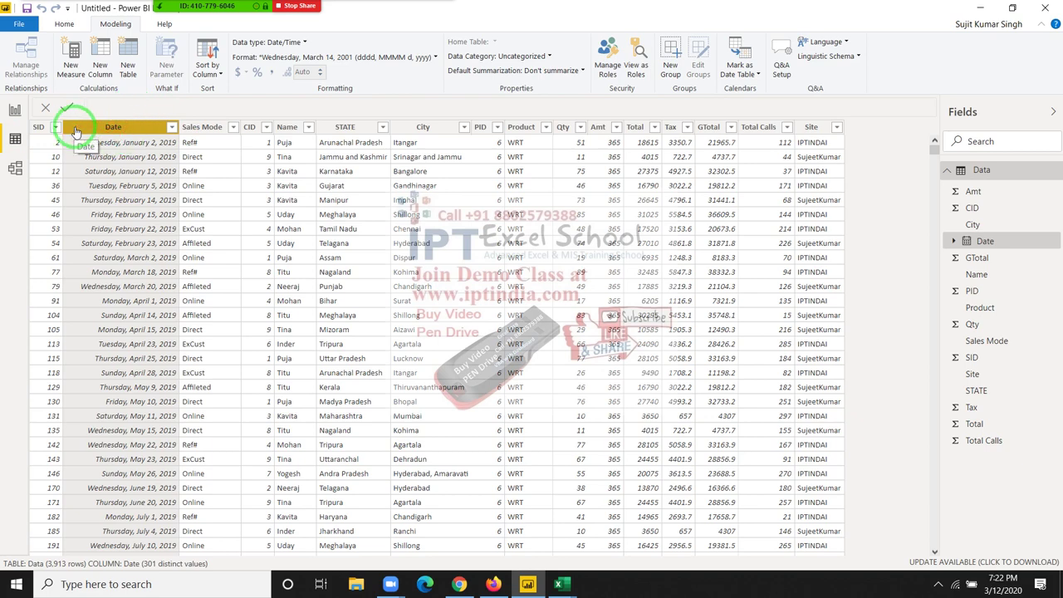
click(15, 109)
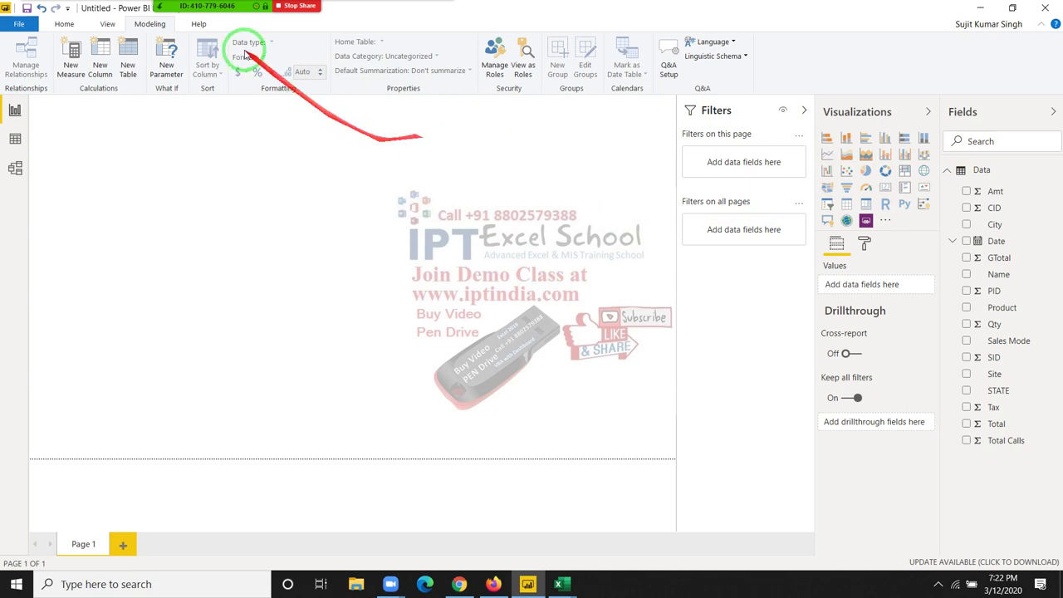
click(109, 25)
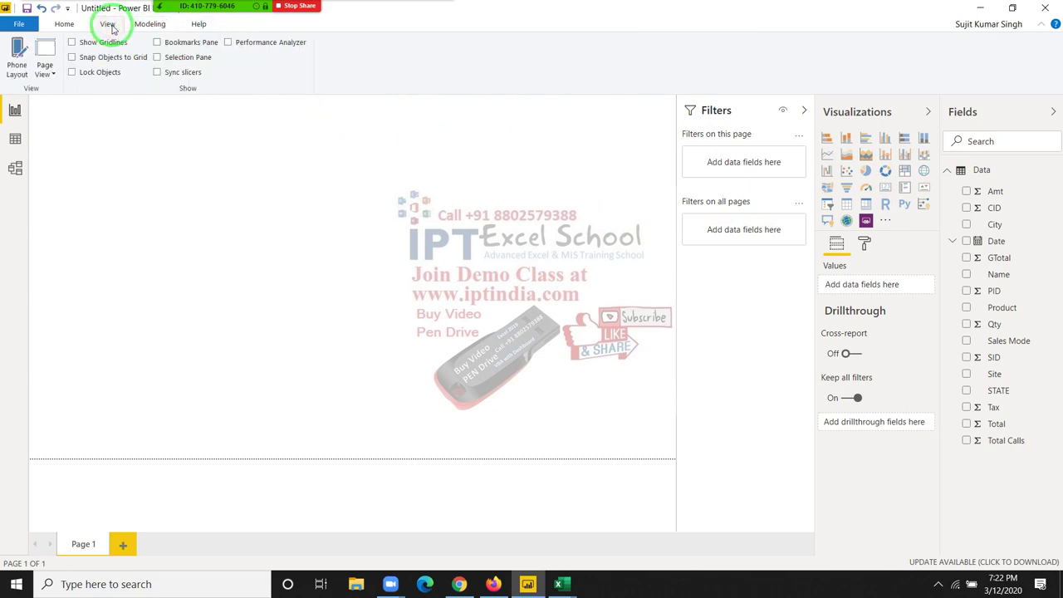
click(16, 114)
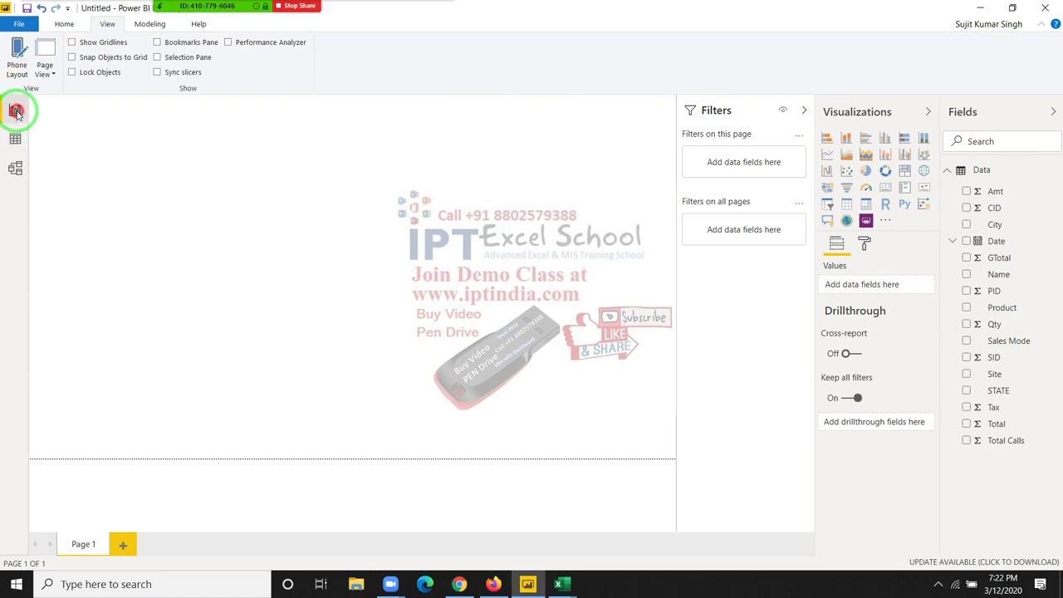
click(15, 139)
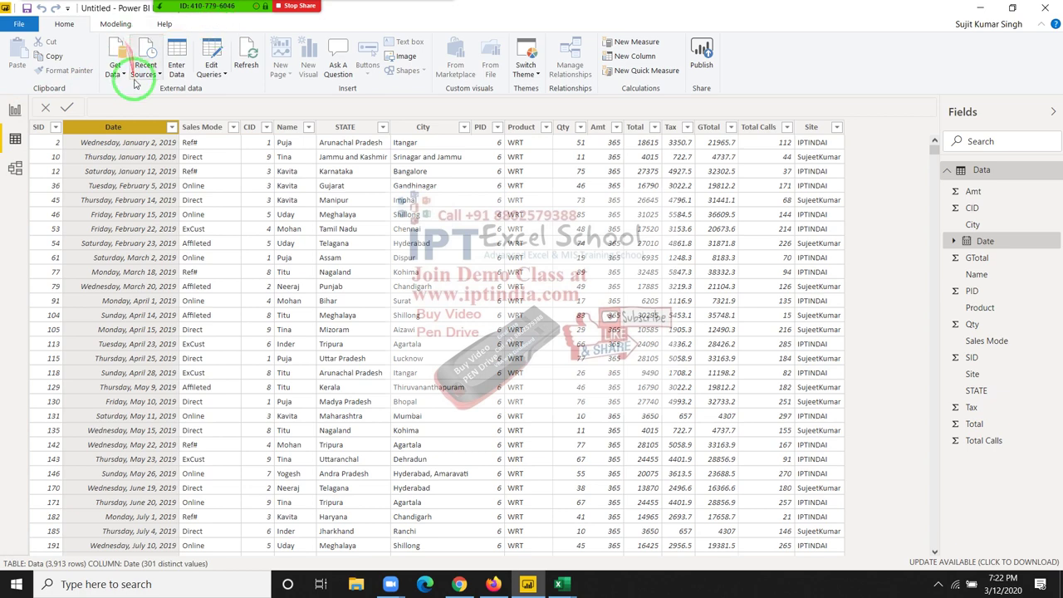
click(123, 72)
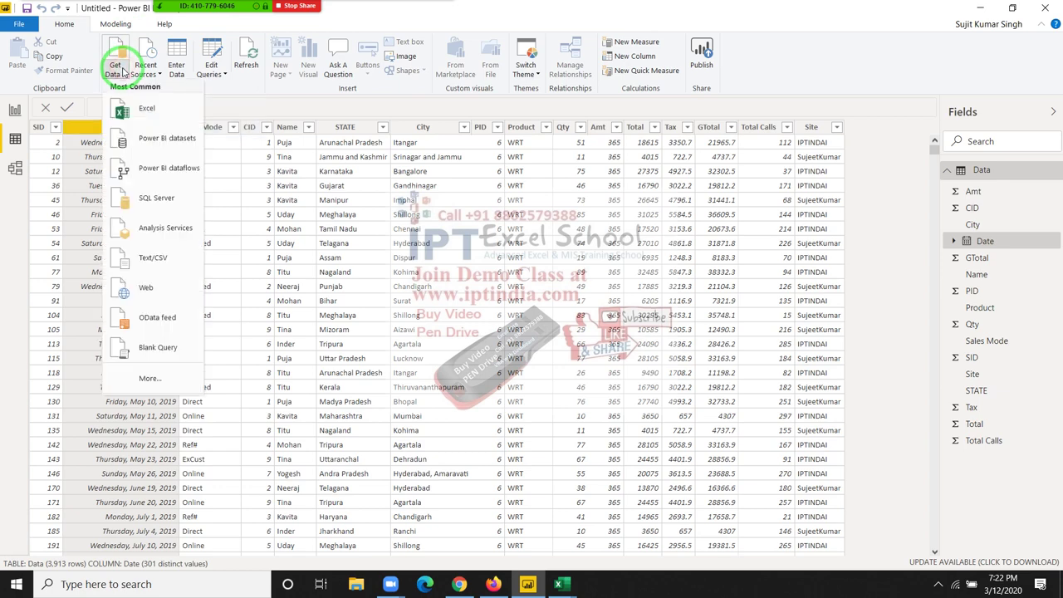
click(123, 25)
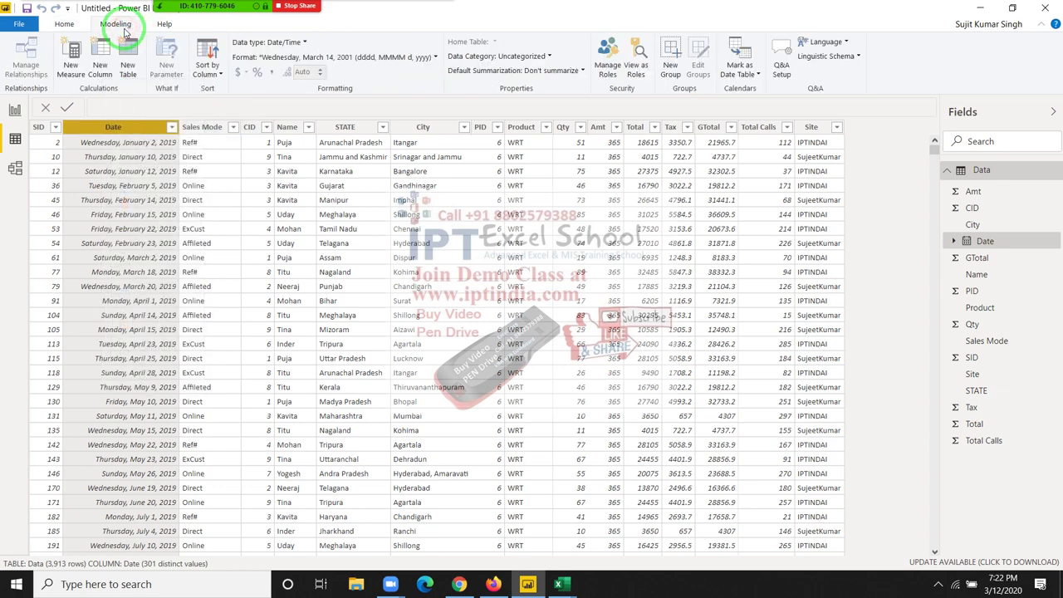
- Add a calculated column DT = DATE(2020,3,12) to the Data table
click(98, 64)
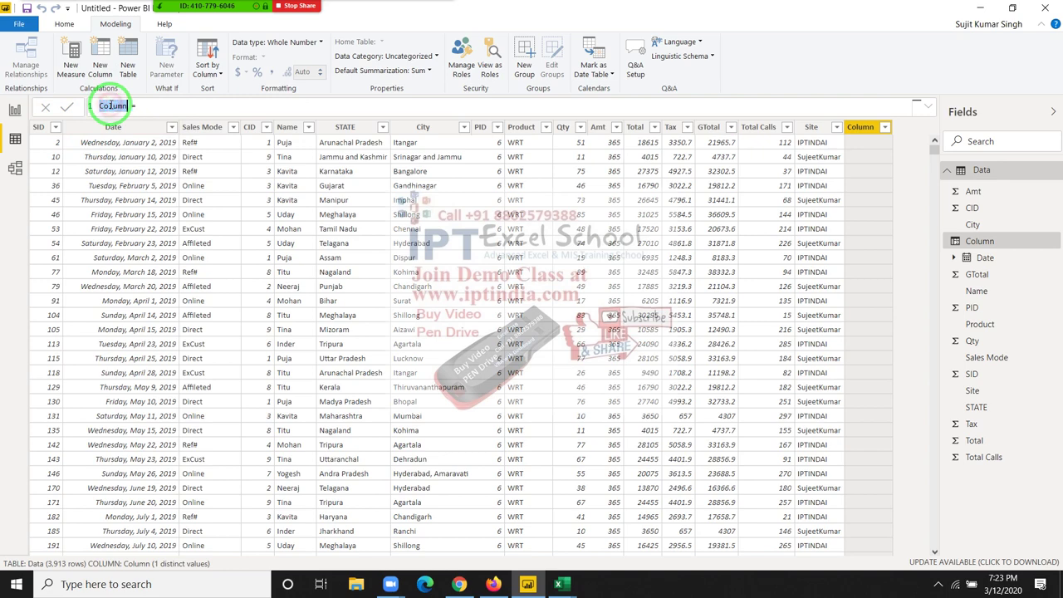
text(DT)
click(116, 107)
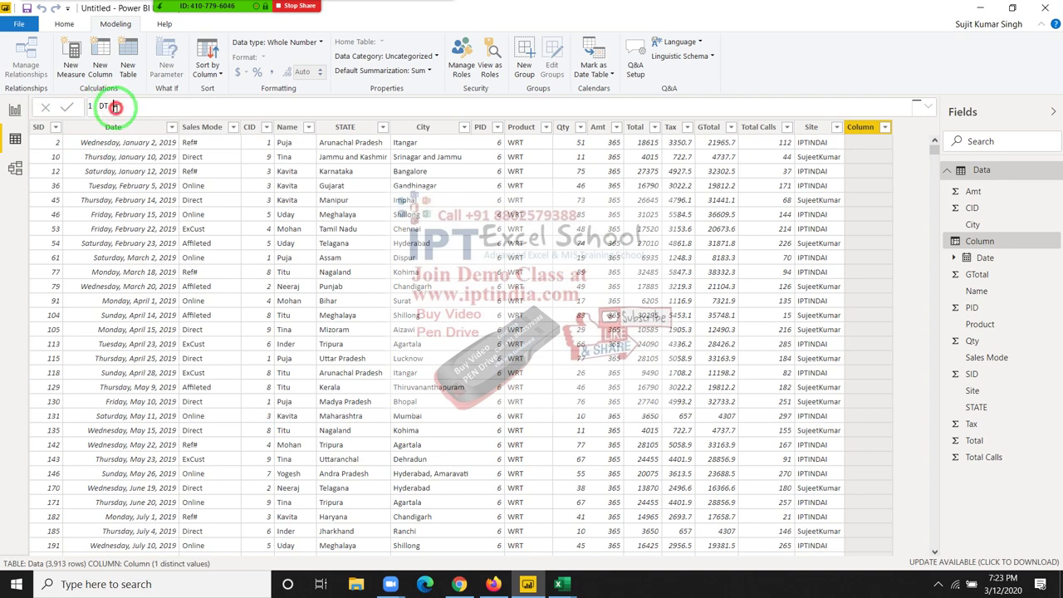
text(=)
click(122, 107)
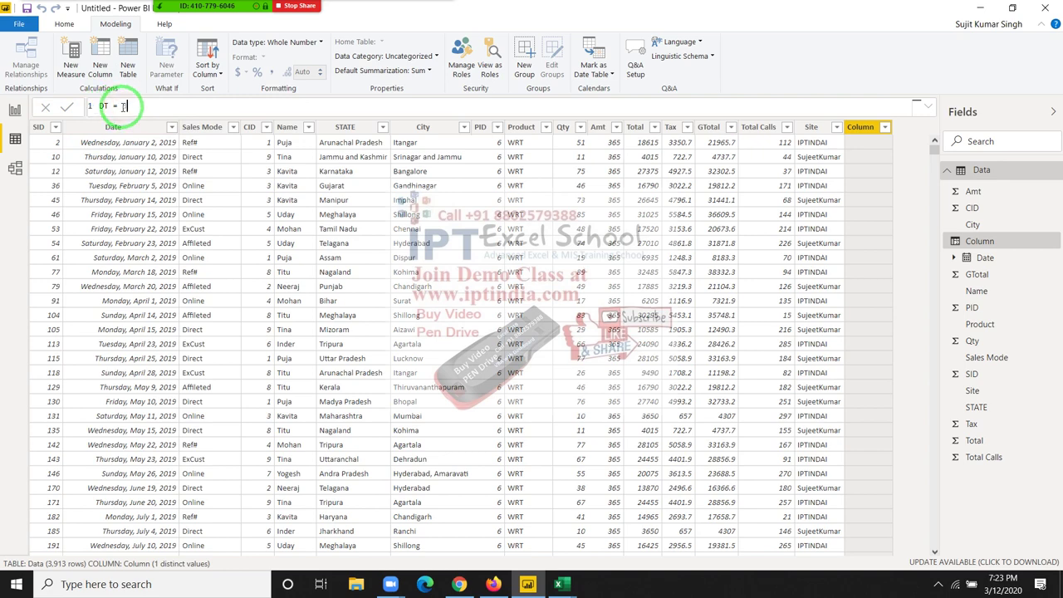
text(Date)
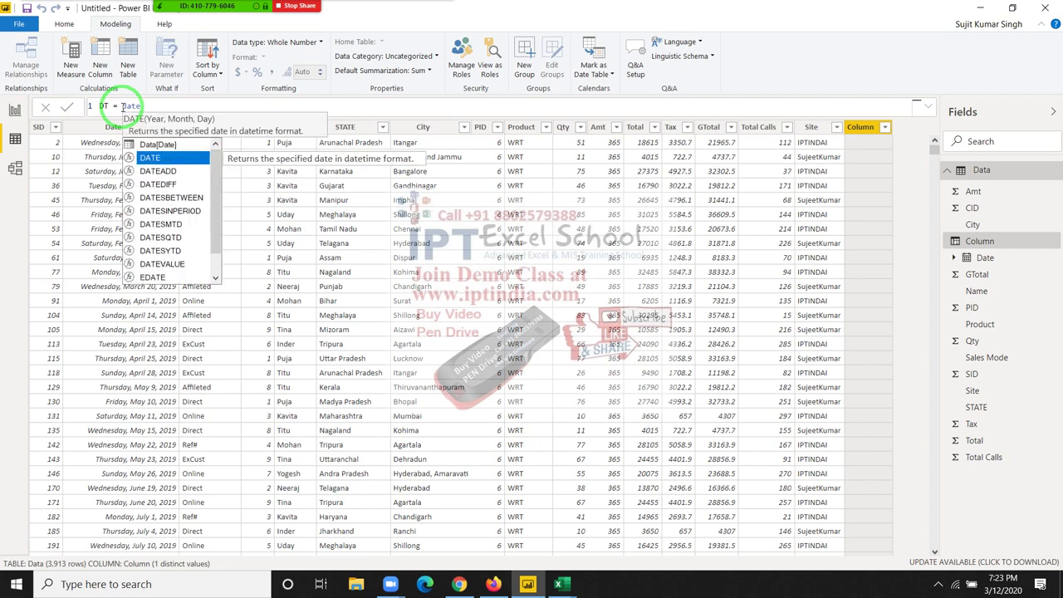
text(()
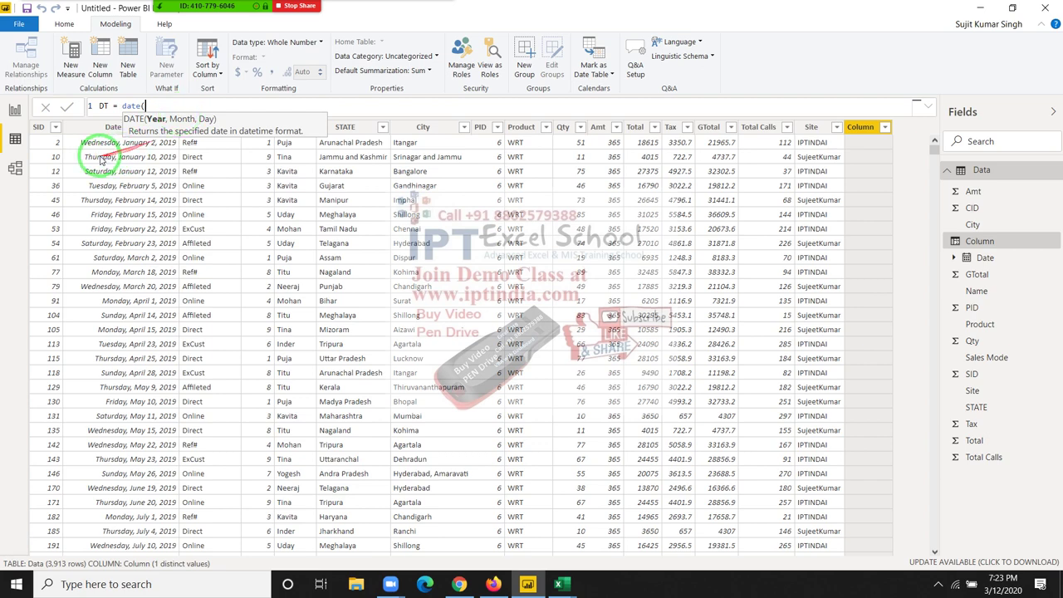
drag(93, 147, 429, 391)
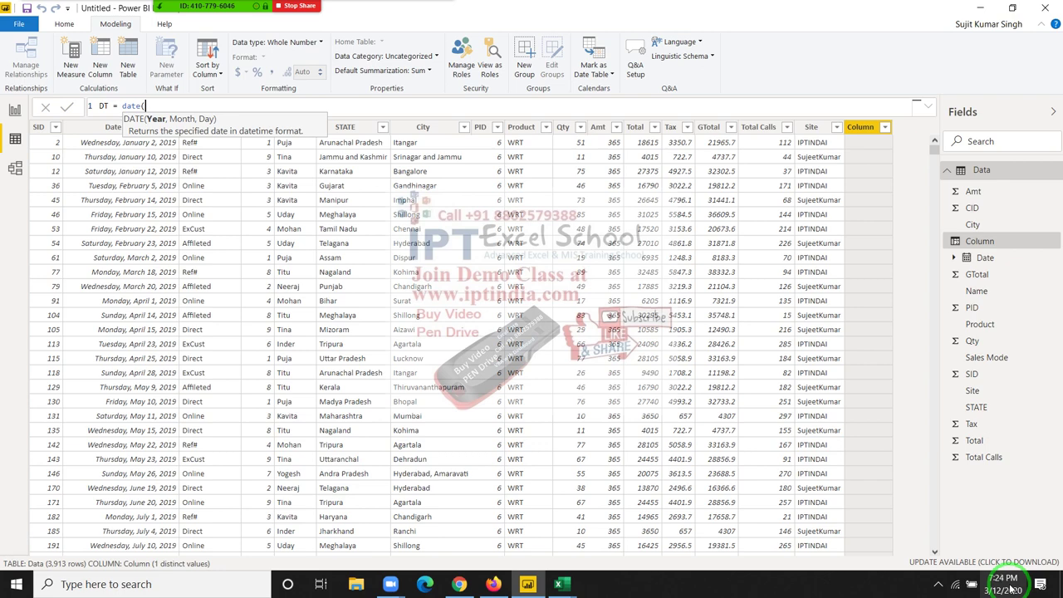
text(2020)
text(,)
text(3)
text(,12)
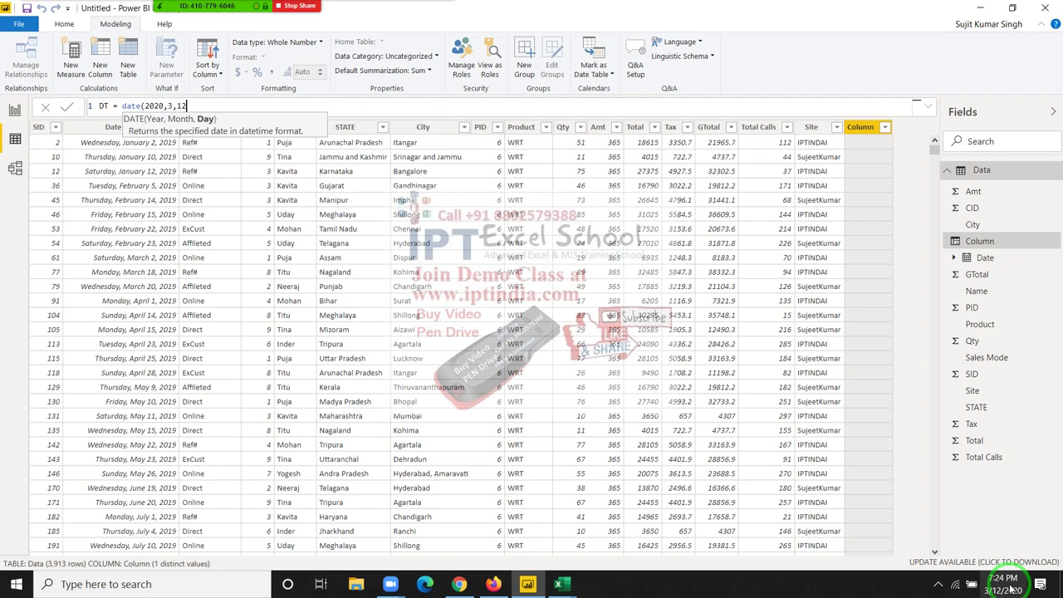
text())
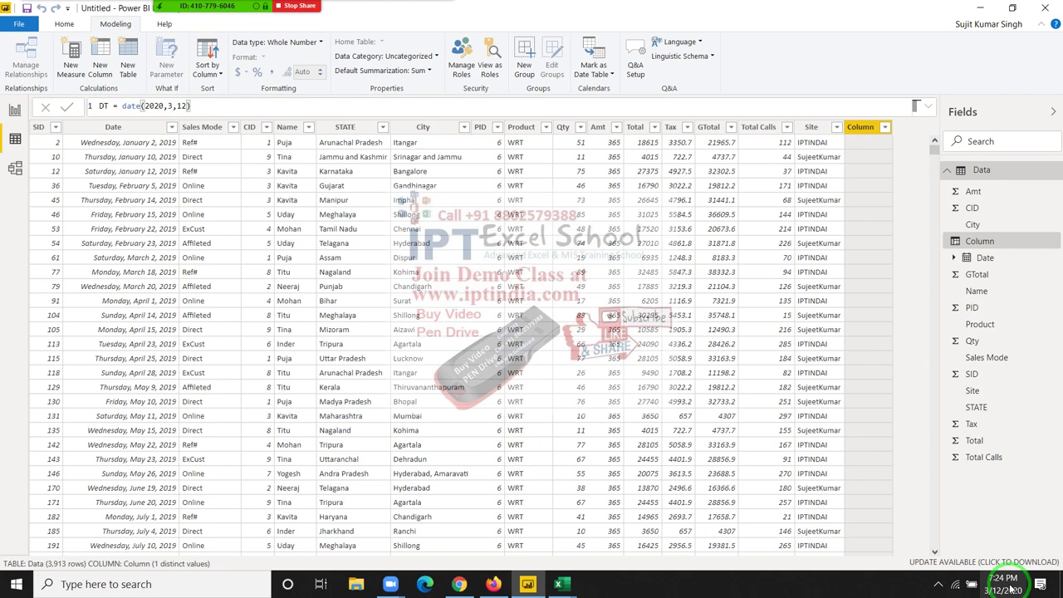
key(Return)
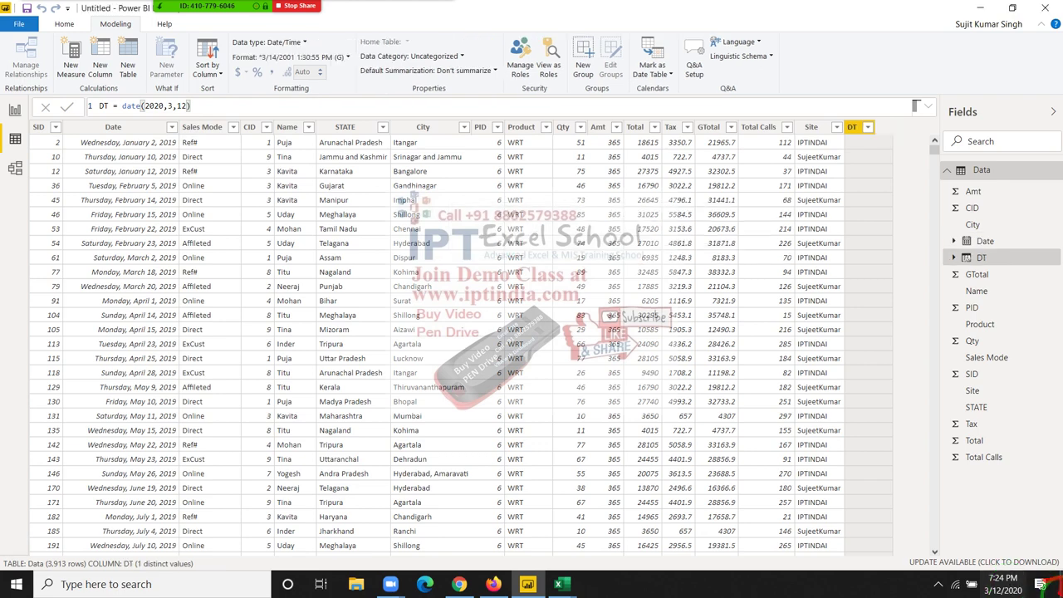
- Redefine the DT column as TODAY()
drag(1015, 487, 1041, 410)
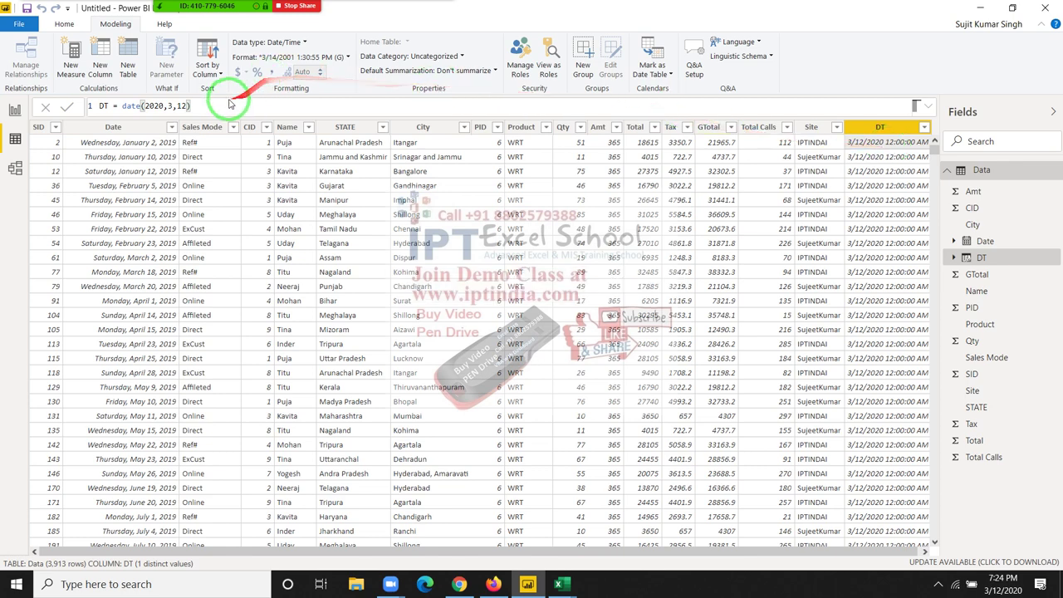
click(209, 105)
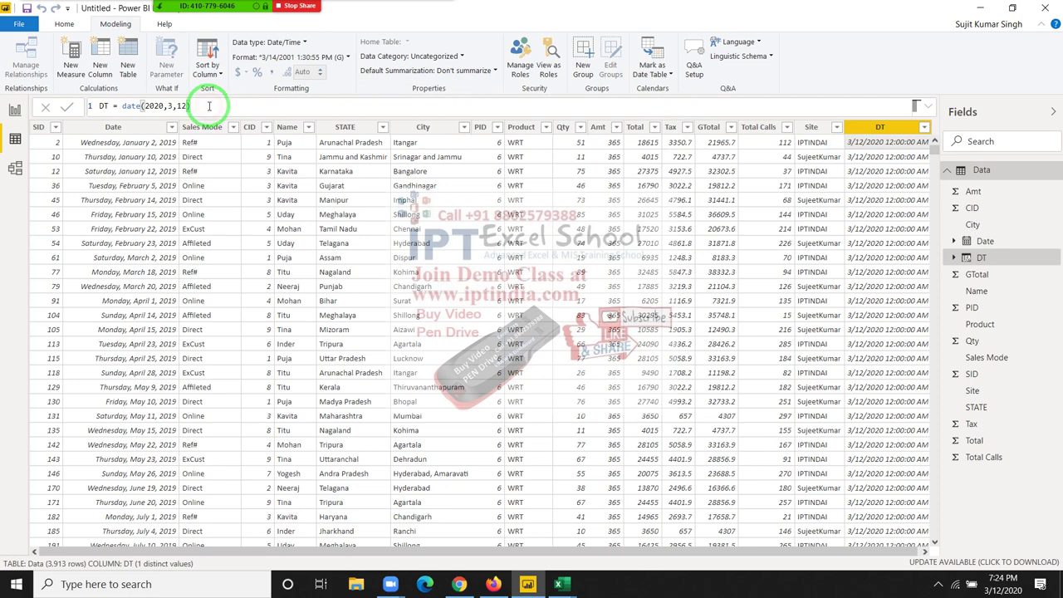
key(BackSpace)
key(BackSpace)
key(BackSpace)
key(BackSpace)
key(BackSpace)
key(BackSpace)
text(=to)
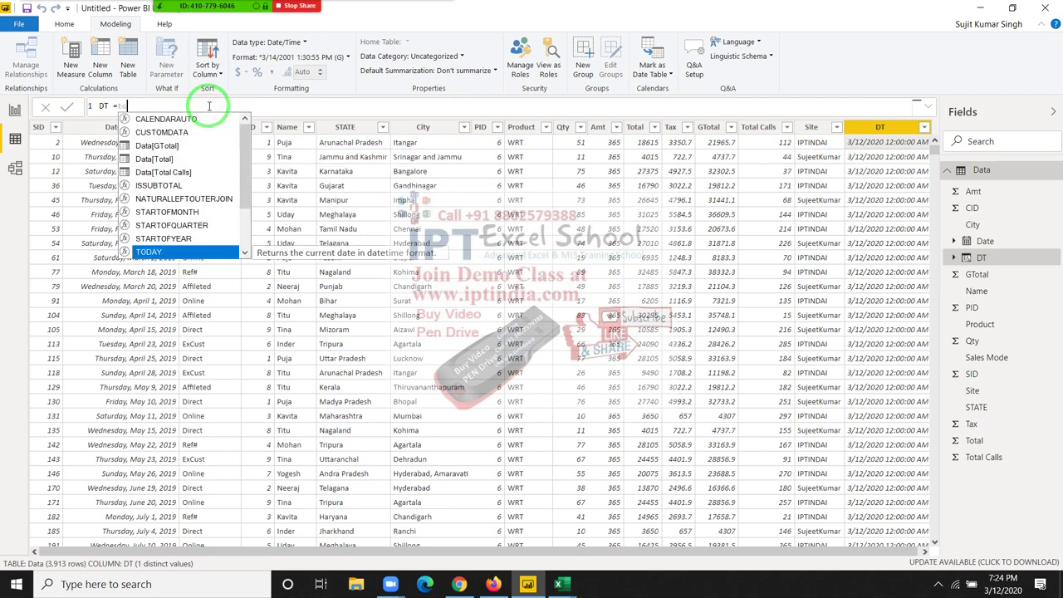
text(da)
key(Tab)
text())
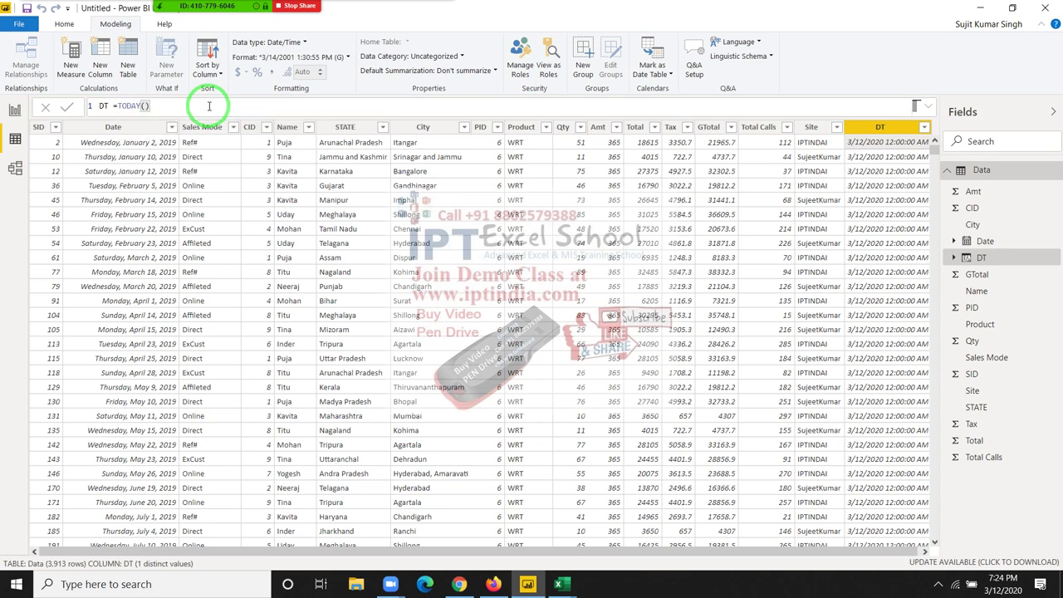
key(Return)
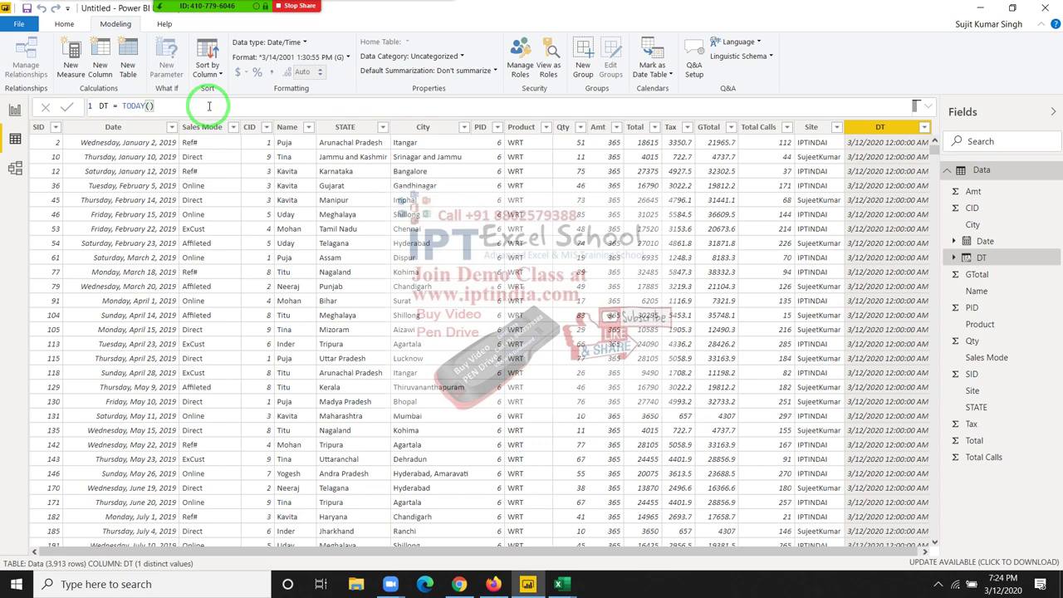
- Change DT to NOW() so every row shows 3/12/2020 7:24:50 PM, then erase it
click(165, 105)
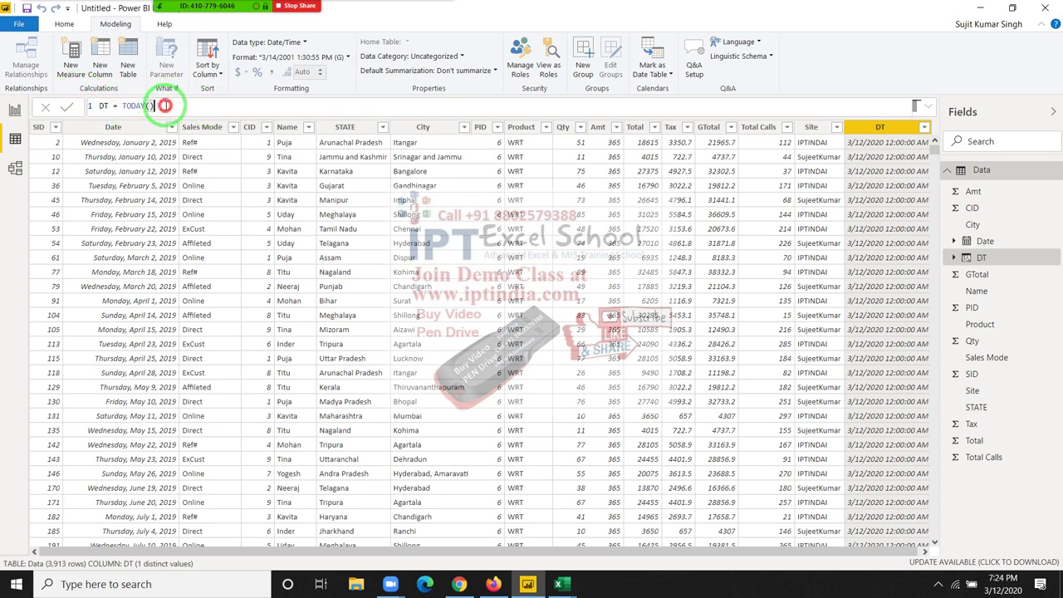
key(BackSpace)
key(BackSpace)
key(BackSpace)
key(BackSpace)
key(BackSpace)
key(BackSpace)
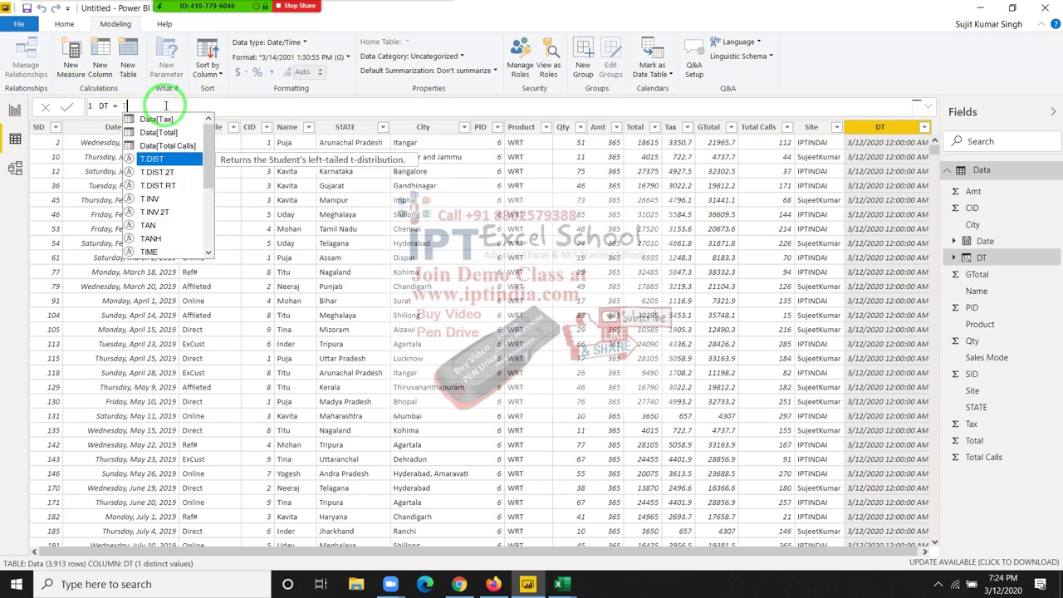
key(BackSpace)
text(now)
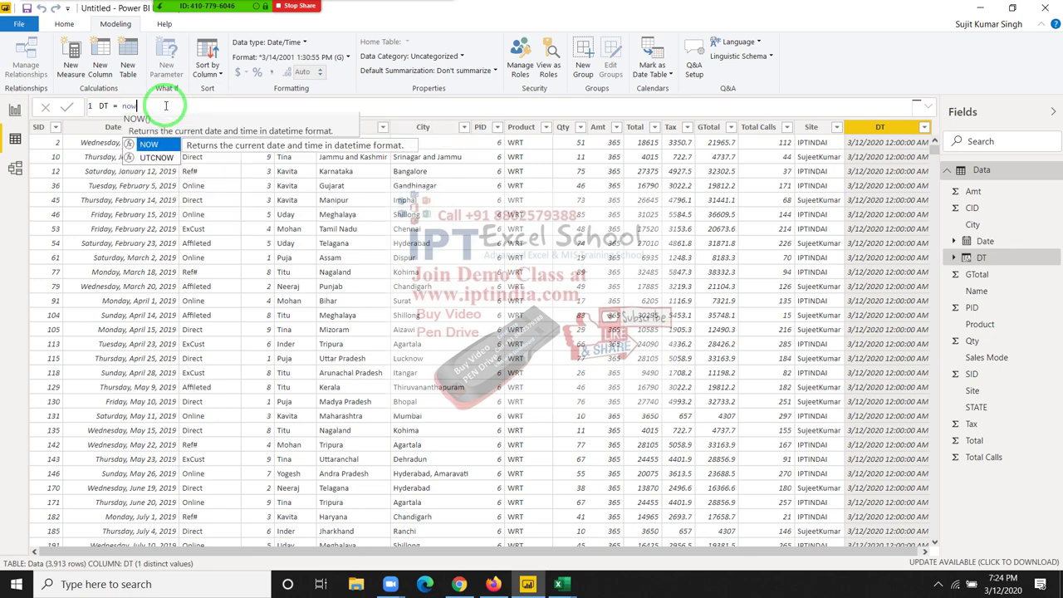
key(Tab)
key(Return)
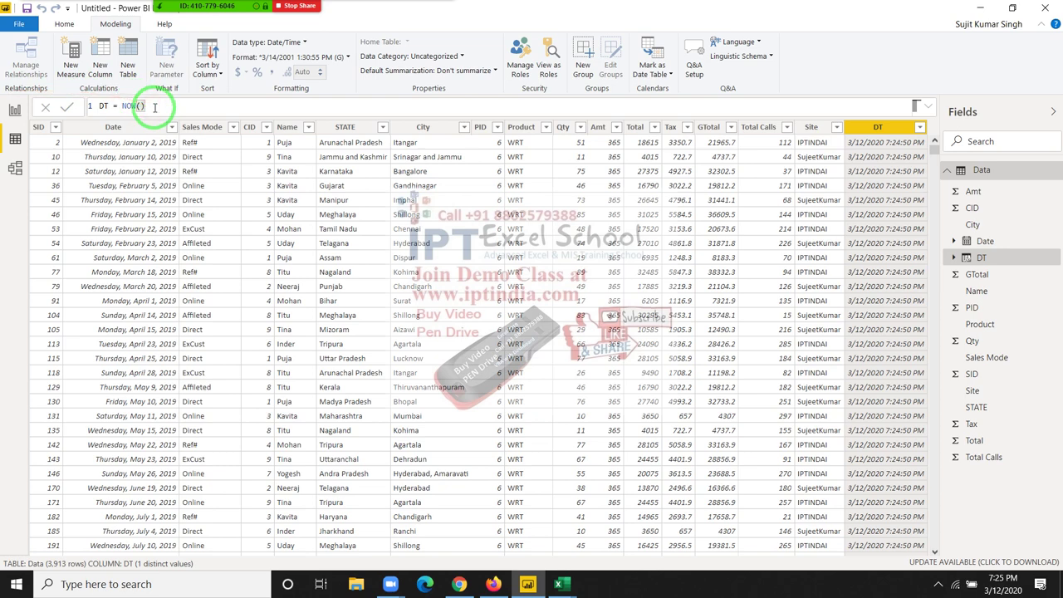
key(BackSpace)
key(BackSpace)
key(BackSpace)
key(BackSpace)
key(BackSpace)
- Start a MONTH(Data[Date]) formula for DT via autocomplete, then delete it
text(da)
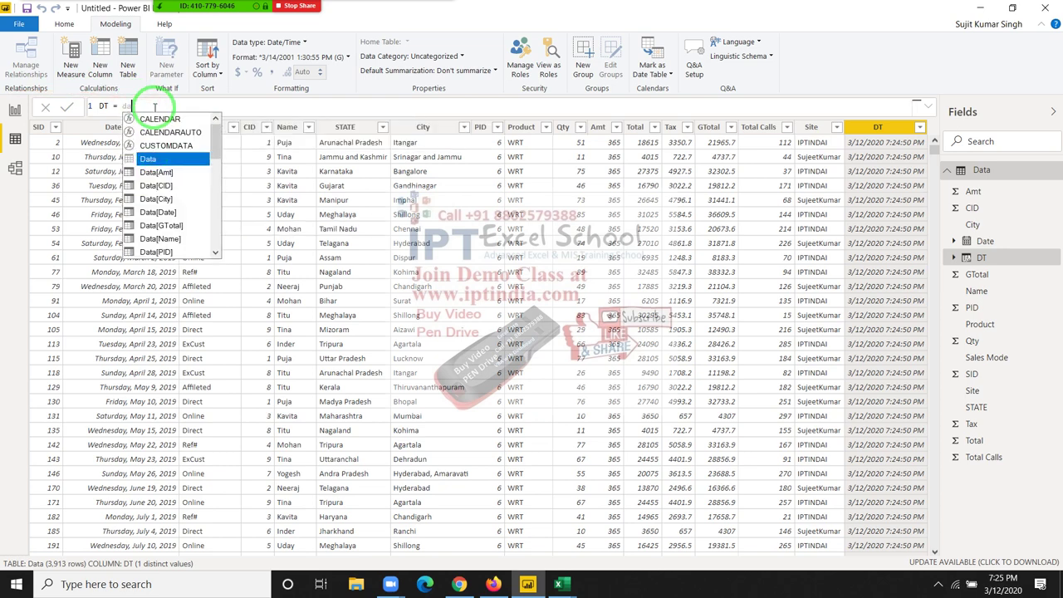
key(BackSpace)
key(BackSpace)
text(mo)
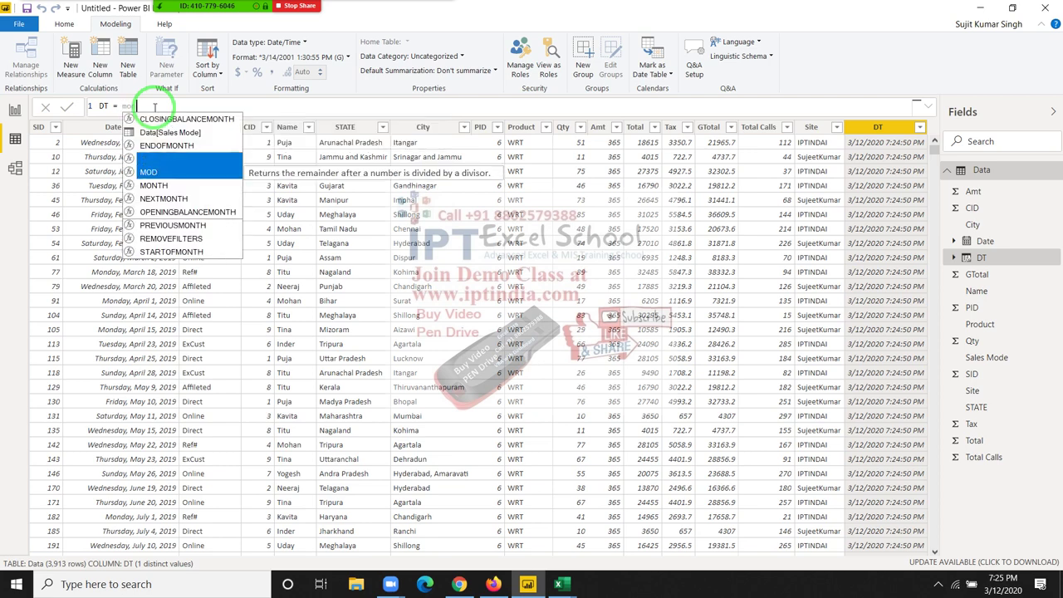
text(n)
key(Tab)
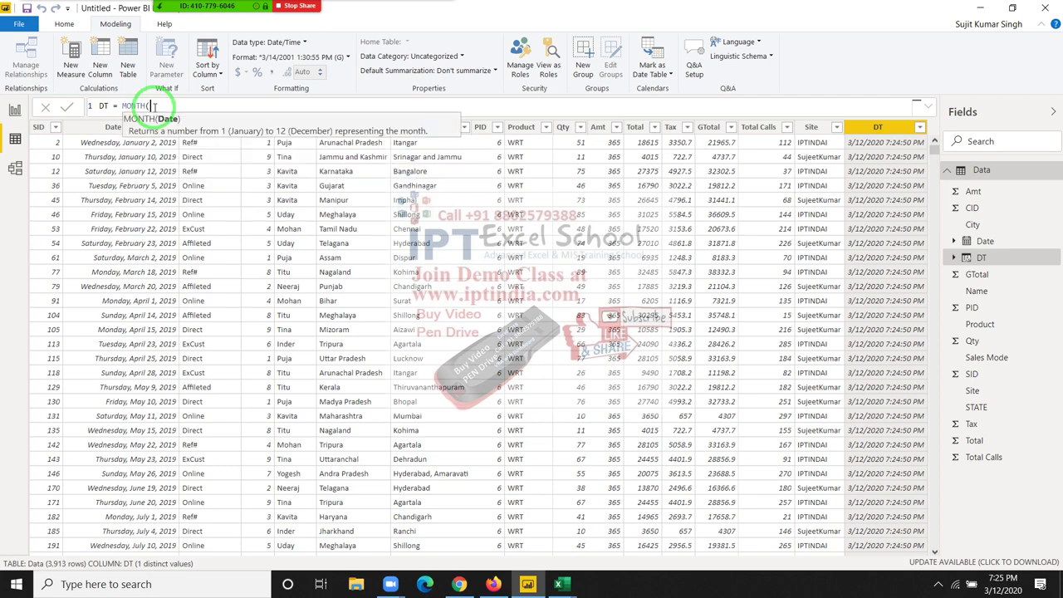
text(dat)
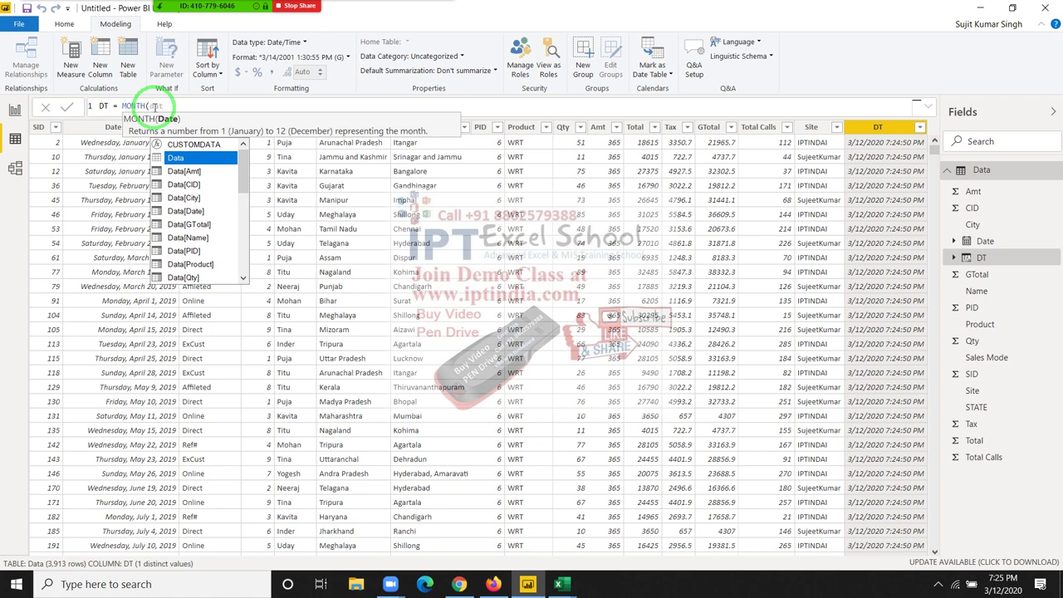
key(Down)
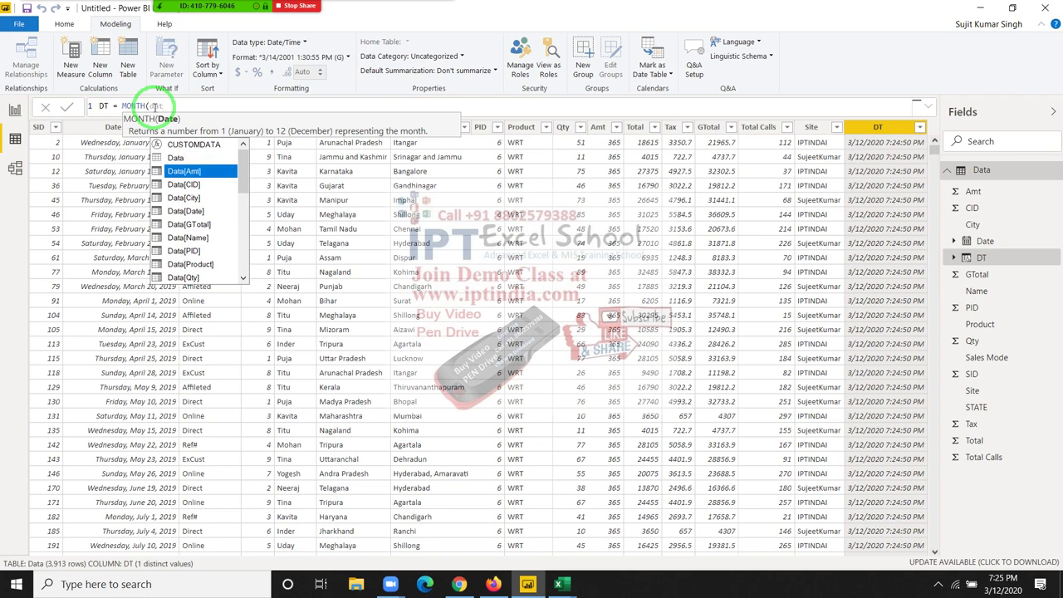
key(Down)
key(Down)
key(Down)
key(Down)
key(Up)
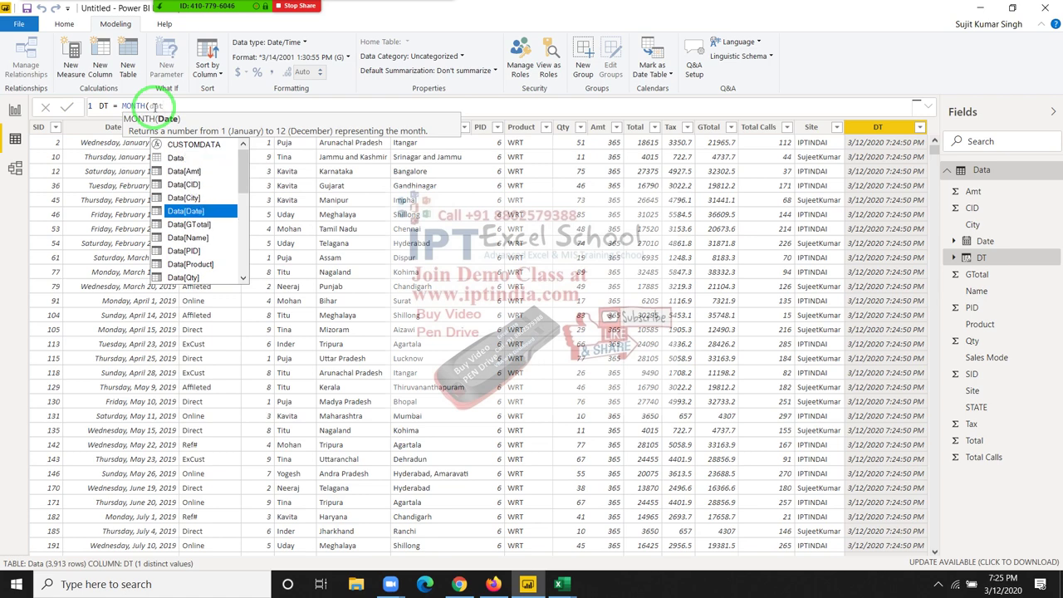
key(Tab)
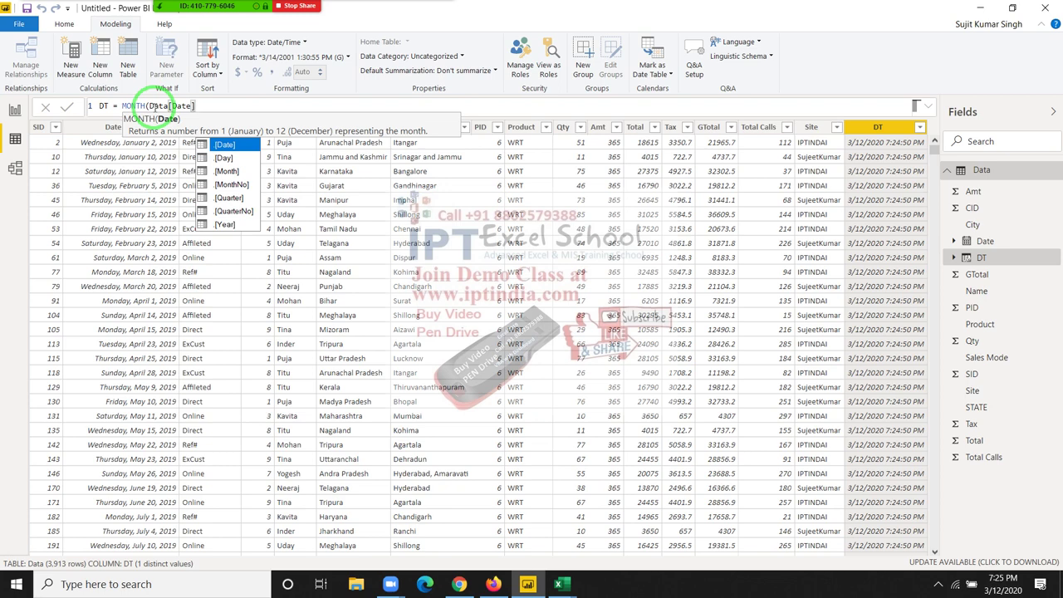
key(BackSpace)
key(BackSpace)
key(BackSpace)
key(BackSpace)
key(BackSpace)
key(BackSpace)
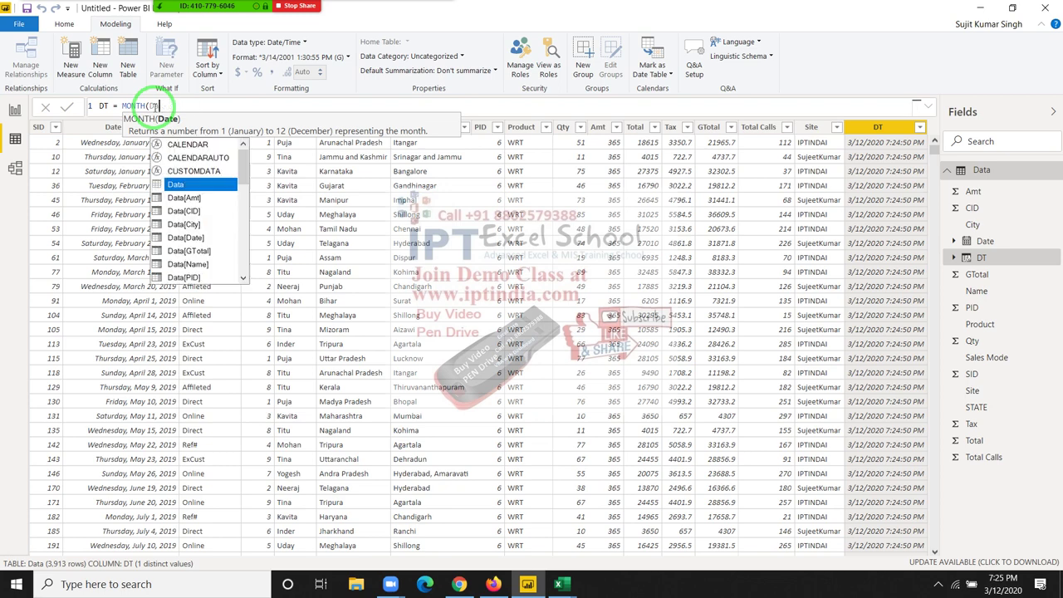
key(BackSpace)
key(BackSpace)
key(BackSpace)
key(BackSpace)
key(BackSpace)
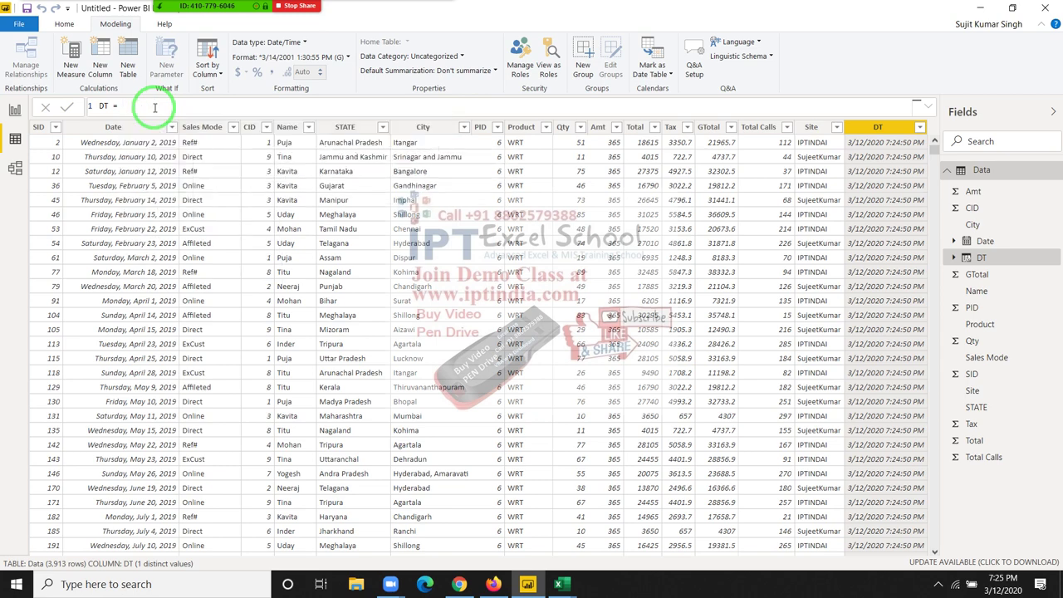
- Define DT as Data[Date].[Month] so it shows month names like January
text(date)
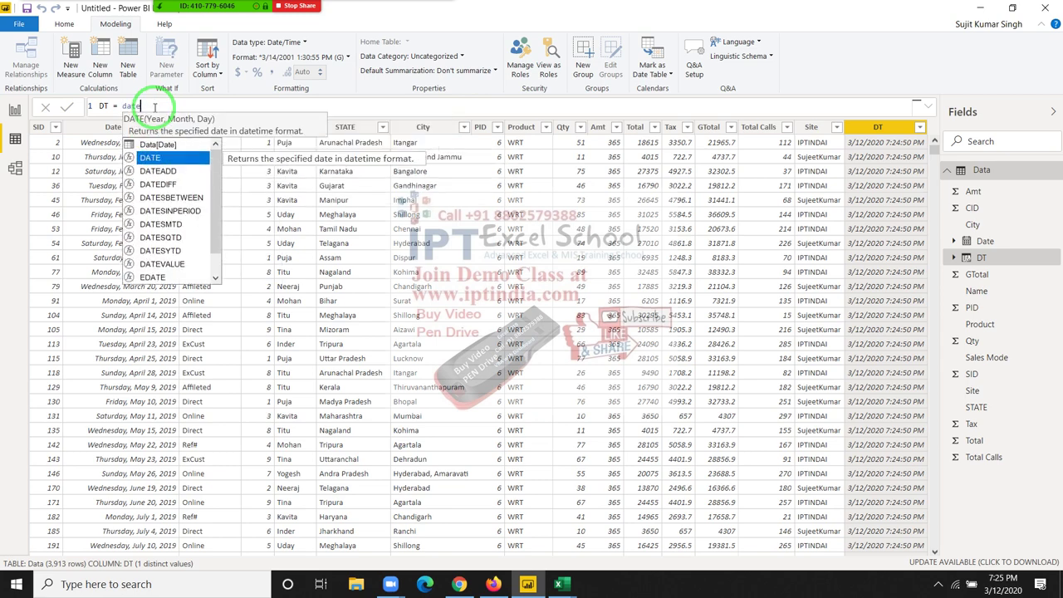
key(Up)
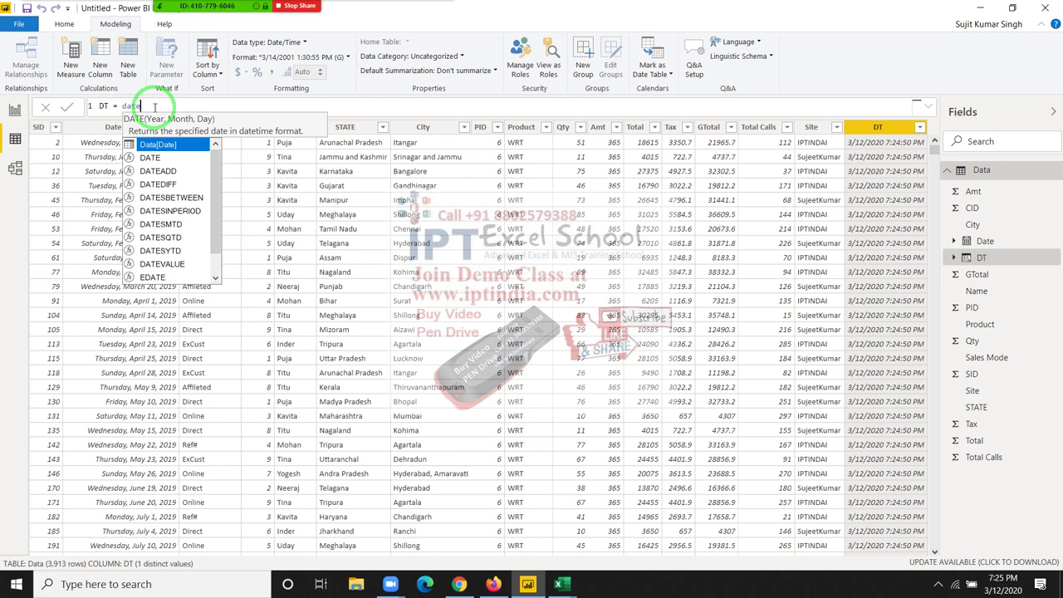
key(Tab)
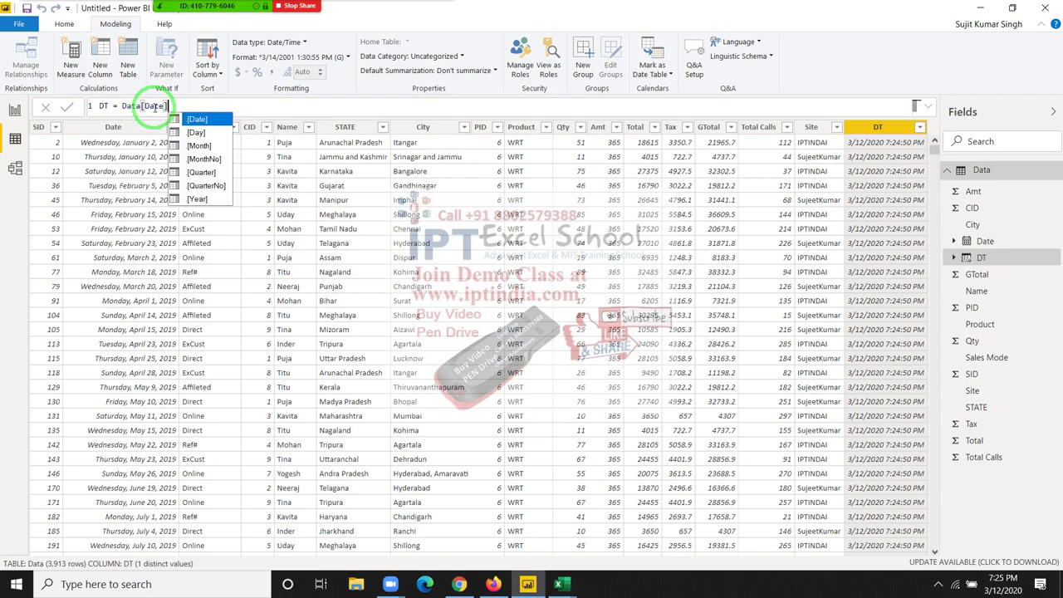
key(Down)
key(Down)
key(Tab)
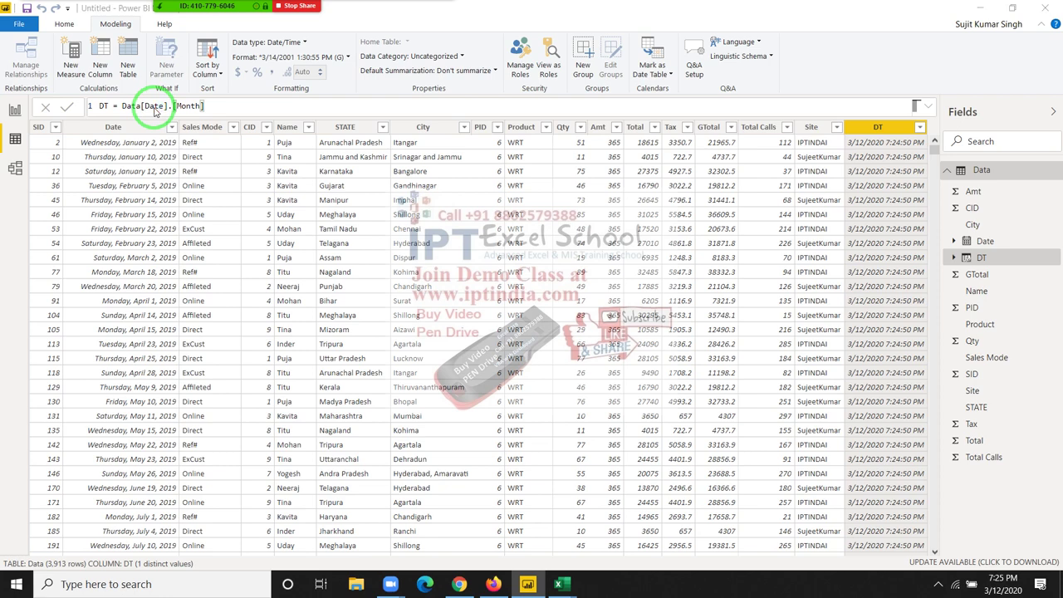
key(Return)
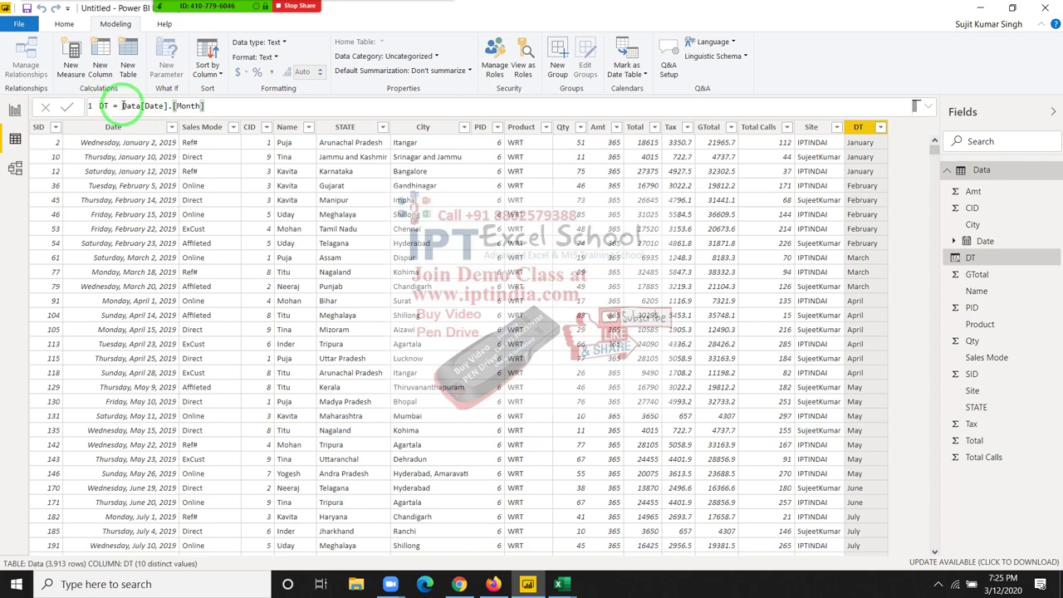
- Change the DT formula to MONTH(Data[Date]) and apply it
click(123, 106)
text(mon)
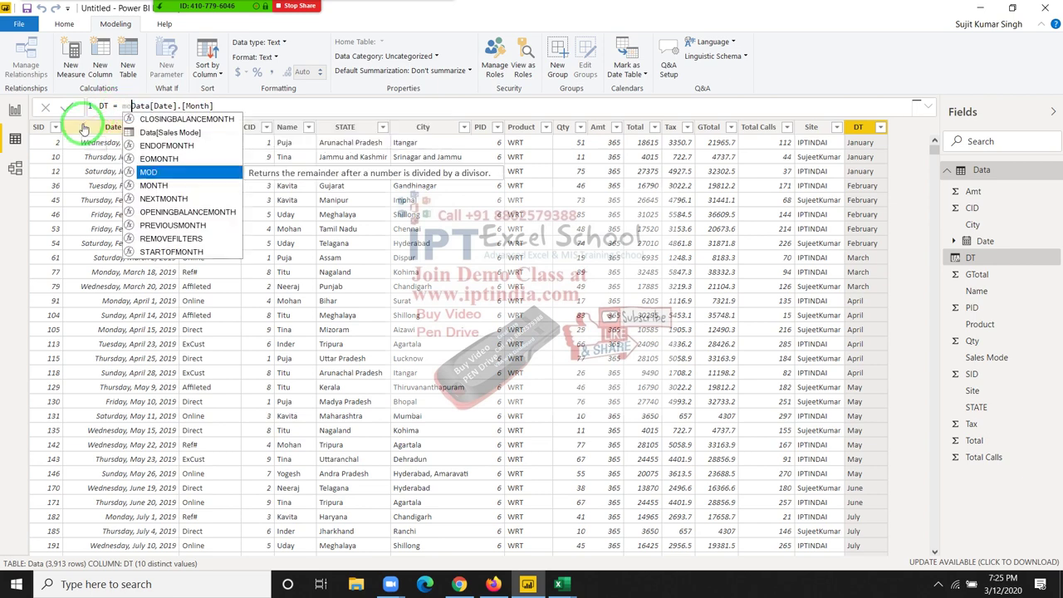
key(Tab)
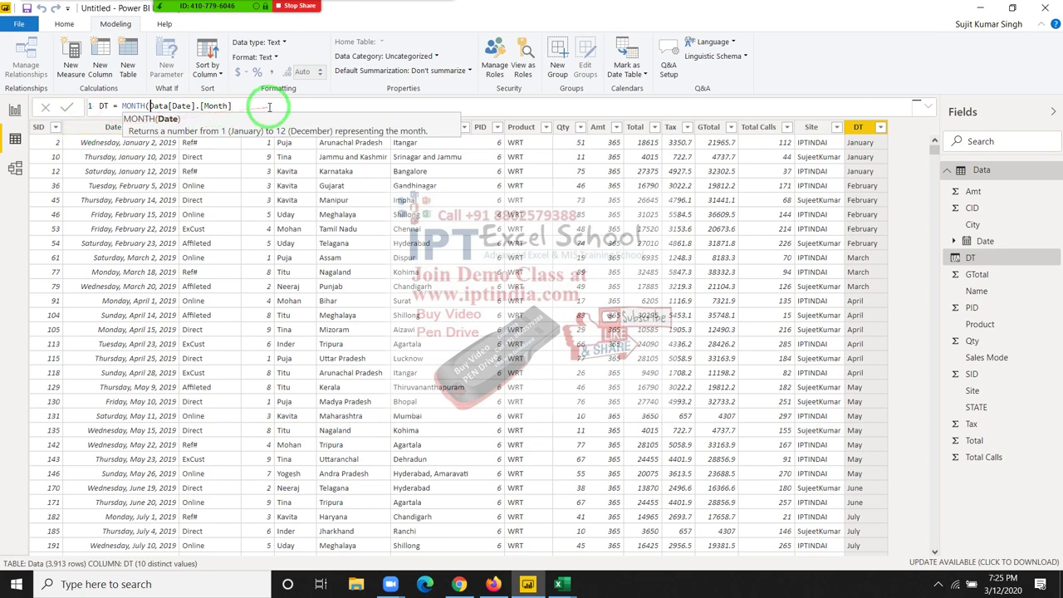
click(269, 106)
text()))
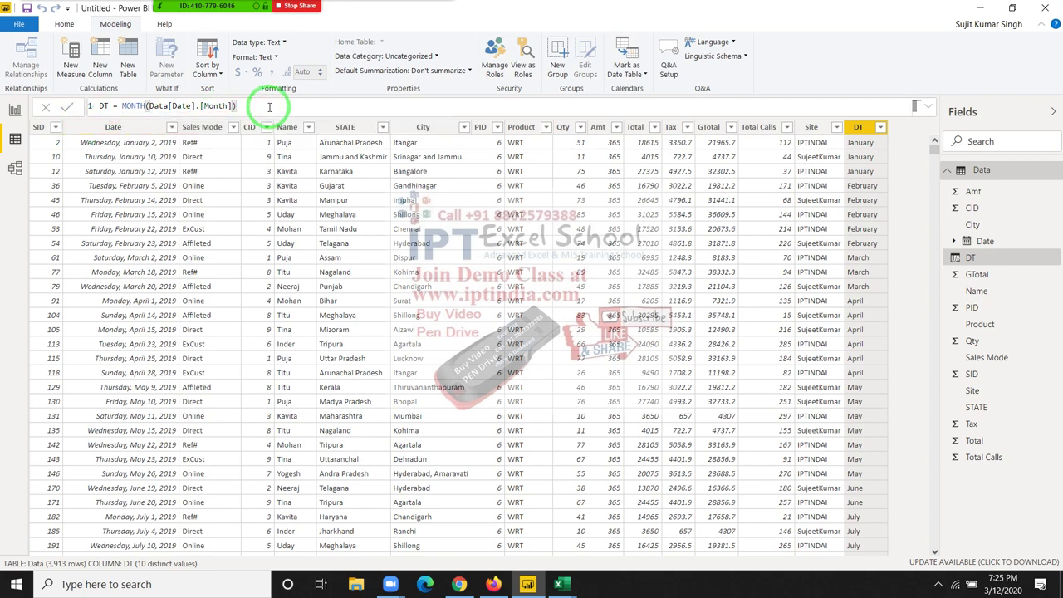
key(BackSpace)
key(BackSpace)
key(BackSpace)
key(BackSpace)
key(BackSpace)
key(BackSpace)
key(BackSpace)
key(BackSpace)
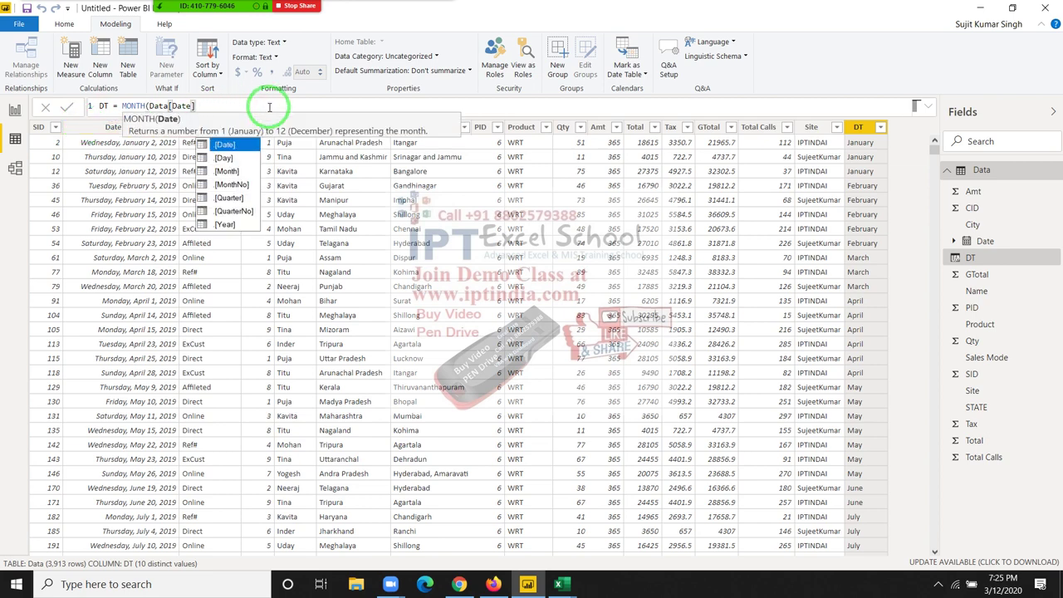
text())
key(Return)
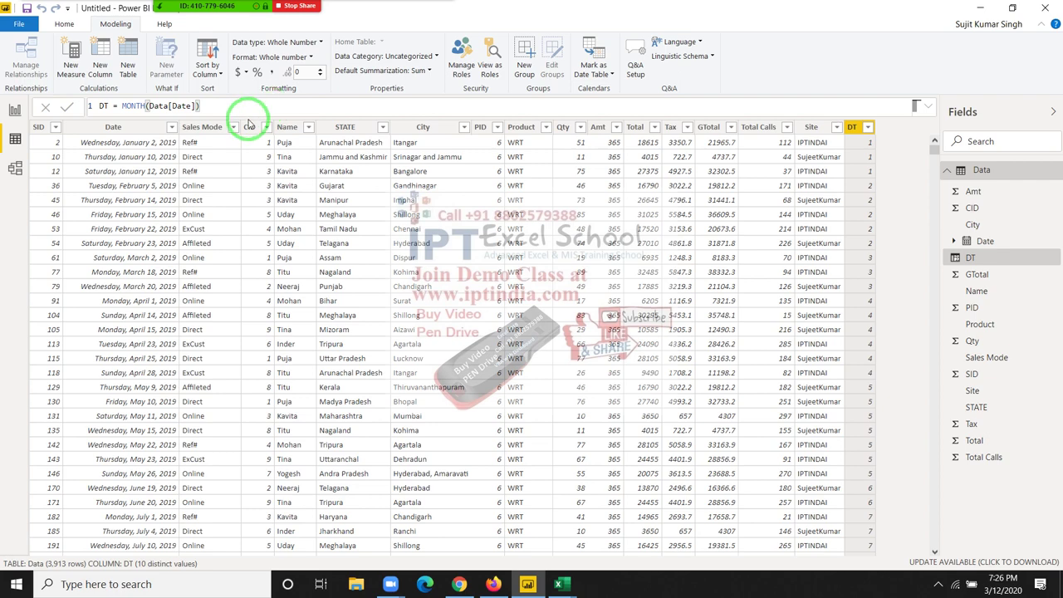
- Replace the MONTH formula with FORMAT, using Data[Date] as the value to format
click(271, 107)
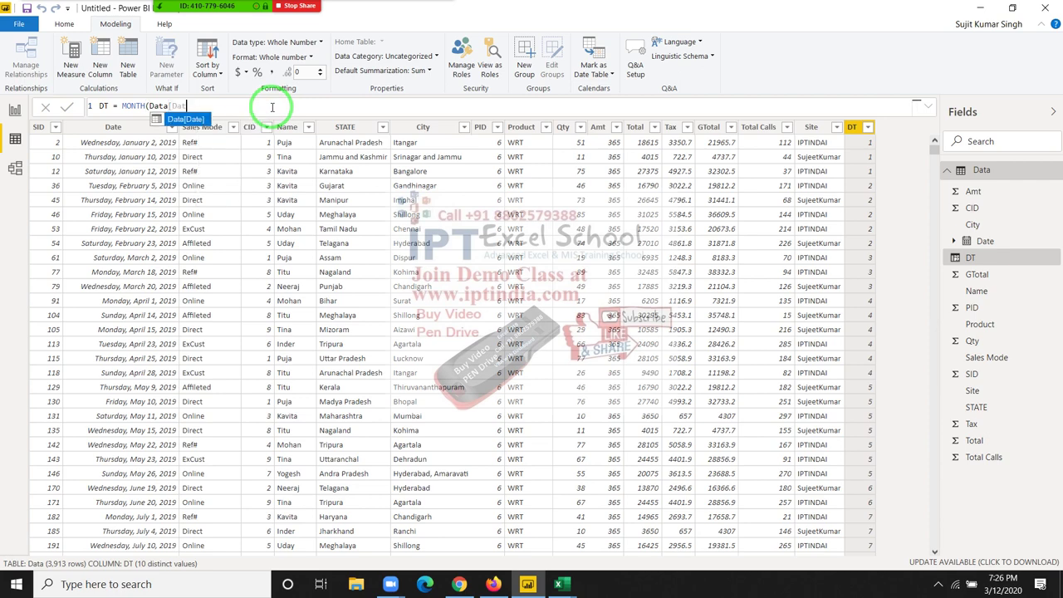
key(BackSpace)
key(BackSpace)
key(BackSpace)
key(BackSpace)
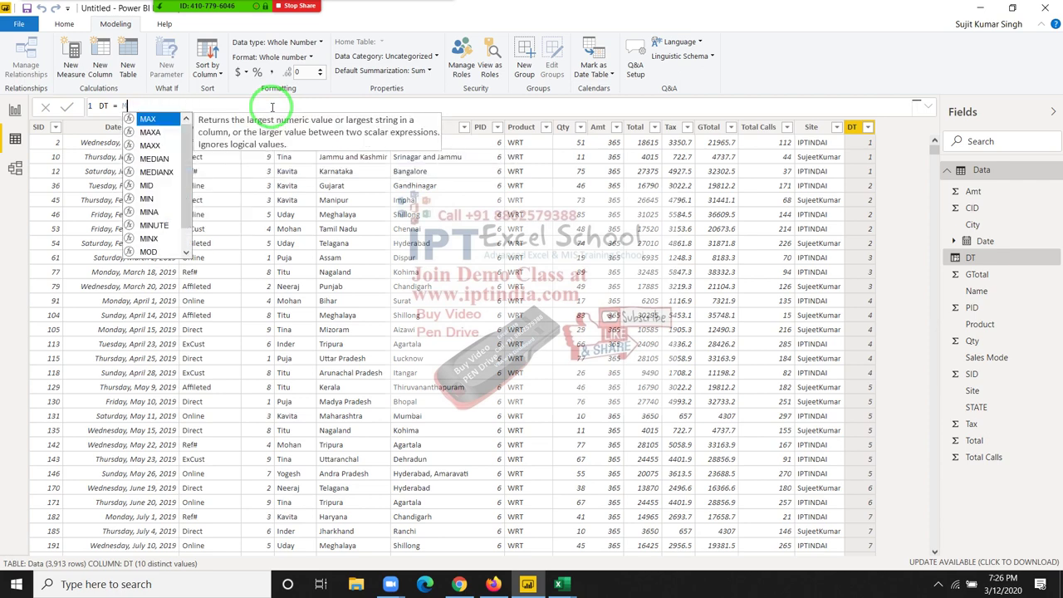
key(BackSpace)
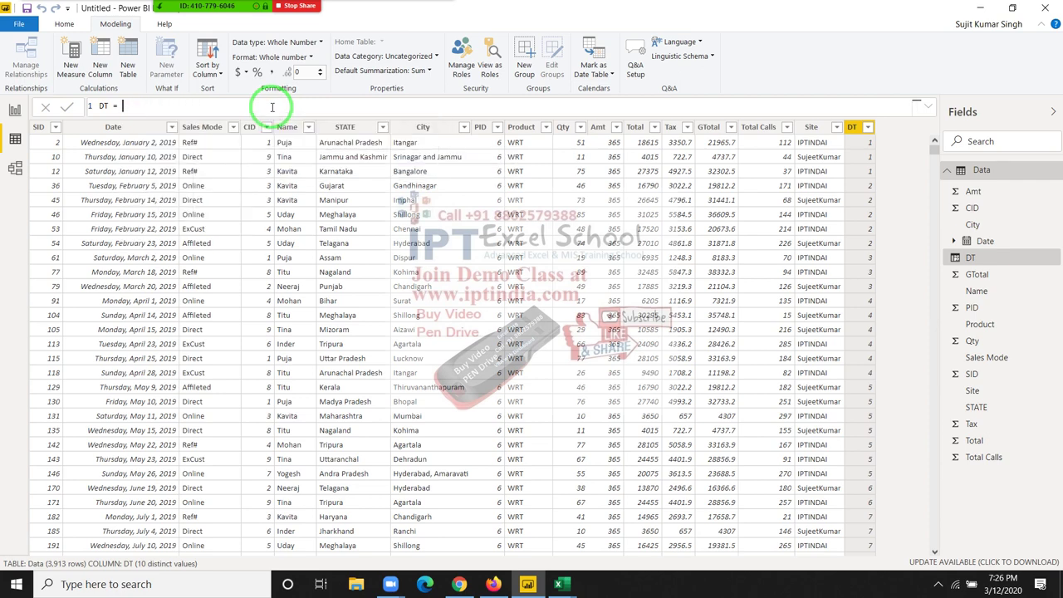
text(for)
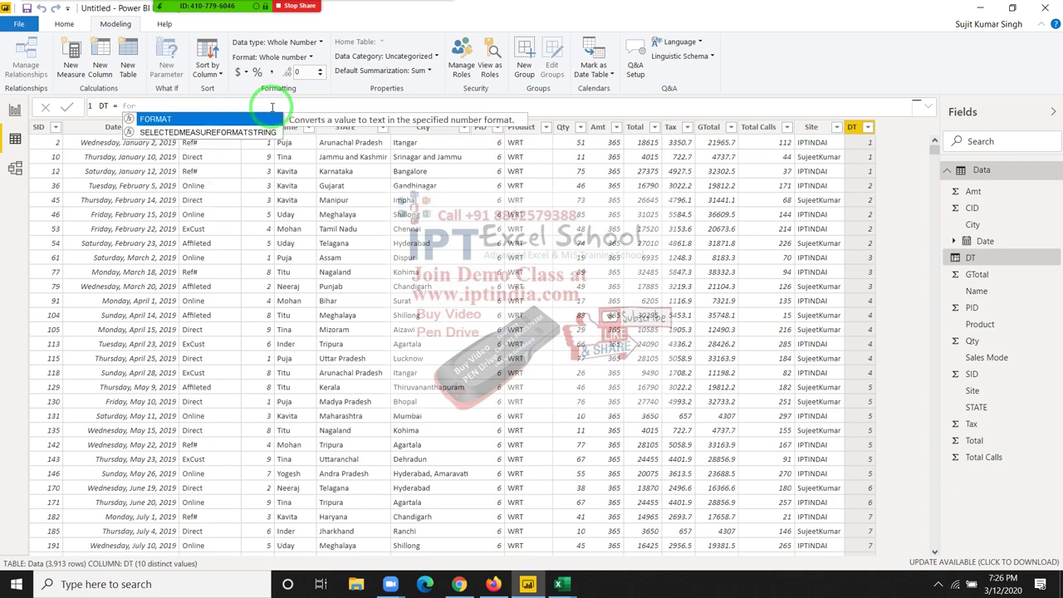
key(Tab)
text(d)
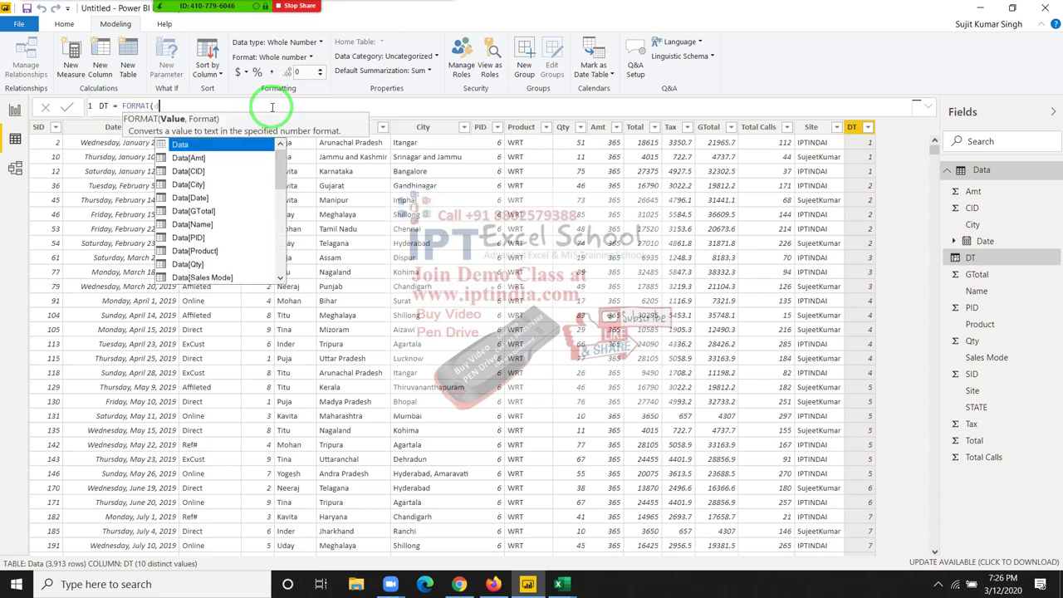
text(ata)
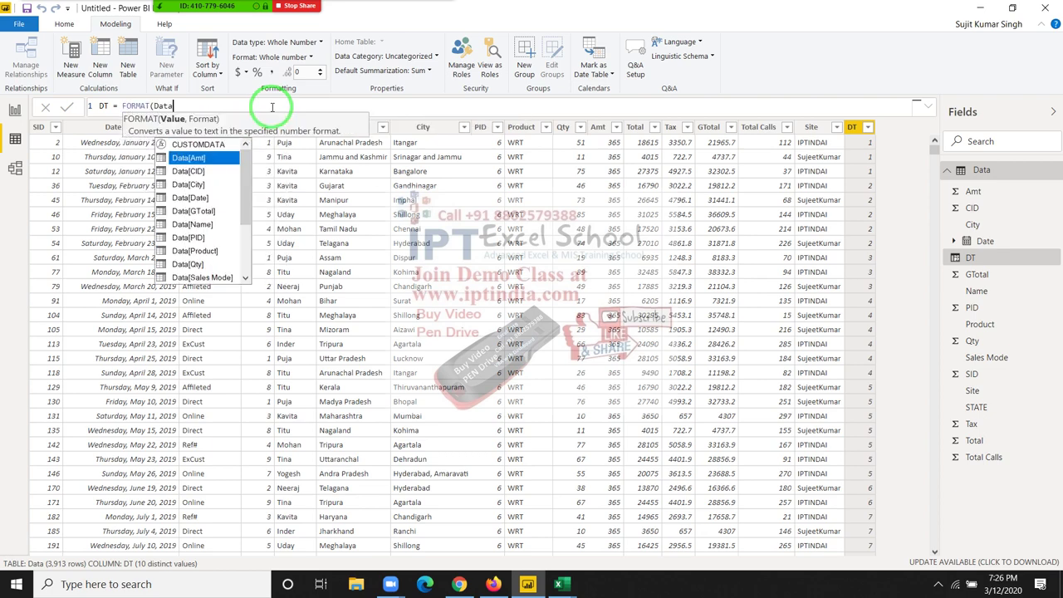
key(BackSpace)
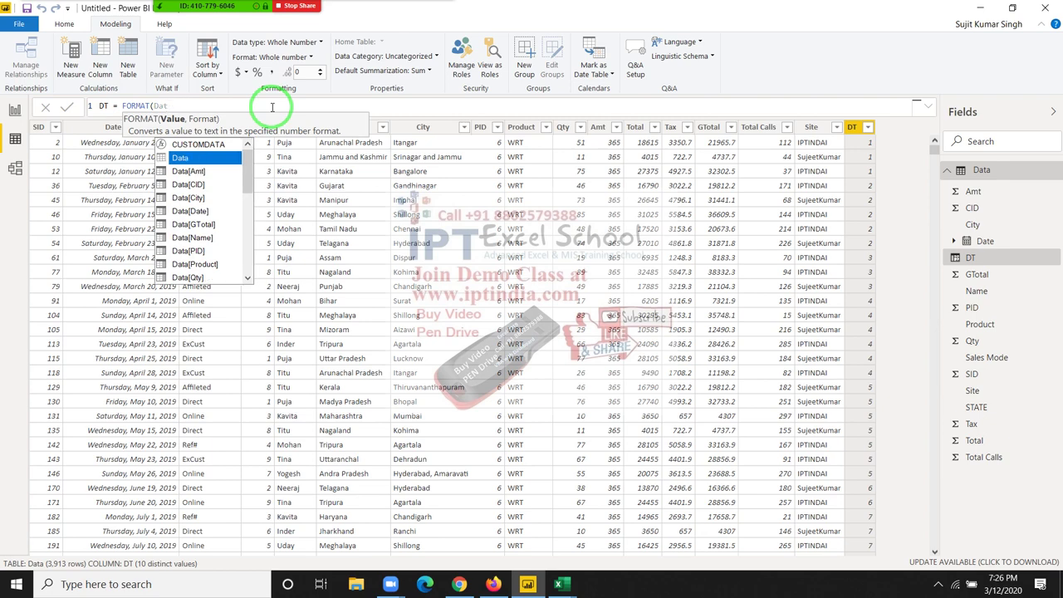
key(Down)
key(Down)
key(Down)
key(Down)
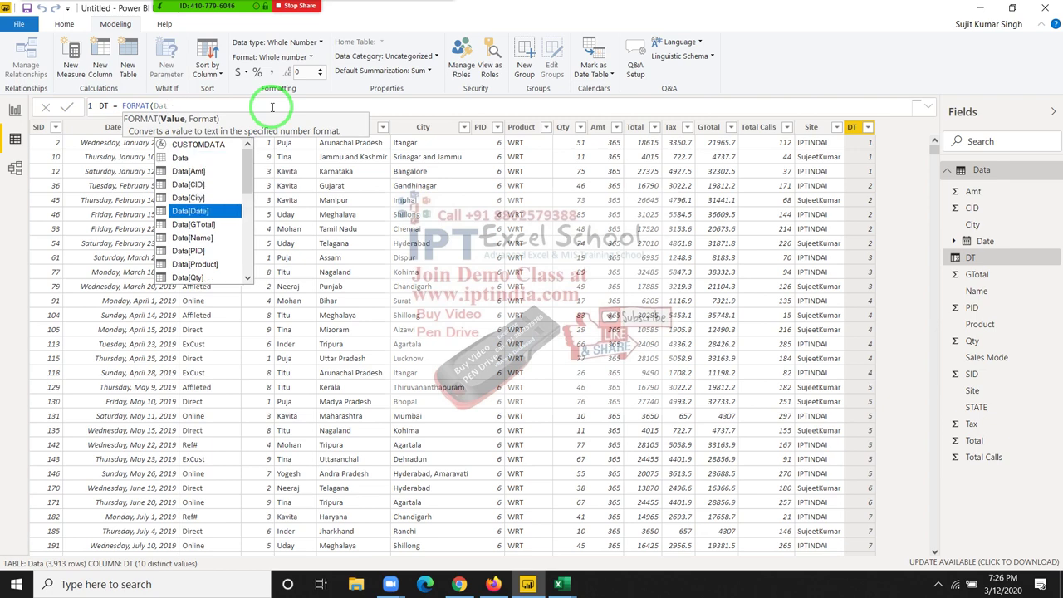
key(Tab)
- Finish the format code as "MMM" so DT shows month names like Jan, Feb, Mar
text(,)
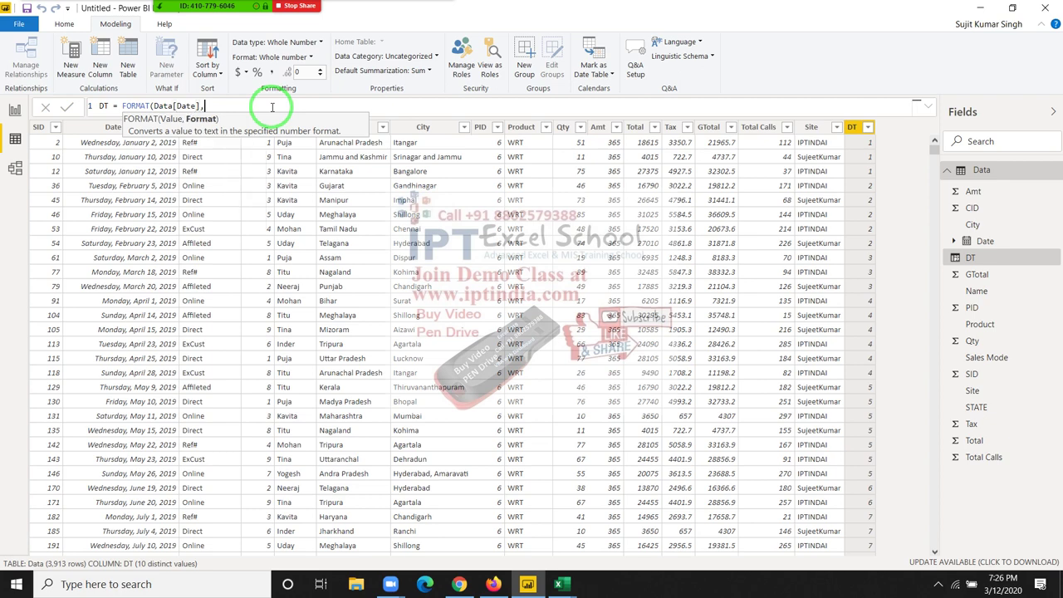
text(")
text(DD)
text(MM)
key(BackSpace)
key(BackSpace)
text(MM)
key(BackSpace)
key(BackSpace)
key(BackSpace)
key(BackSpace)
key(BackSpace)
text(M)
text(MM")
text())
key(Return)
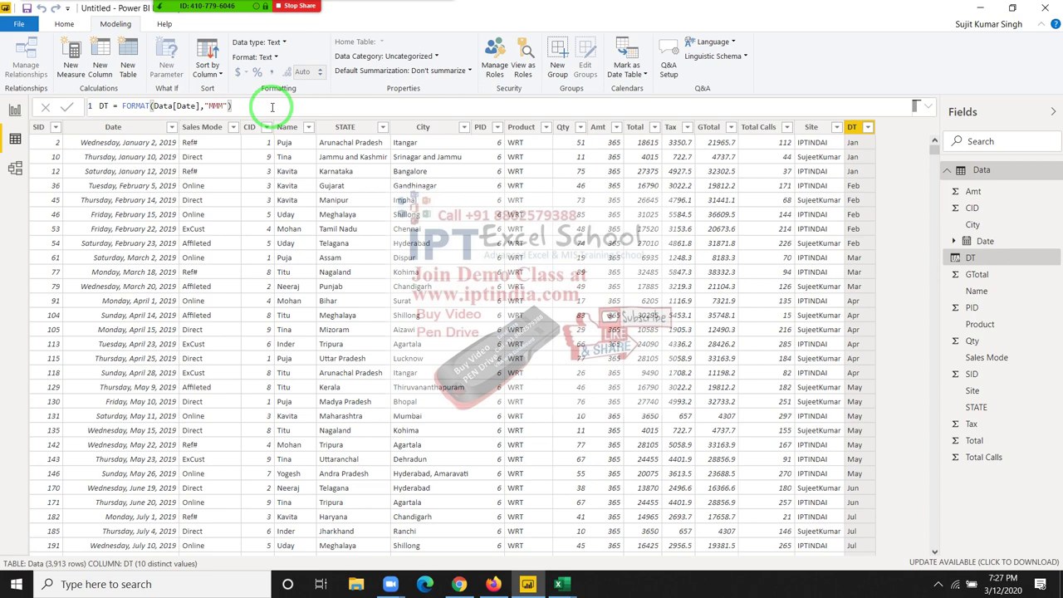
click(271, 107)
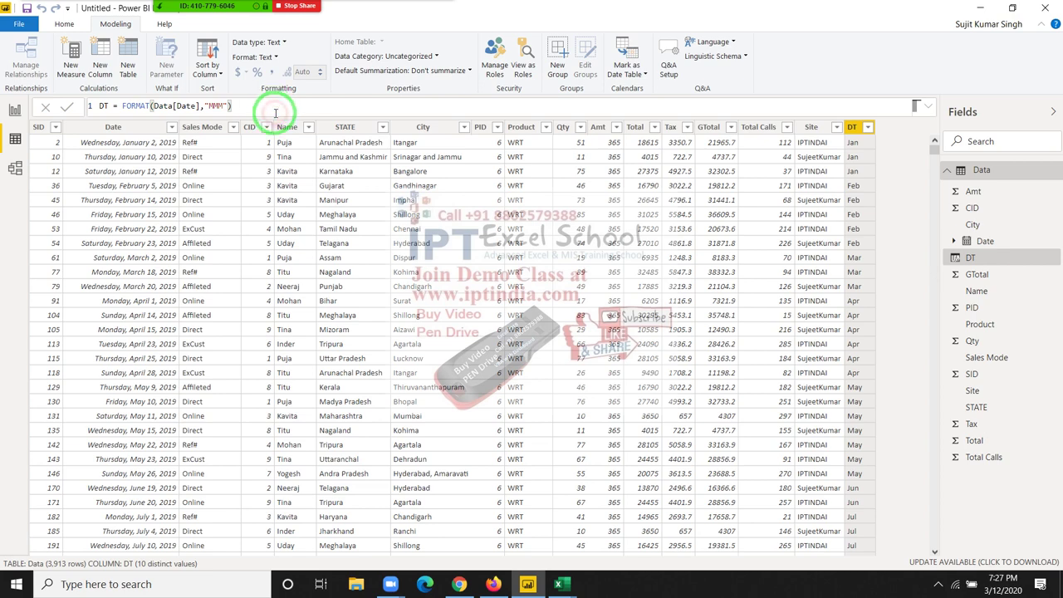
- Set DT to DAY(Data[Date]) and commit it
key(BackSpace)
key(BackSpace)
key(BackSpace)
key(BackSpace)
key(BackSpace)
key(BackSpace)
key(BackSpace)
key(BackSpace)
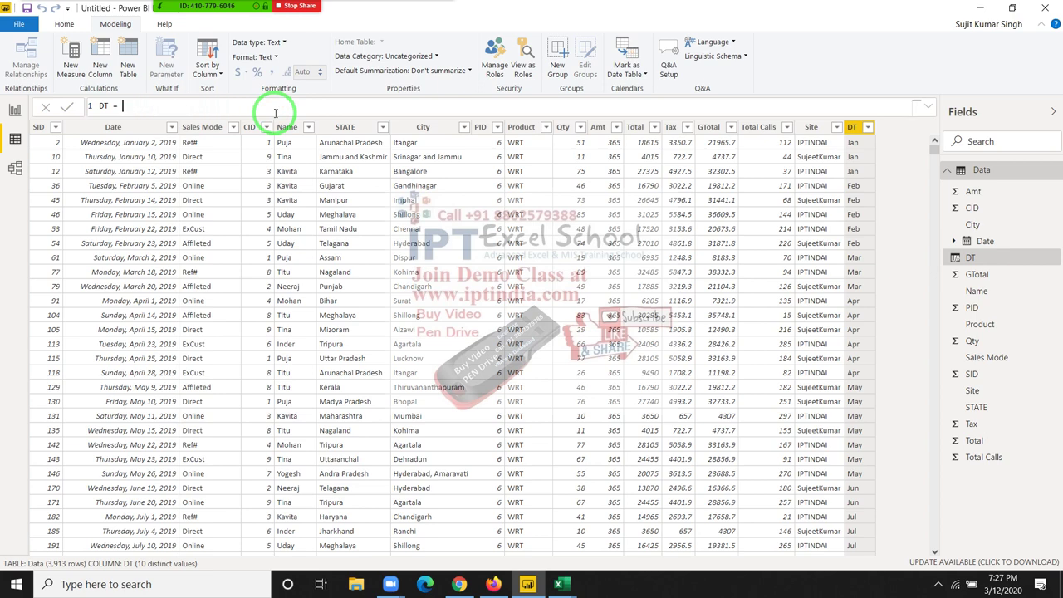
text(day)
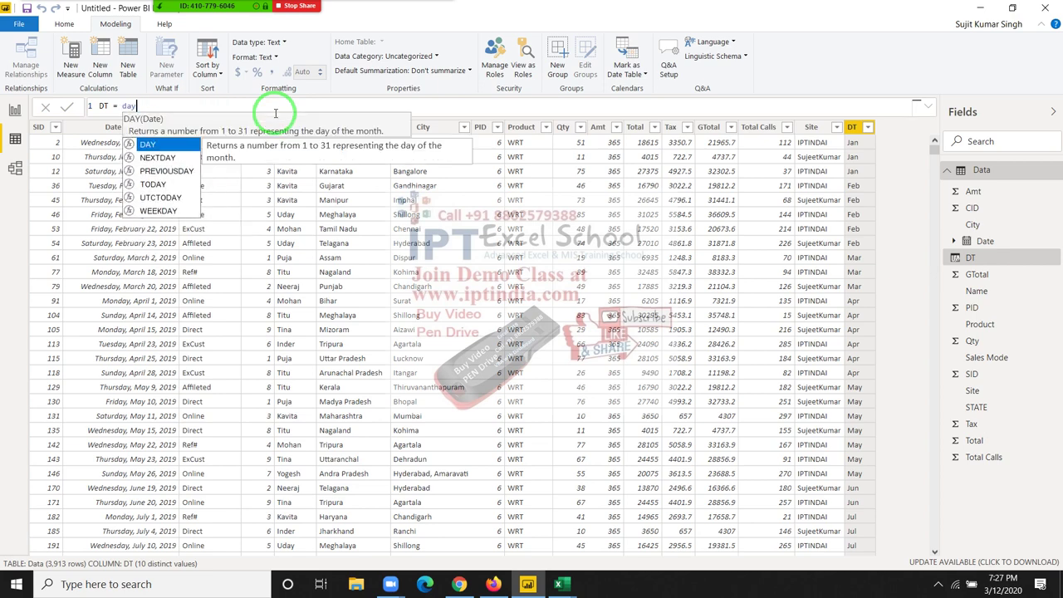
key(Tab)
text(da)
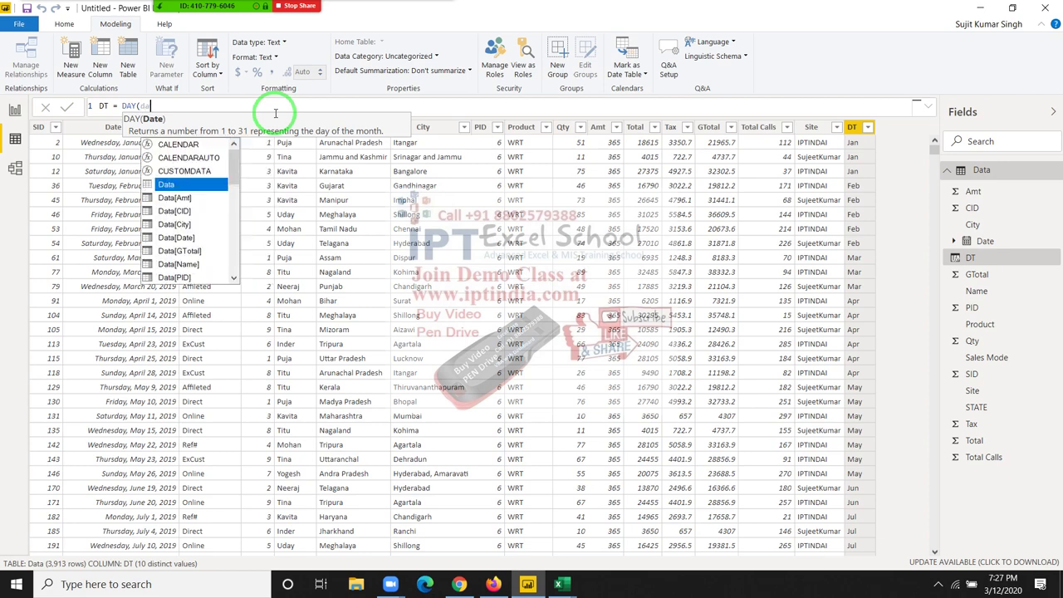
text(t)
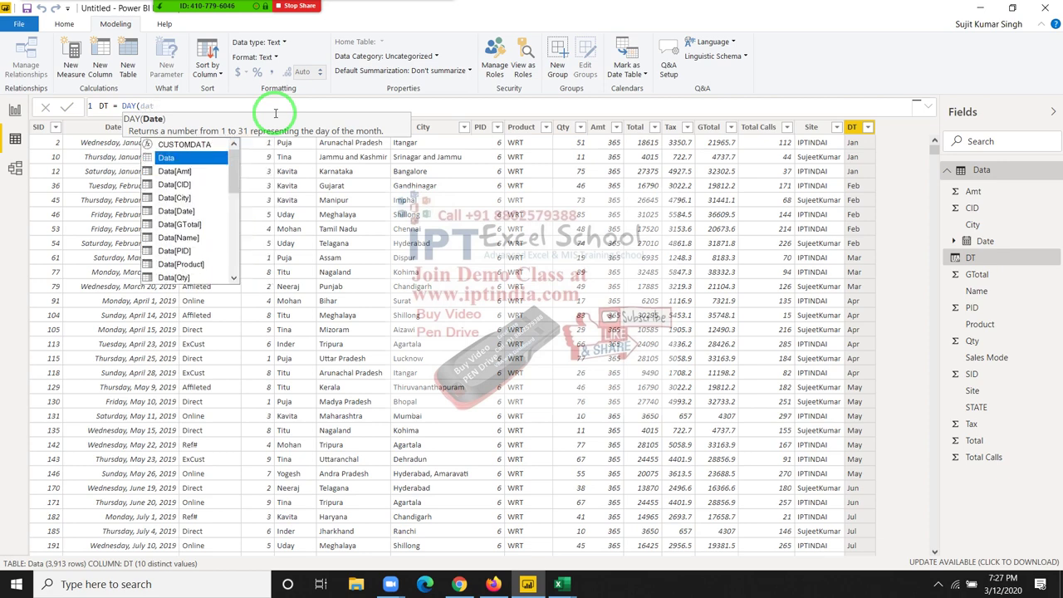
key(Down)
key(Down)
key(Down)
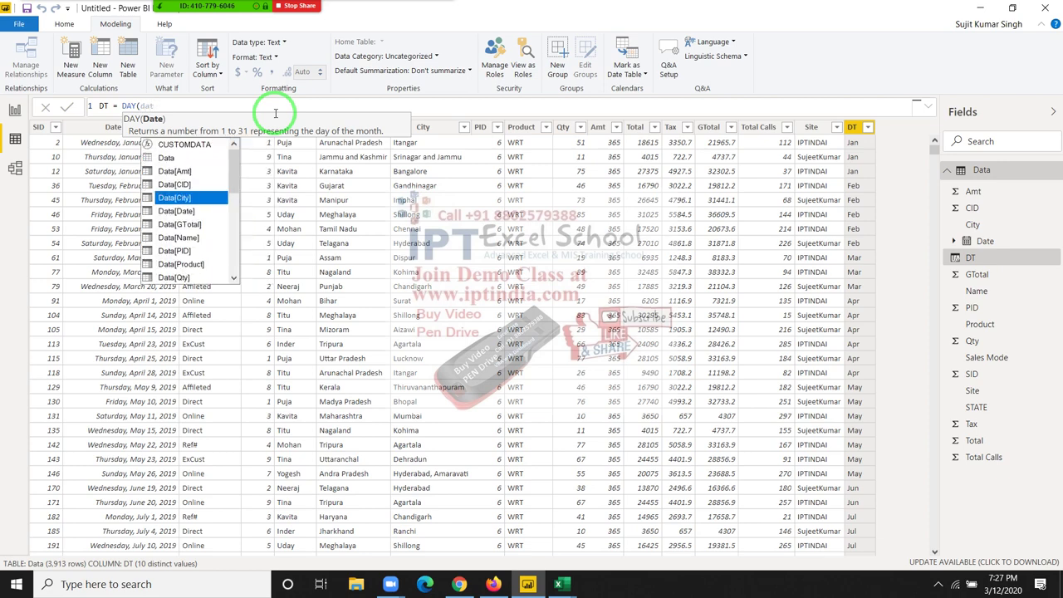
key(Down)
key(Tab)
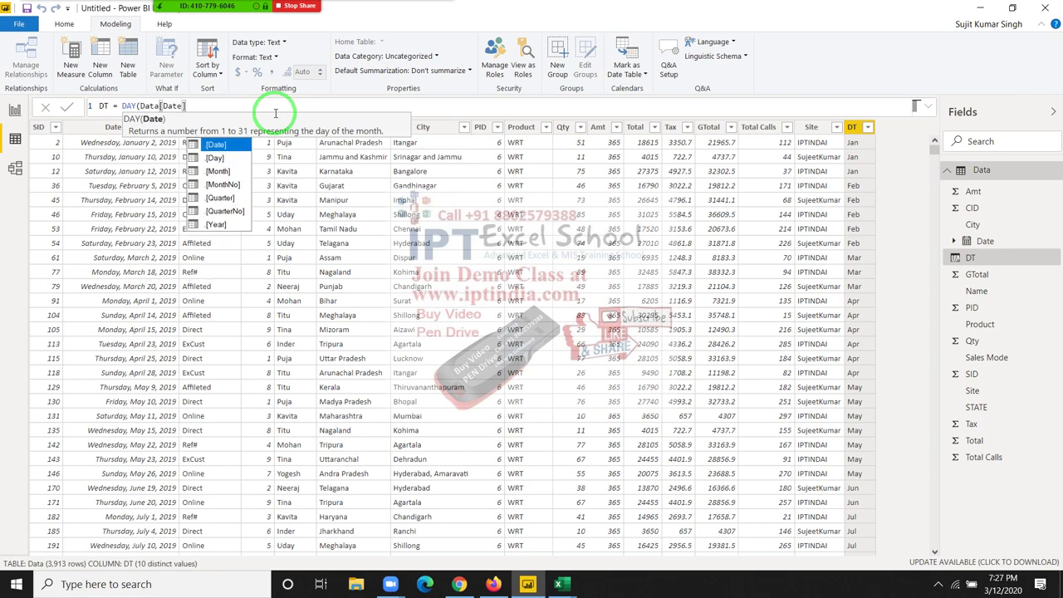
text())
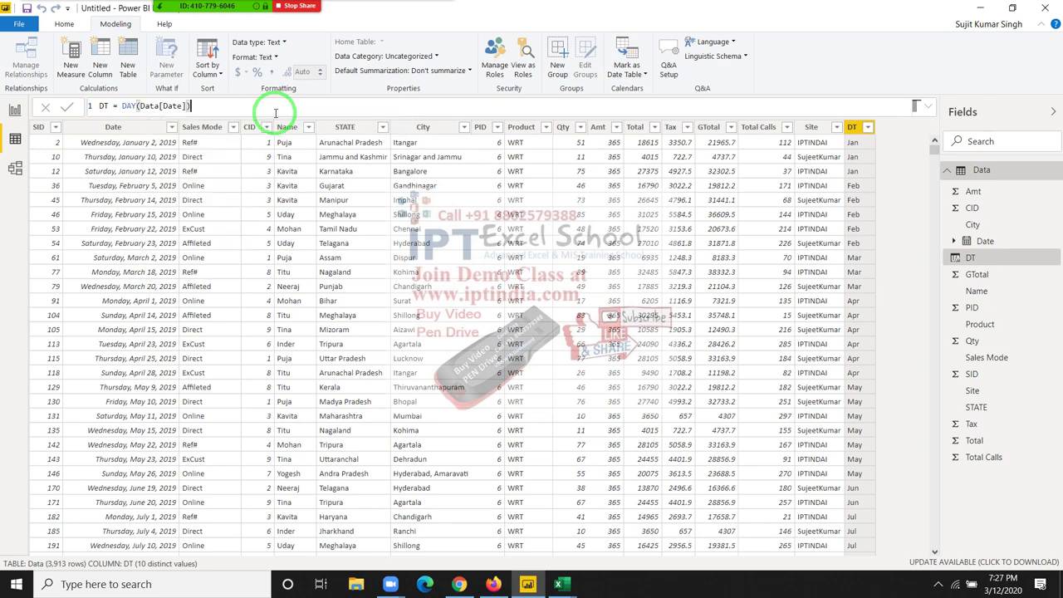
key(Return)
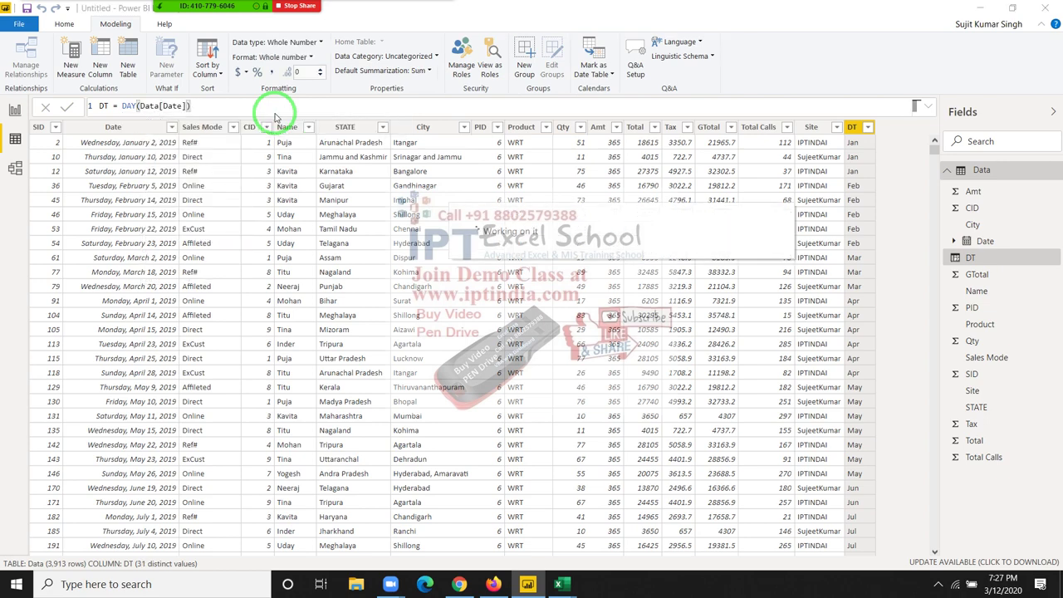
- Rewrite the DT formula as Data[Date].[Day] using the date hierarchy's Day level
click(276, 113)
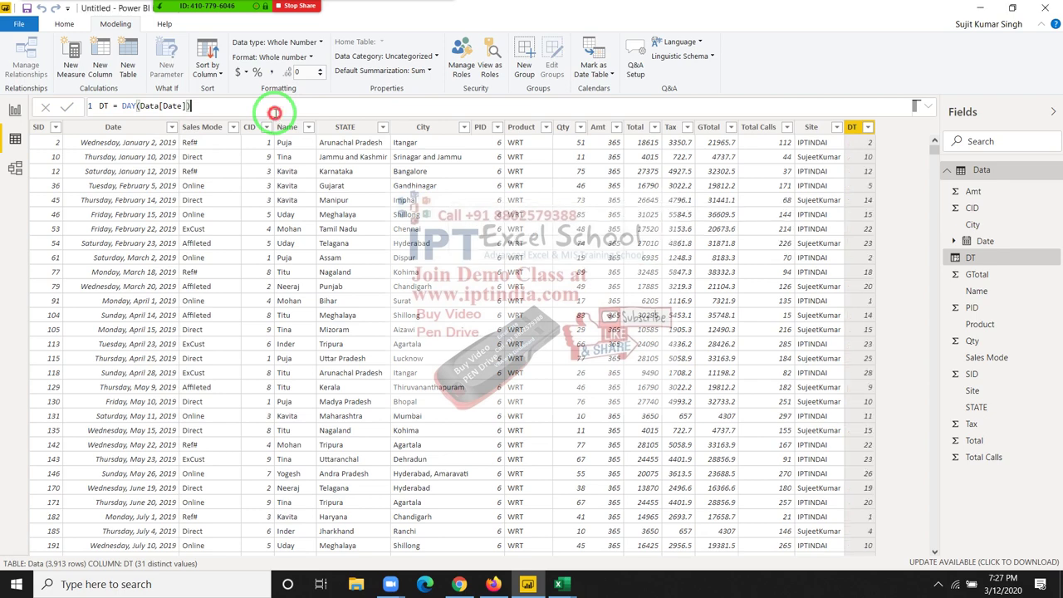
key(BackSpace)
key(BackSpace)
key(BackSpace)
key(BackSpace)
key(BackSpace)
key(BackSpace)
key(BackSpace)
key(BackSpace)
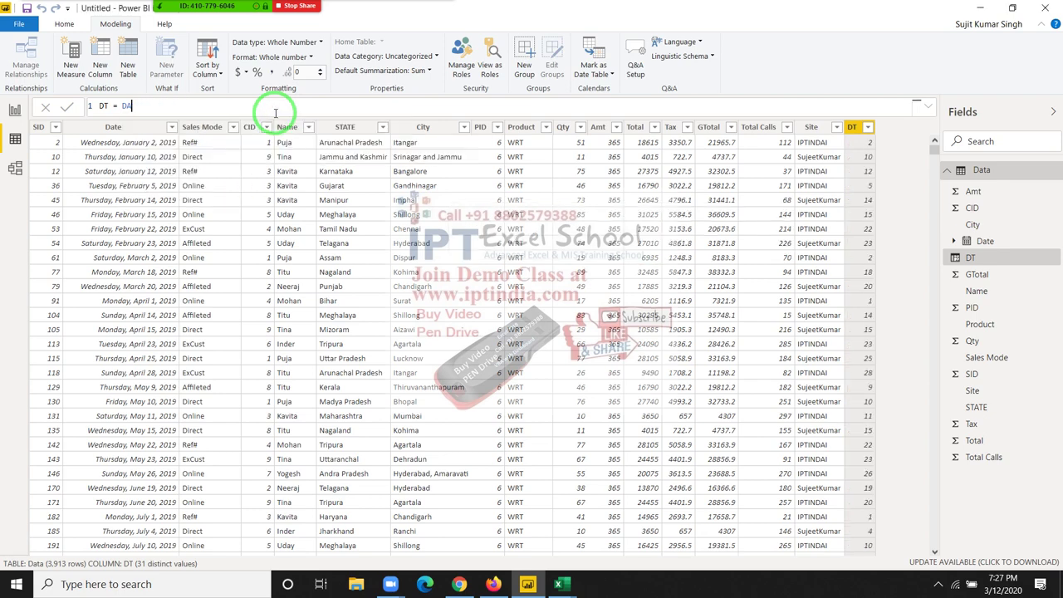
text(date)
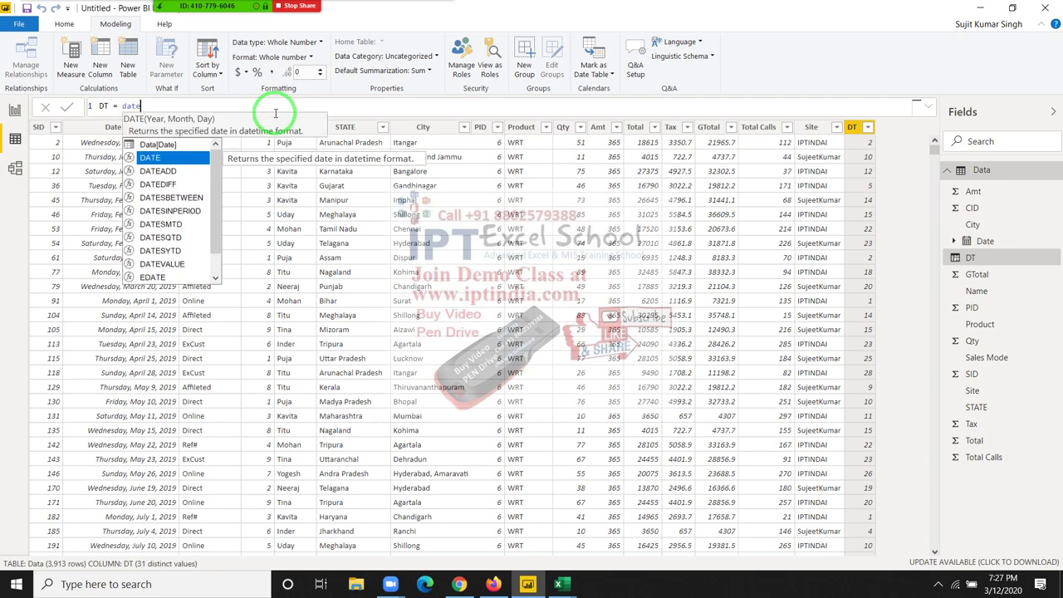
key(Up)
key(Tab)
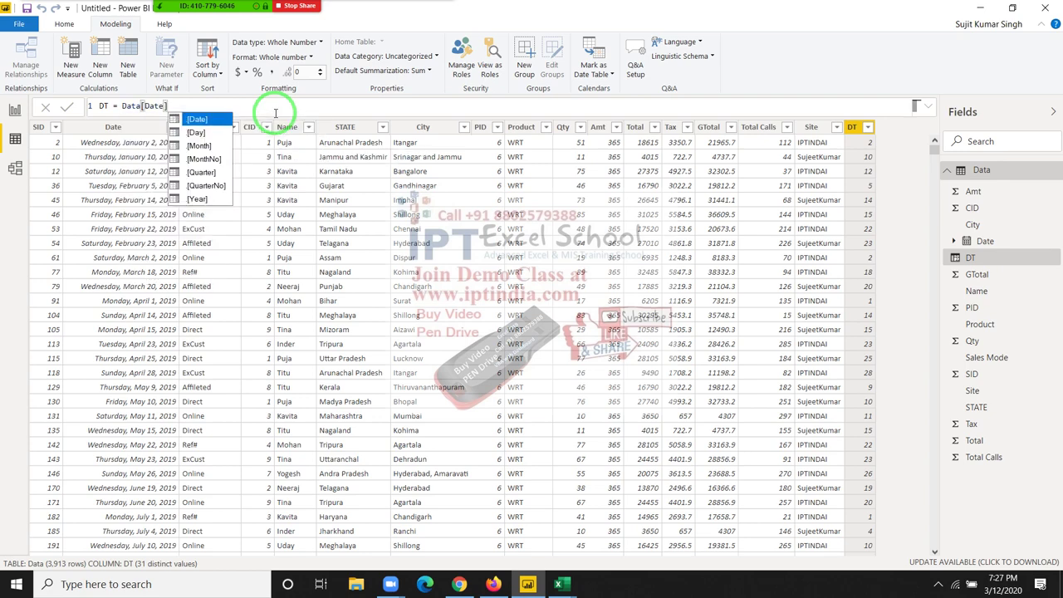
key(Escape)
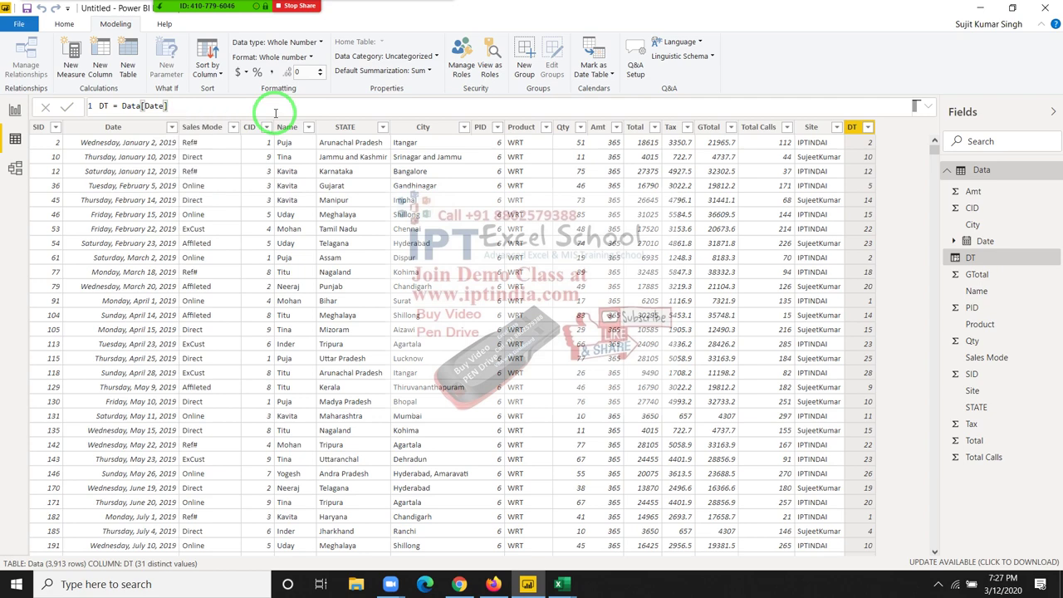
text(.)
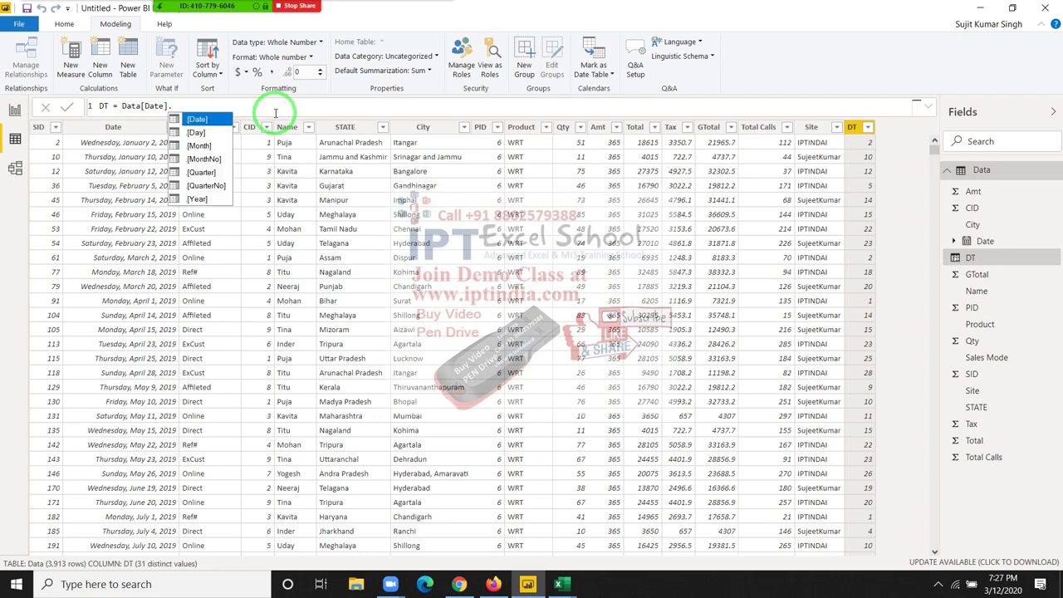
key(Down)
key(Tab)
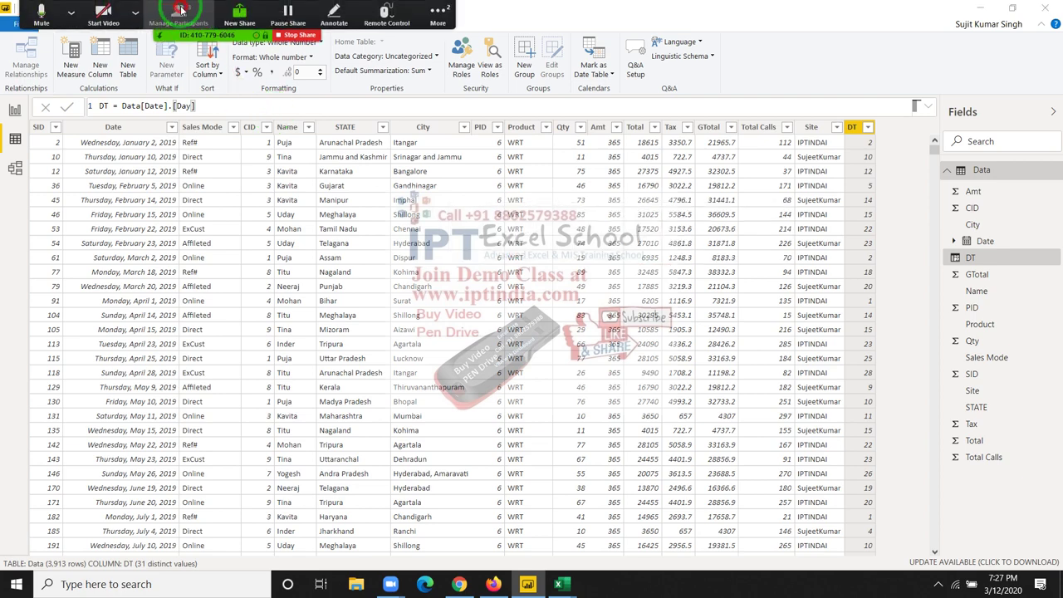
- Mute a participant from the meeting participants list
click(180, 11)
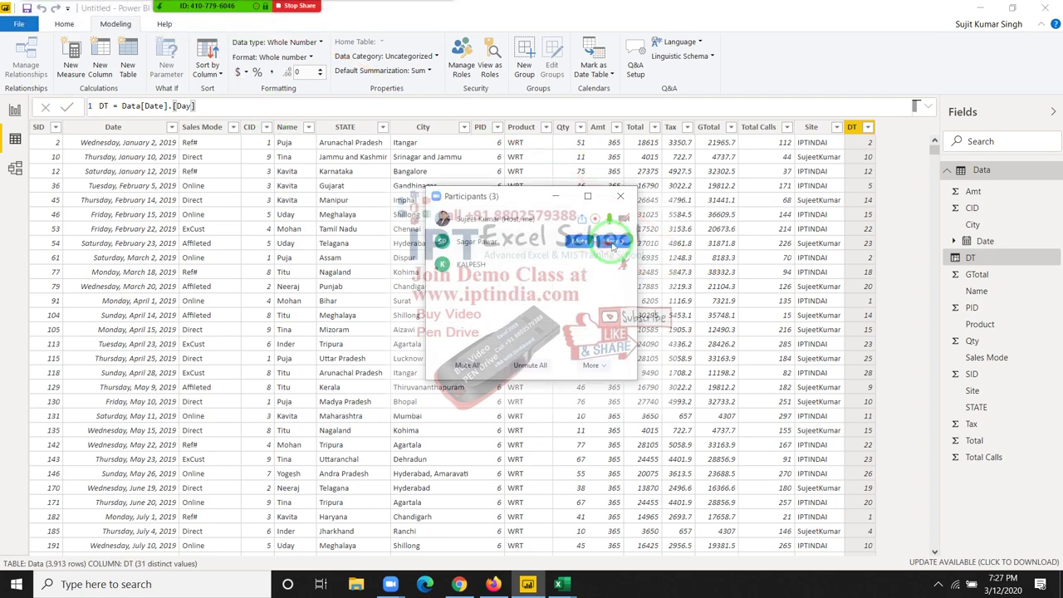
mouse_move(515, 241)
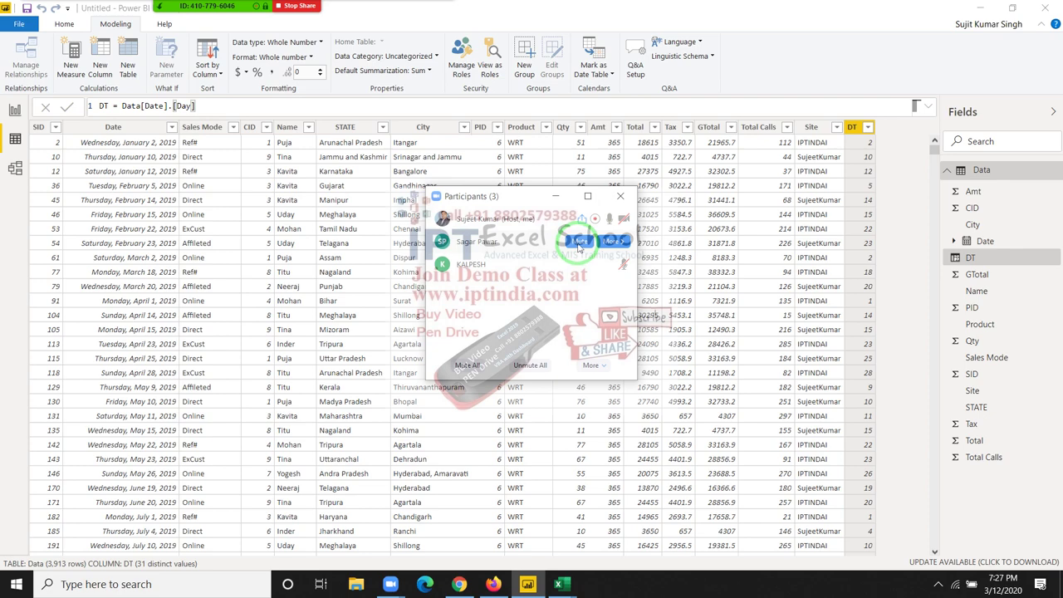
click(578, 246)
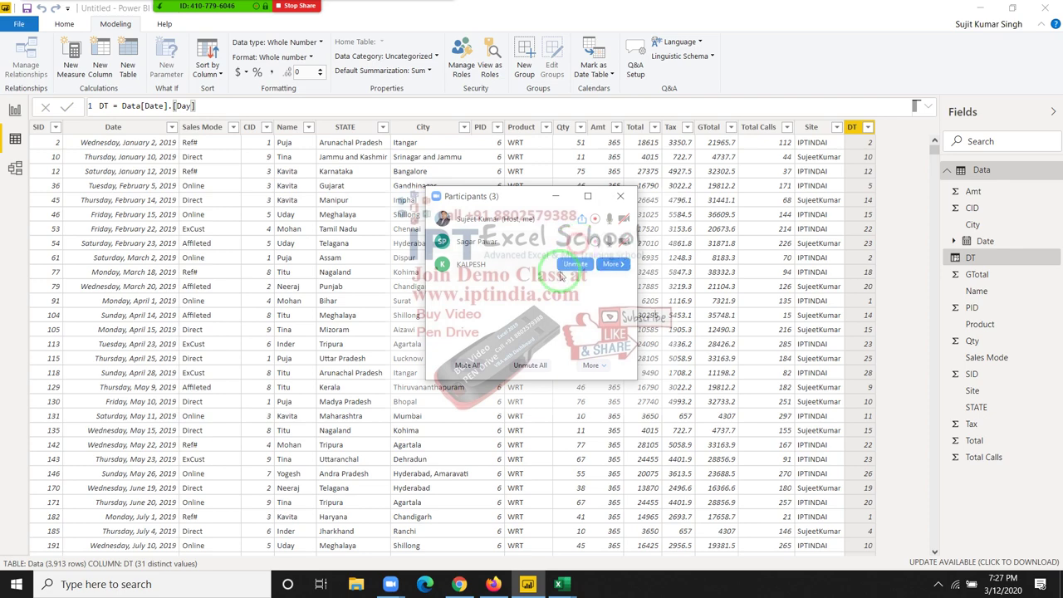
click(622, 198)
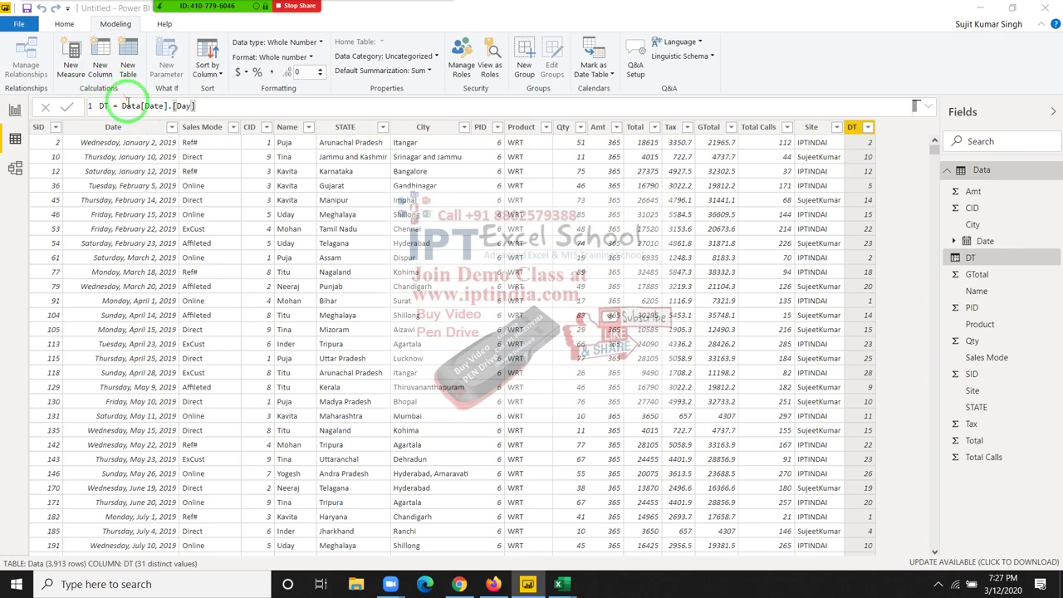
- Set DT to FORMAT(Data[Date],"DDD") to show weekday names like Wed, Thu, Sat
click(124, 103)
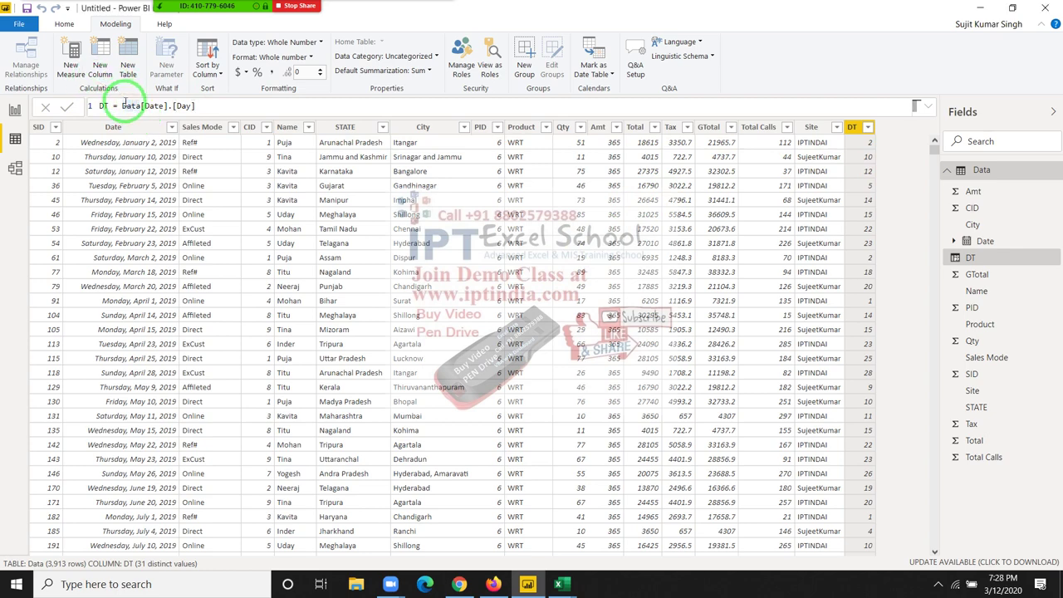
key(Delete)
key(Delete)
key(Delete)
key(Delete)
key(Delete)
key(Delete)
key(Delete)
key(Delete)
key(Delete)
text(fo)
key(Tab)
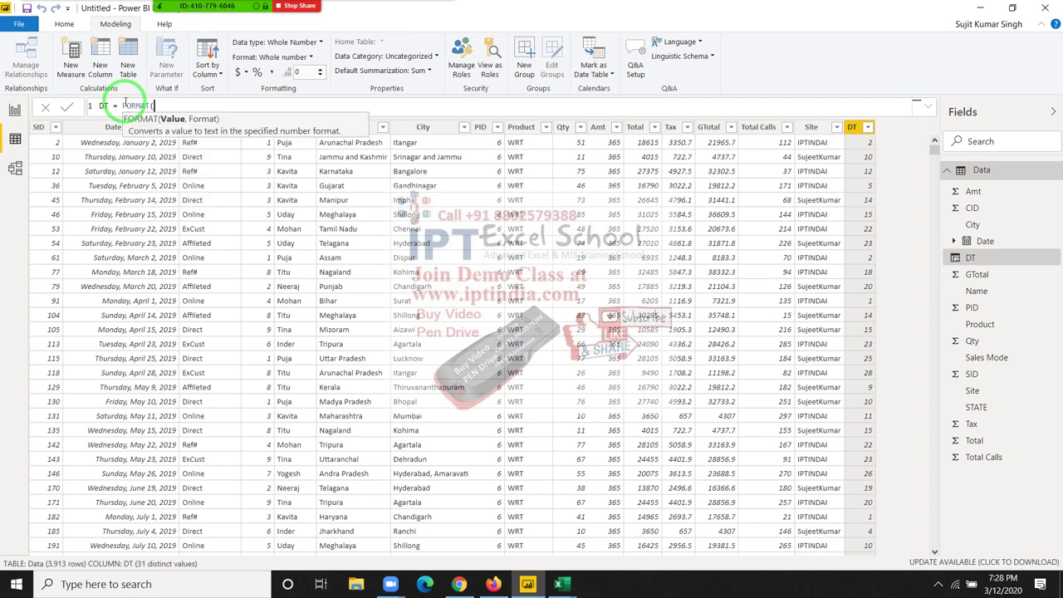
text(dat)
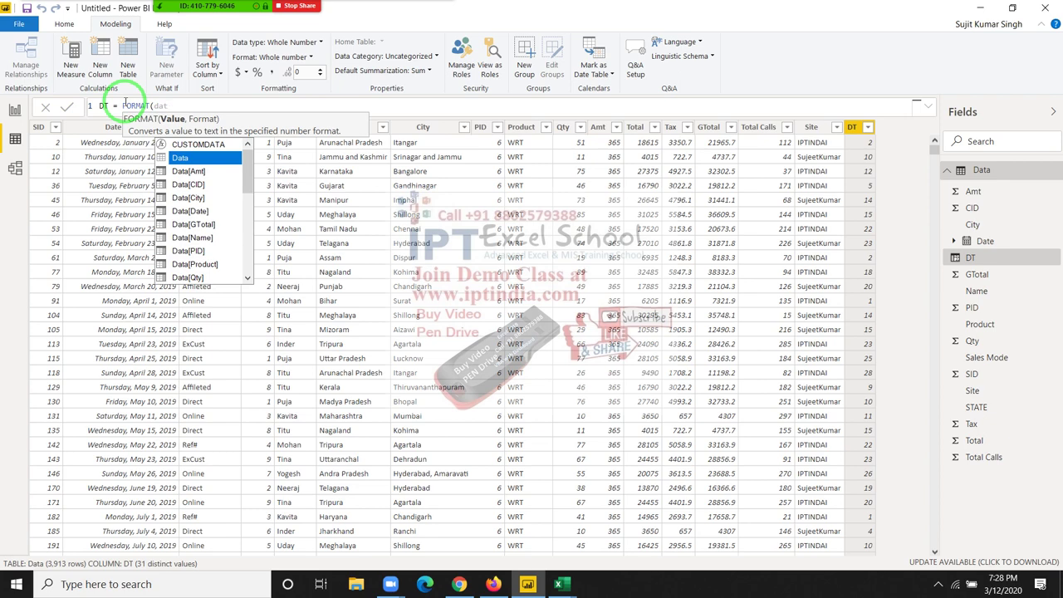
key(Down)
key(Down)
key(Down)
key(Down)
key(Tab)
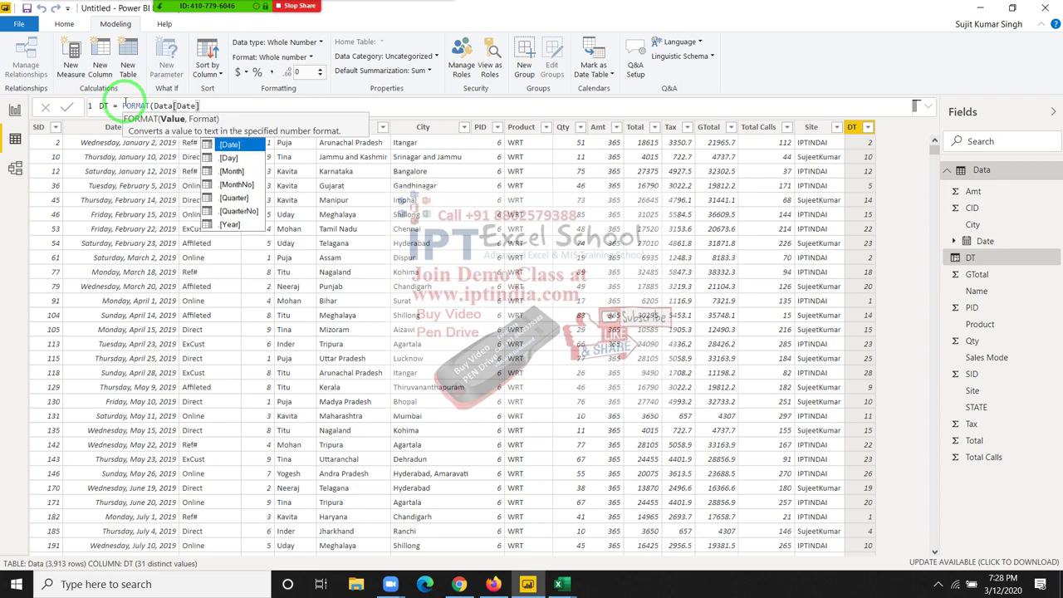
text(,")
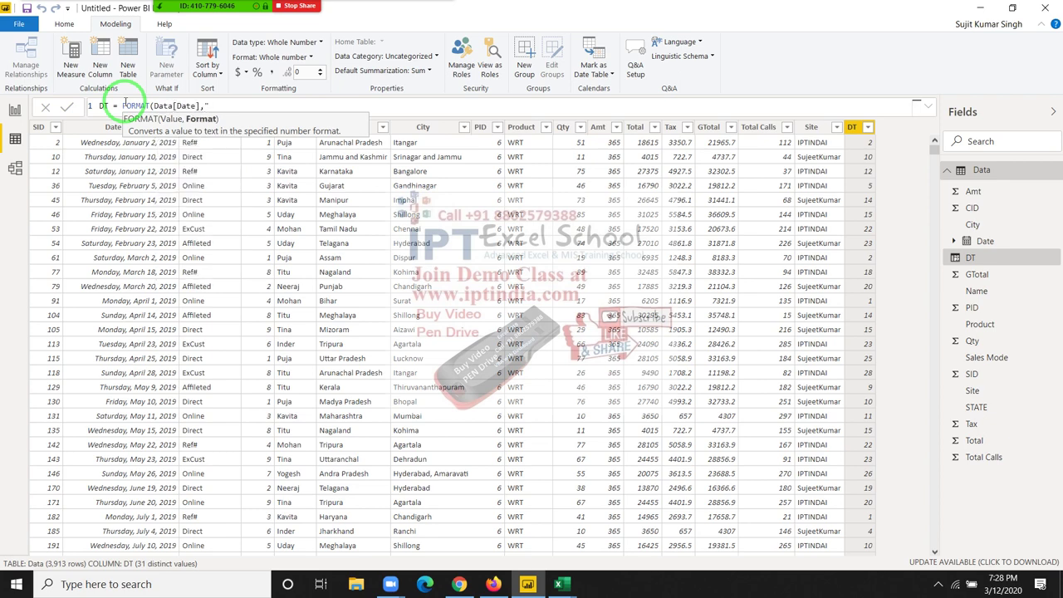
text(DDD)
text("))
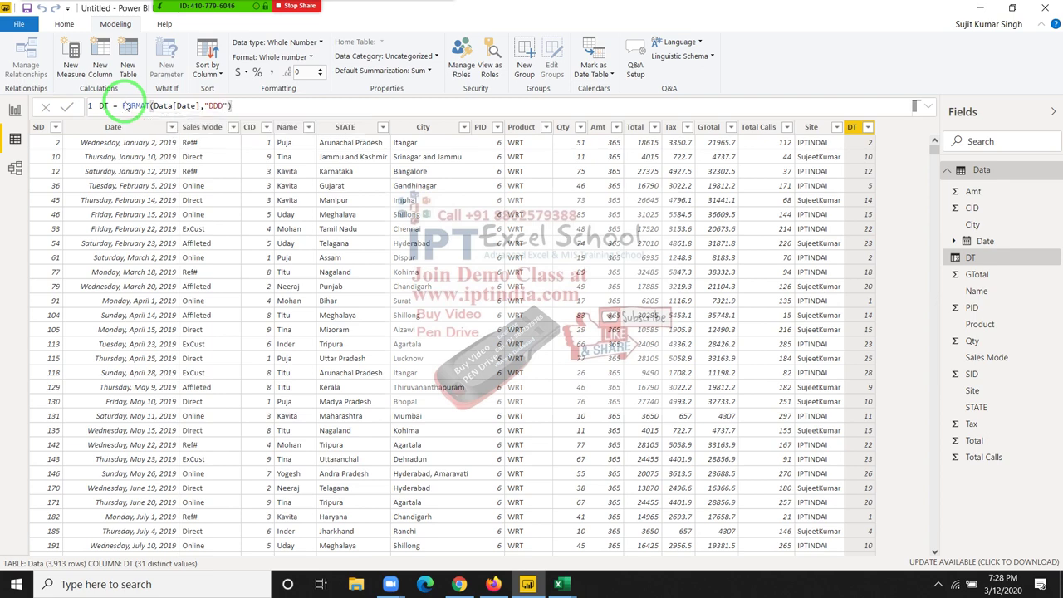
key(Return)
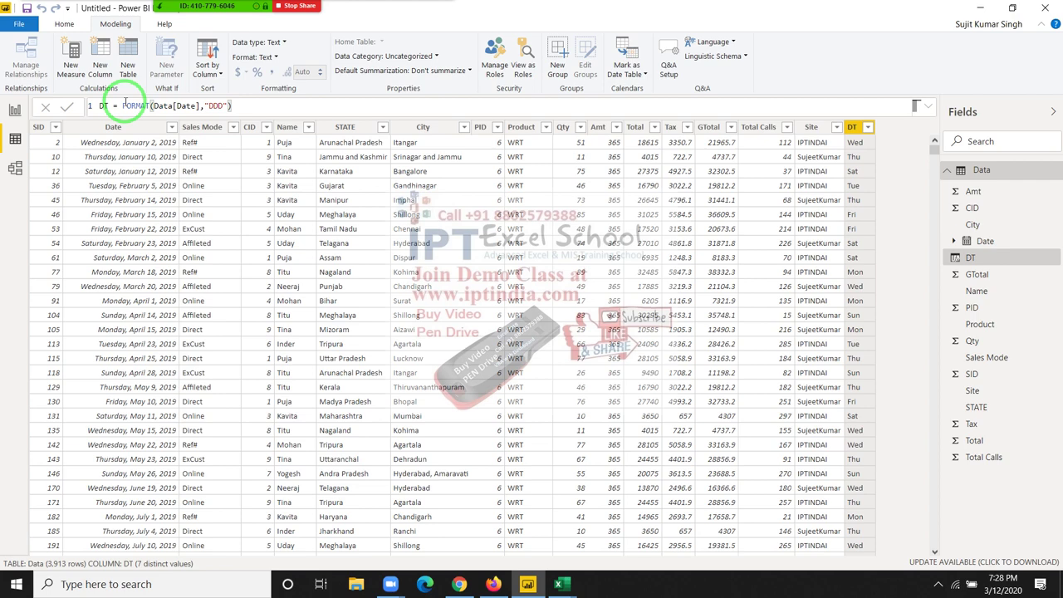
- Select the FORMAT expression after DT = and delete it
click(125, 106)
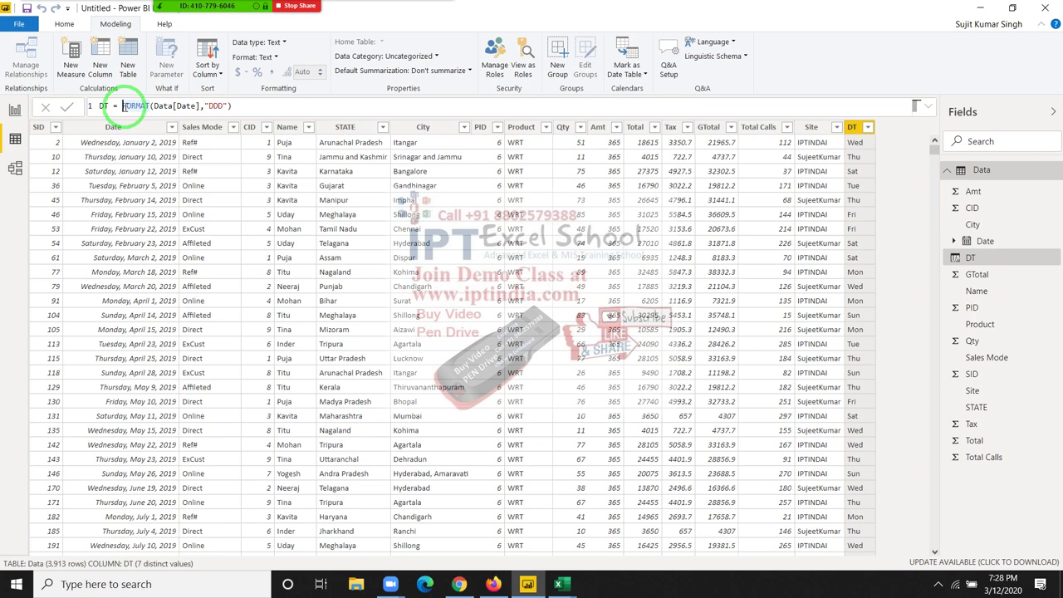
double_click(129, 106)
key(ctrl+a)
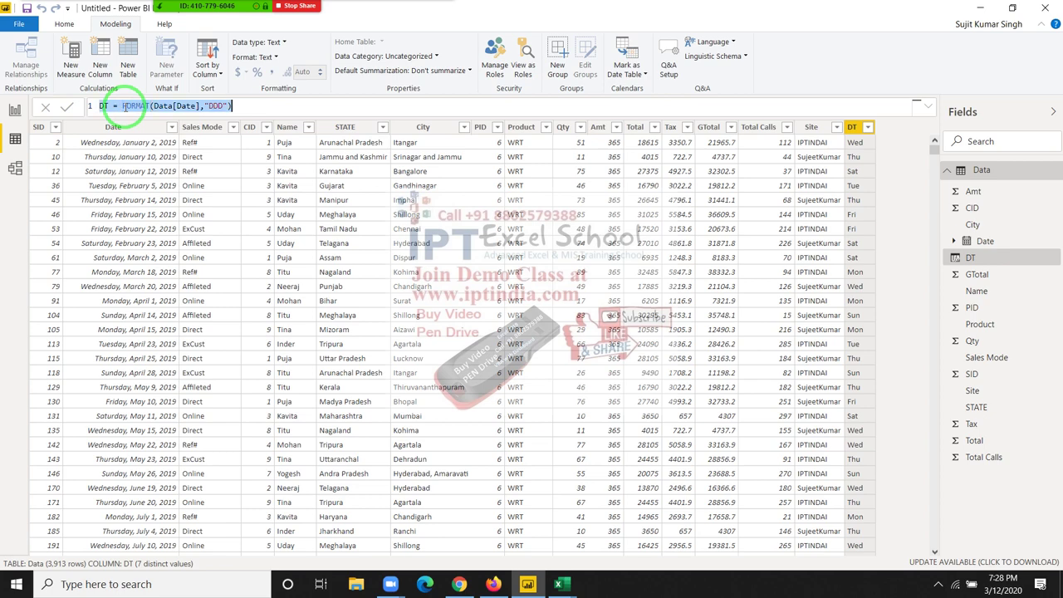
click(124, 105)
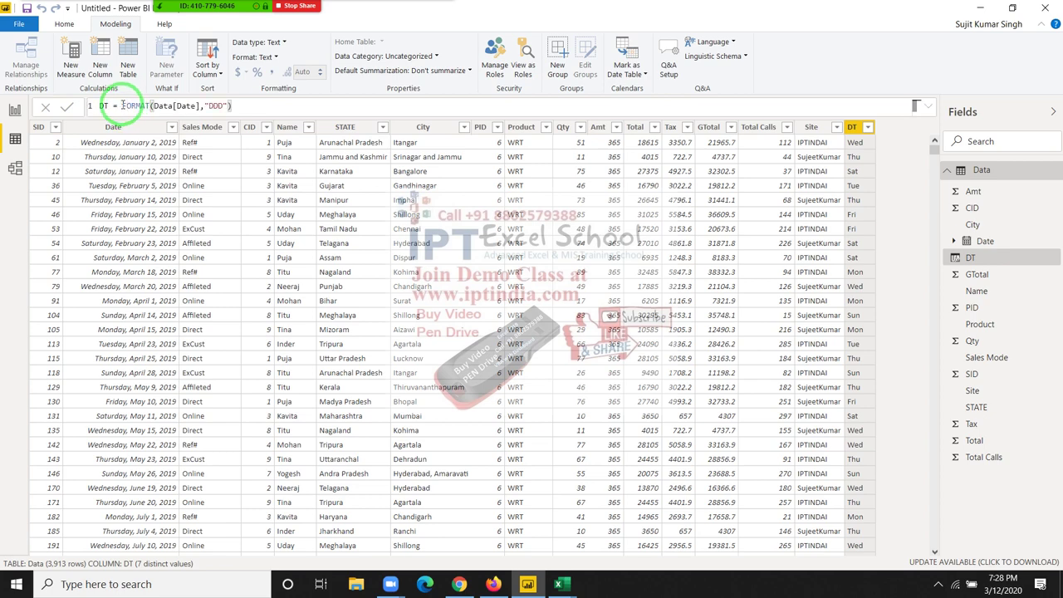
drag(125, 105, 246, 105)
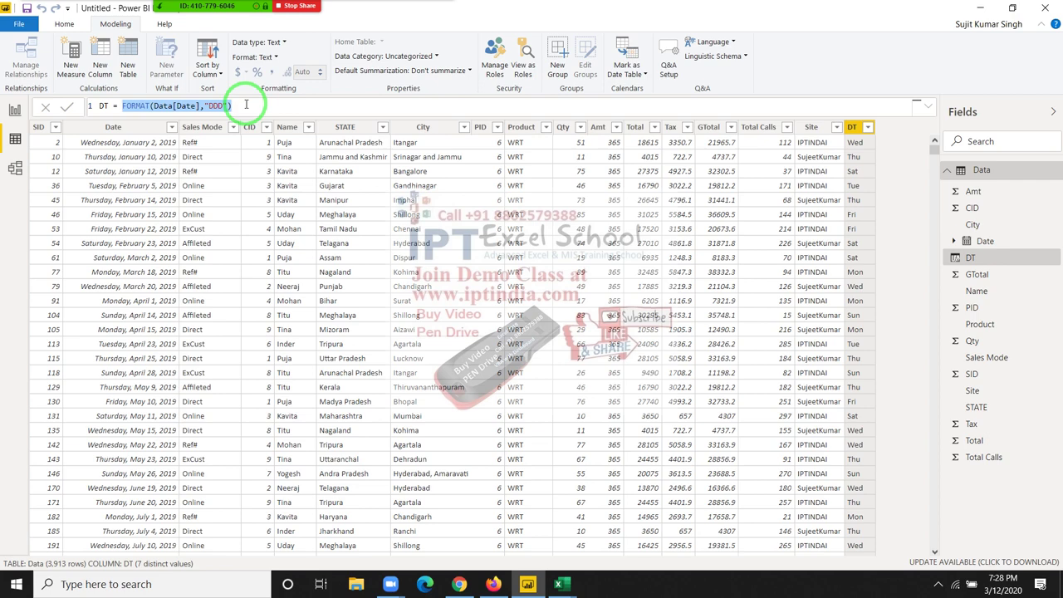
key(BackSpace)
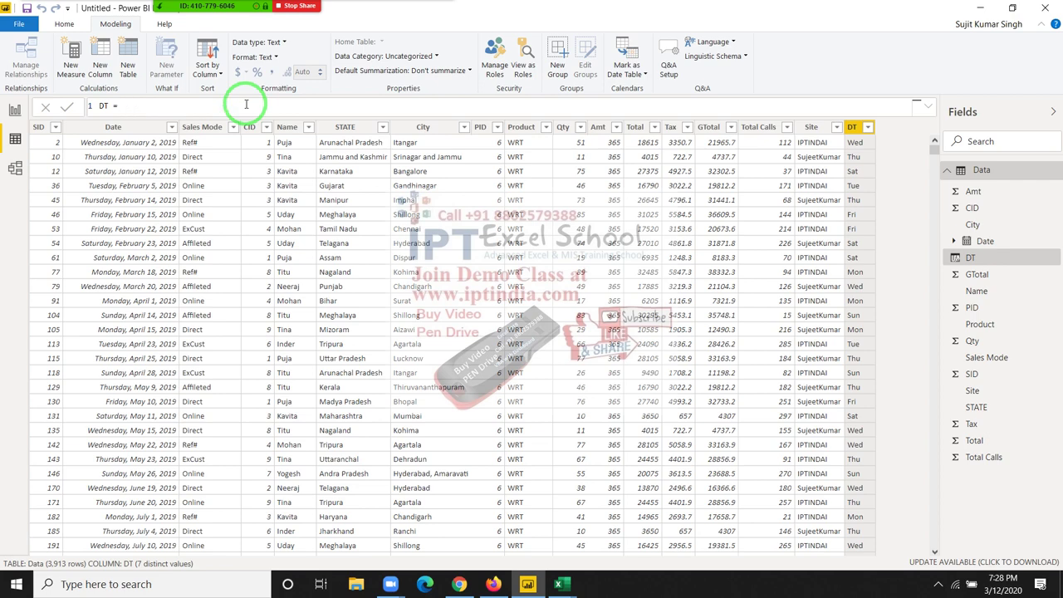
- Try a YEAR(Data[Date]) formula, then erase it and cancel the edit with Esc
text(yr)
key(BackSpace)
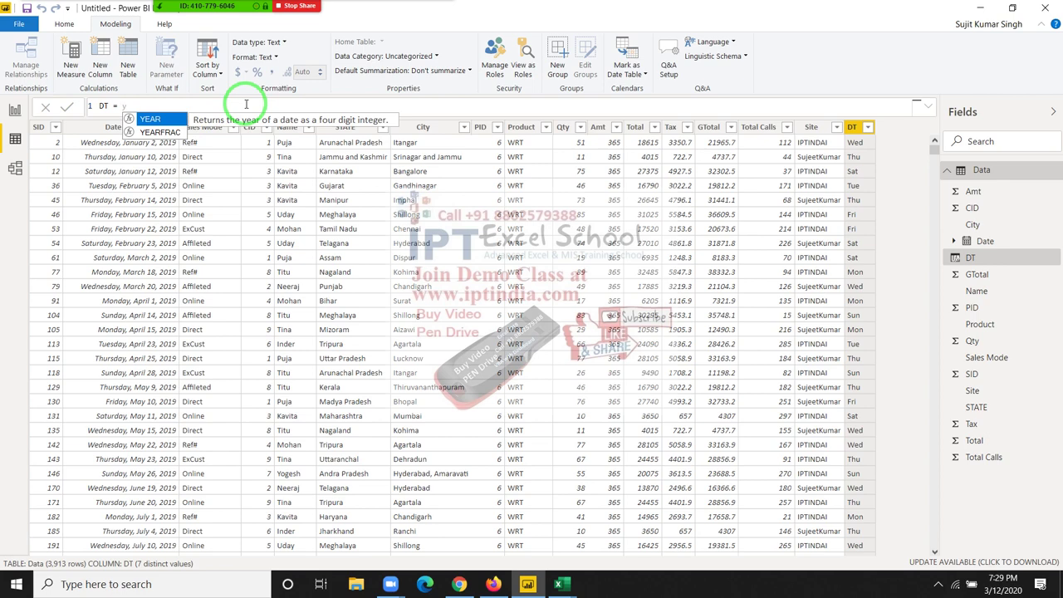
key(Tab)
text(da)
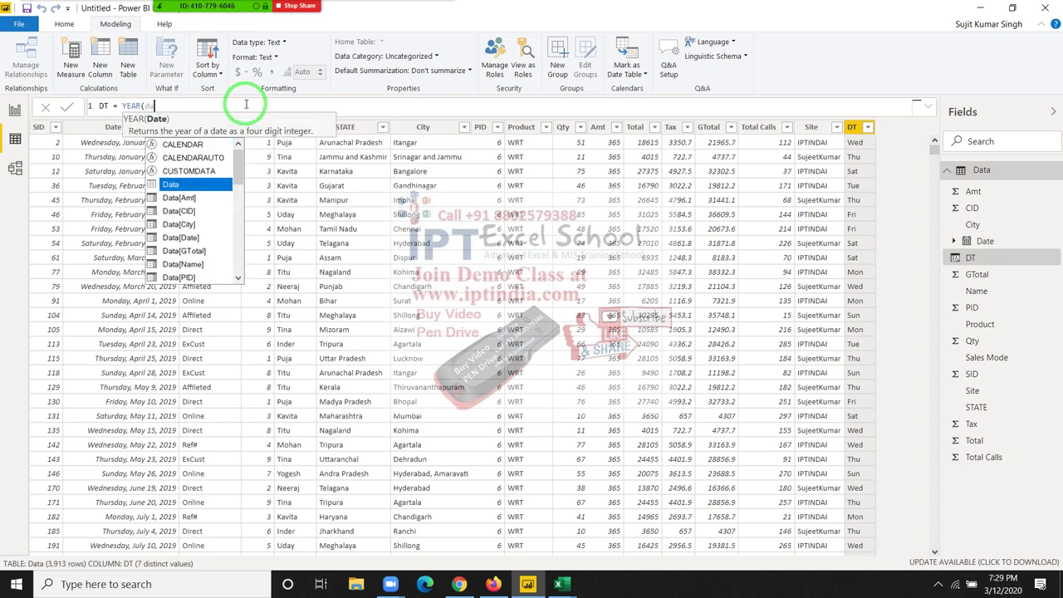
text(t)
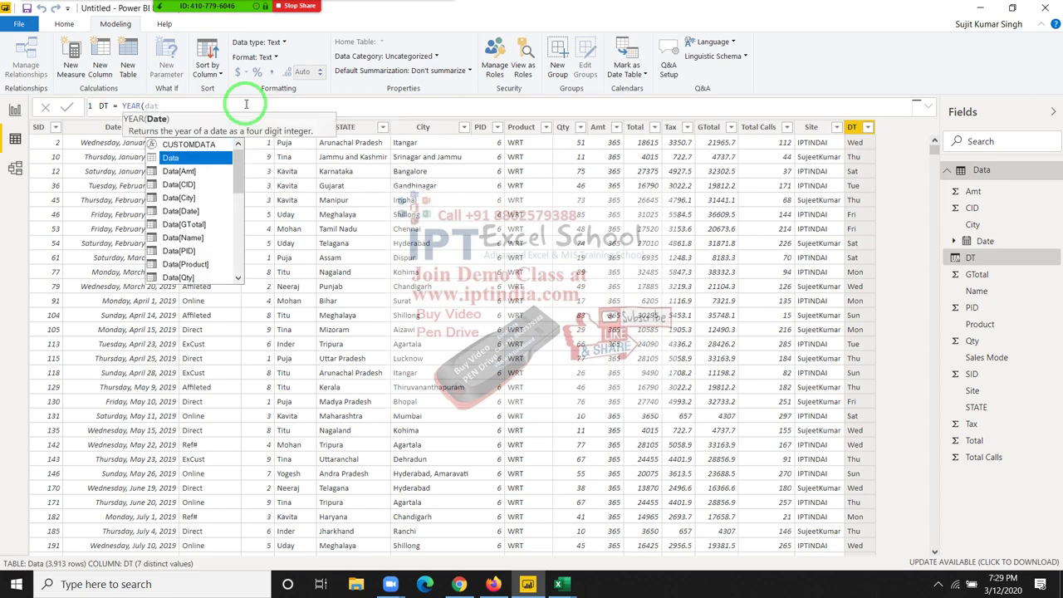
key(Down)
key(Down)
key(Down)
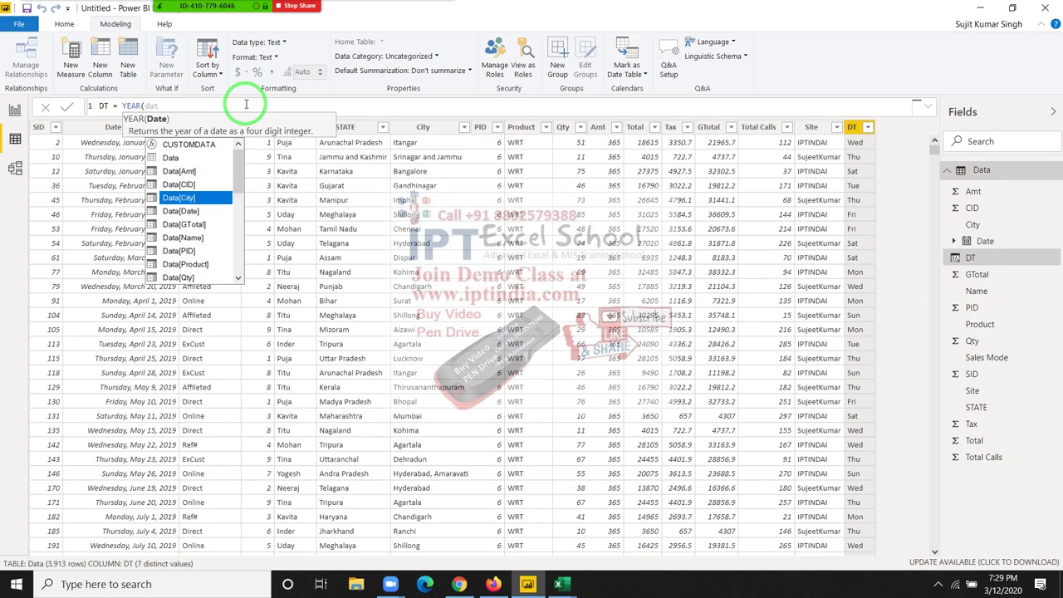
key(Down)
key(Tab)
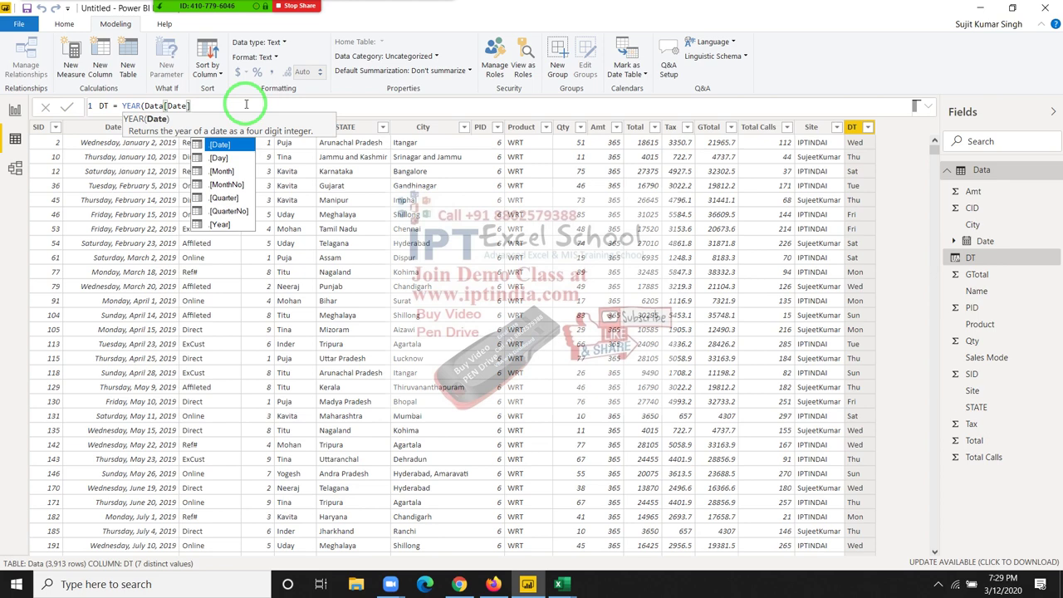
key(BackSpace)
key(BackSpace)
key(BackSpace)
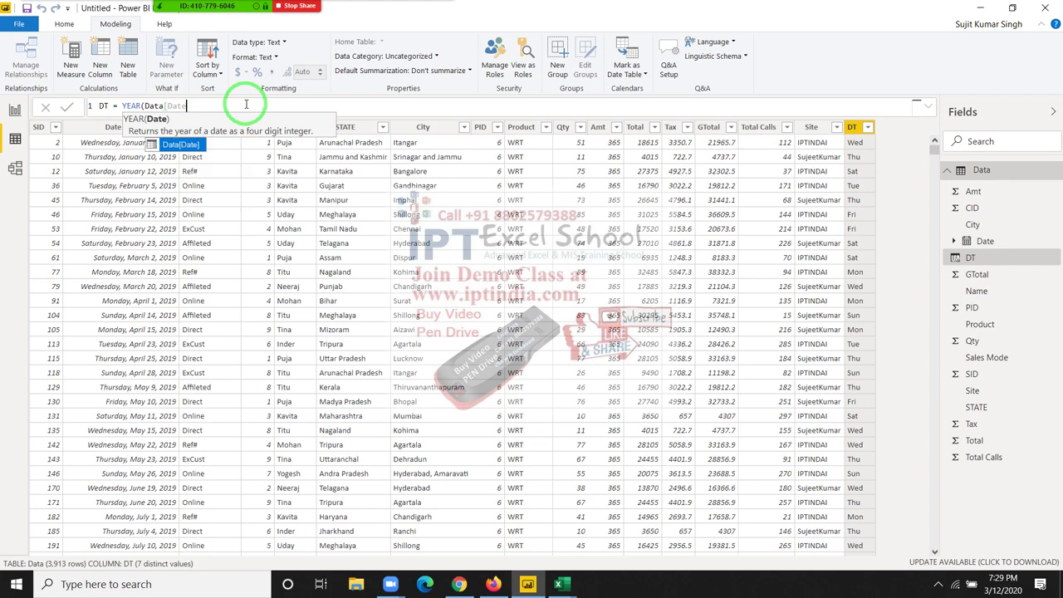
key(BackSpace)
key(BackSpace)
key(BackSpace)
key(BackSpace)
key(BackSpace)
key(BackSpace)
key(BackSpace)
key(BackSpace)
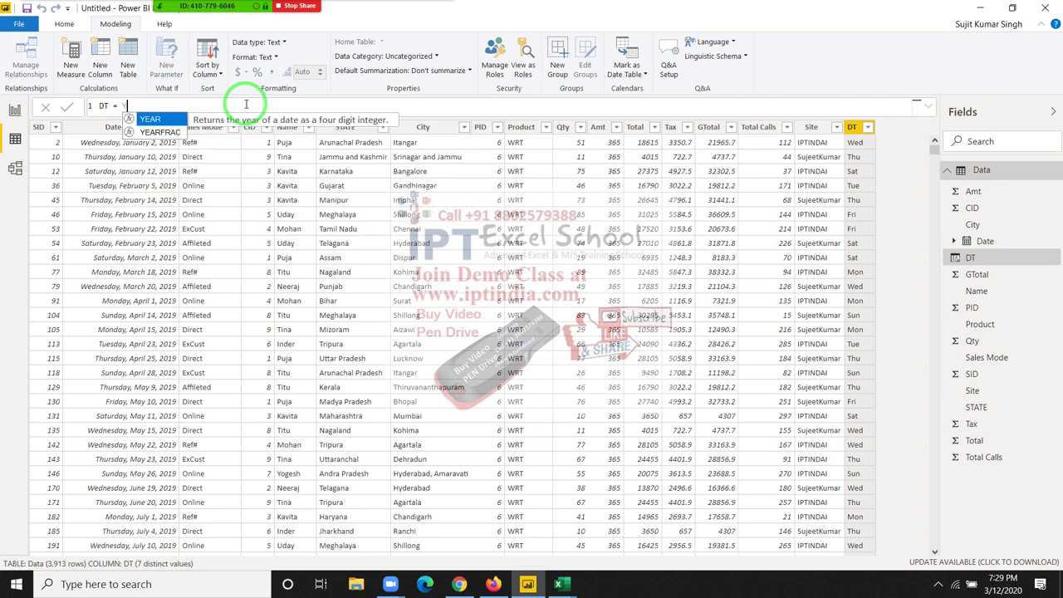
key(BackSpace)
text(dat)
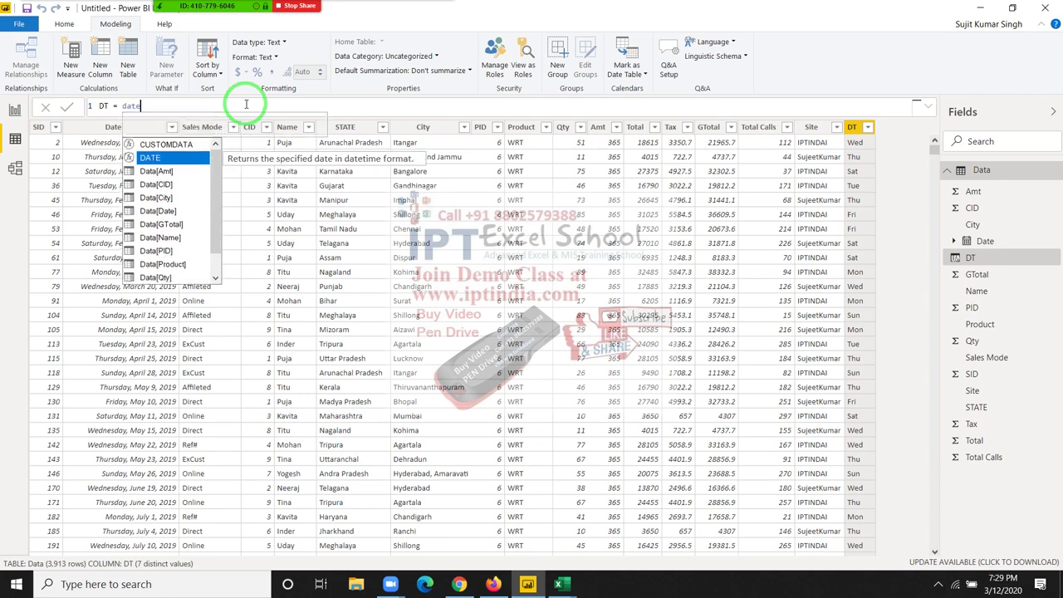
text(e)
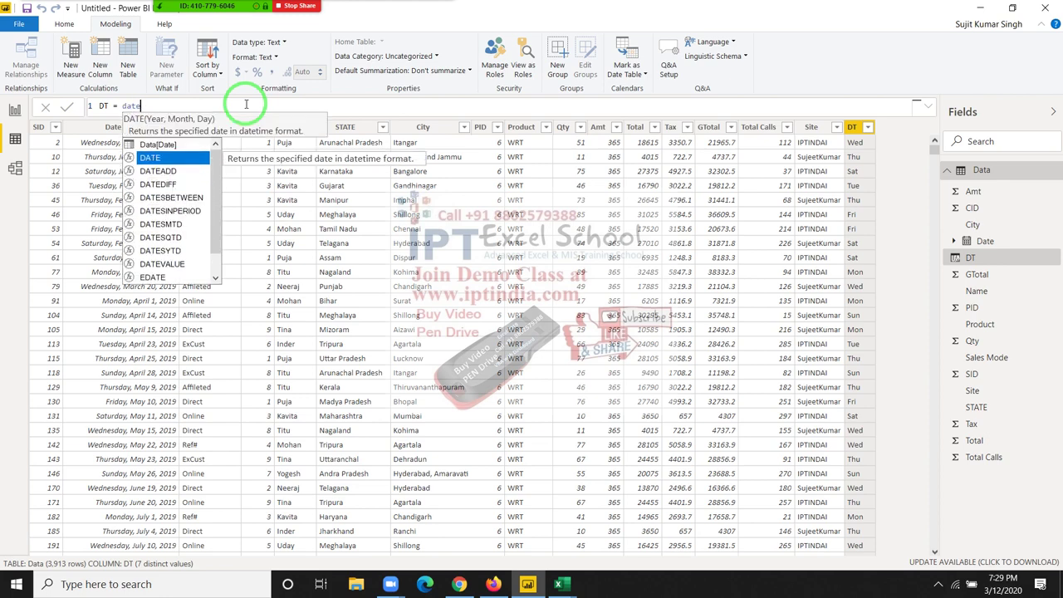
key(Escape)
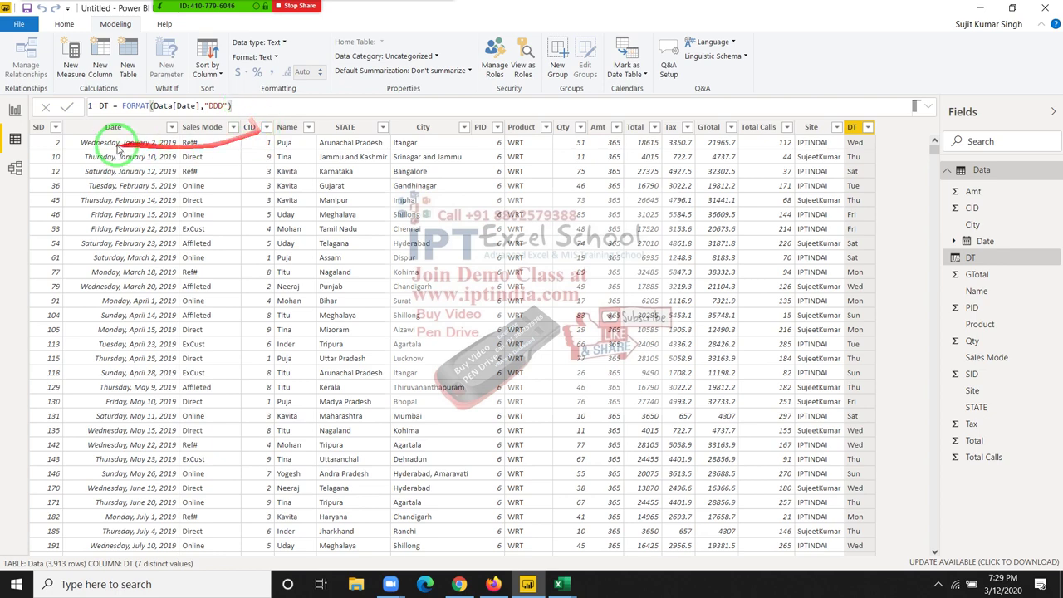
- Point out the Date column and select the FORMAT(Data[Date],"DDD") expression
drag(124, 189, 130, 97)
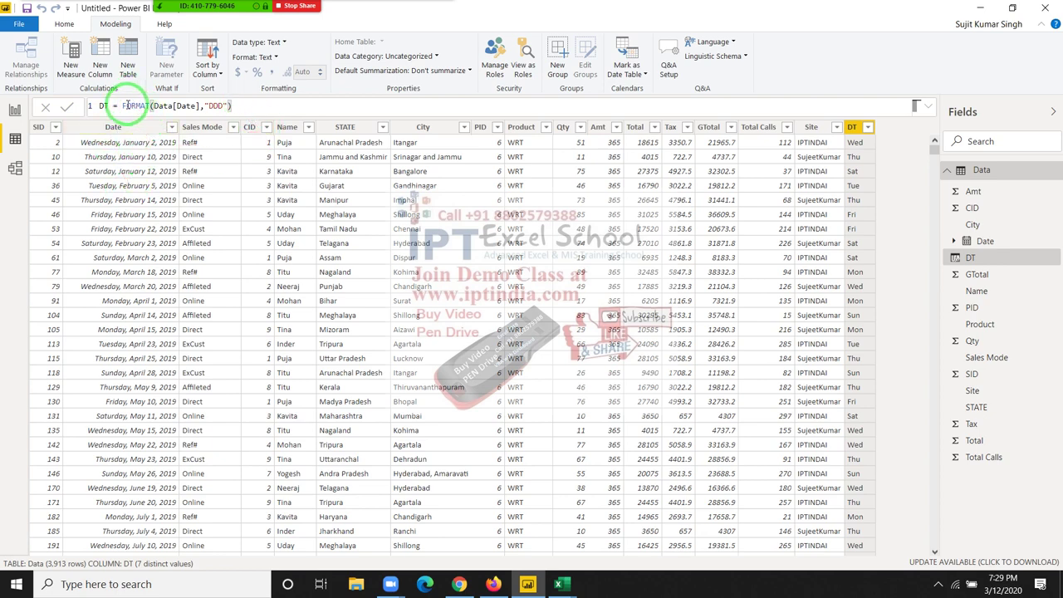
click(121, 106)
drag(120, 105, 291, 106)
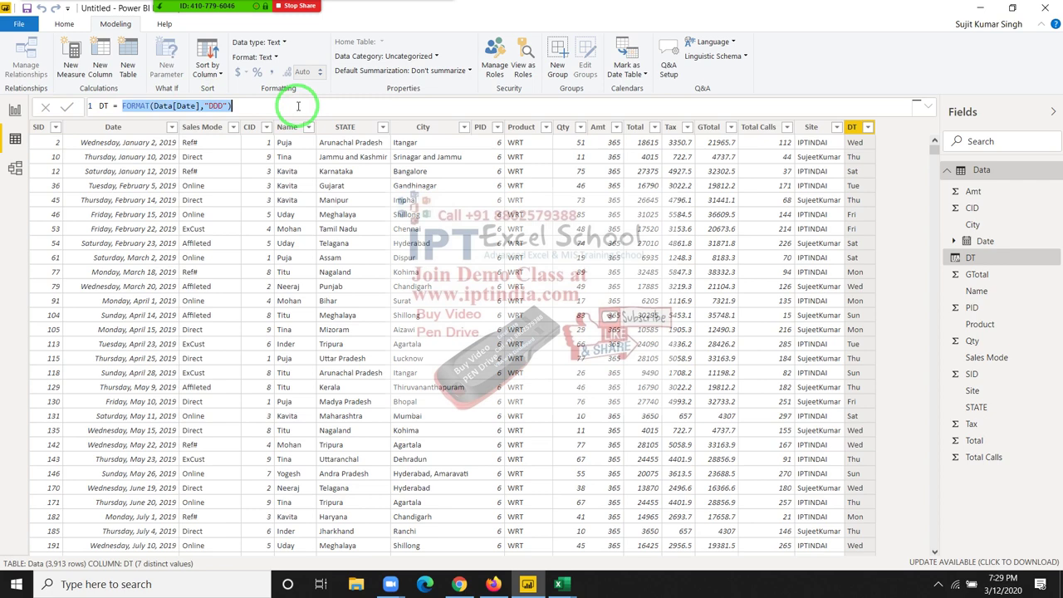
- Set DT to Data[Date]+20 and commit the calculated column
text(date)
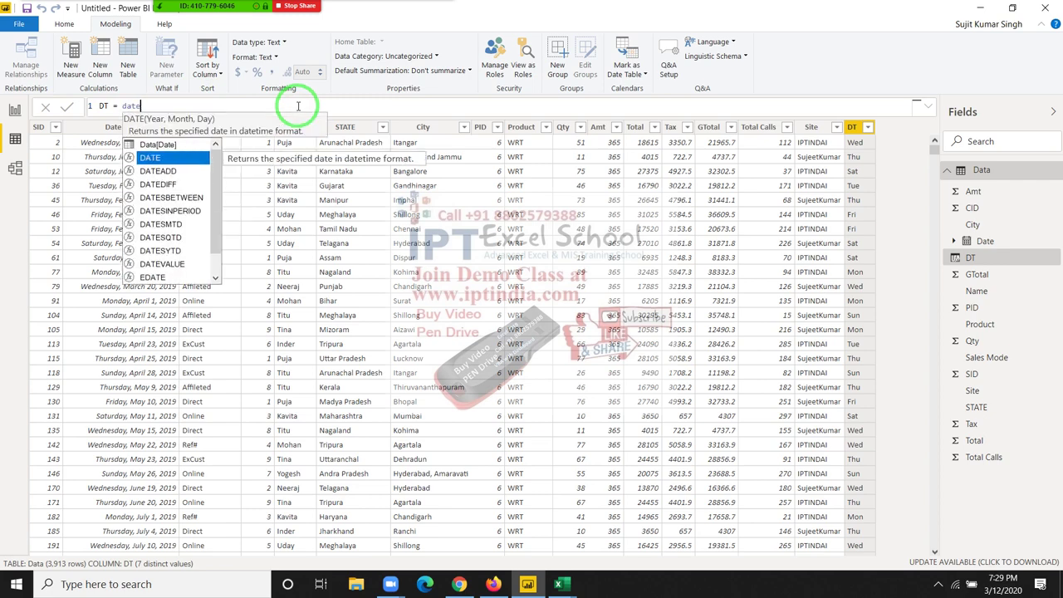
key(Up)
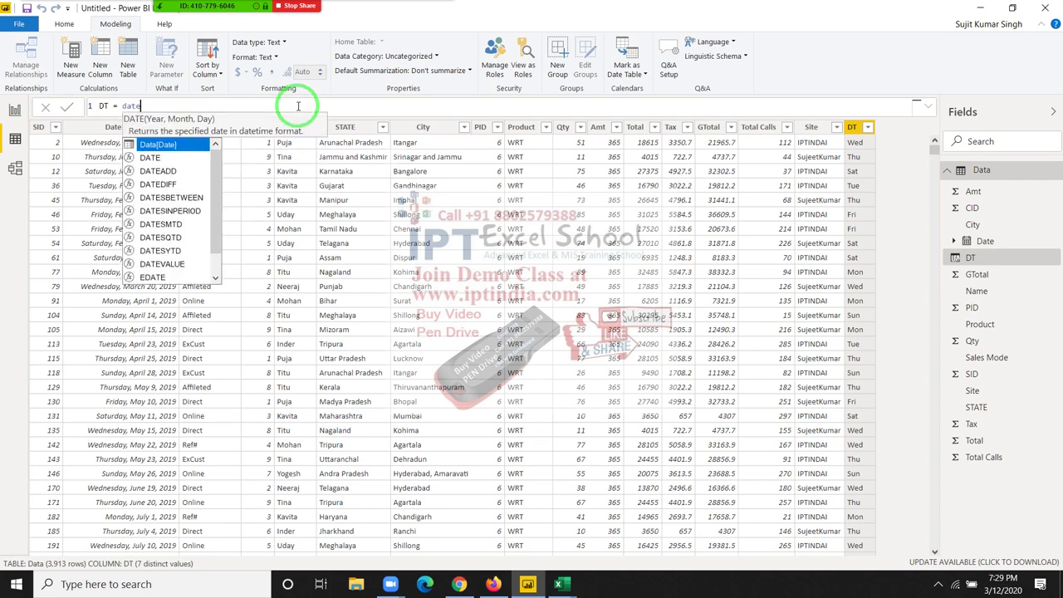
key(Tab)
text(+2)
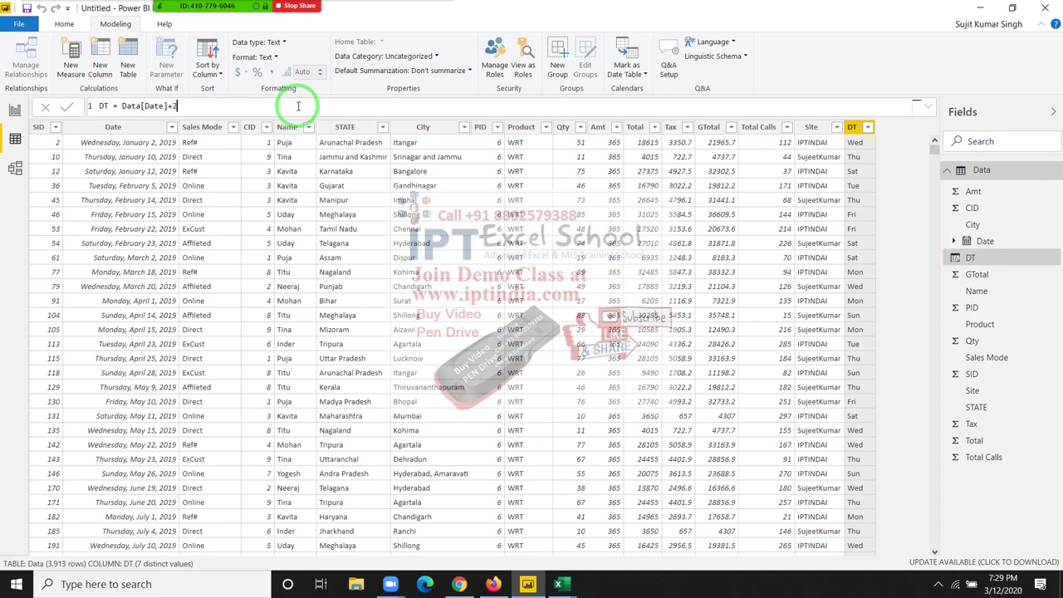
text(0)
key(Return)
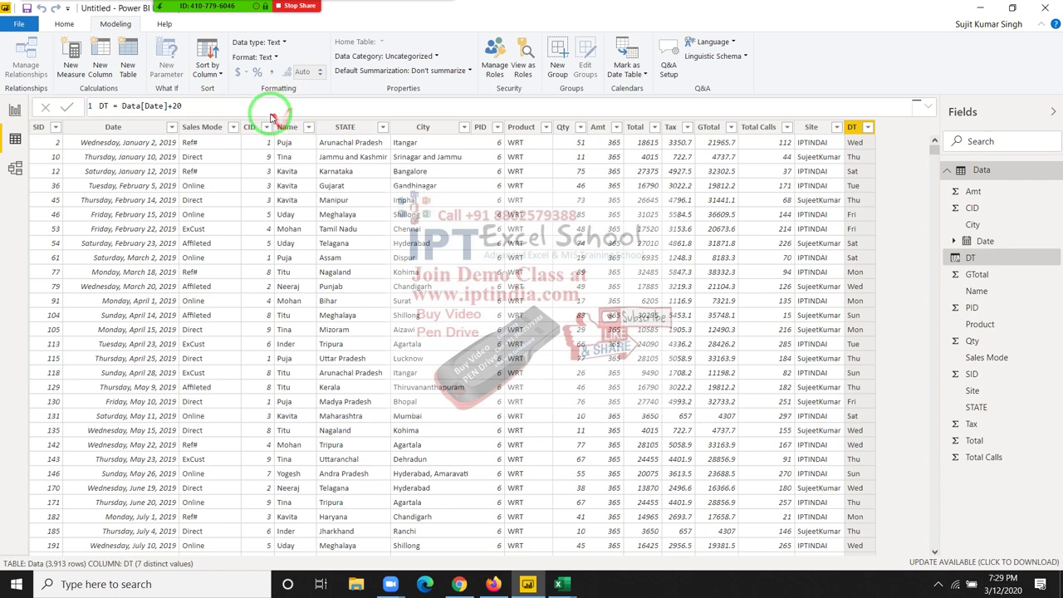
- Annotate the new DT date-times, such as 1/22/2019 12:00:00 AM
click(266, 246)
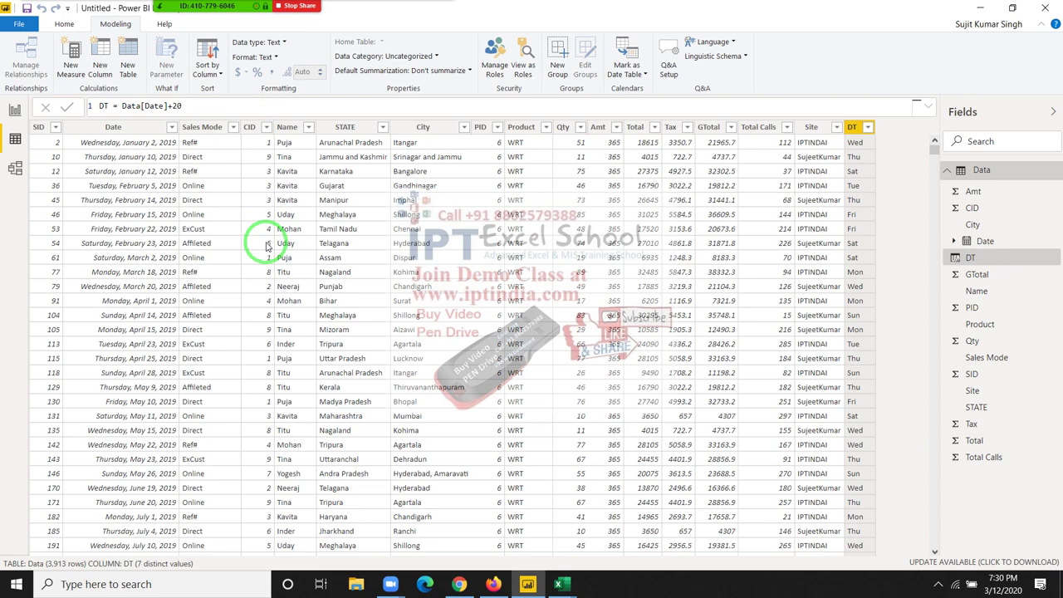
click(305, 107)
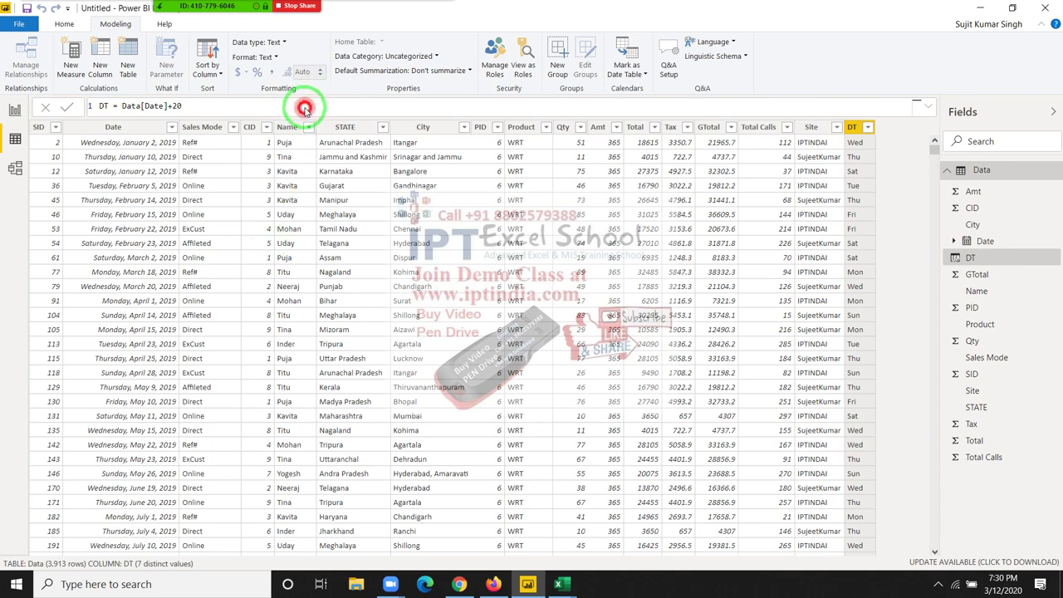
click(979, 8)
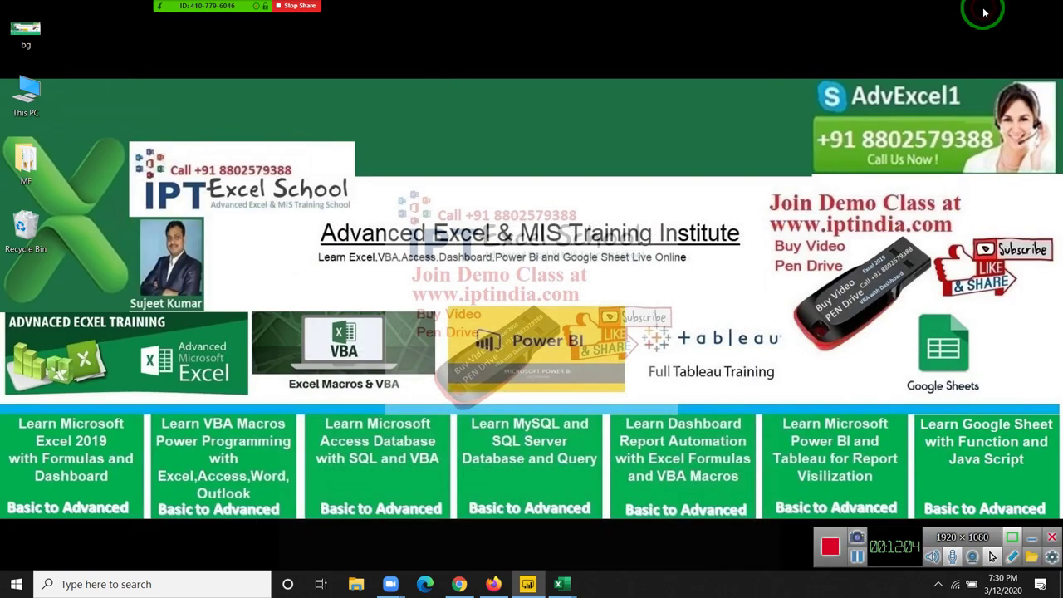
click(524, 586)
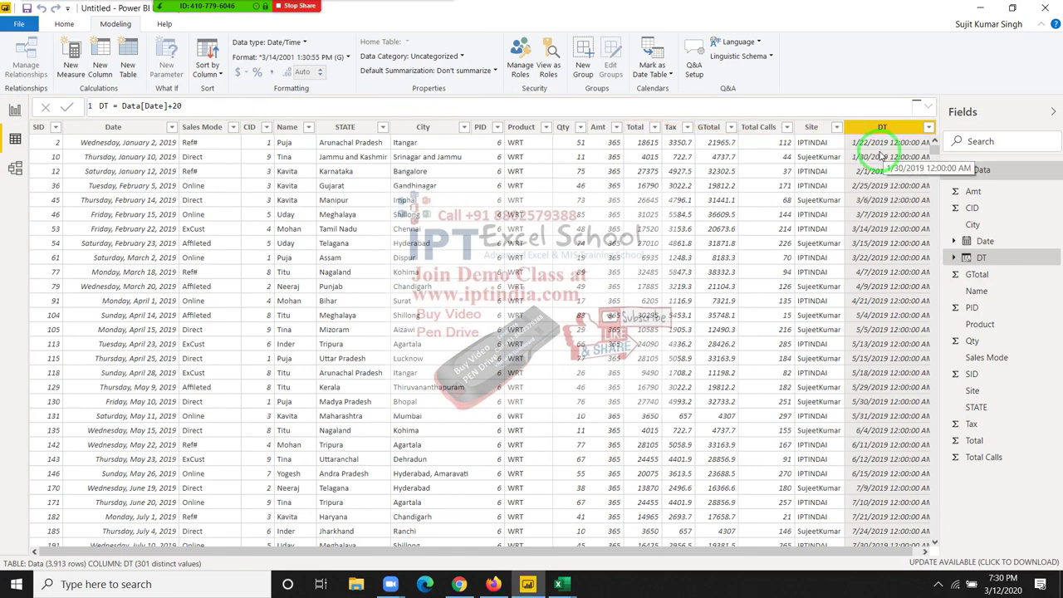
drag(881, 150, 437, 99)
- Change DT's data type to Date, showing long dates like Tuesday, January 22, 2019
click(292, 42)
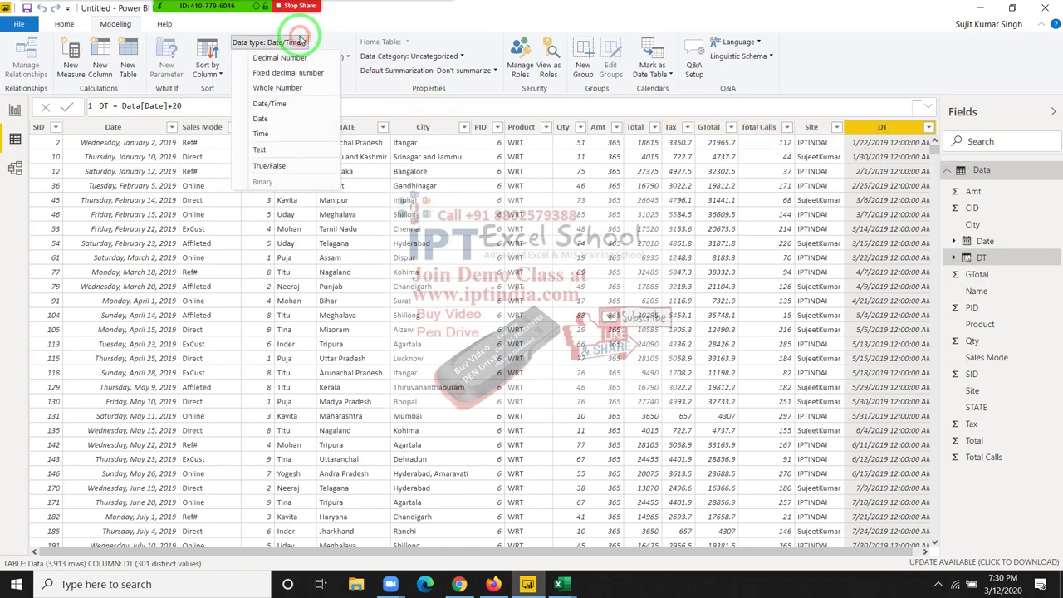
click(272, 121)
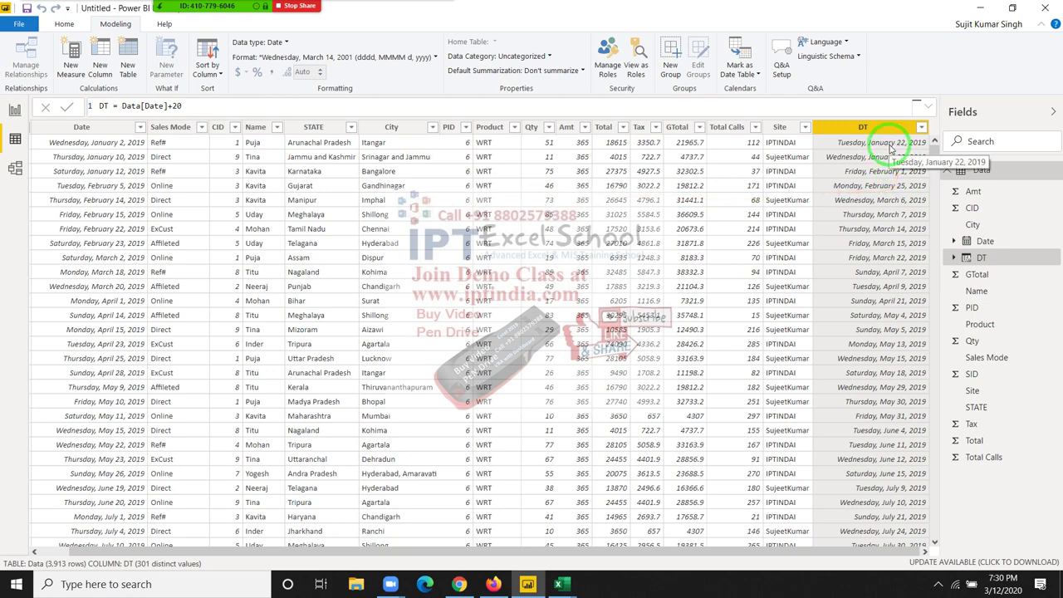
click(203, 105)
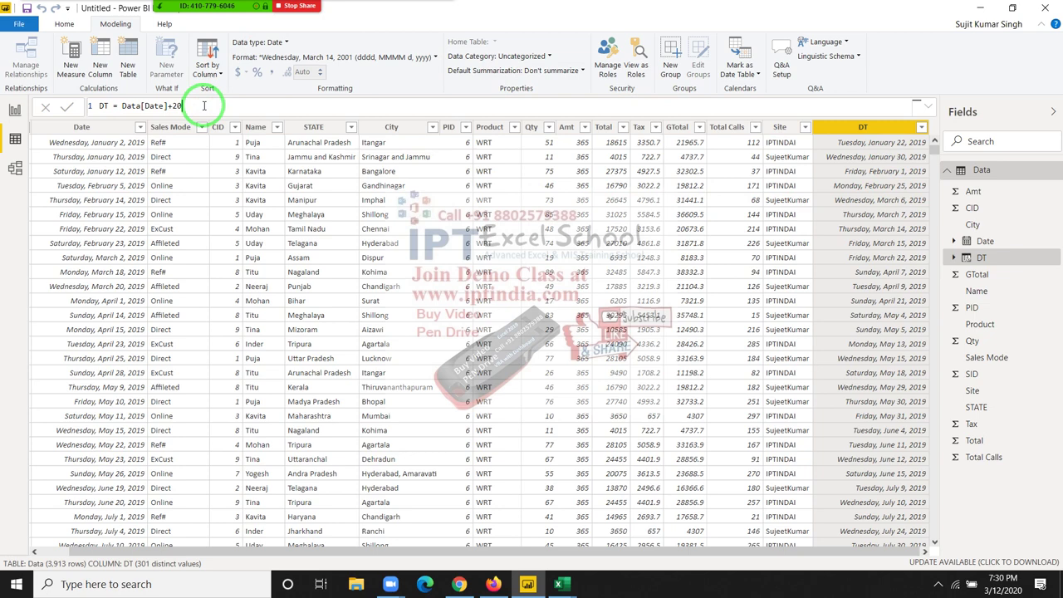
- Change DT to EDATE(Data[Date],3) and apply it
key(BackSpace)
key(BackSpace)
key(BackSpace)
key(Left)
key(Left)
key(Left)
key(Left)
key(Left)
key(Left)
key(Left)
text(e)
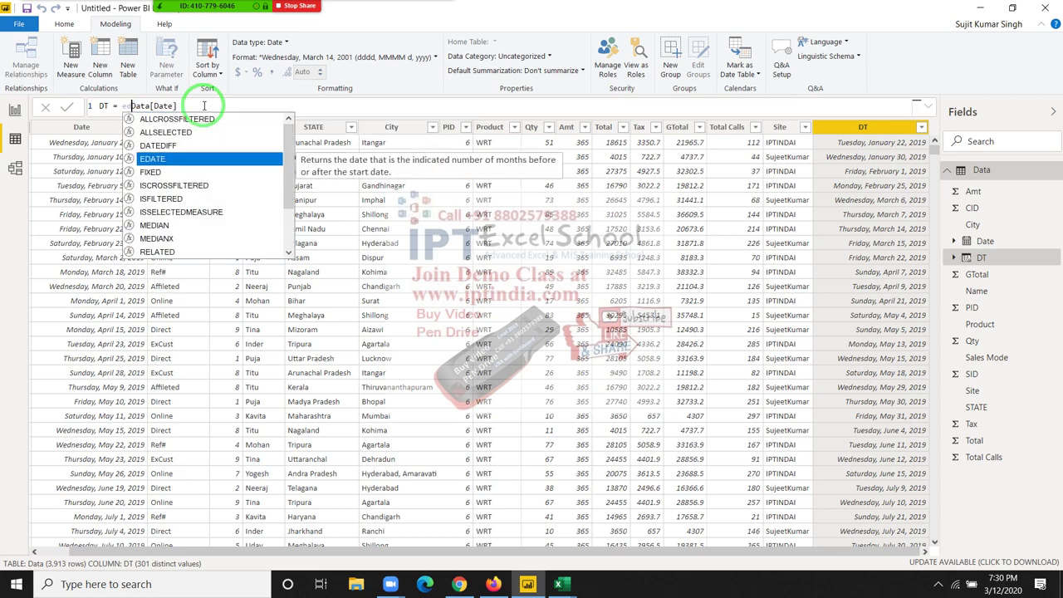
key(Tab)
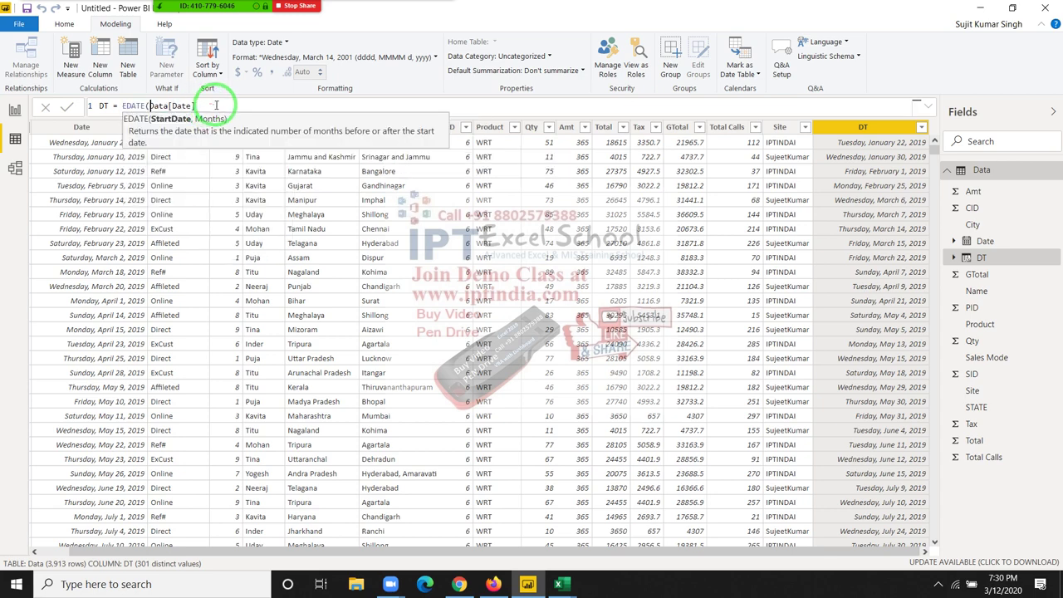
text(,)
text(3))
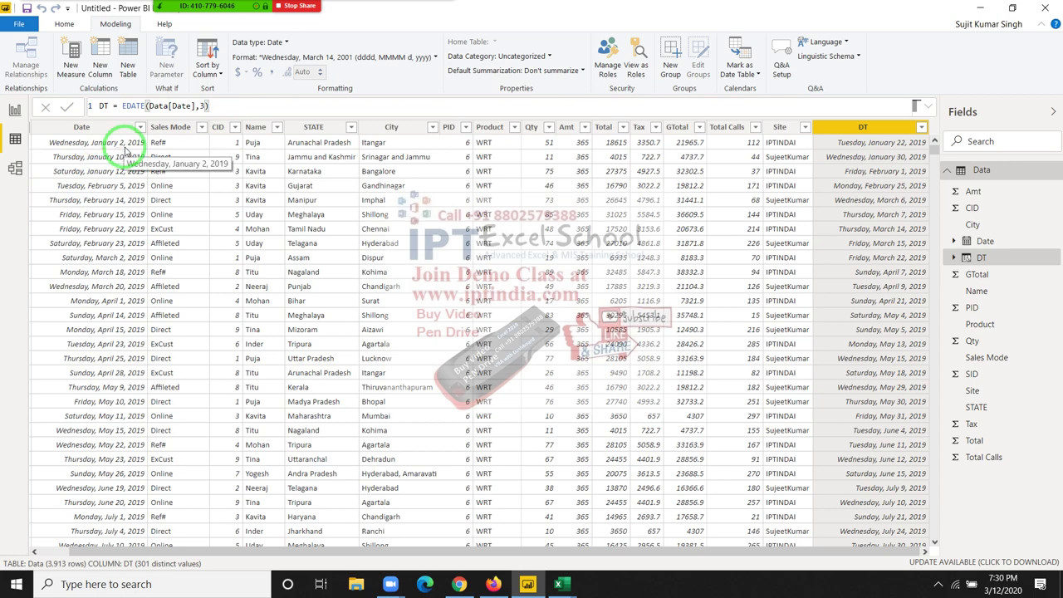
click(127, 151)
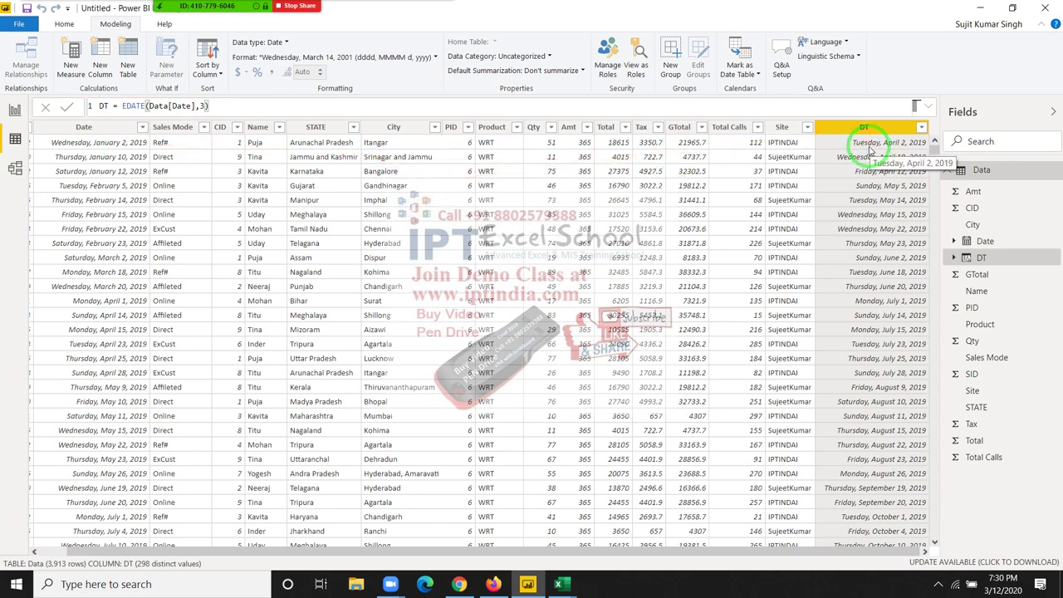
- Change the EDATE month offset to -3, giving dates like October 2, 2018
drag(794, 106, 895, 81)
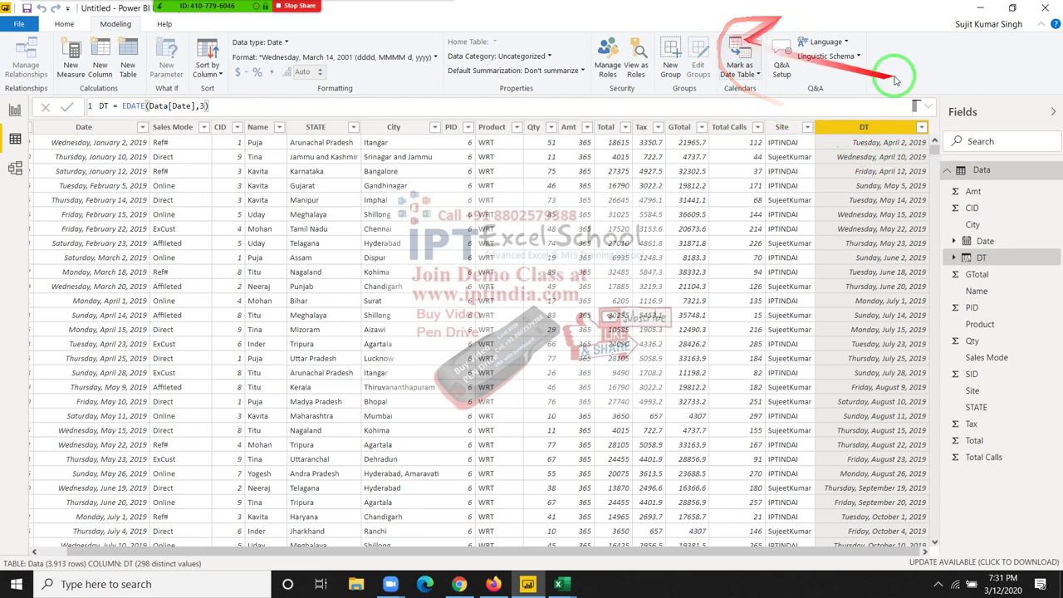
click(197, 105)
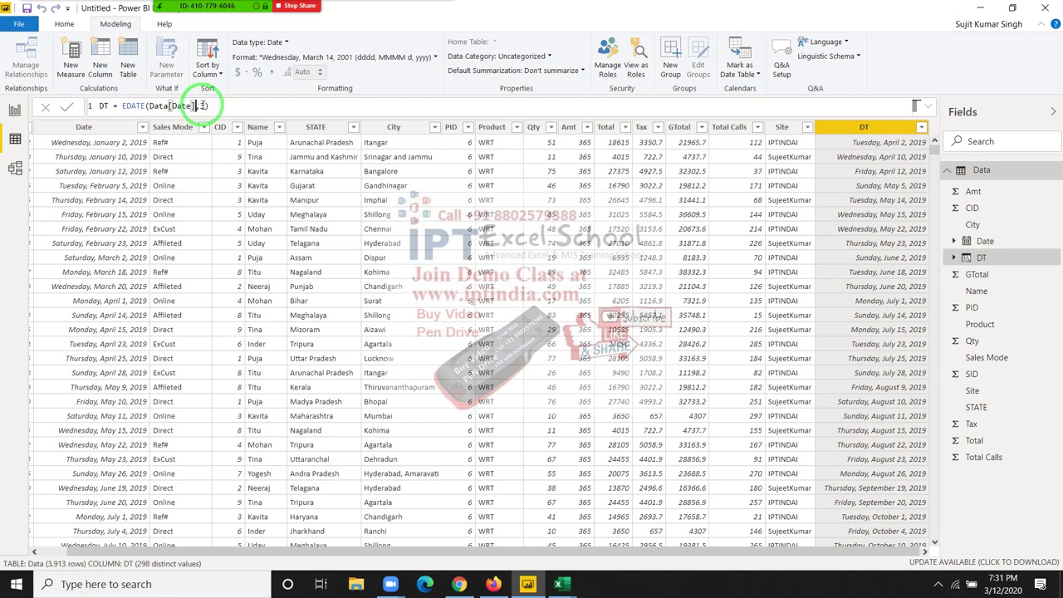
click(201, 105)
text(0)
key(BackSpace)
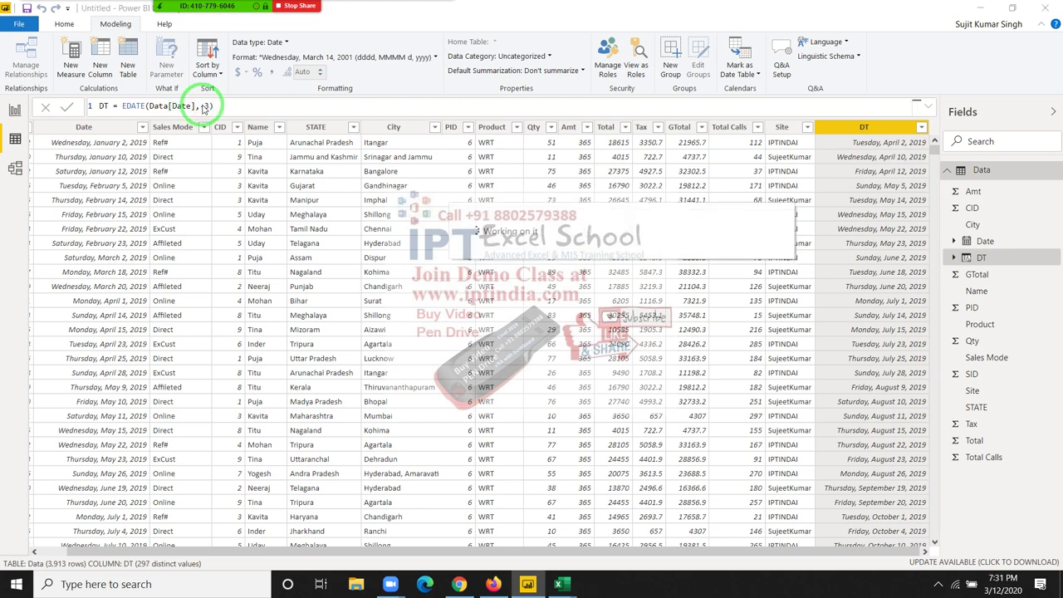
text(-)
key(Return)
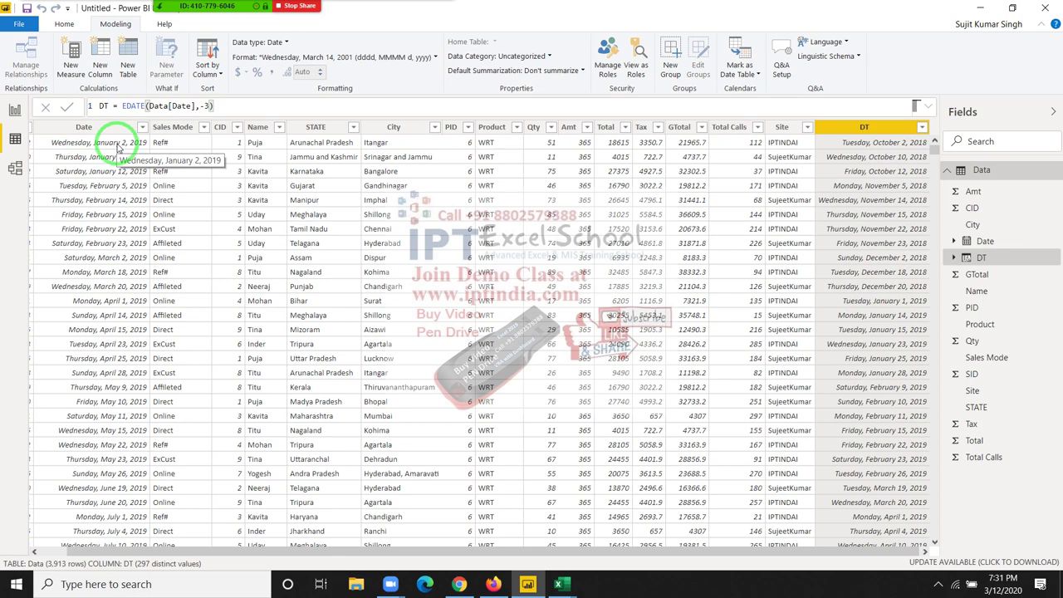
double_click(208, 105)
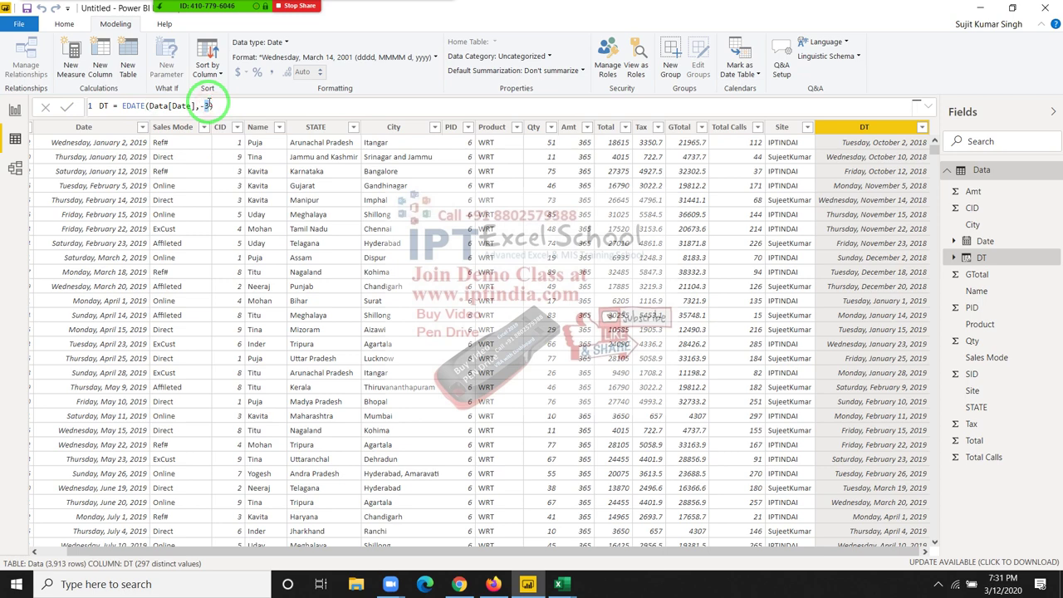
text(24)
key(BackSpace)
key(BackSpace)
key(BackSpace)
text(24)
key(BackSpace)
key(BackSpace)
text(-3)
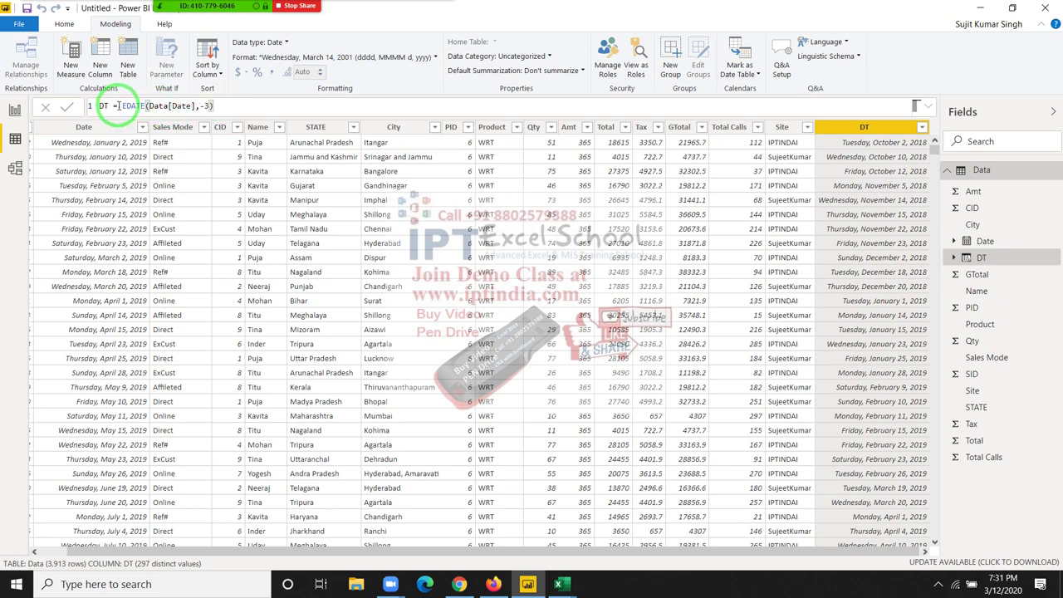
drag(122, 105, 276, 111)
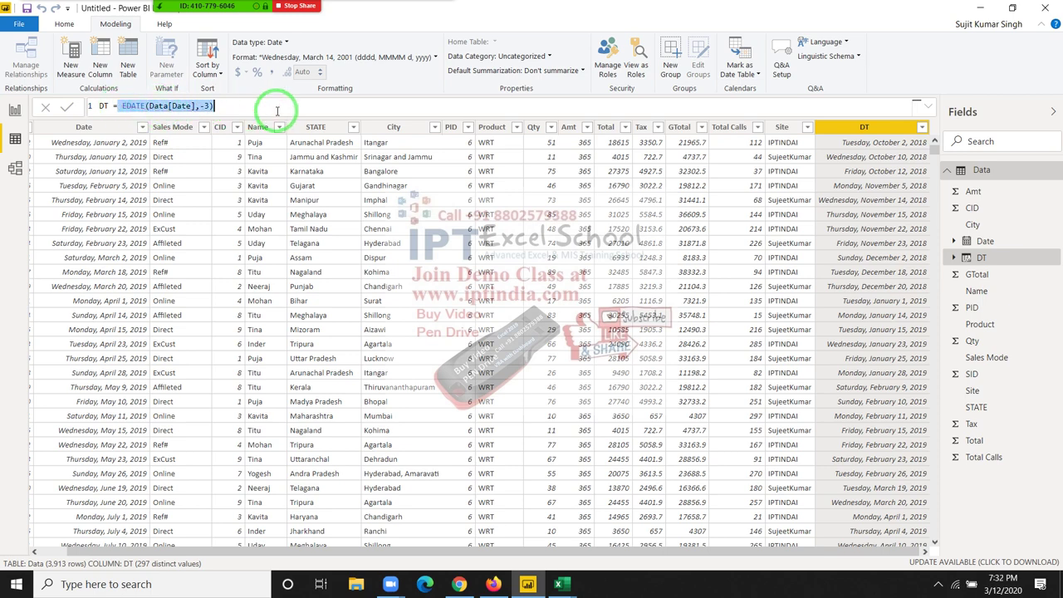
- Start DT as DATE with Data[Date].[Year]+2 as the year argument
text(date)
key(Tab)
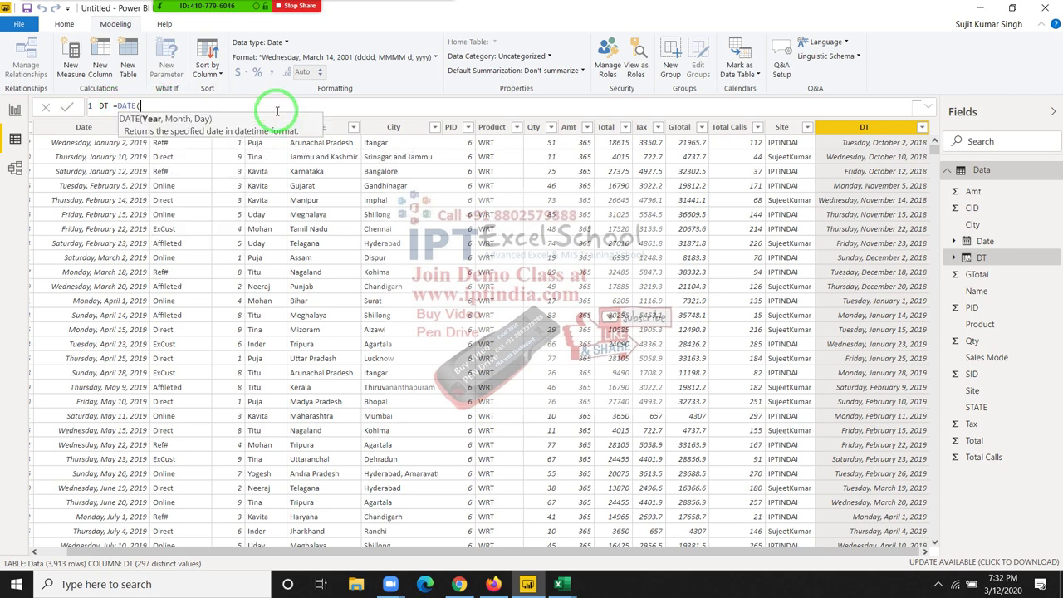
text(ye)
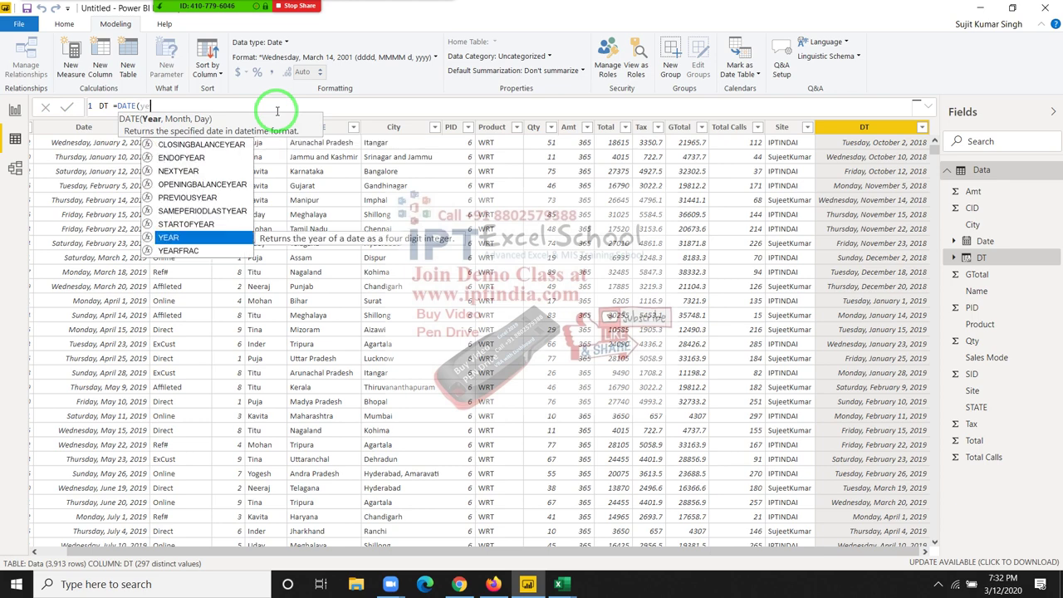
text(ar)
key(Tab)
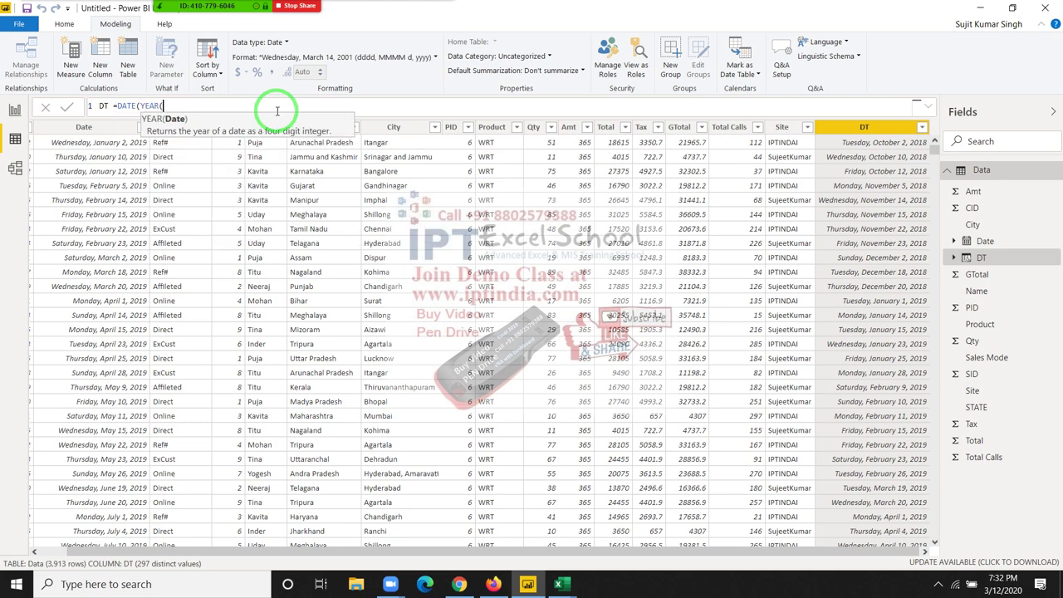
text(date)
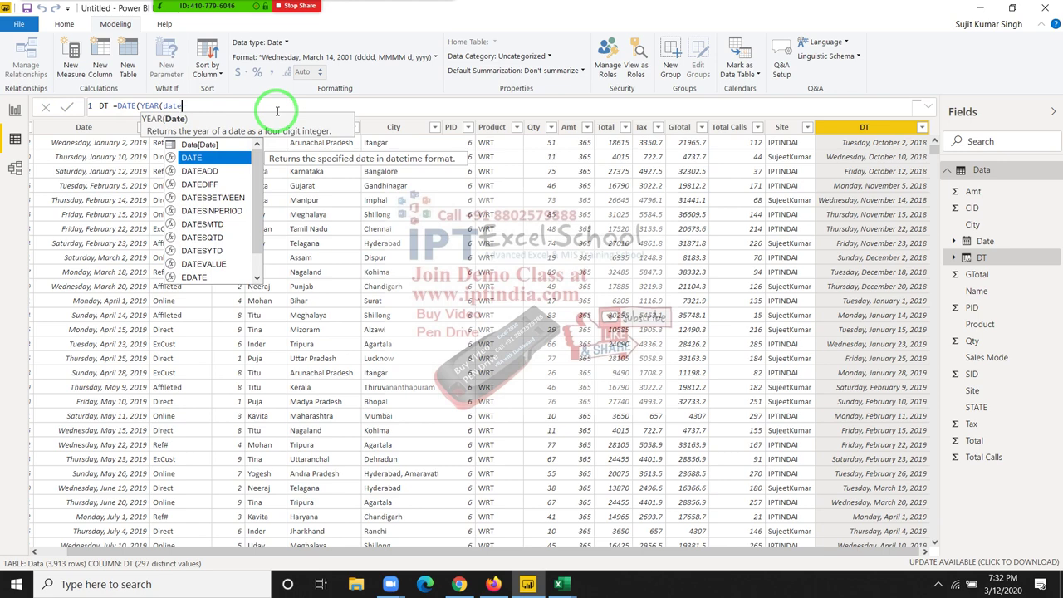
key(Up)
key(Tab)
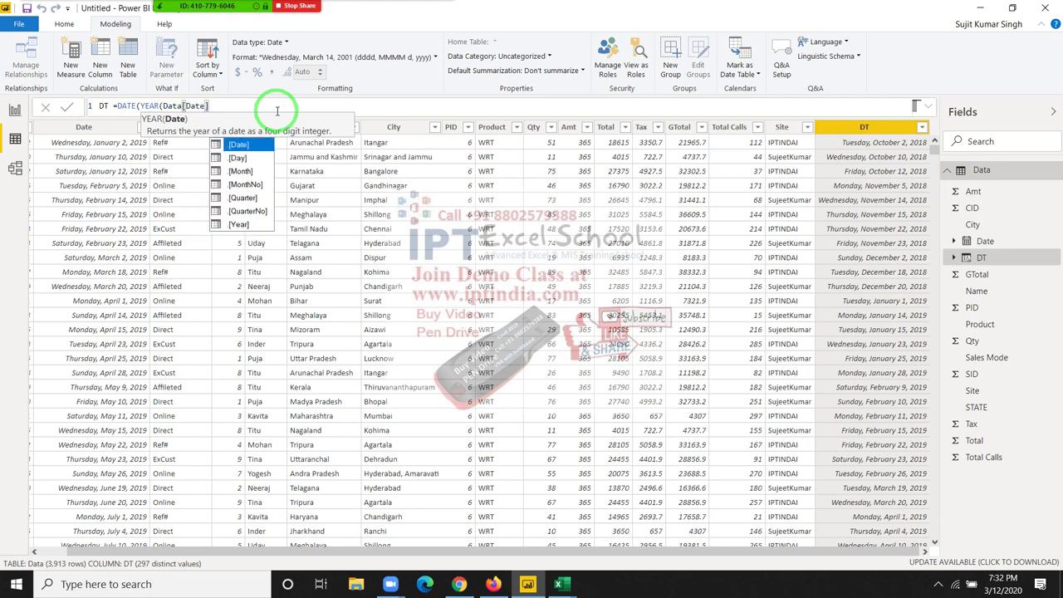
key(BackSpace)
key(BackSpace)
key(BackSpace)
key(BackSpace)
key(BackSpace)
key(BackSpace)
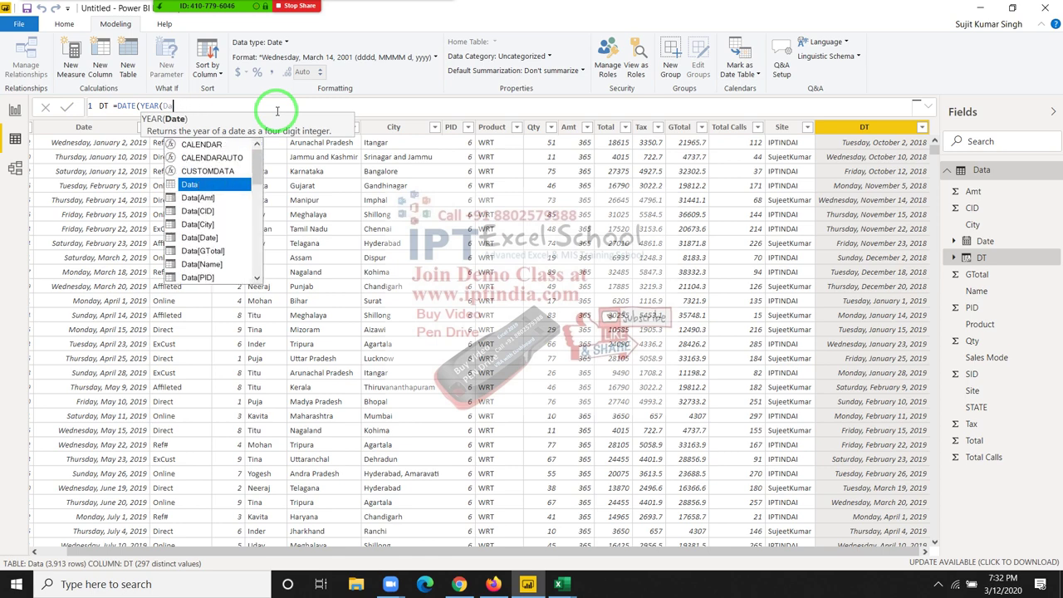
key(BackSpace)
key(BackSpace)
key(BackSpace)
key(BackSpace)
key(BackSpace)
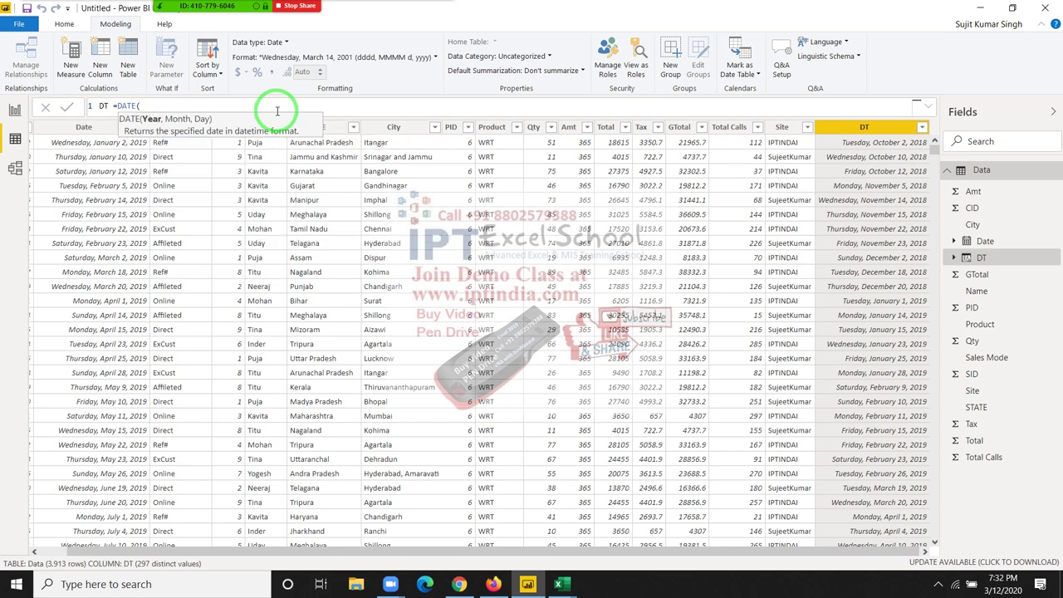
text(date)
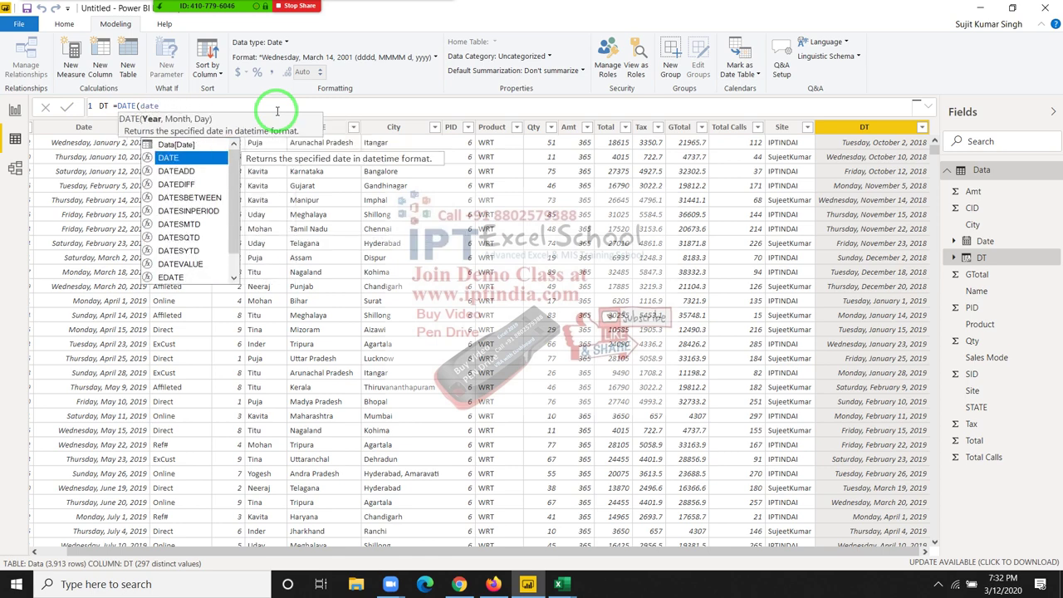
key(Up)
key(Tab)
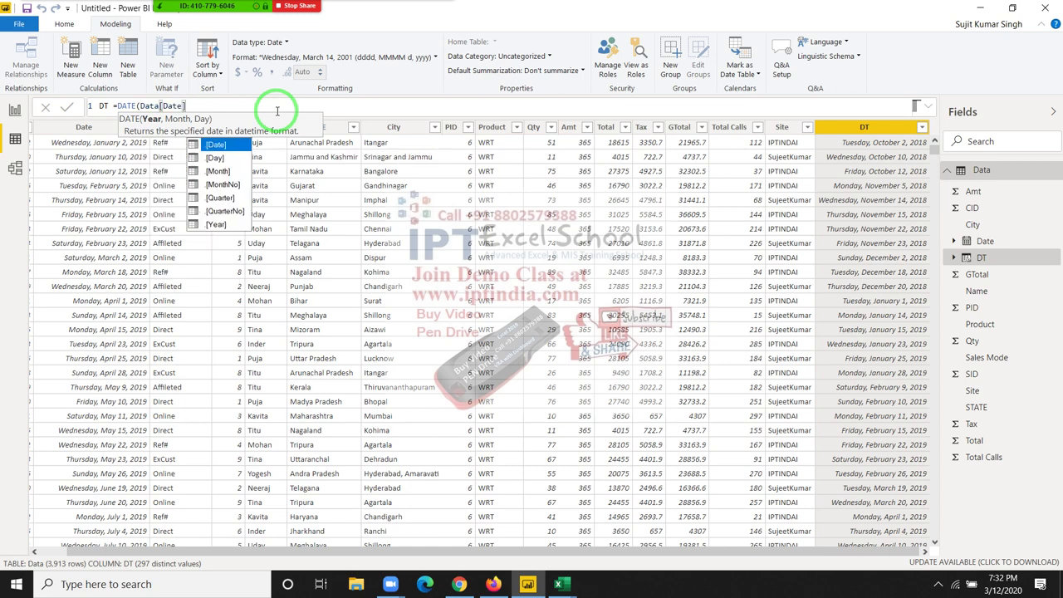
key(Down)
key(Down)
key(Down)
key(Down)
key(Down)
key(Down)
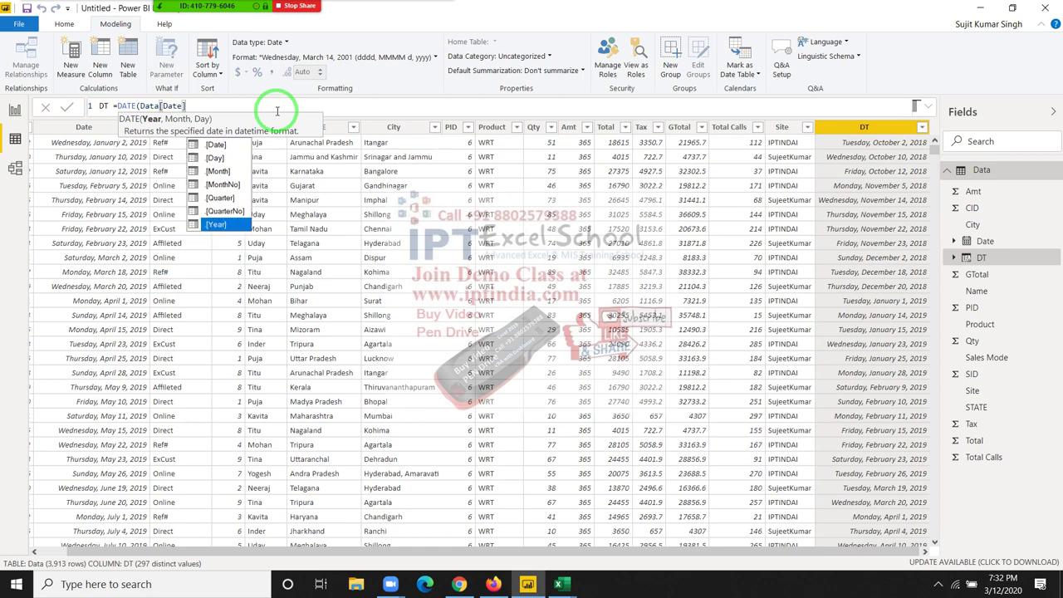
key(Tab)
text(+2)
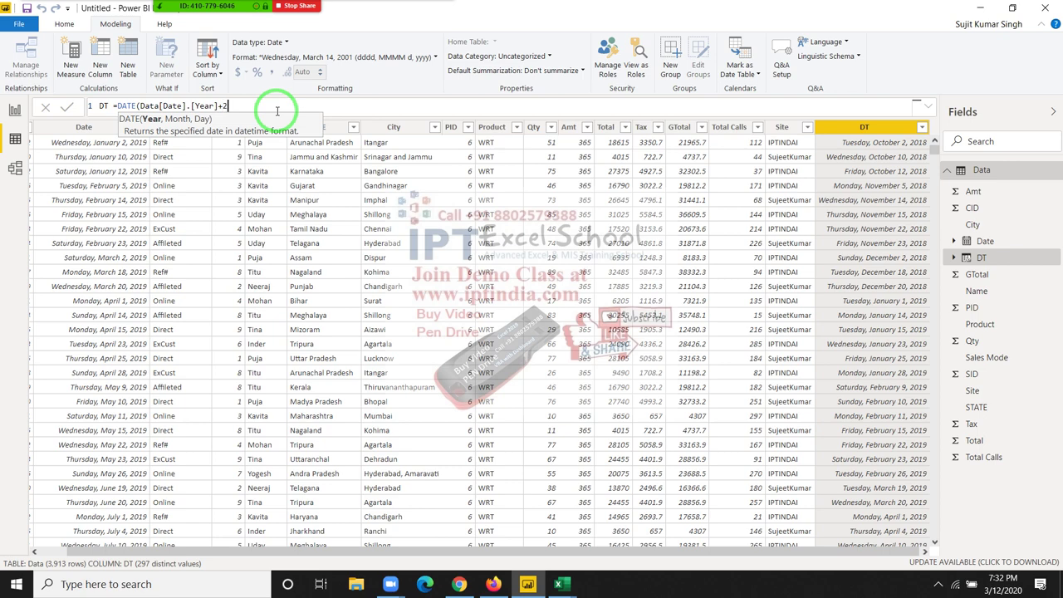
text(,da)
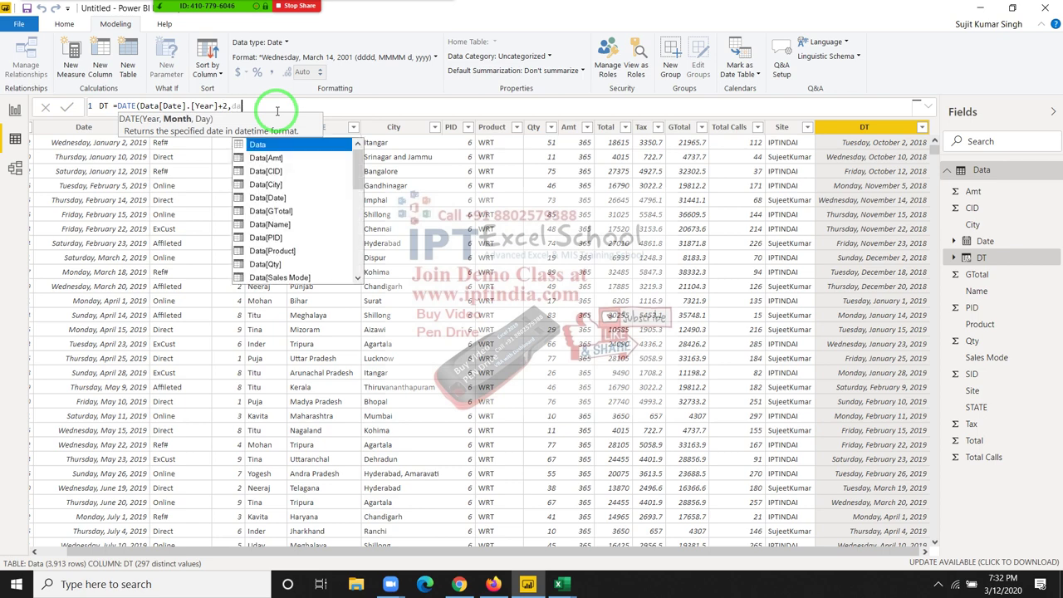
text(te)
- Add Data[Date].[Month]+3 and Data[Date].[Day]+22 as the month and day arguments
key(Up)
key(Tab)
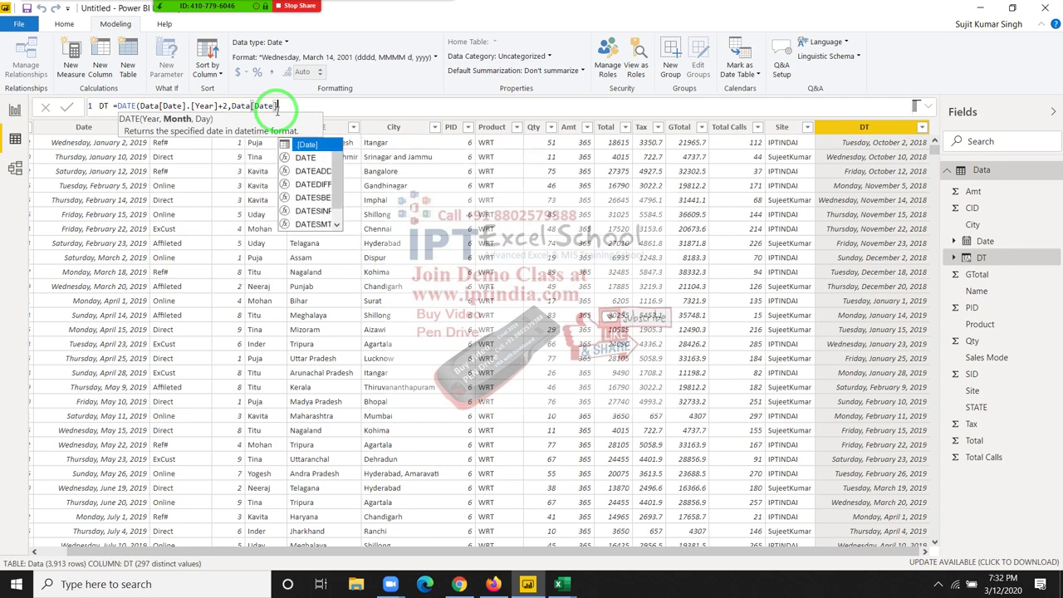
key(Down)
key(Down)
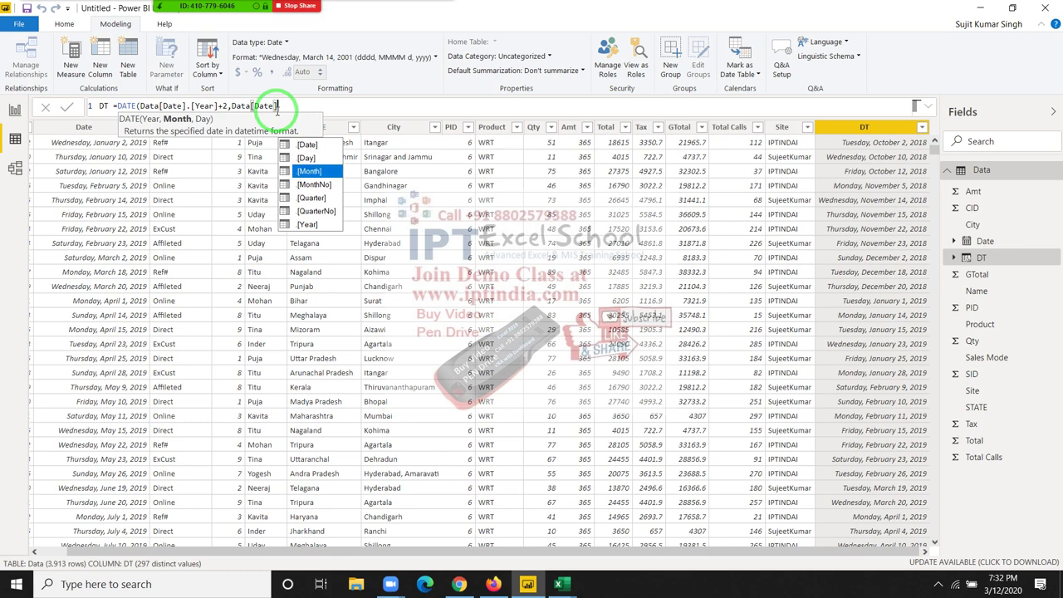
key(Tab)
text(+)
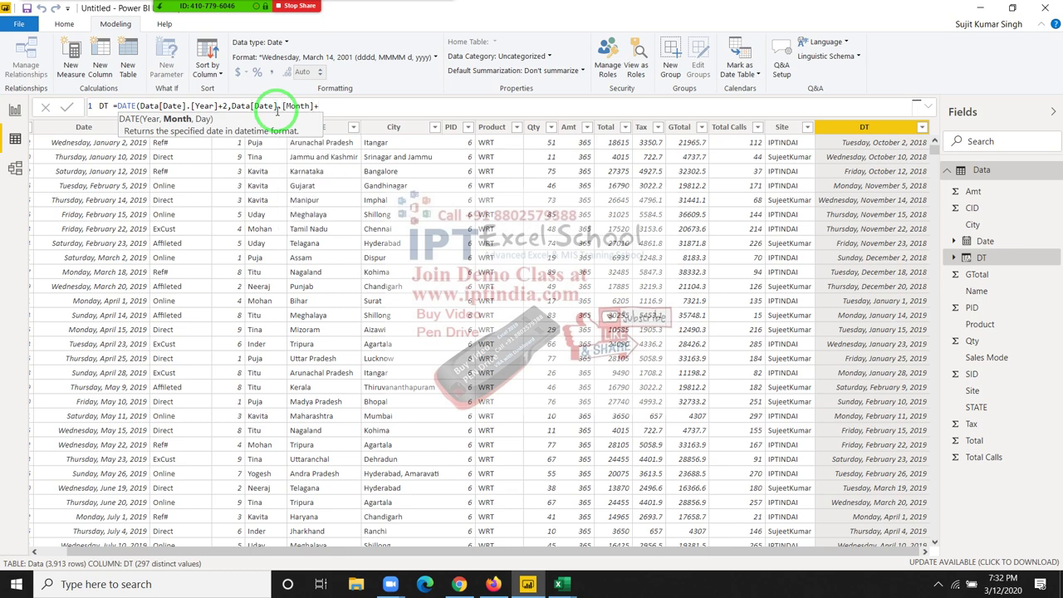
text(3,)
text(d)
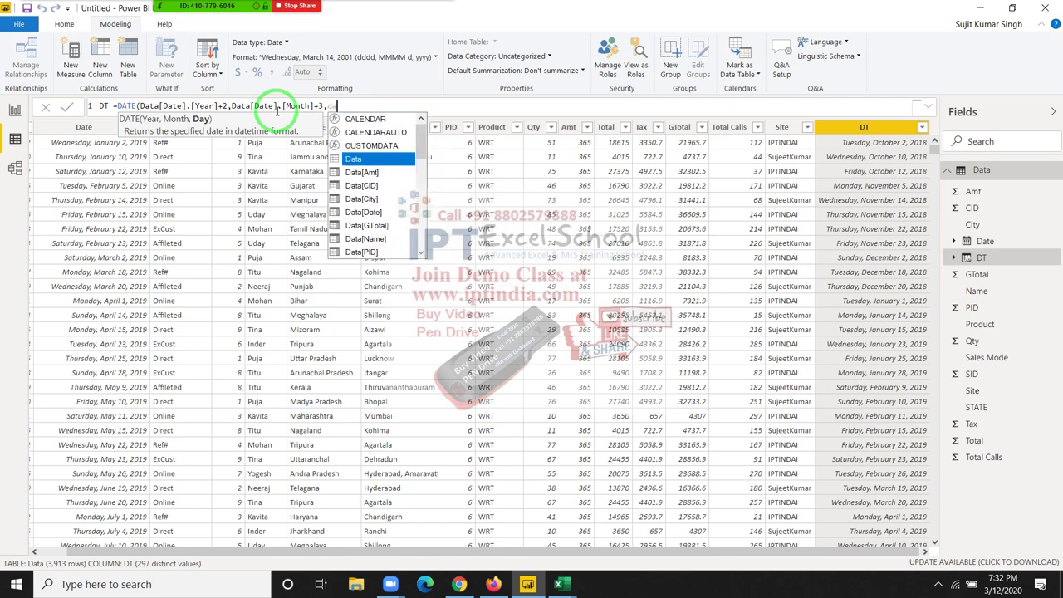
text(ay)
key(BackSpace)
key(BackSpace)
key(BackSpace)
text(date)
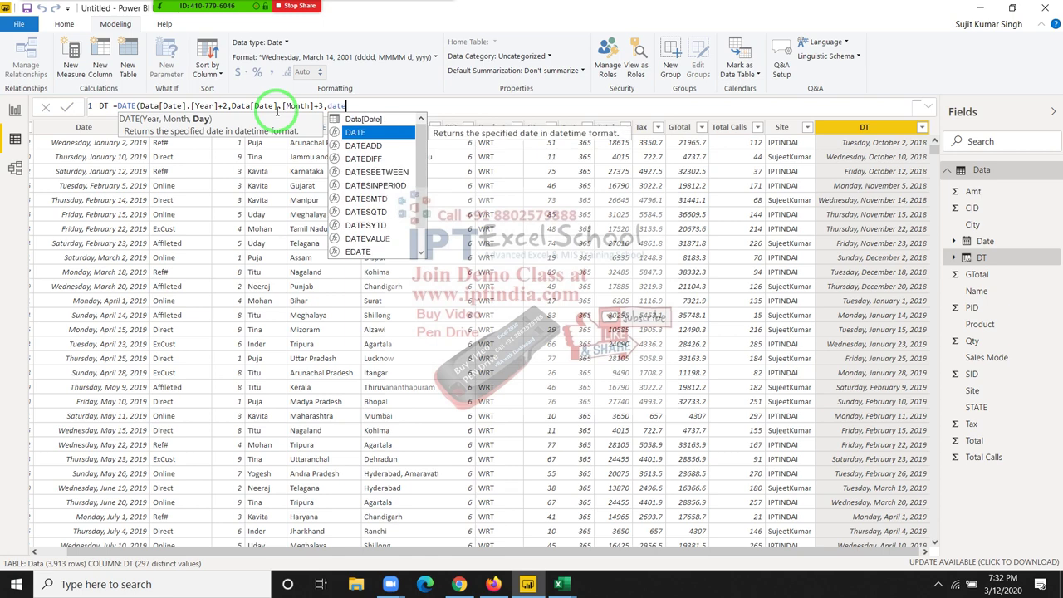
key(Up)
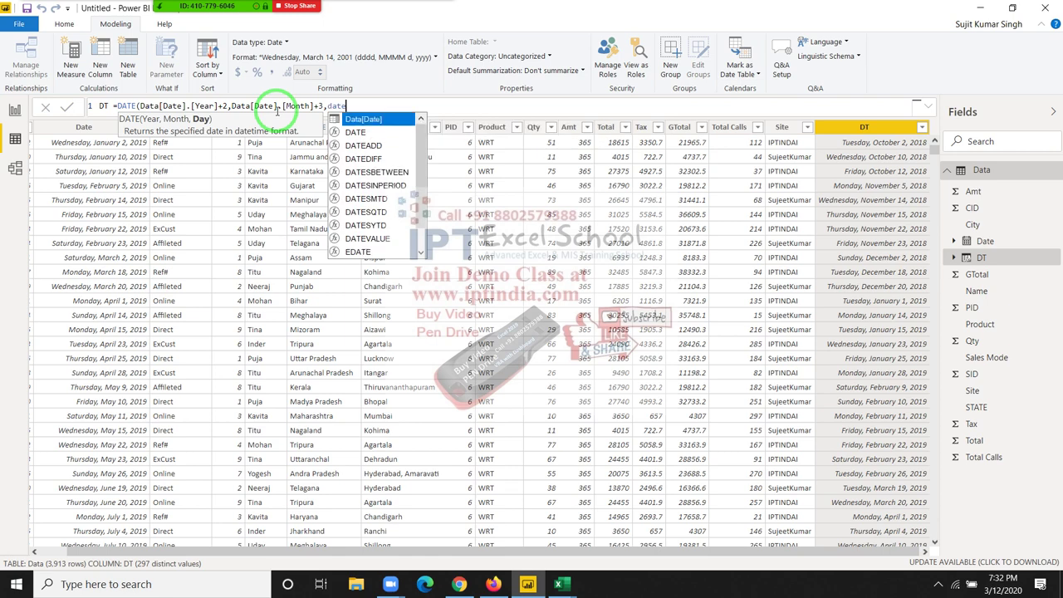
key(Tab)
key(Down)
key(Down)
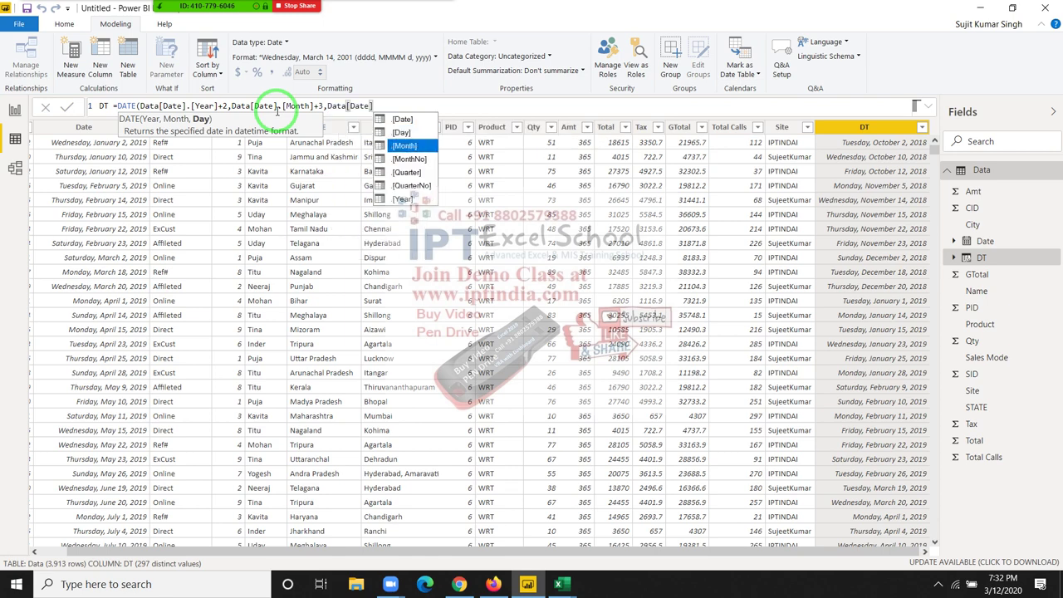
key(Up)
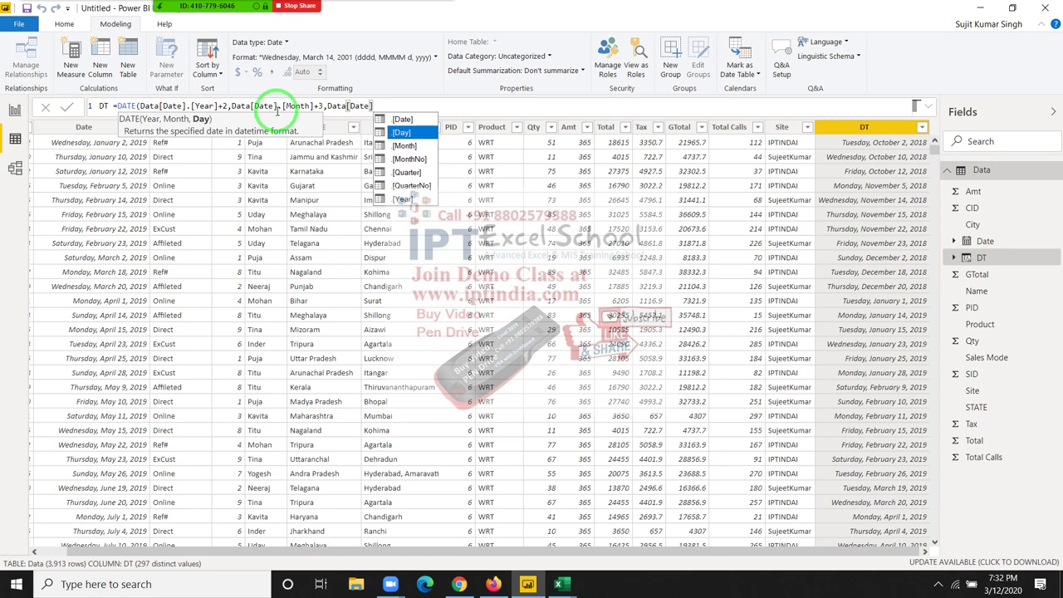
key(Tab)
text(+22)
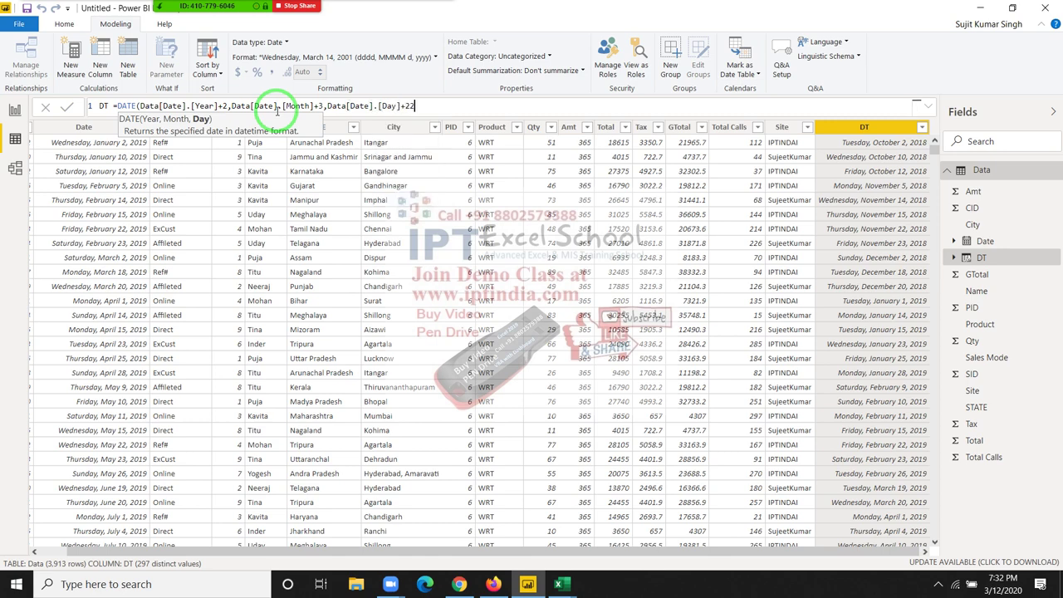
text())
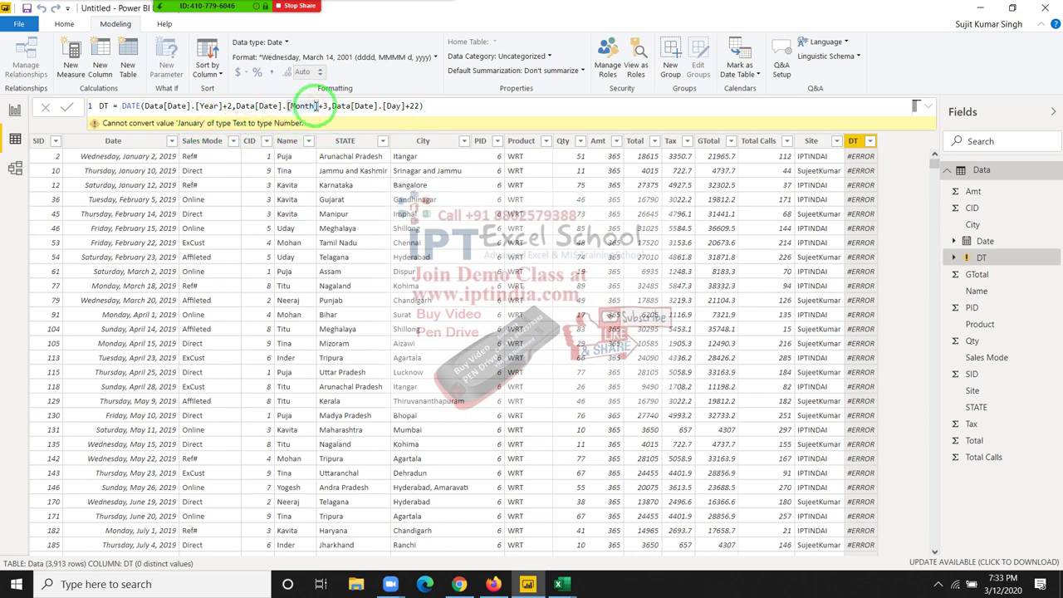
- Swap [Month] for [MonthNo] in DT, giving dates like Saturday, April 24, 2021
click(320, 106)
key(BackSpace)
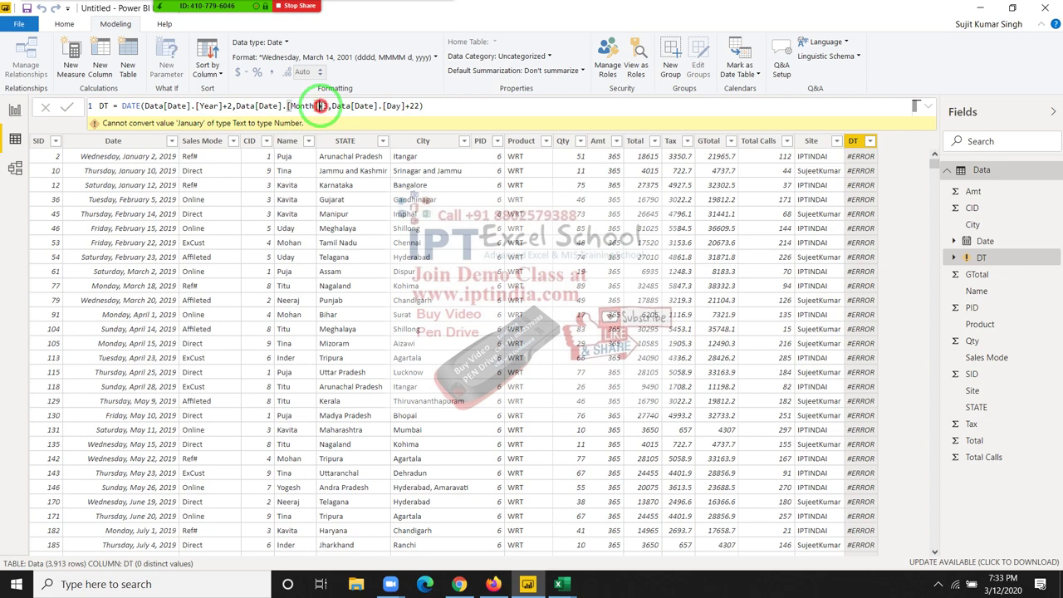
key(BackSpace)
key(BackSpace)
key(BackSpace)
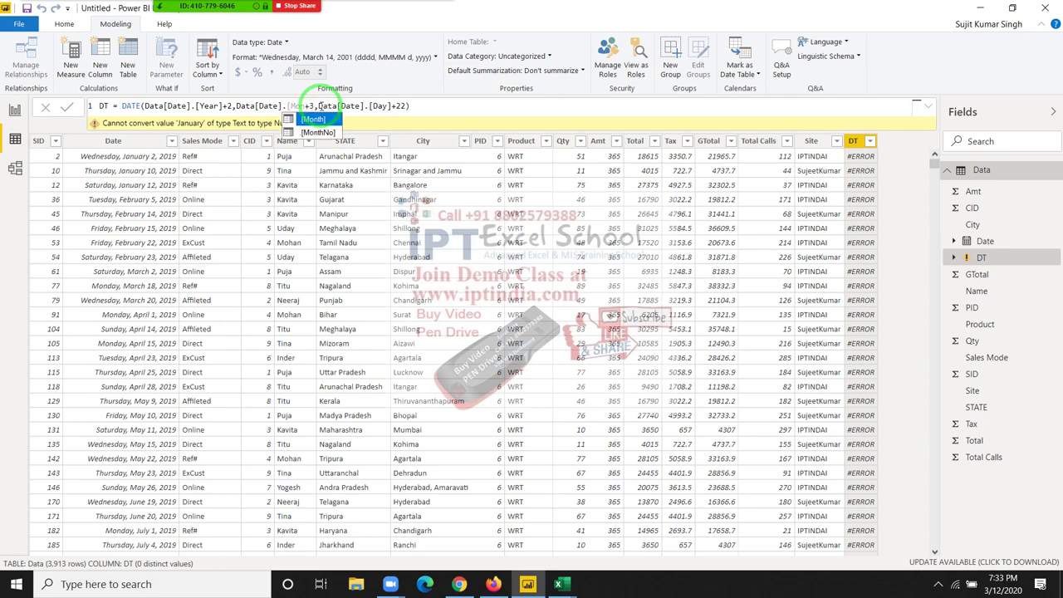
key(Down)
key(Tab)
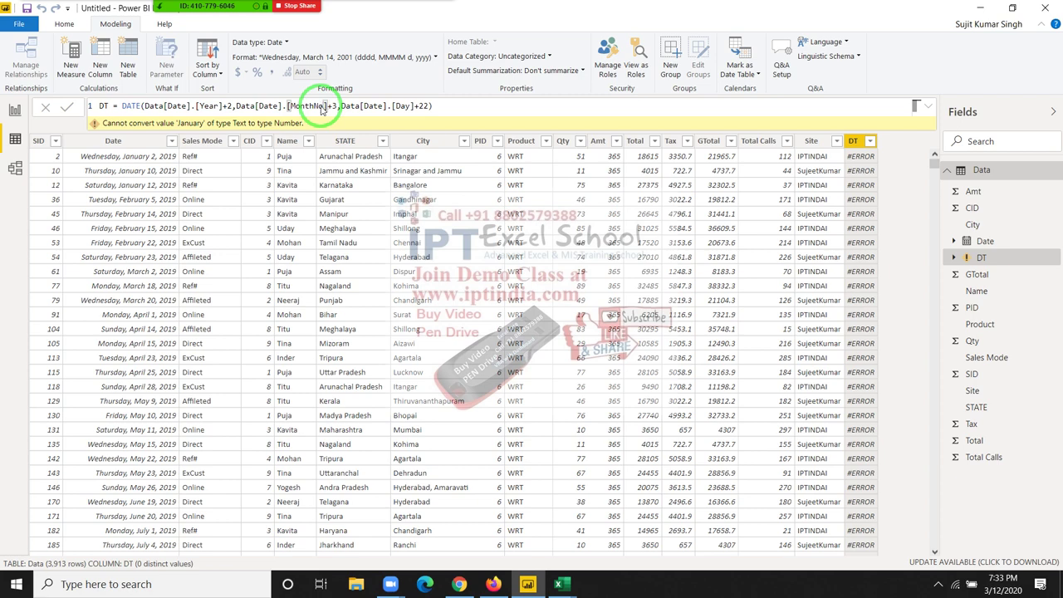
key(Return)
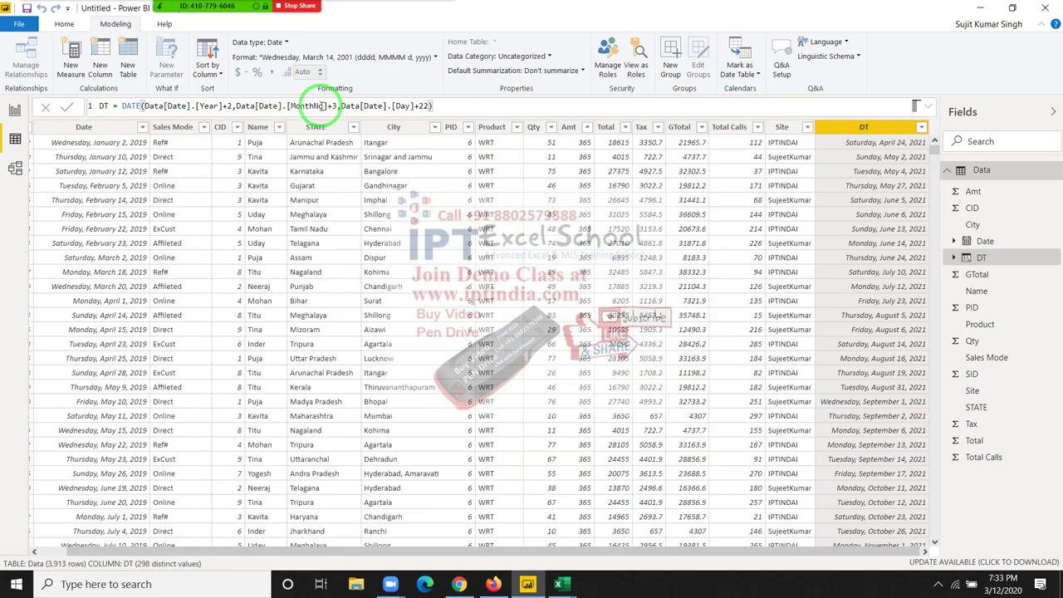
click(892, 143)
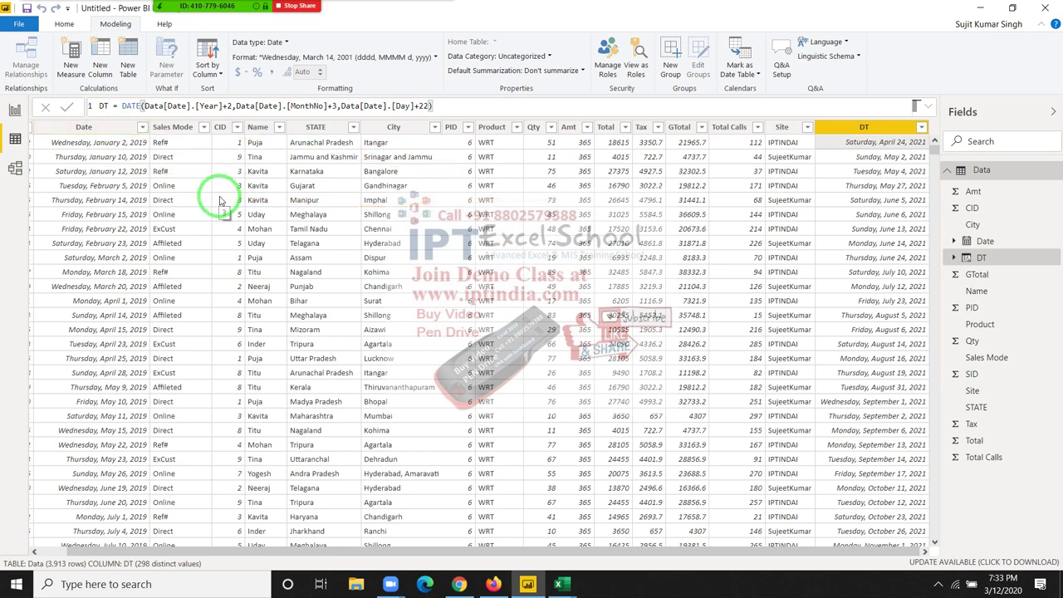
- In Zoom, mute one participant from the Participants list, then close the list
click(115, 15)
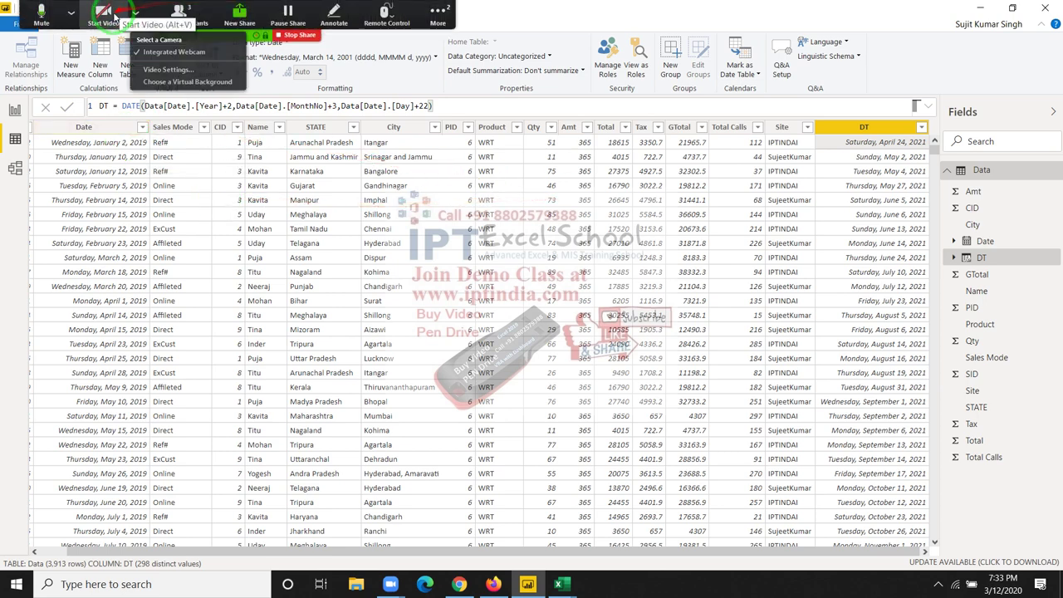
click(71, 12)
click(177, 15)
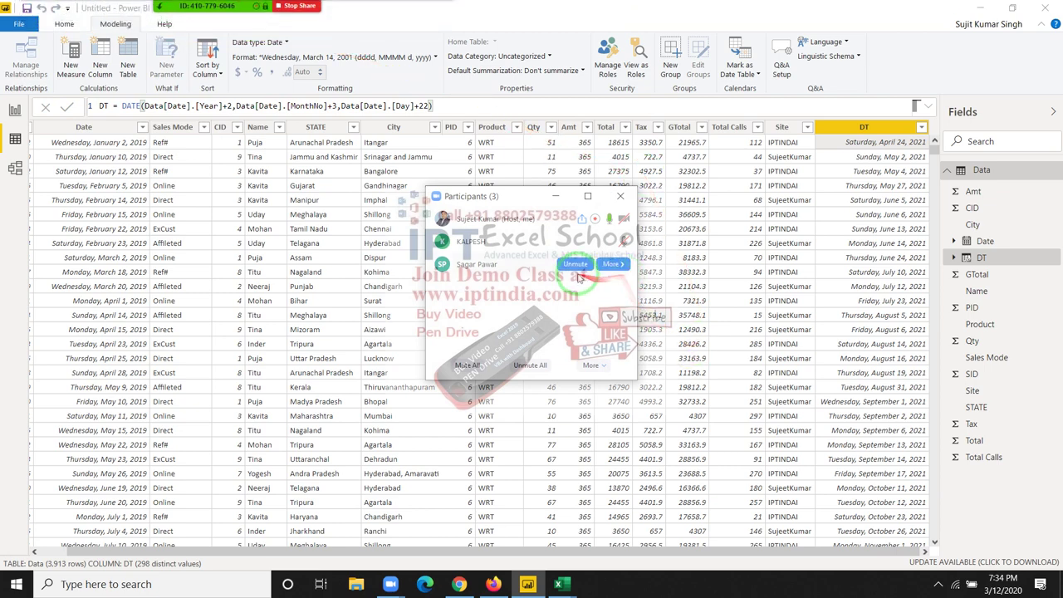
mouse_move(498, 264)
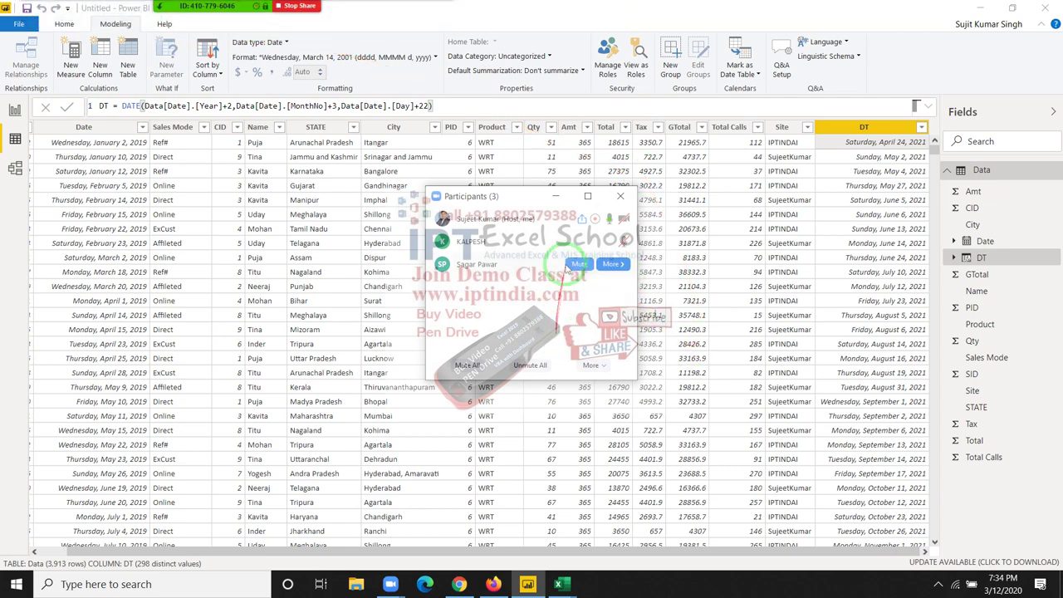
mouse_move(531, 241)
click(578, 240)
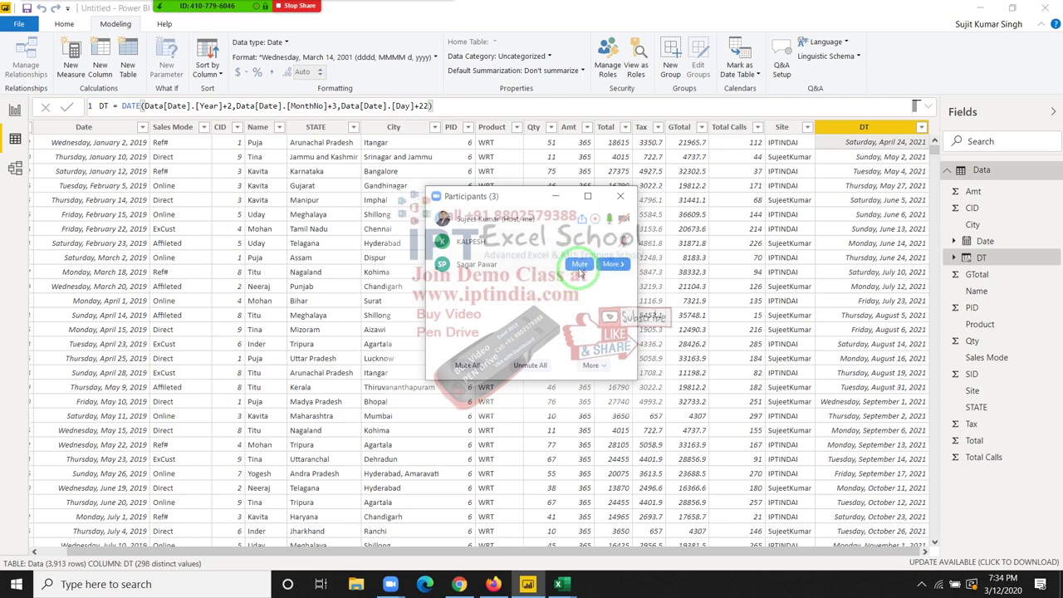
click(580, 264)
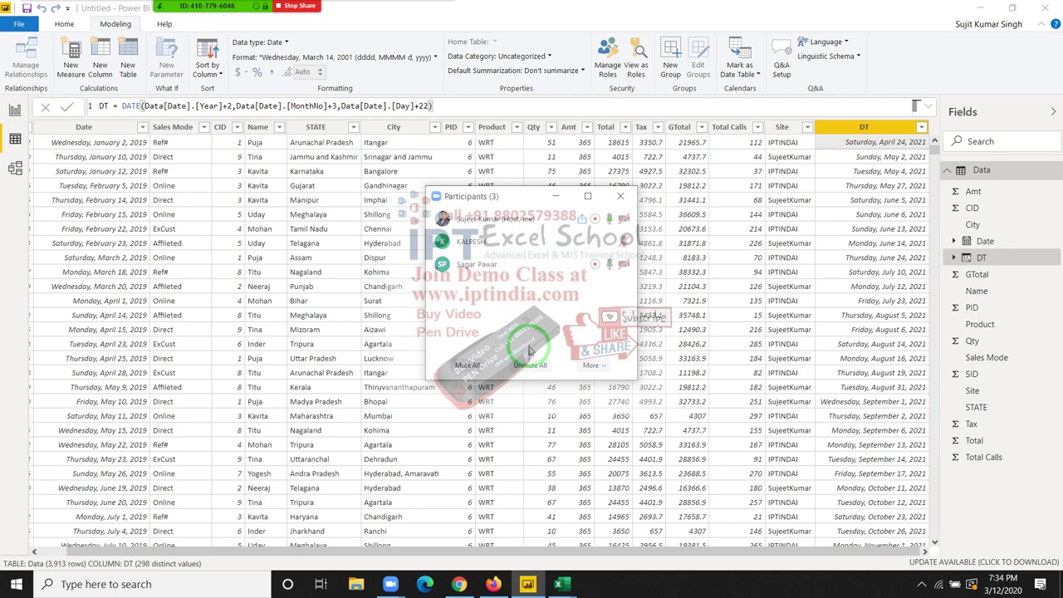
click(619, 200)
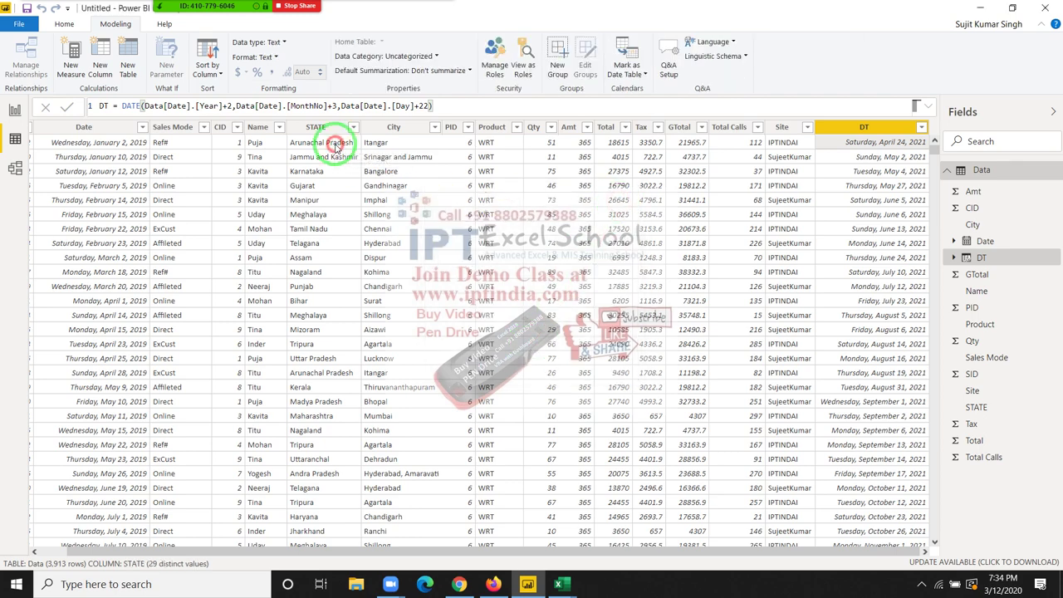
- Back in Power BI, select the Date column and add a new calculated column
click(335, 144)
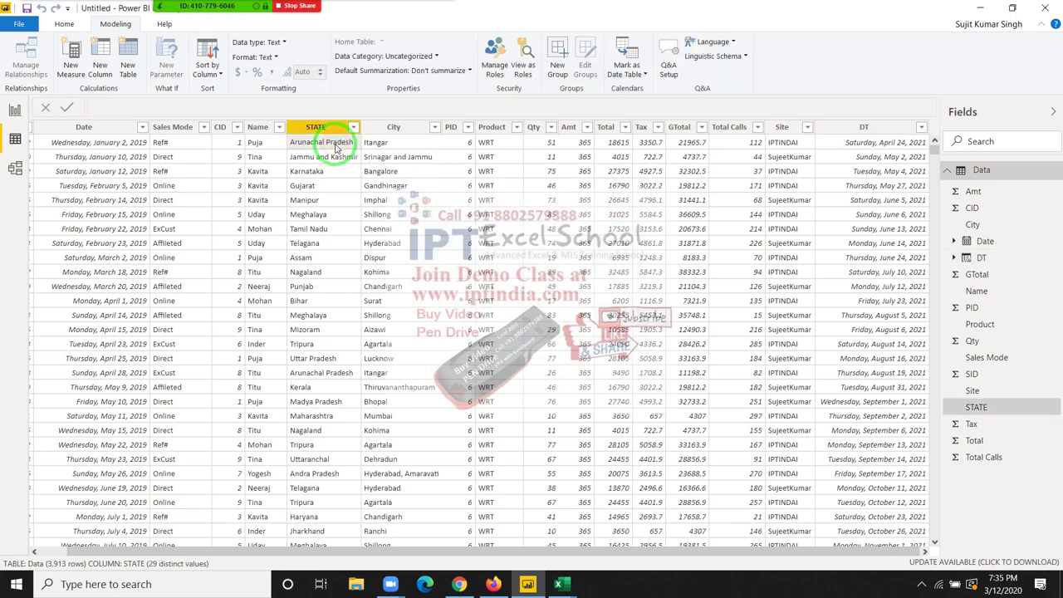
click(206, 143)
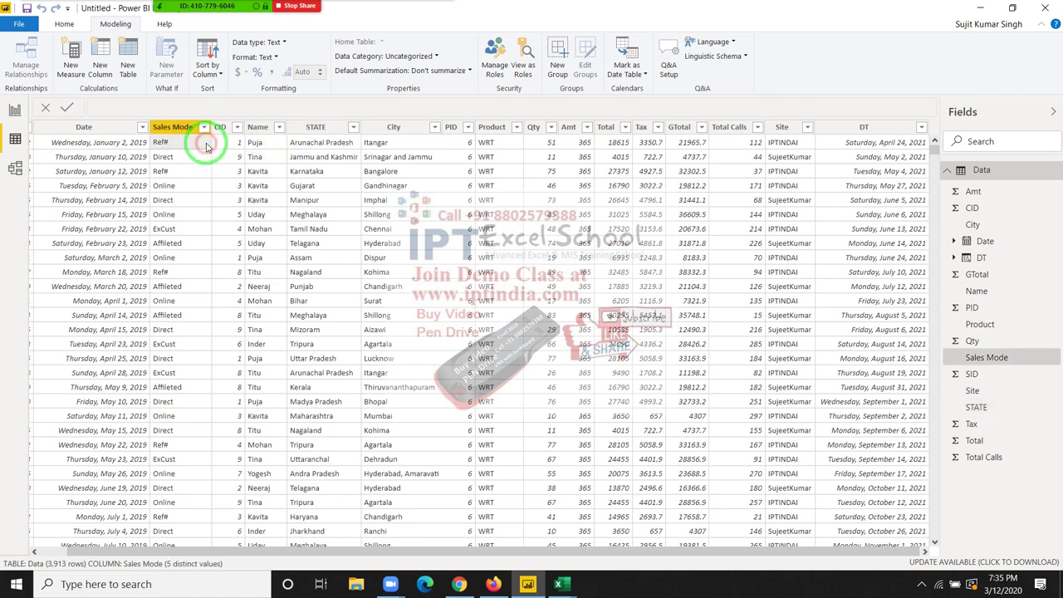
click(133, 138)
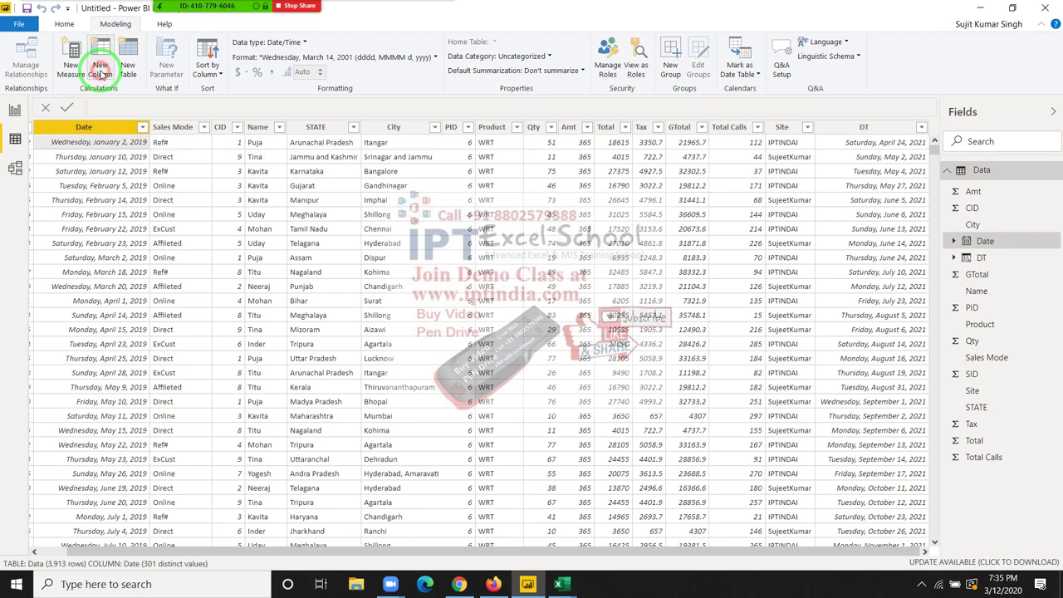
click(99, 69)
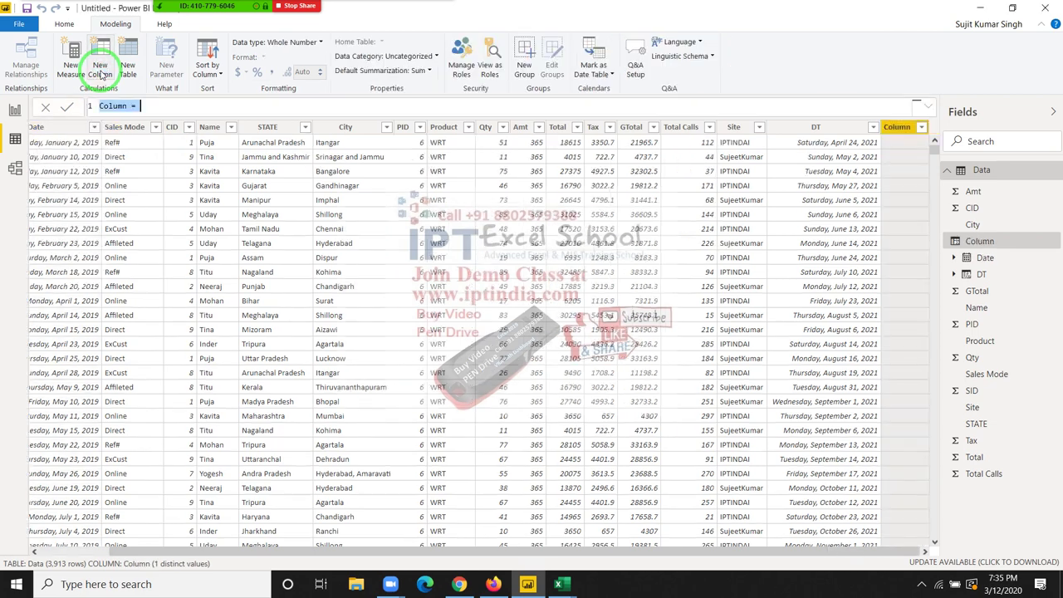
- Name the column dif with the formula Data[DT]-Data[Date].[Date] and commit it
double_click(117, 105)
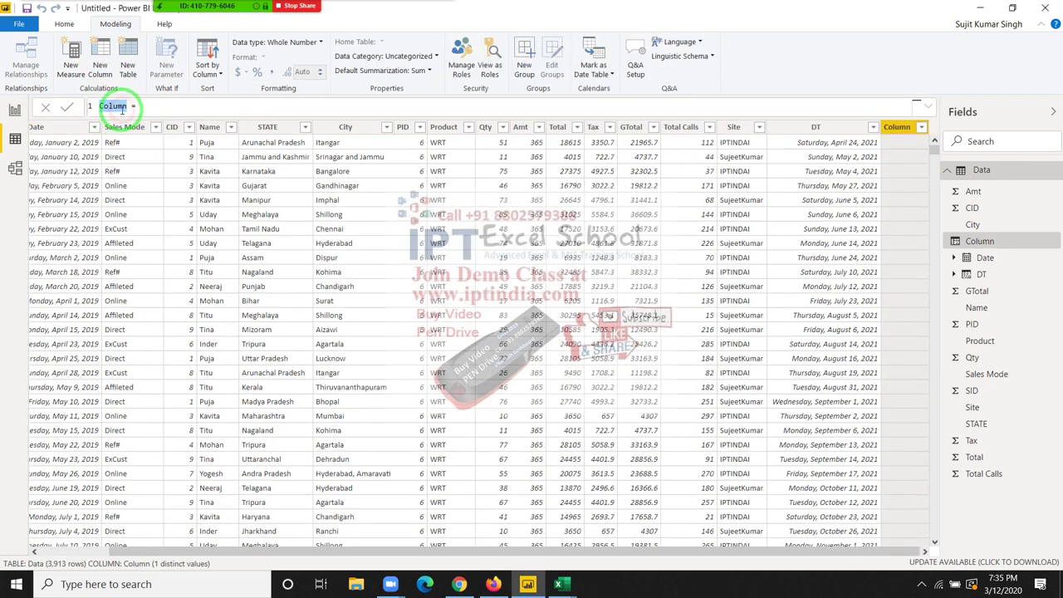
text(dif)
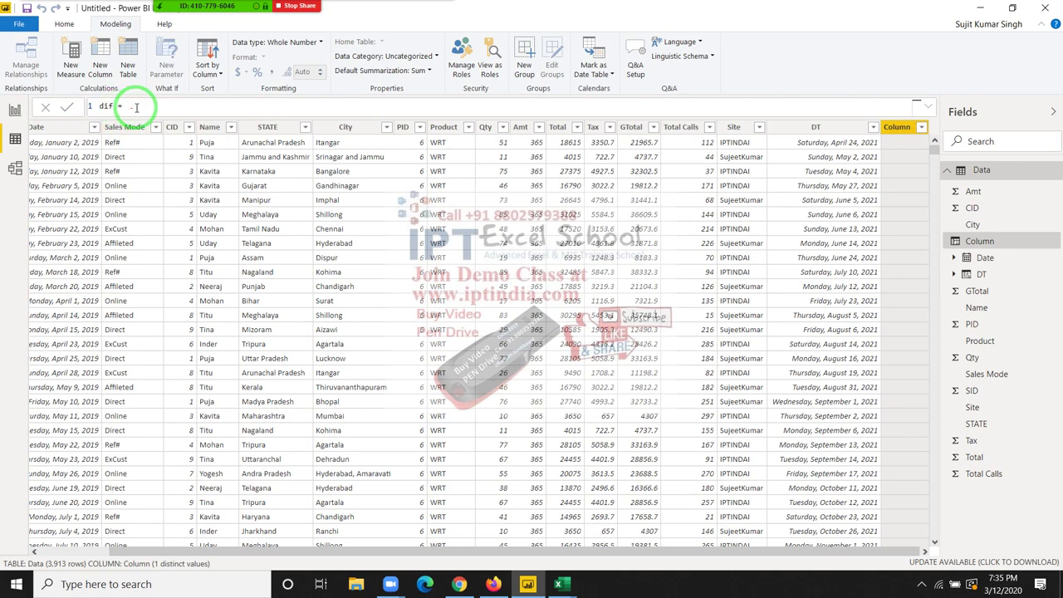
click(136, 106)
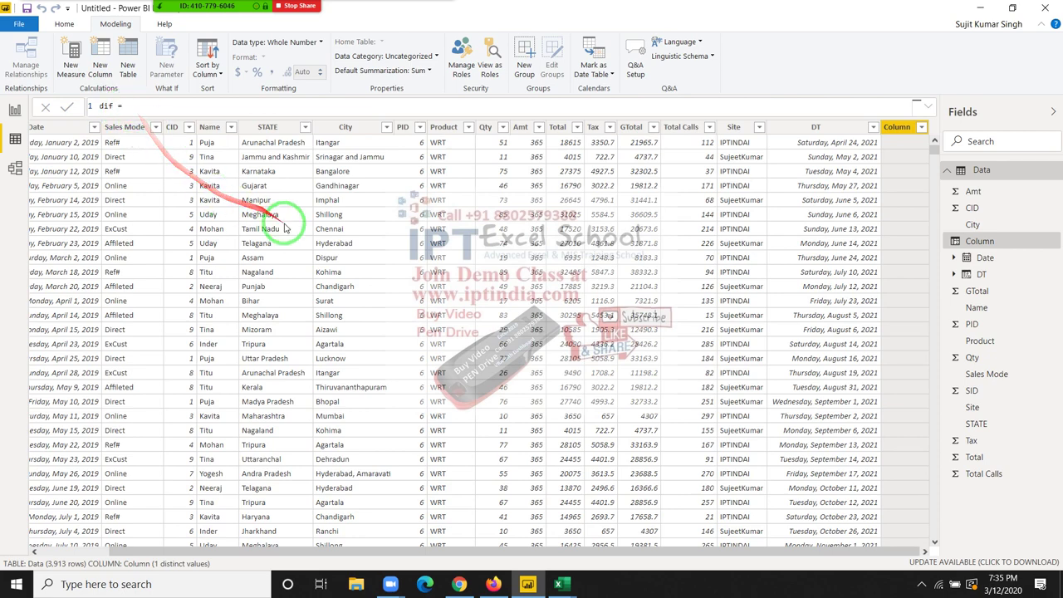
text(DT)
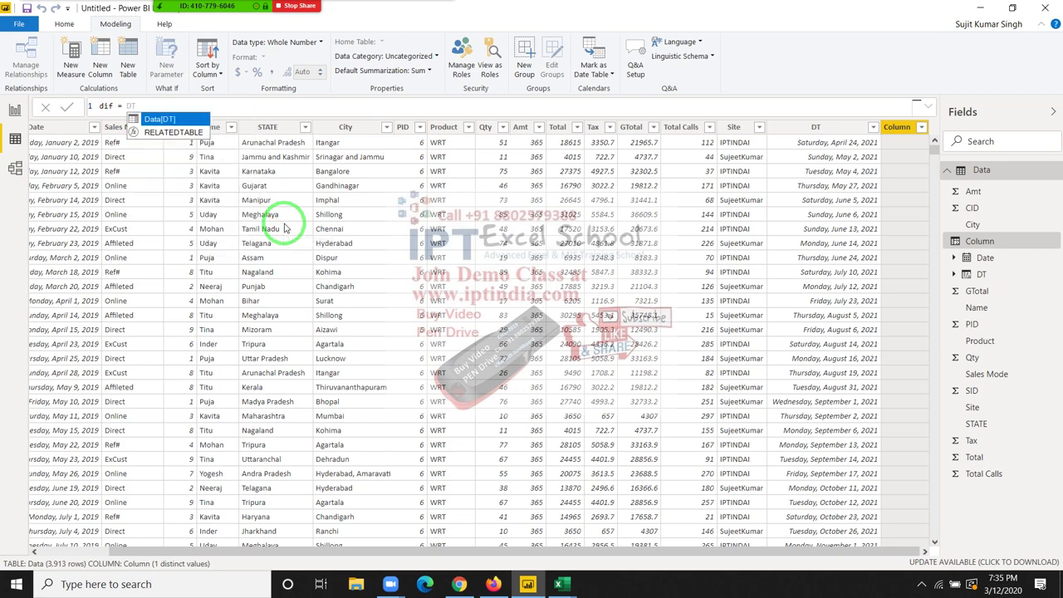
key(Tab)
text(-)
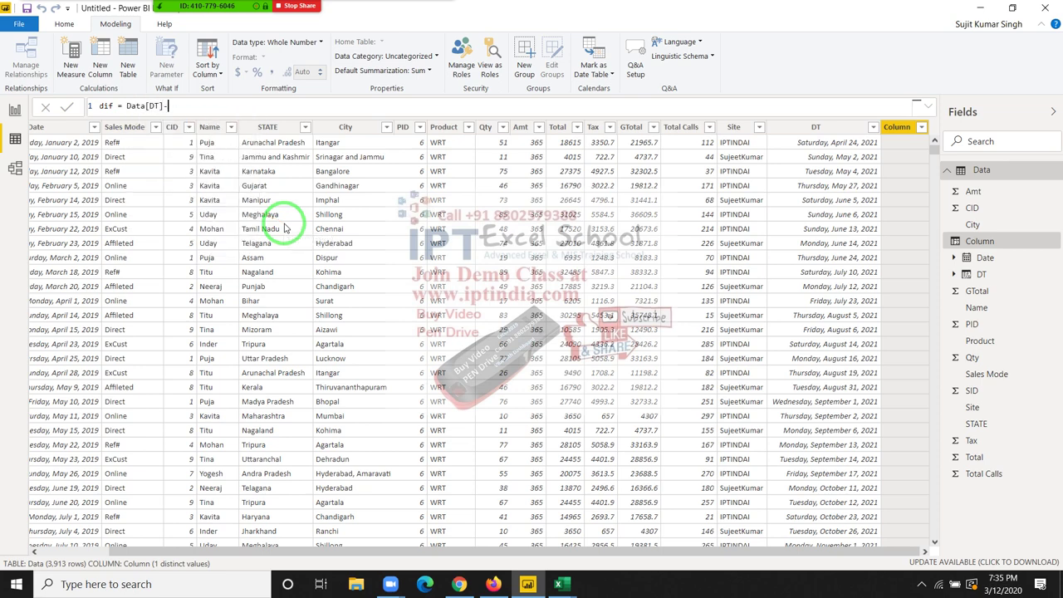
text(DATE)
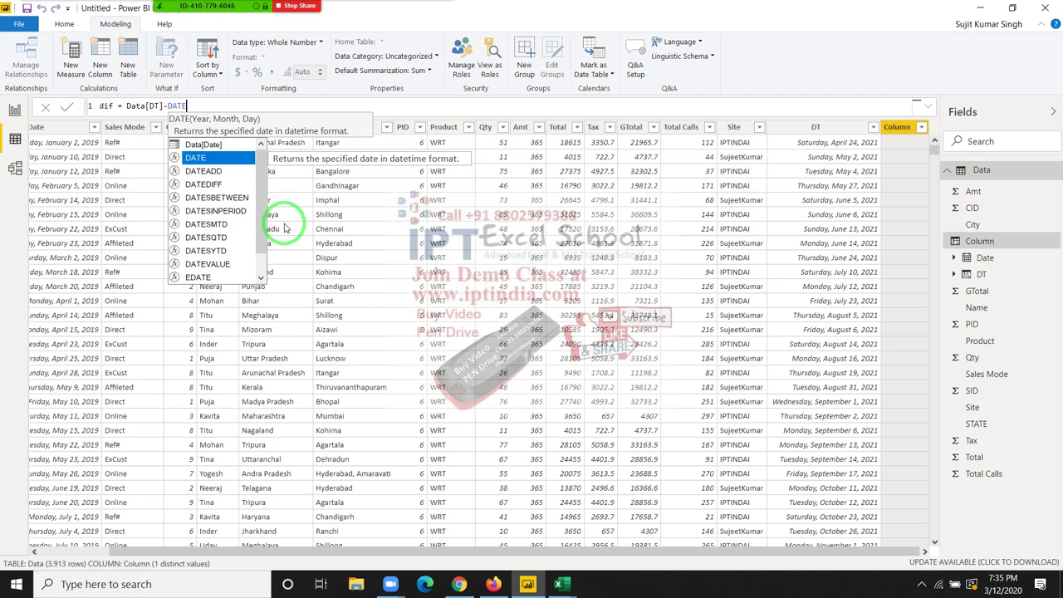
key(Up)
key(Tab)
key(Tab)
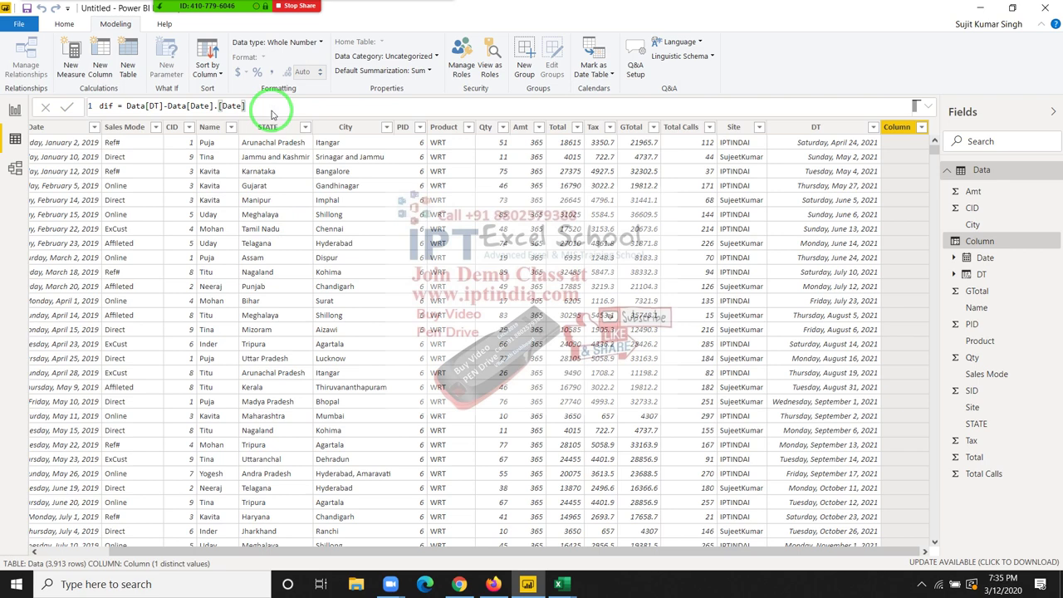
key(Return)
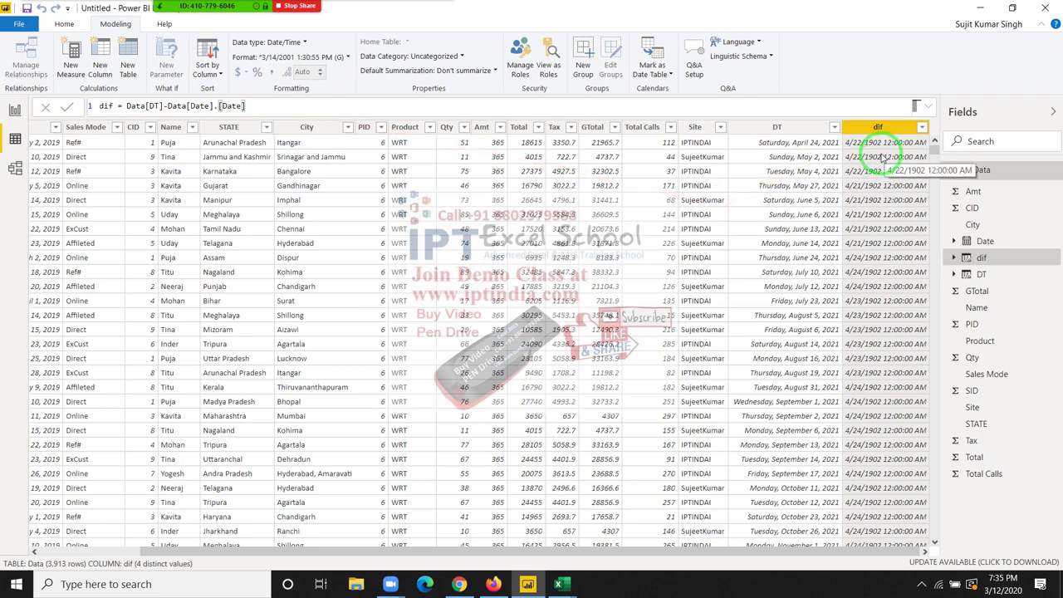
- Change the dif column's data type to Whole Number and confirm the change
click(284, 43)
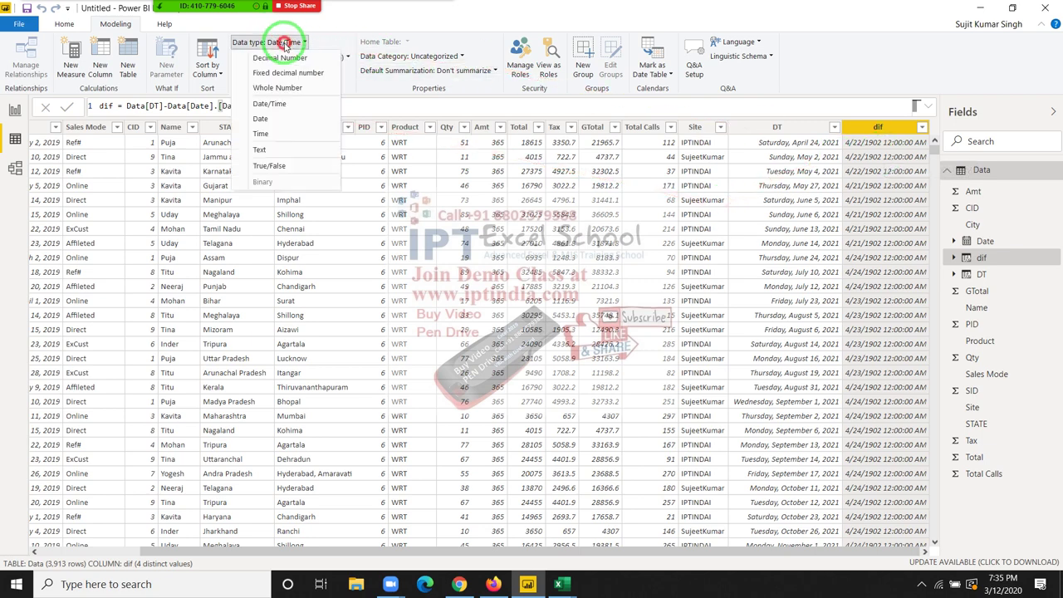
click(283, 87)
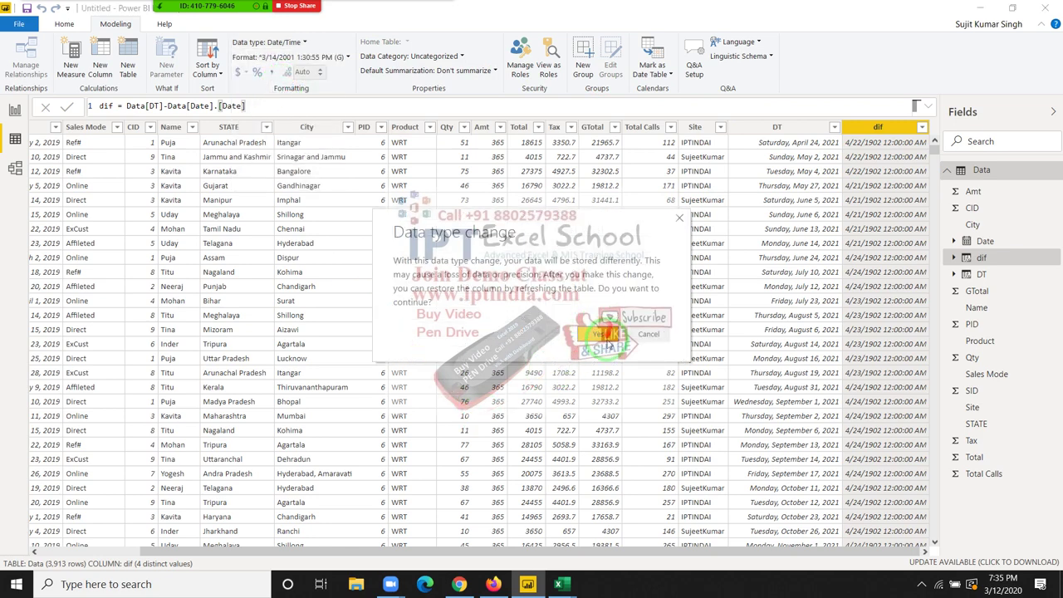
click(606, 337)
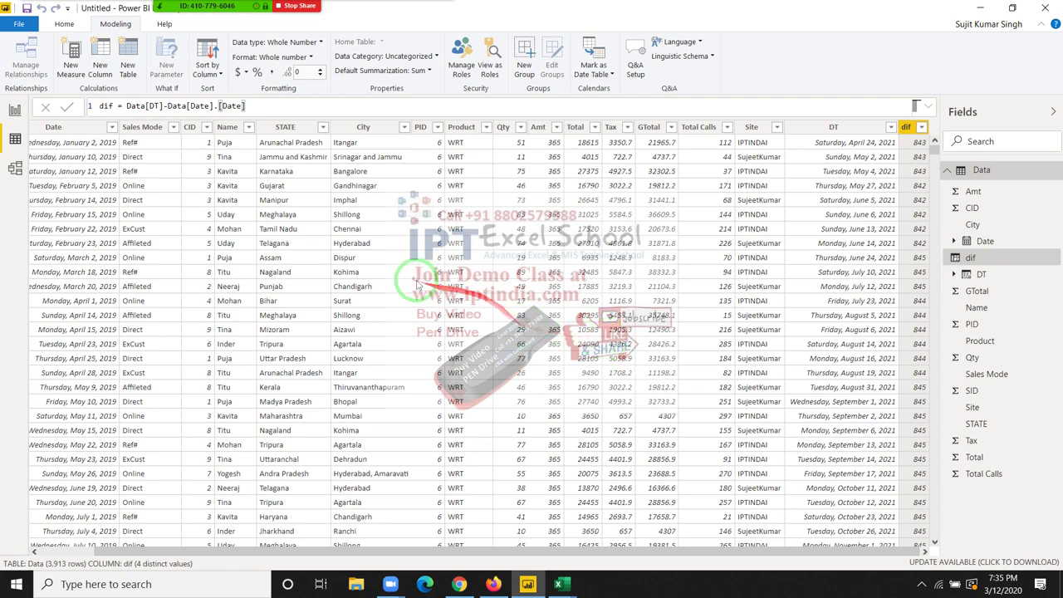
- Erase the dif expression, trying DAY, NEXTDAY and WEEKDAY, then type DATE
click(278, 105)
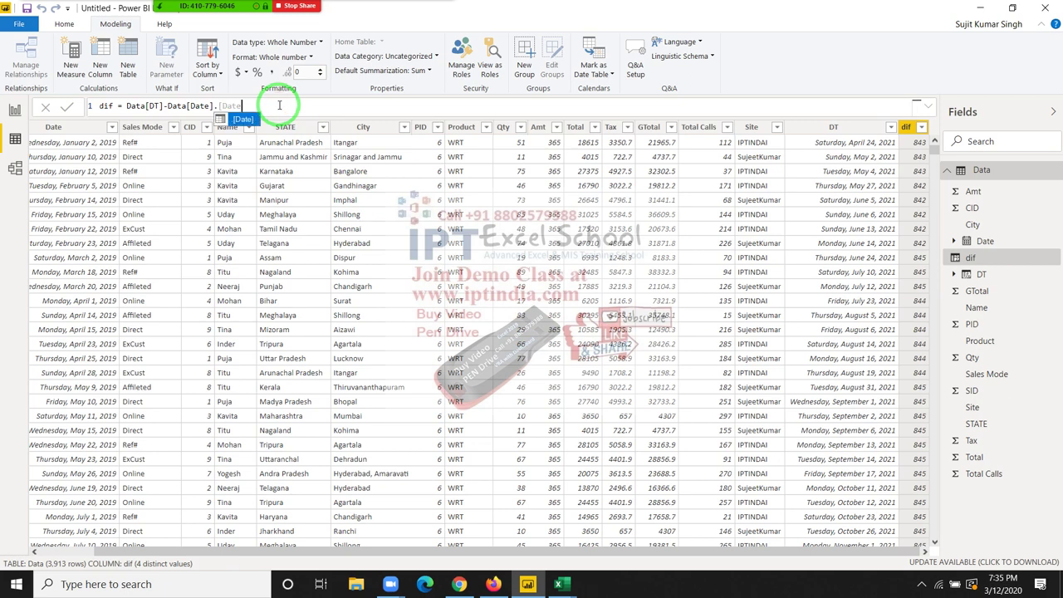
key(BackSpace)
key(BackSpace)
key(BackSpace)
key(BackSpace)
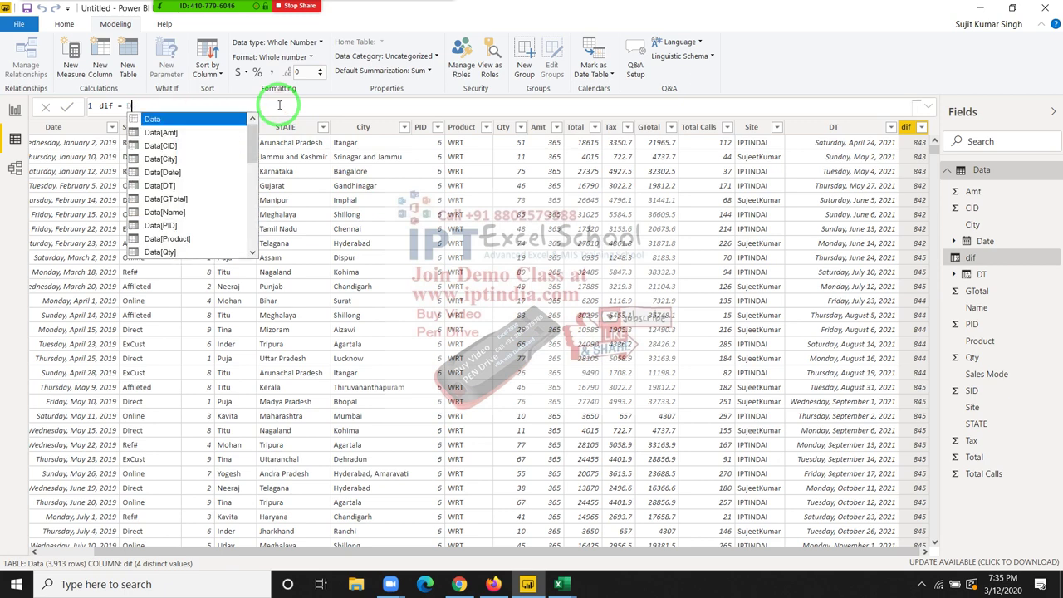
text(AY)
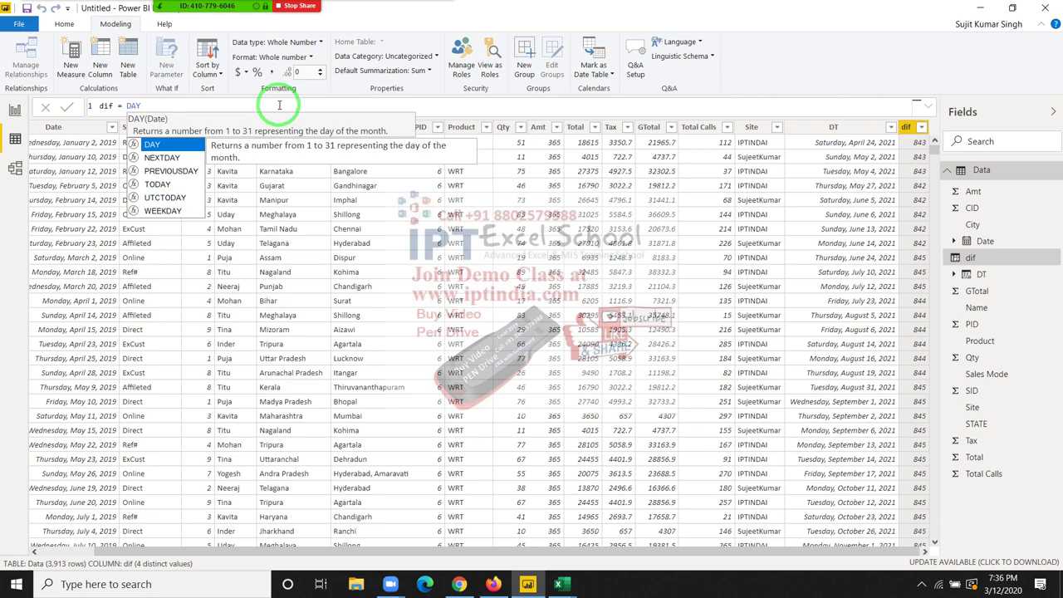
text(S)
key(BackSpace)
key(BackSpace)
key(BackSpace)
key(BackSpace)
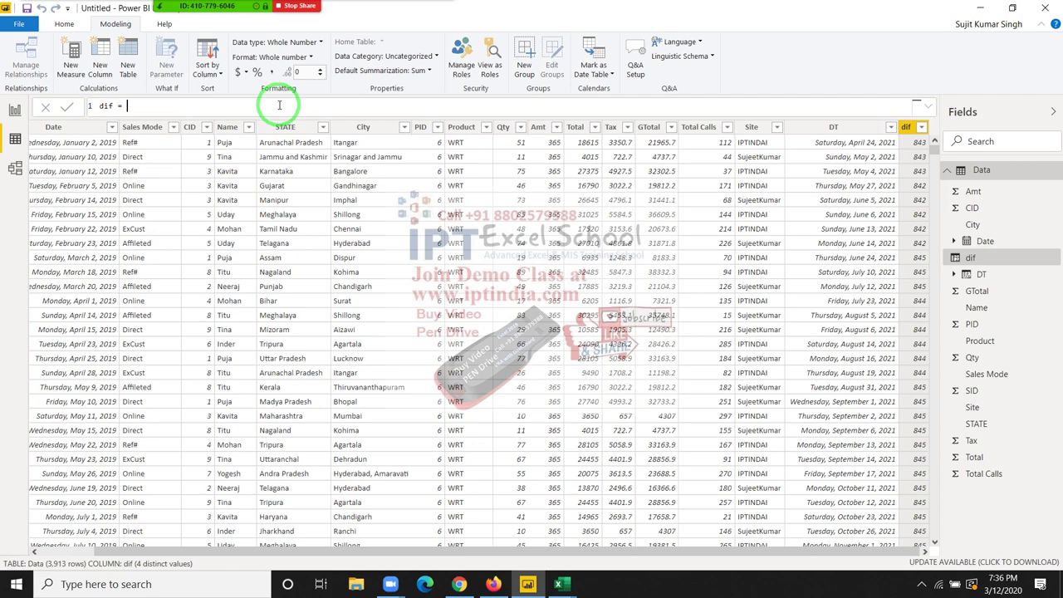
text(NE)
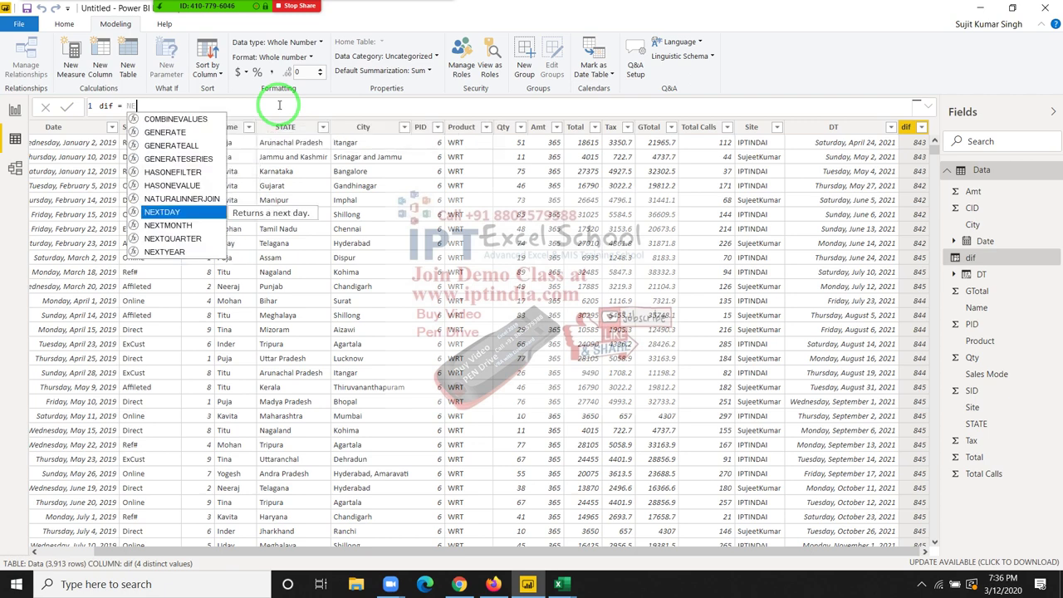
text(T)
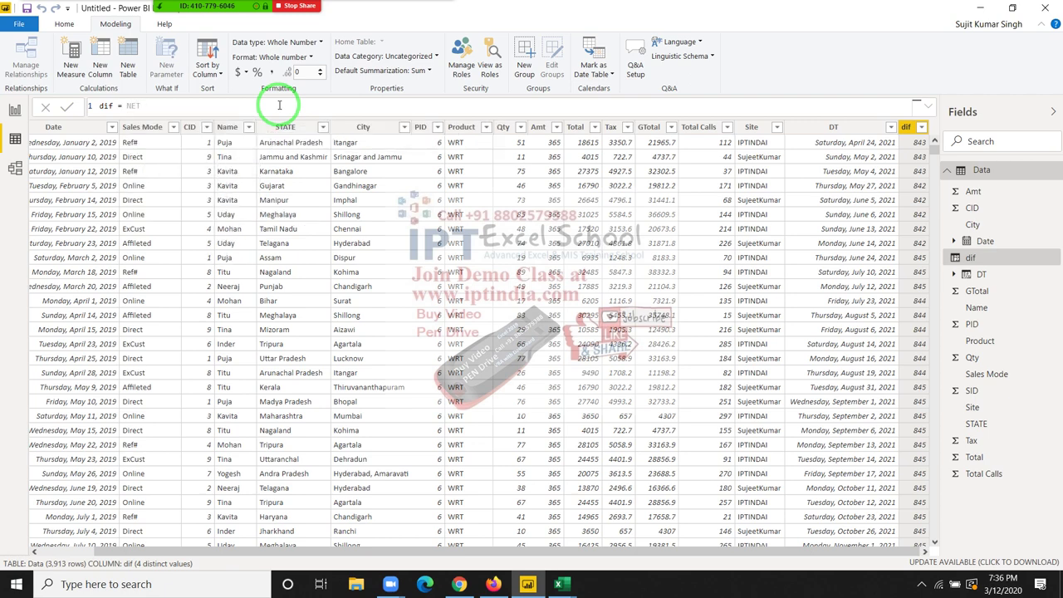
key(BackSpace)
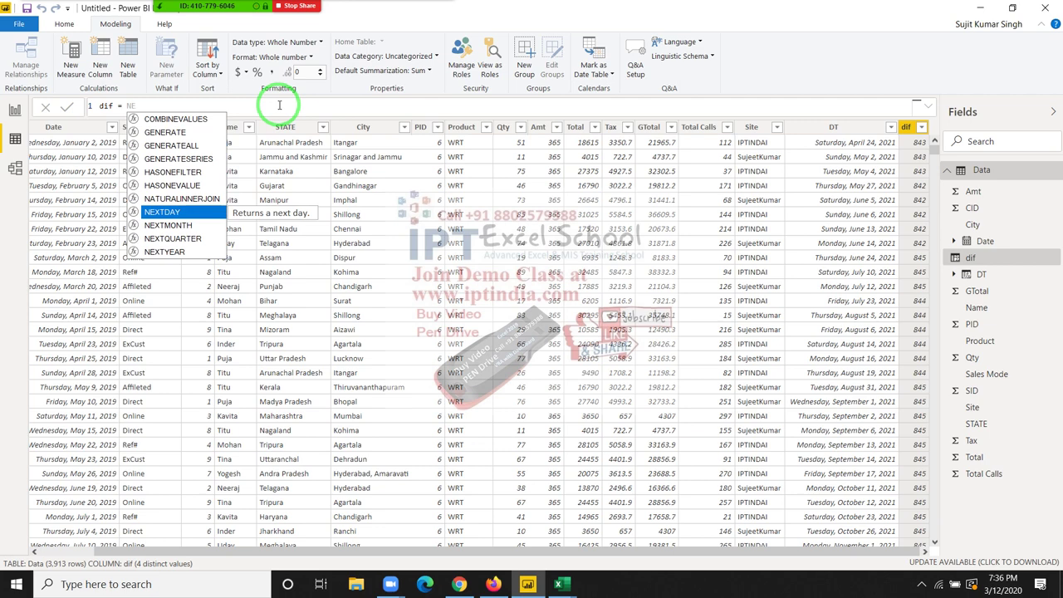
text(T)
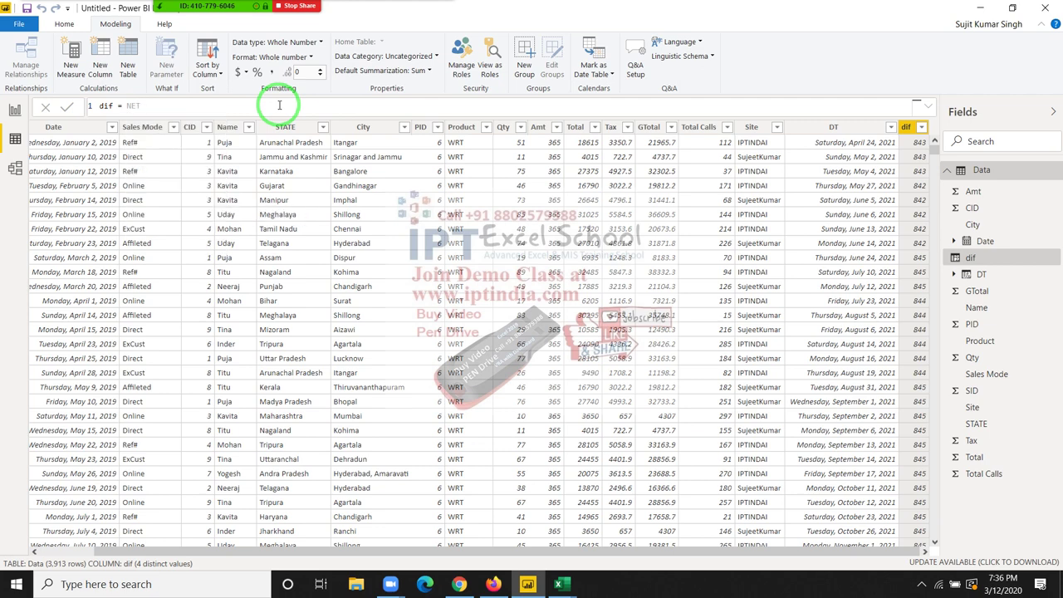
text(WE)
key(BackSpace)
key(BackSpace)
text(DI)
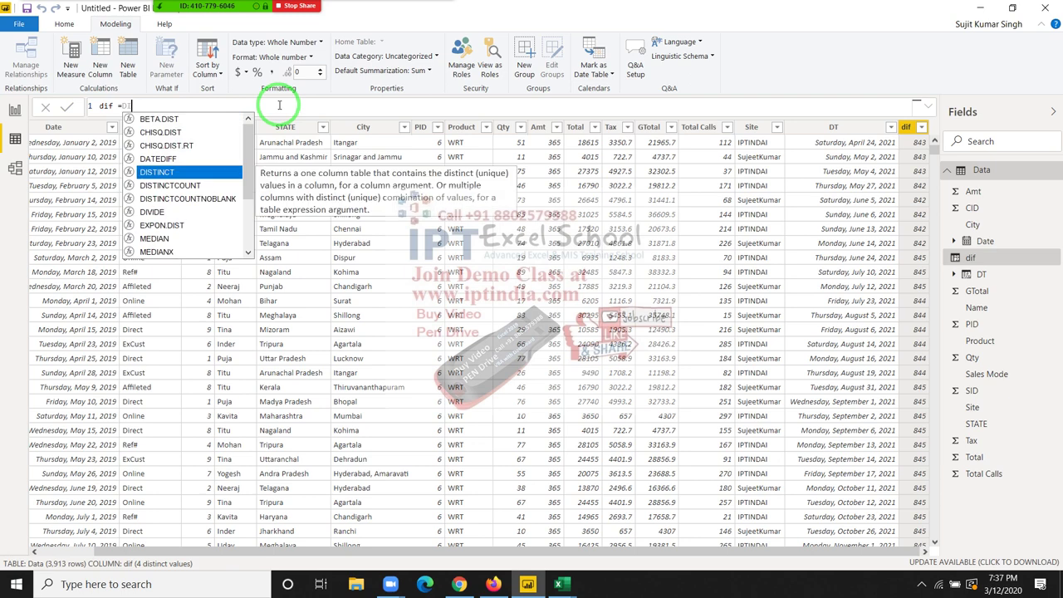
key(BackSpace)
key(BackSpace)
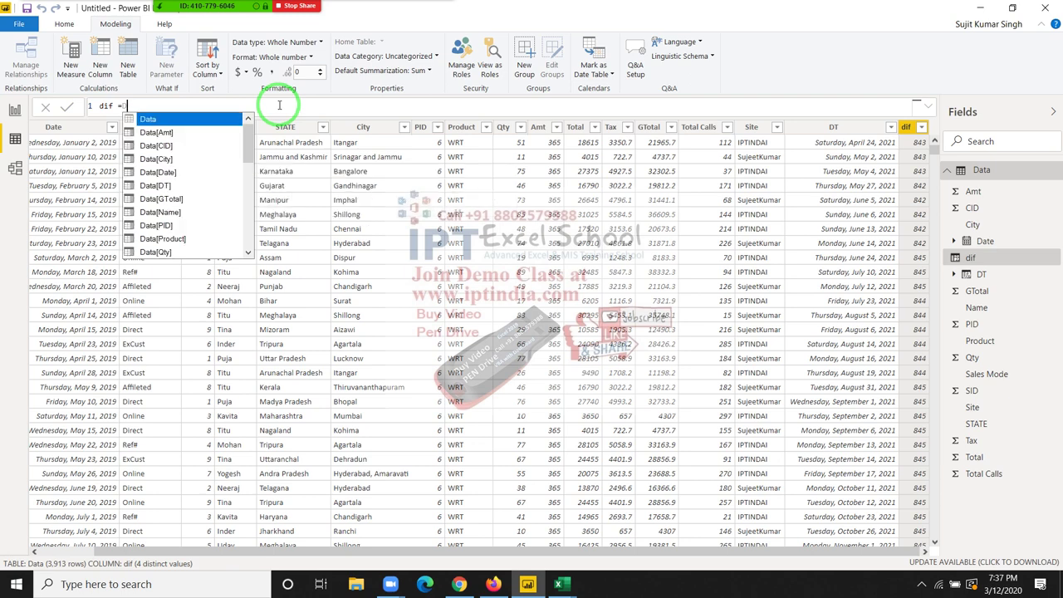
text(DATE)
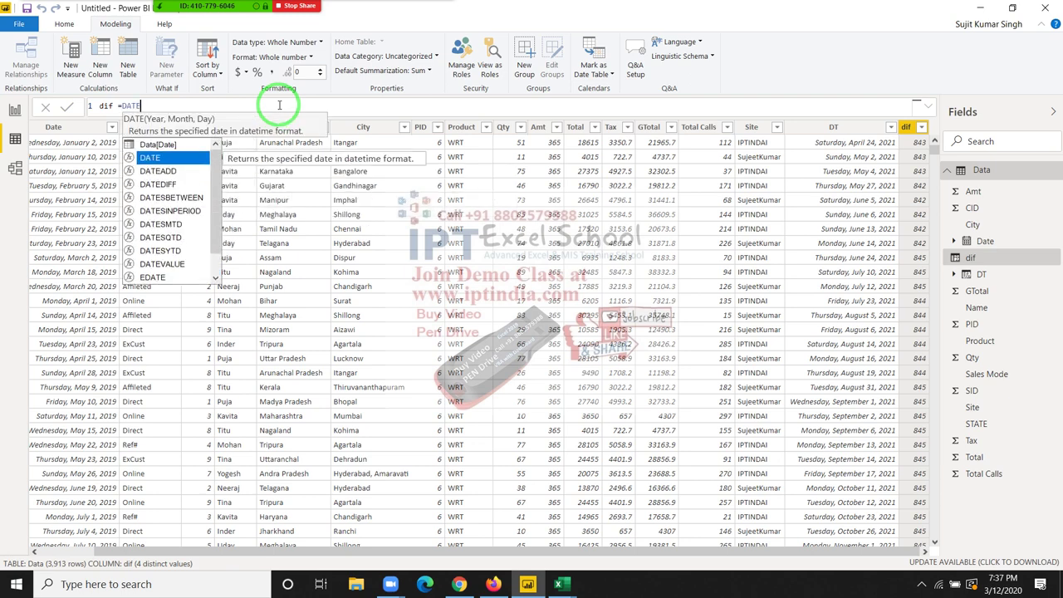
- Complete dif = DATEDIFF(Data[Date],Data[DT],MONTH) via autocomplete, giving month differences 27 and 28
key(Down)
key(Down)
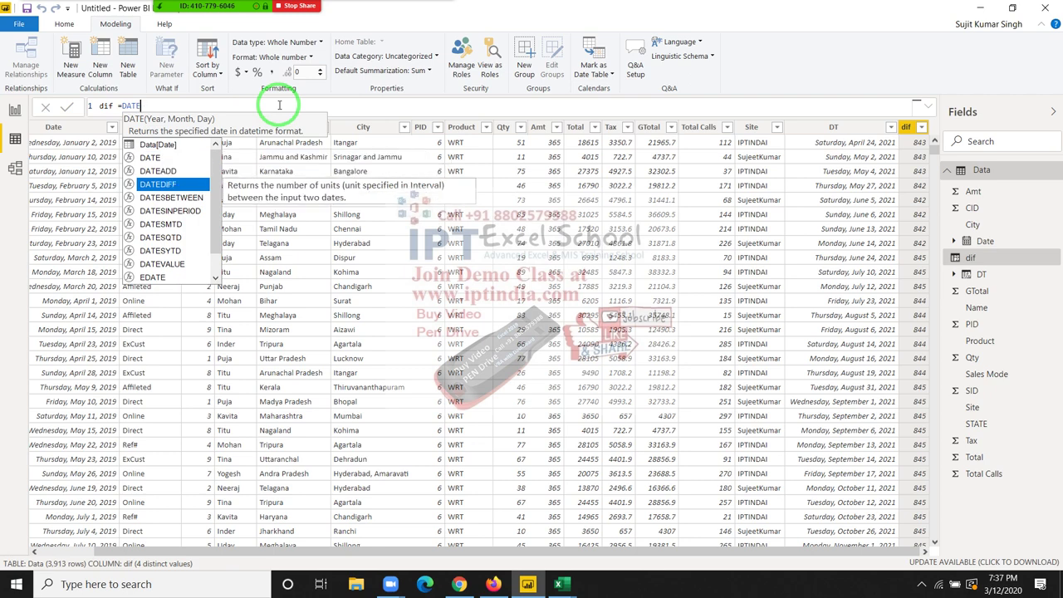
key(Tab)
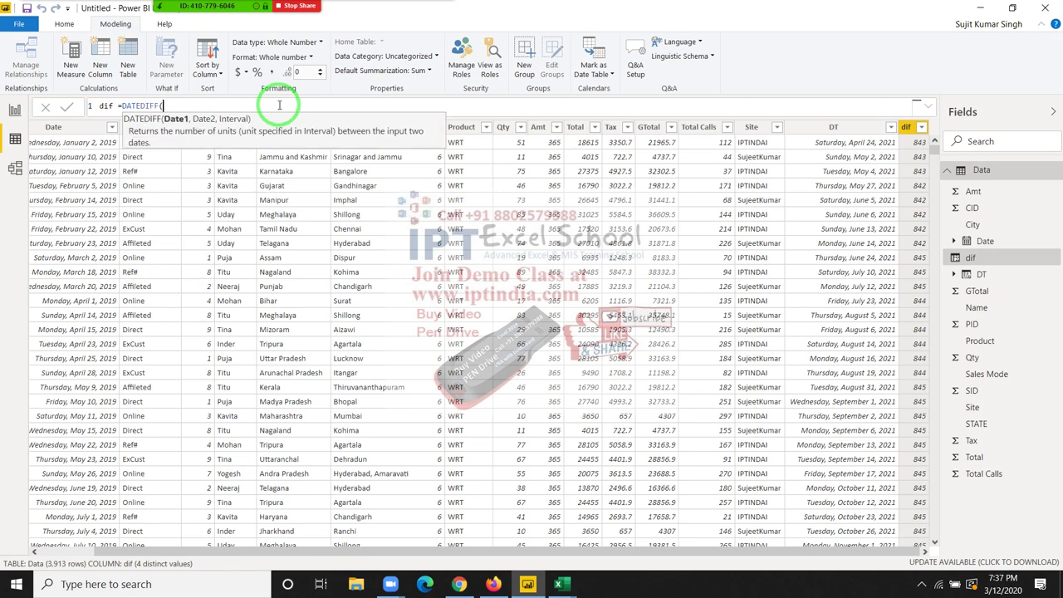
text(Dat)
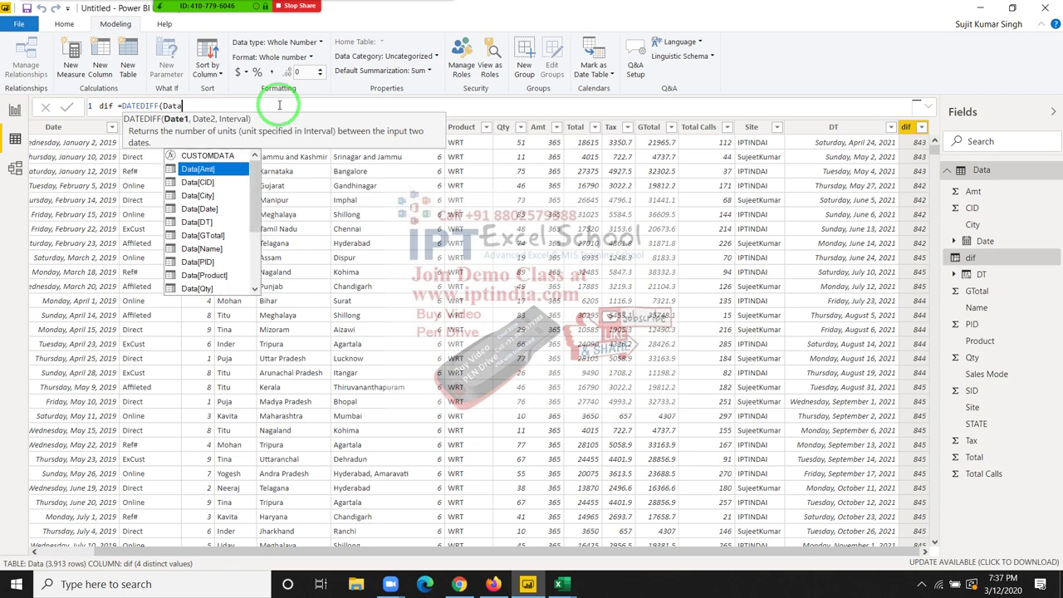
text(a)
key(Down)
key(Down)
key(Down)
key(Tab)
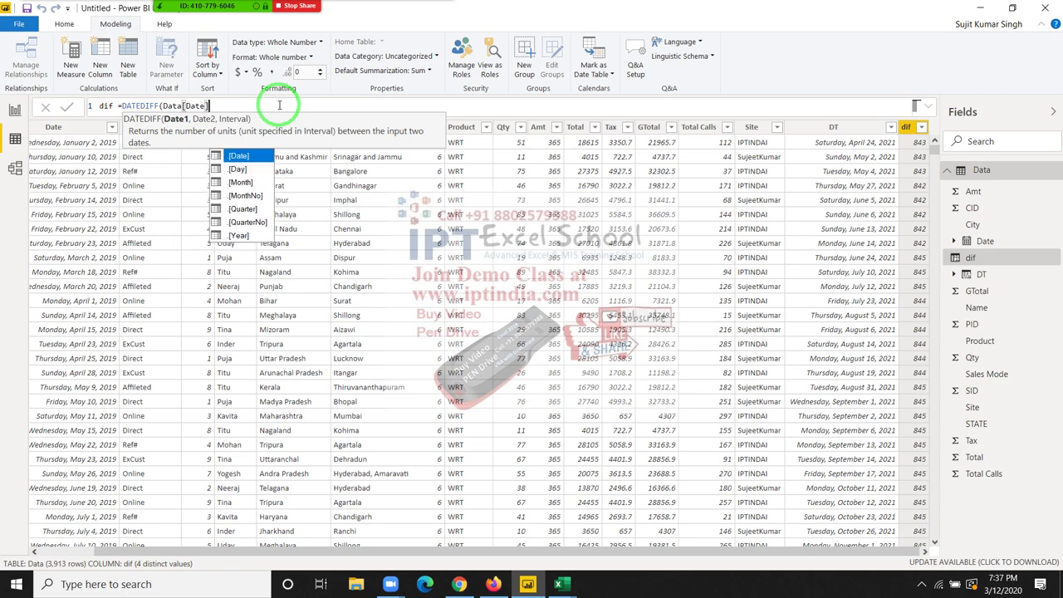
text(,)
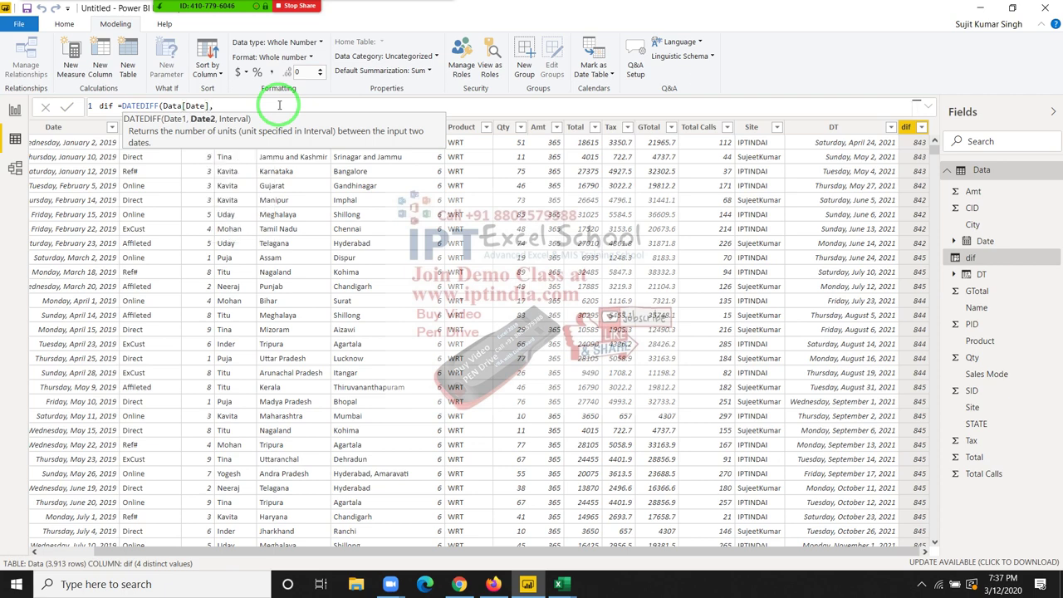
text(dt)
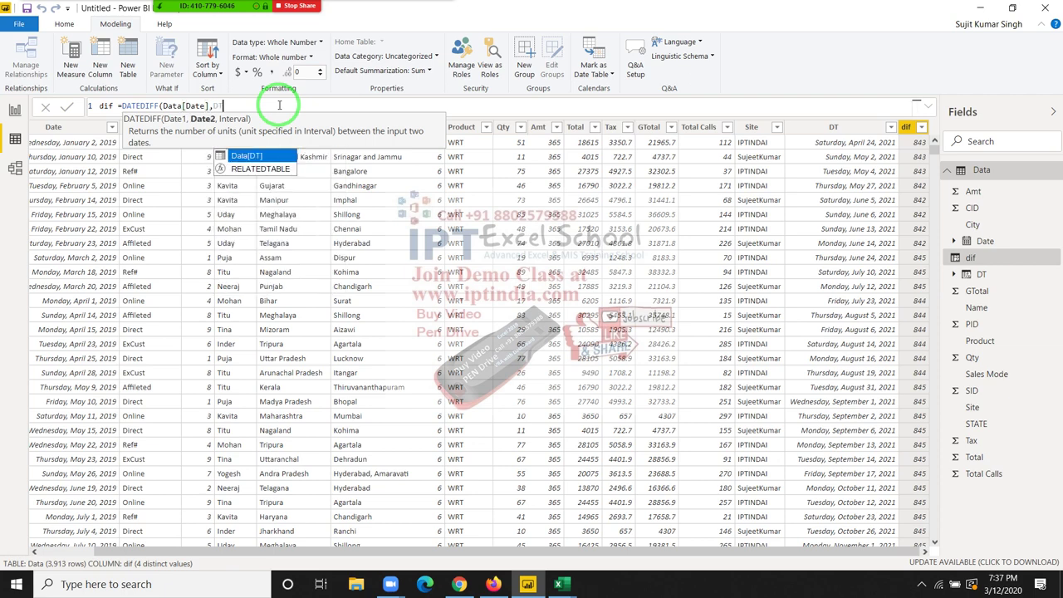
key(Tab)
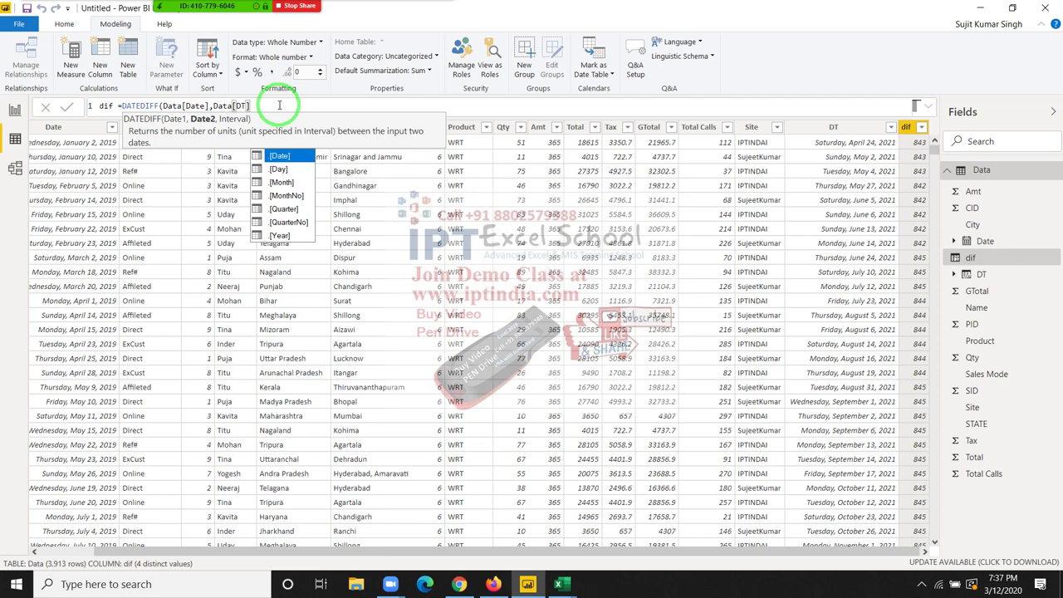
text(,)
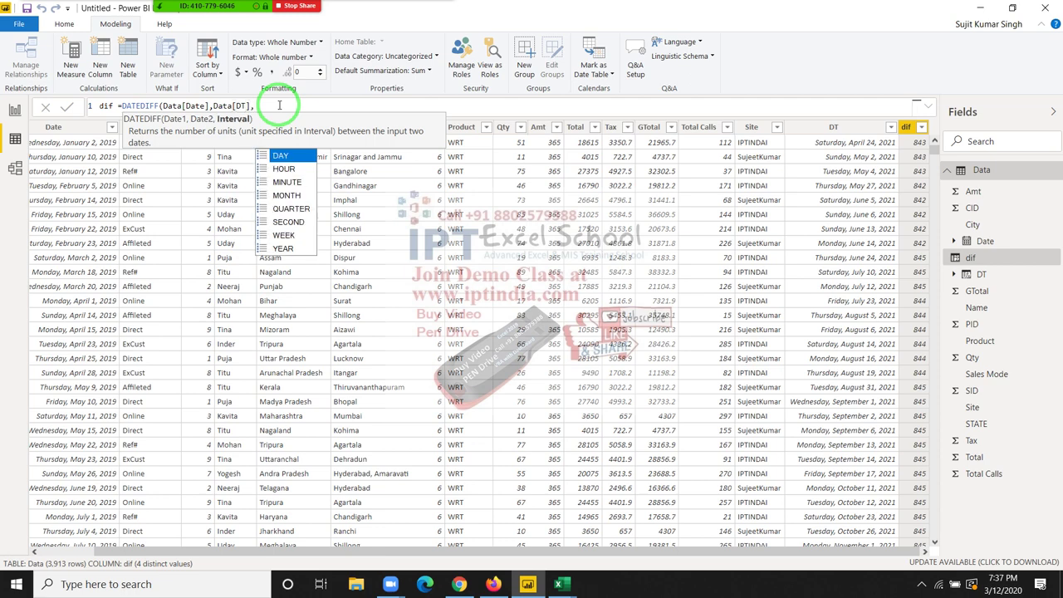
key(Down)
key(Down)
key(Down)
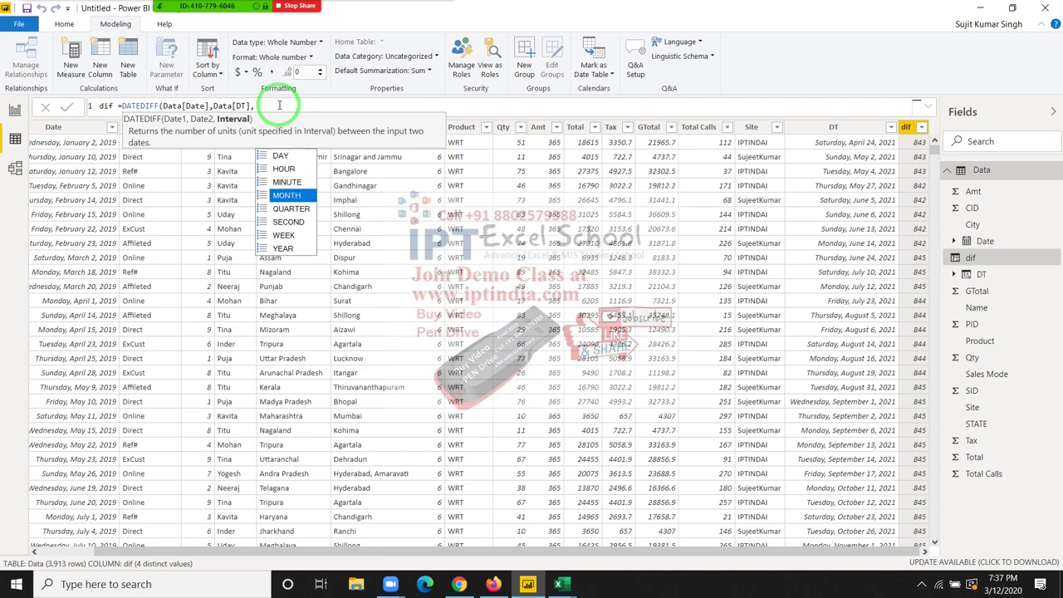
key(Tab)
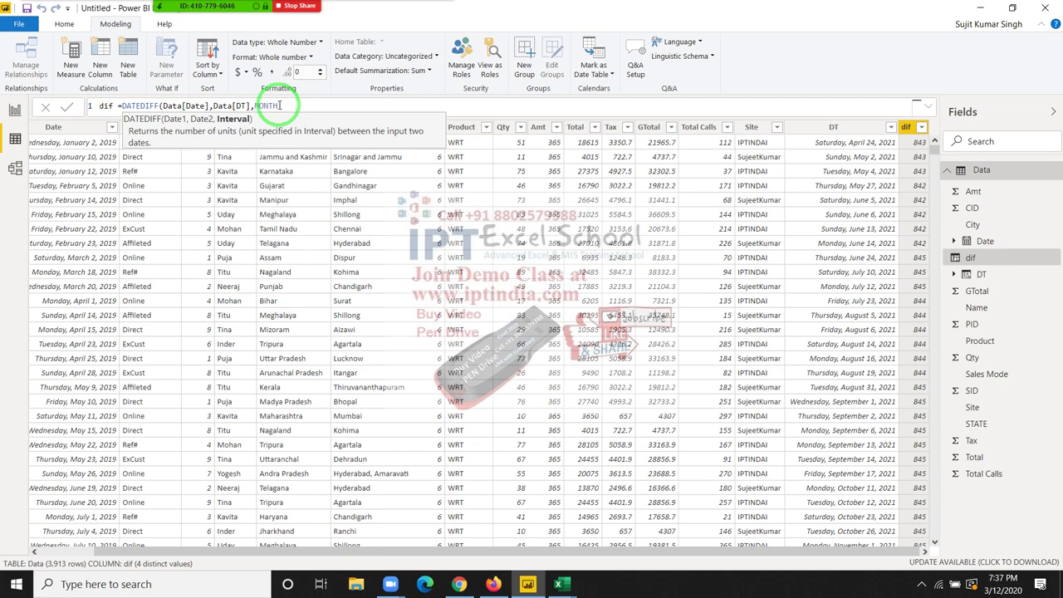
text())
key(Return)
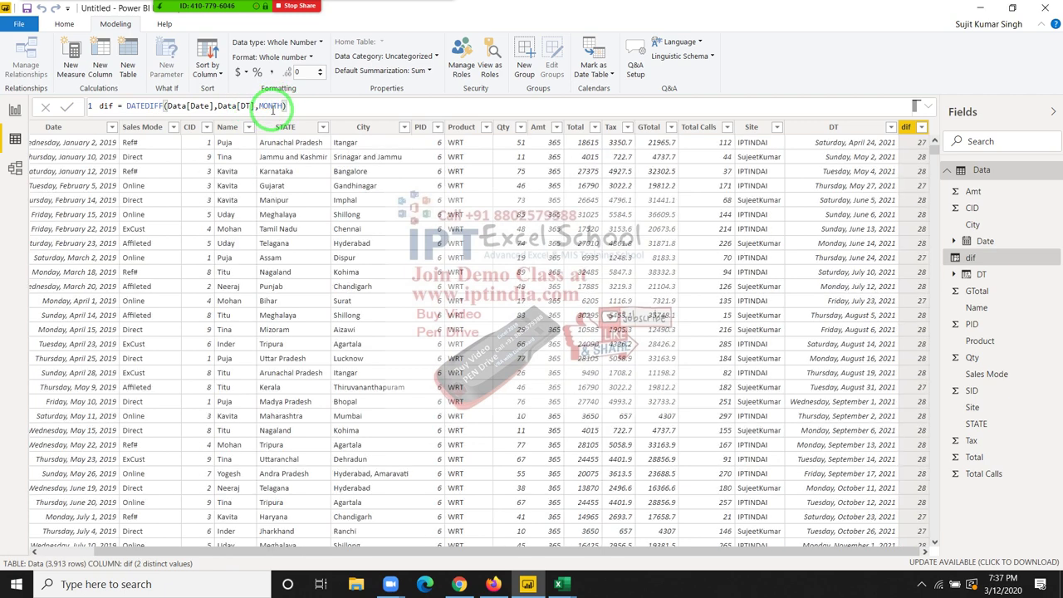
- Select the whole DATEDIFF(Data[Date],Data[DT],MONTH) expression in the formula bar
double_click(272, 106)
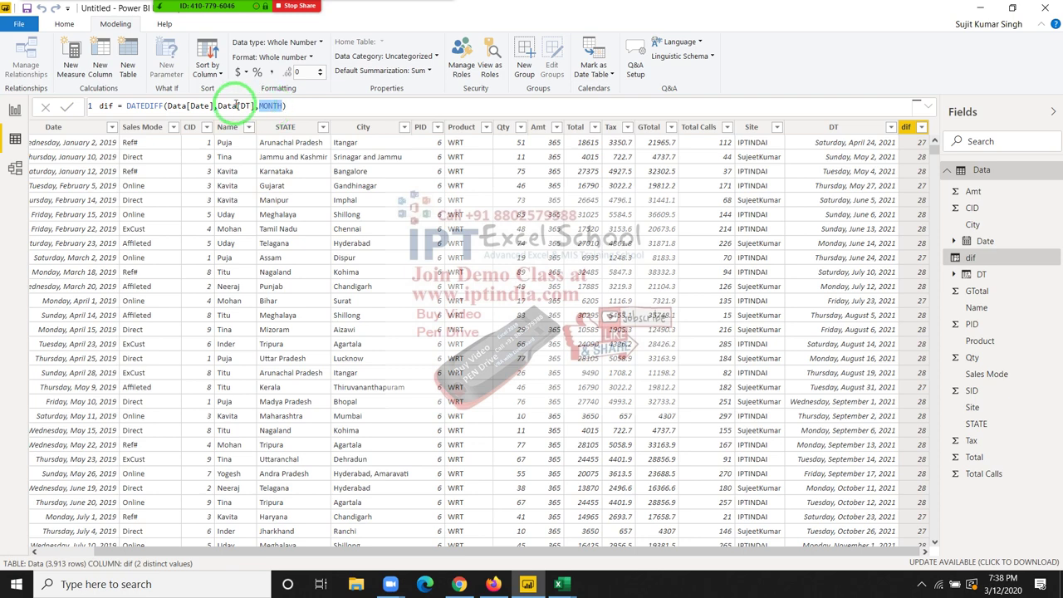
click(298, 109)
drag(298, 109, 126, 106)
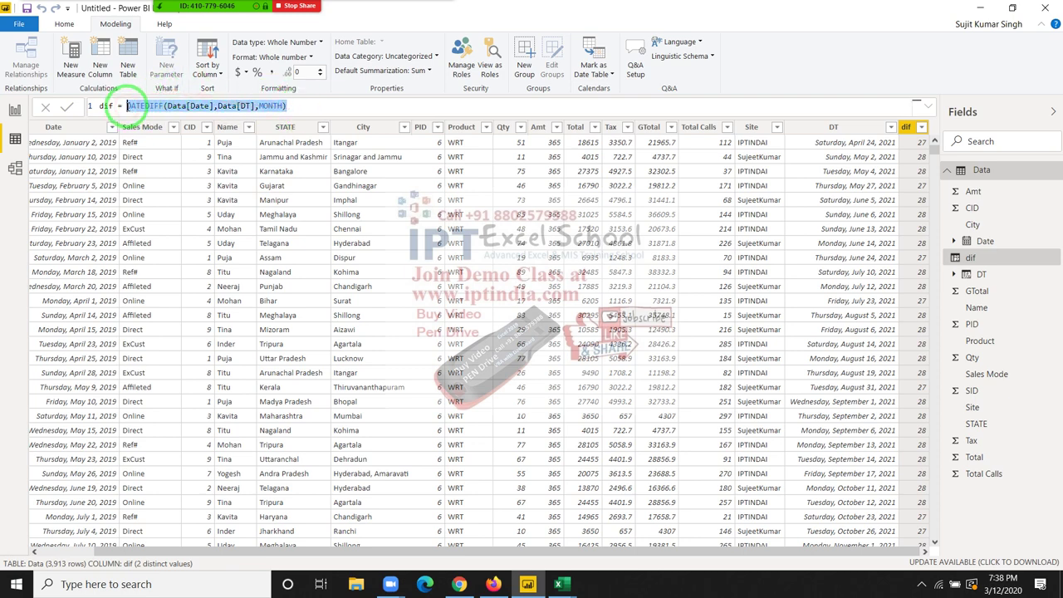
- Replace the expression with WEEKDAY(Data[DT]), then remove its closing parenthesis
key(Delete)
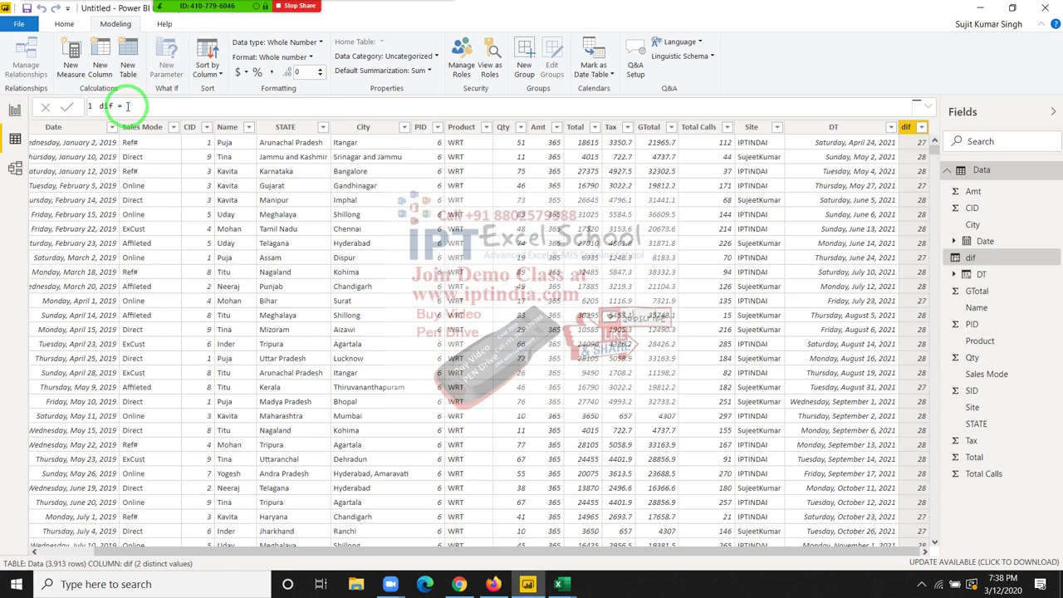
text(w)
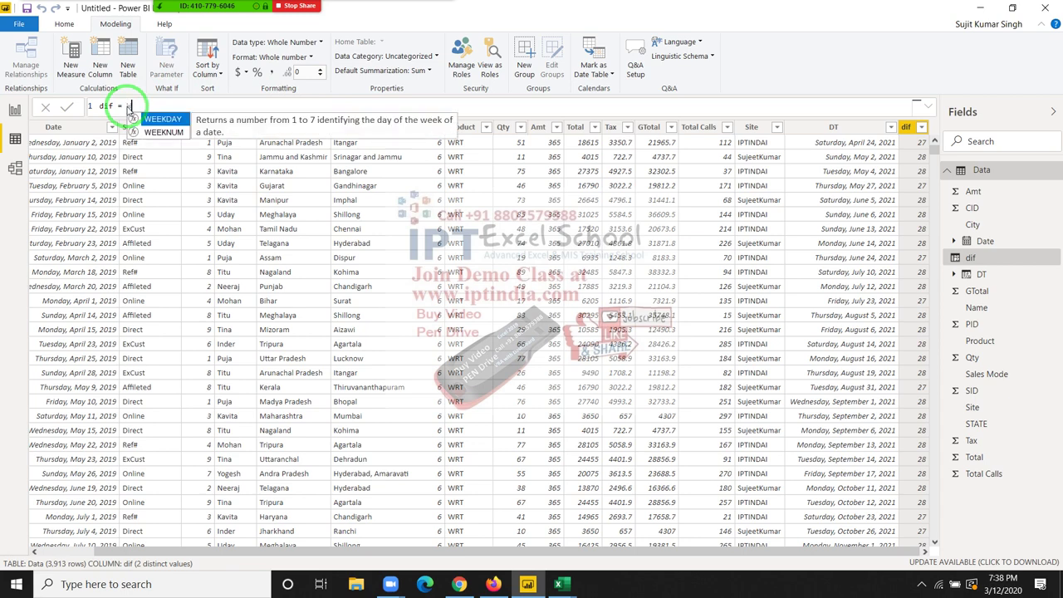
key(Tab)
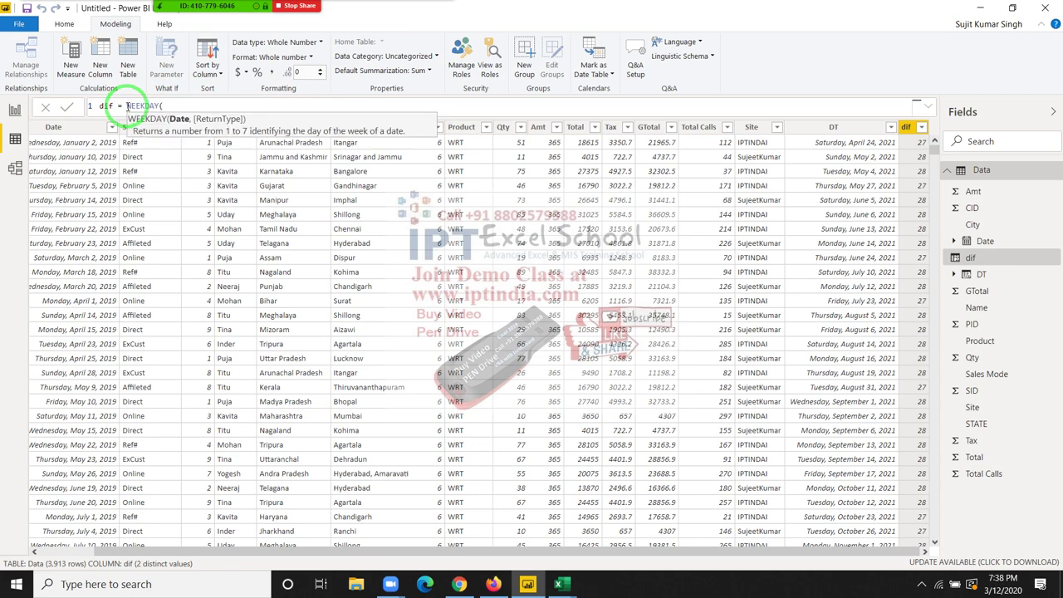
text(DT)
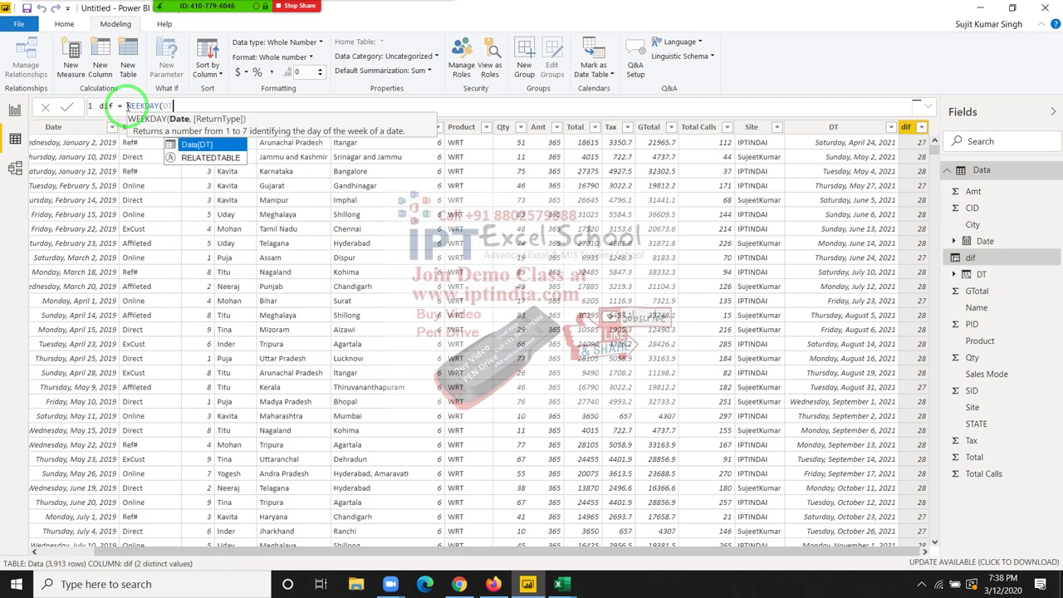
key(Tab)
text())
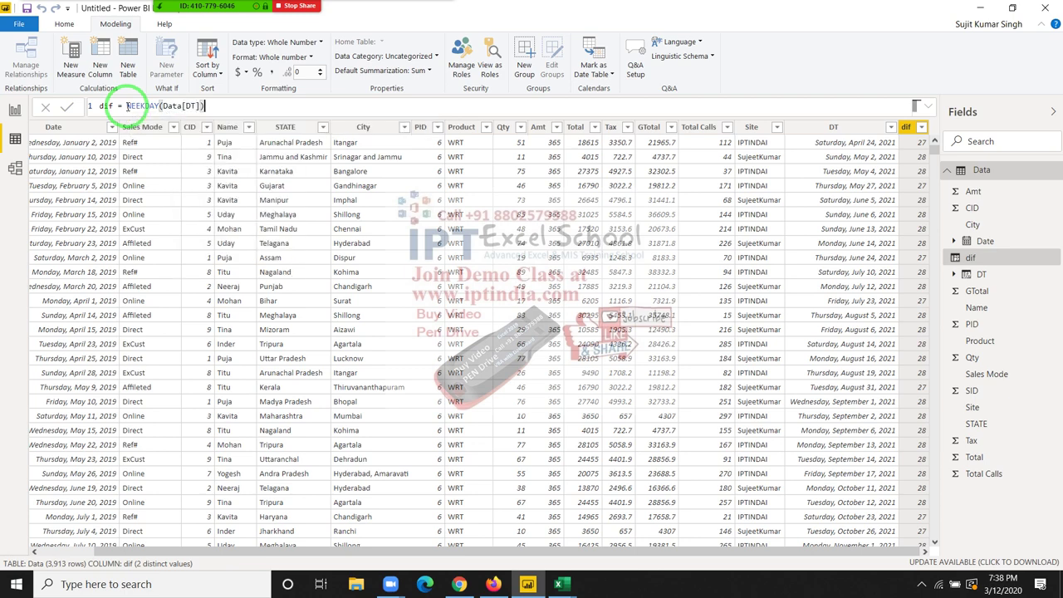
key(Return)
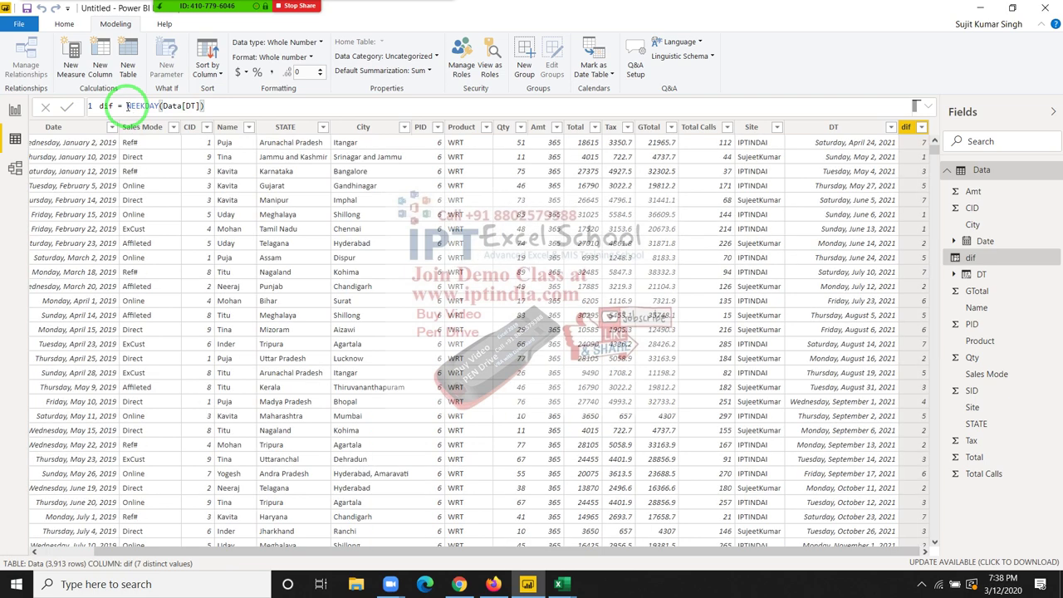
click(209, 103)
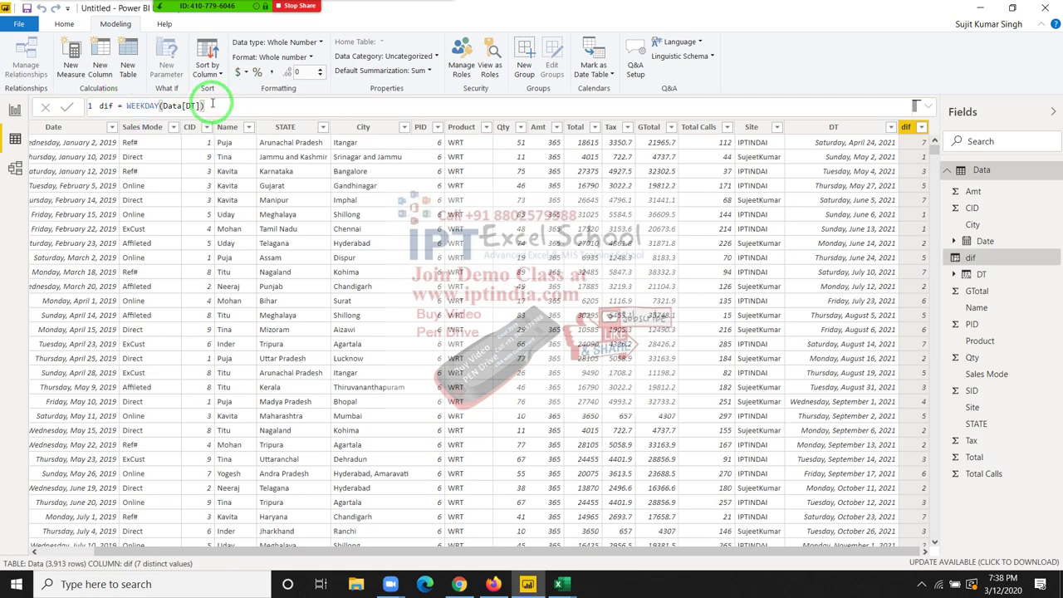
key(BackSpace)
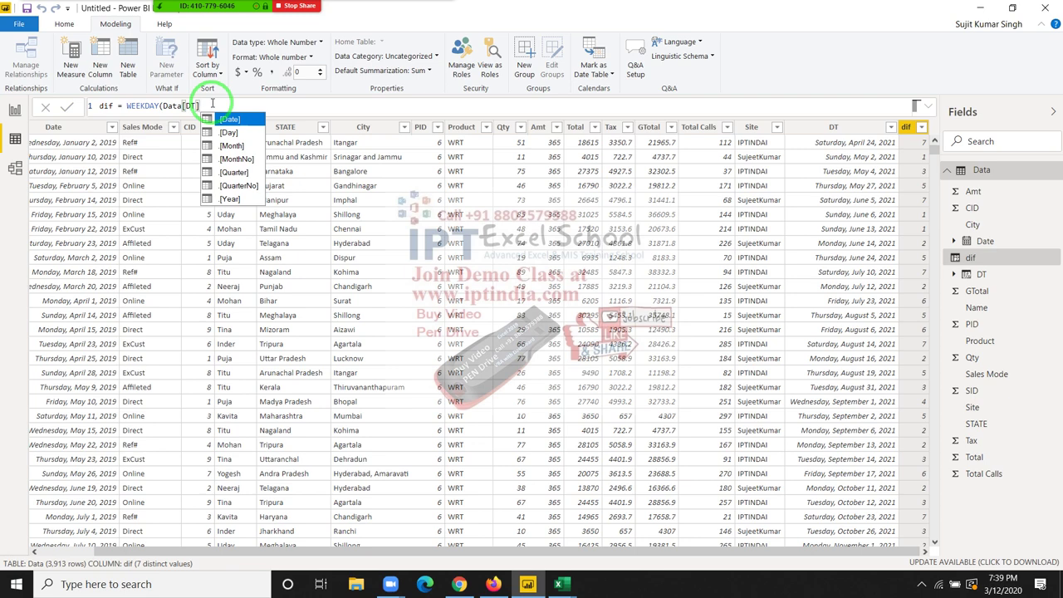
- Recompute dif as WEEKNUM(Data[DT]), giving week numbers such as 17, 18 and 19
key(BackSpace)
key(BackSpace)
key(BackSpace)
key(BackSpace)
key(BackSpace)
key(BackSpace)
key(BackSpace)
key(BackSpace)
key(BackSpace)
key(BackSpace)
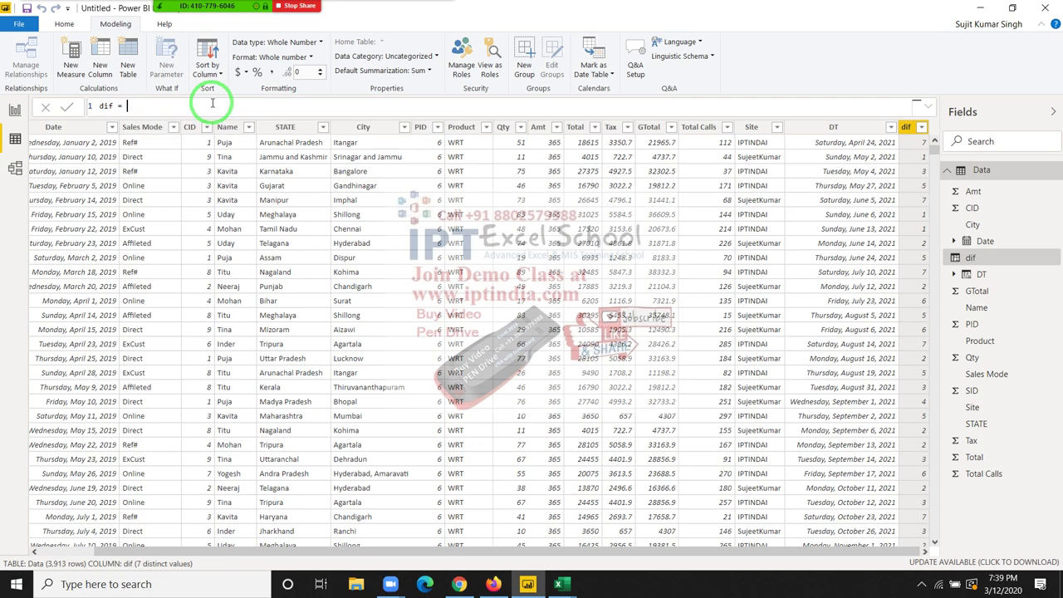
text(WE)
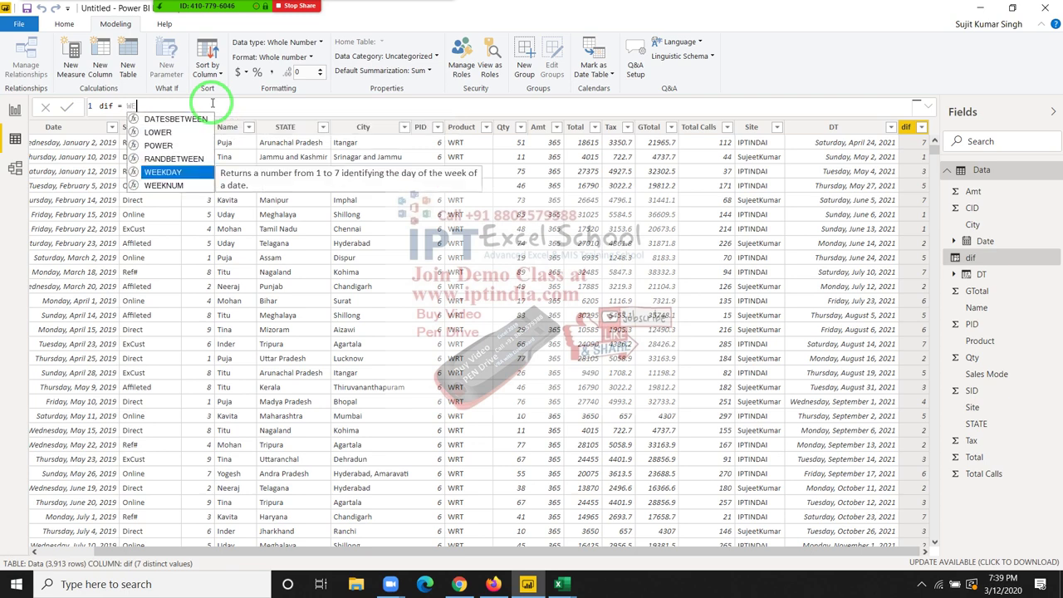
key(Down)
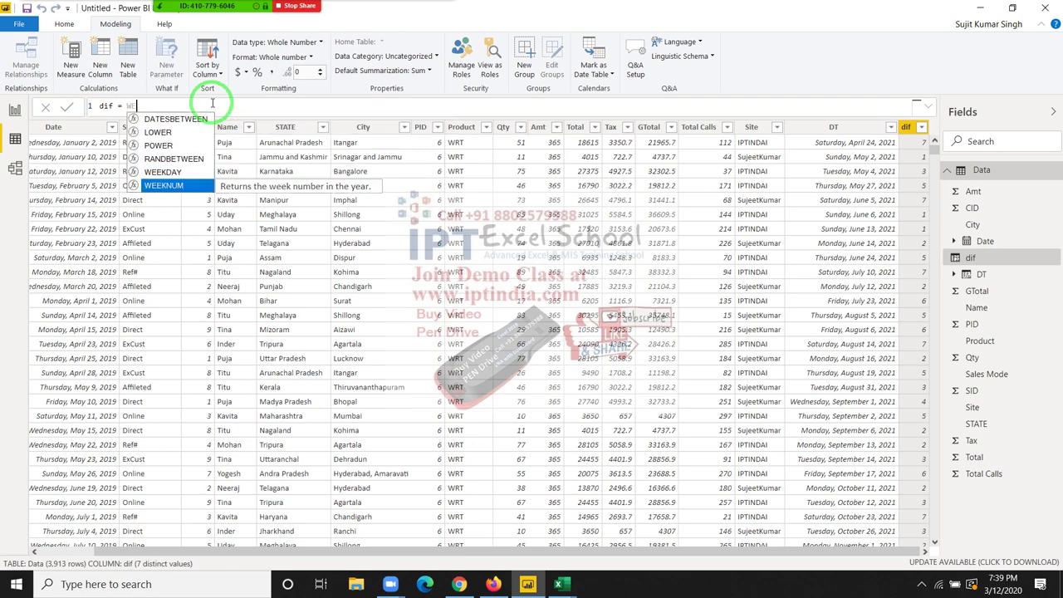
key(Tab)
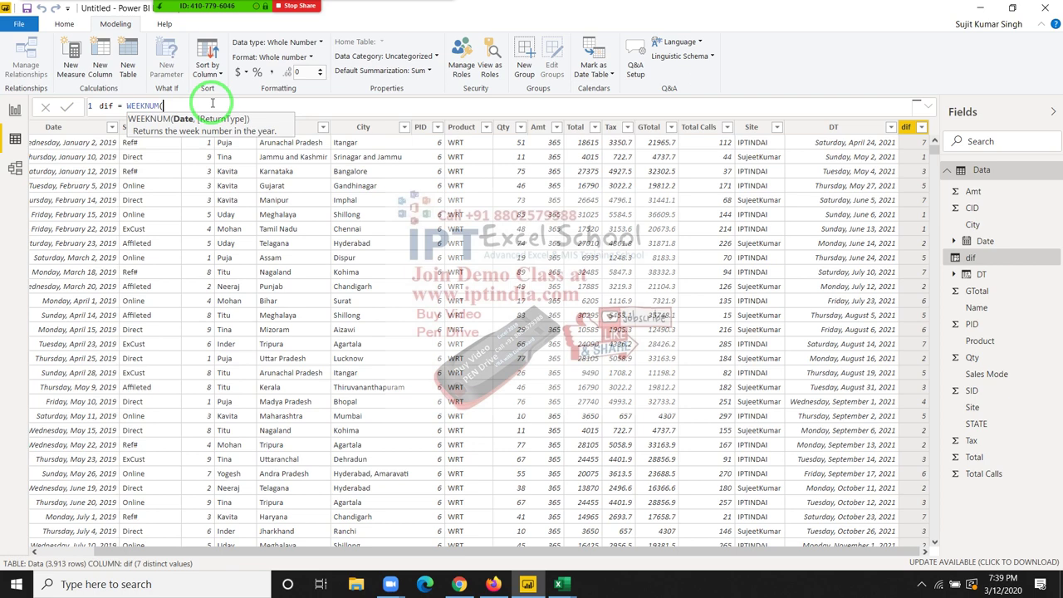
text(dt)
key(Tab)
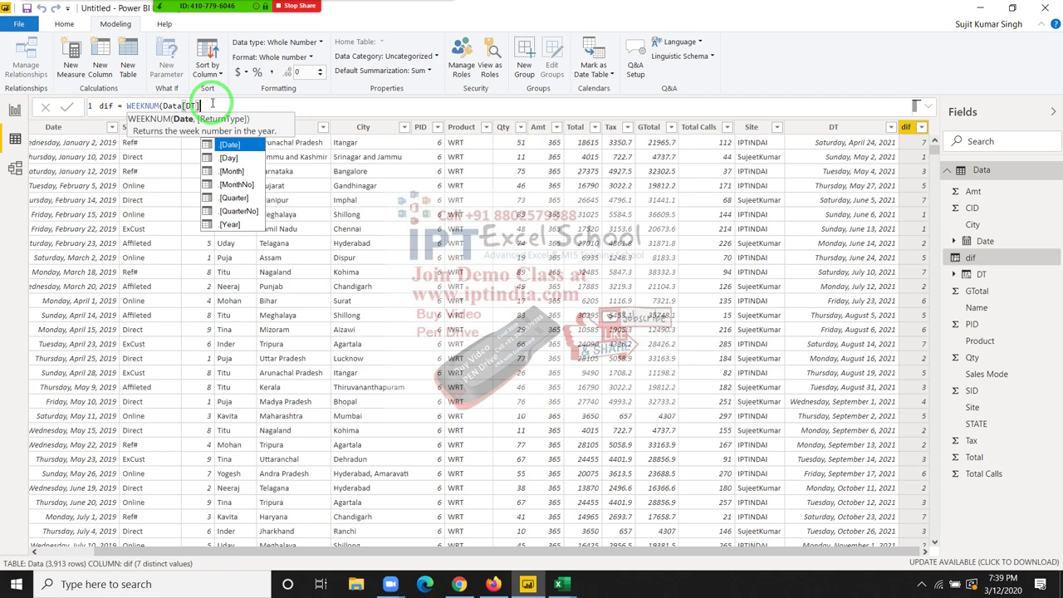
text())
key(Return)
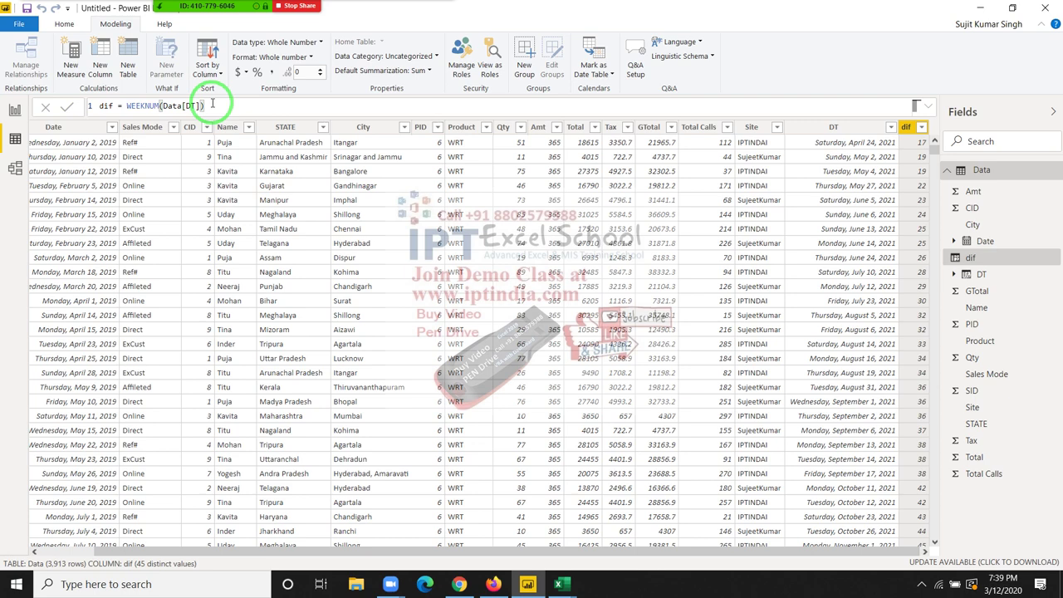
click(214, 105)
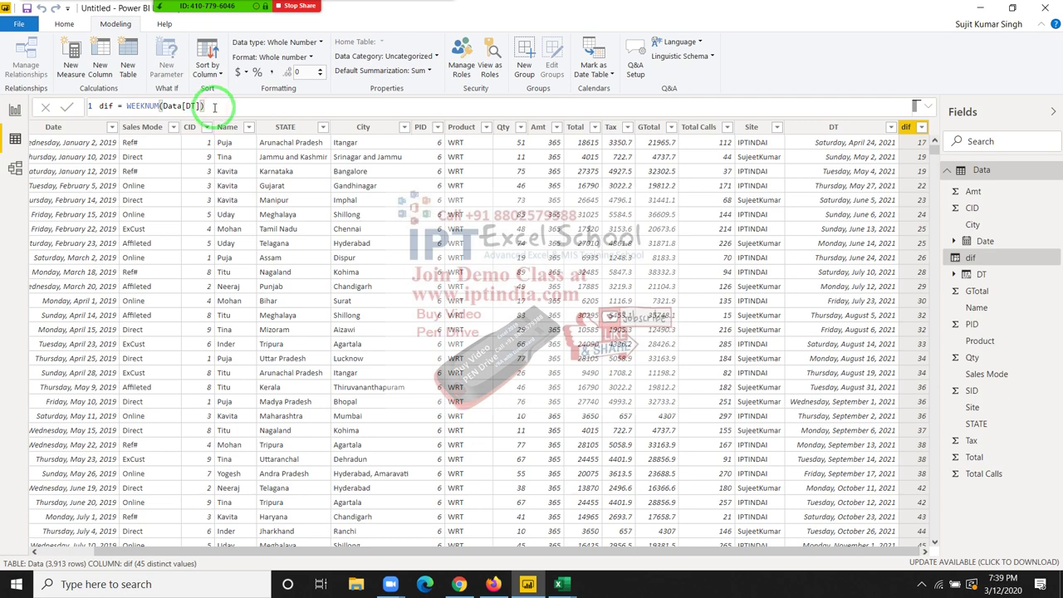
- Rewrite dif as EOMONTH(Data[DT], 0) and select its 0 months argument
key(BackSpace)
key(BackSpace)
key(BackSpace)
key(BackSpace)
key(BackSpace)
key(BackSpace)
key(BackSpace)
key(BackSpace)
key(BackSpace)
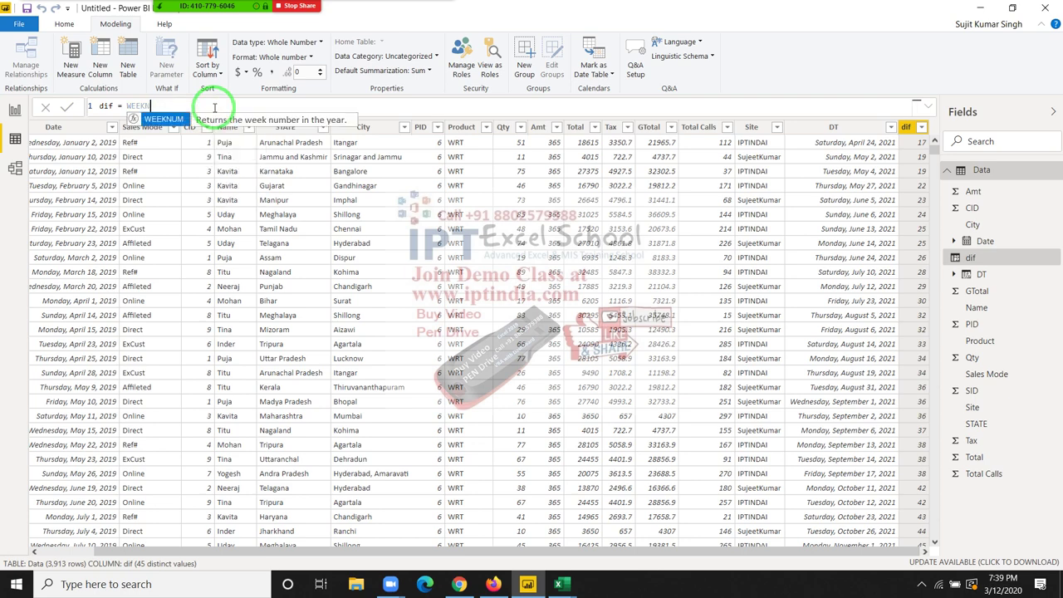
key(BackSpace)
key(BackSpace)
key(BackSpace)
key(BackSpace)
key(BackSpace)
text(EO)
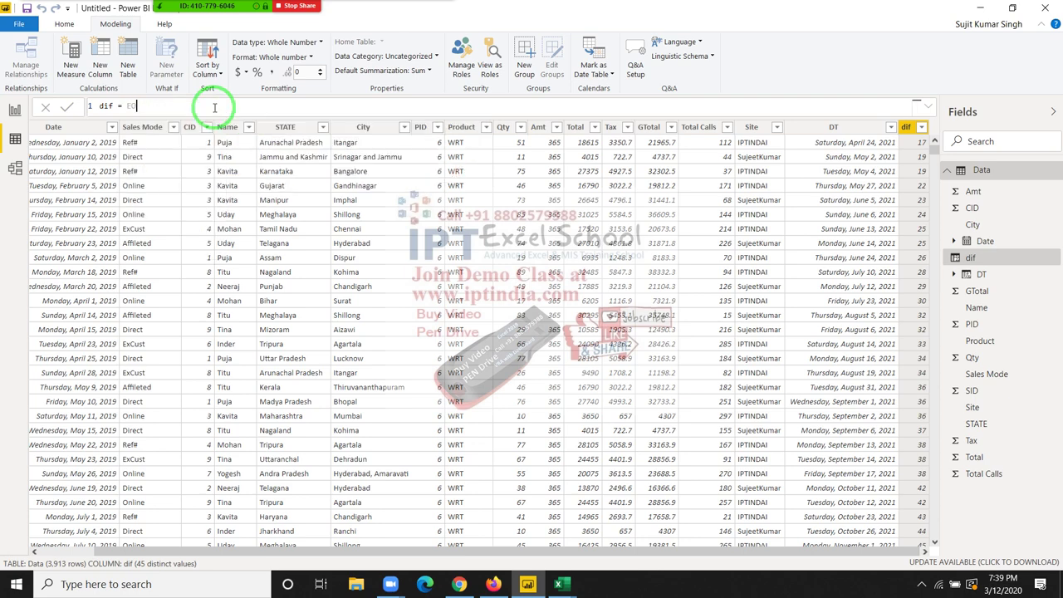
key(Tab)
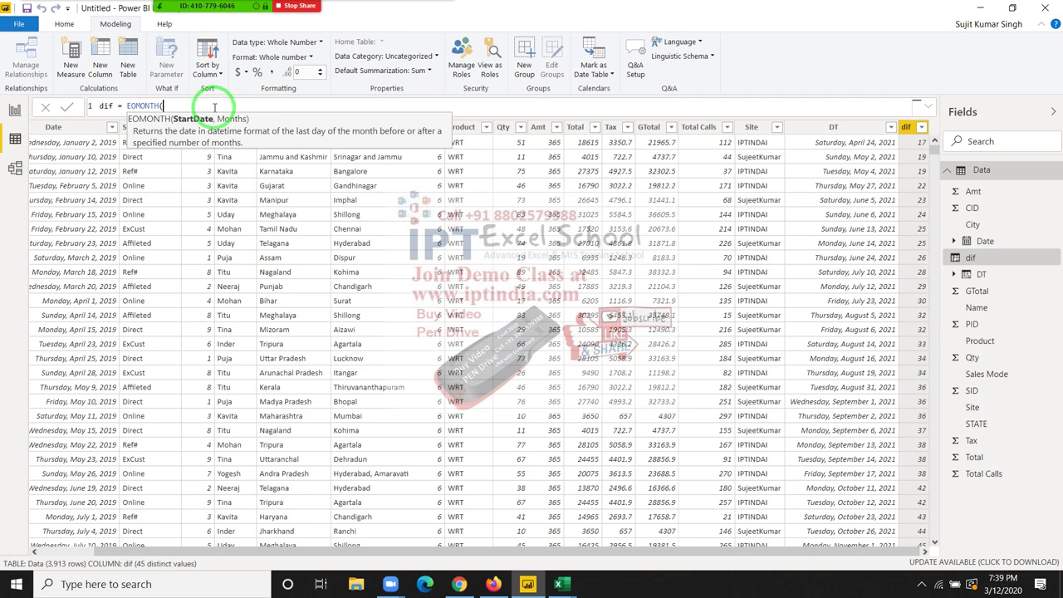
text(Data[DT])
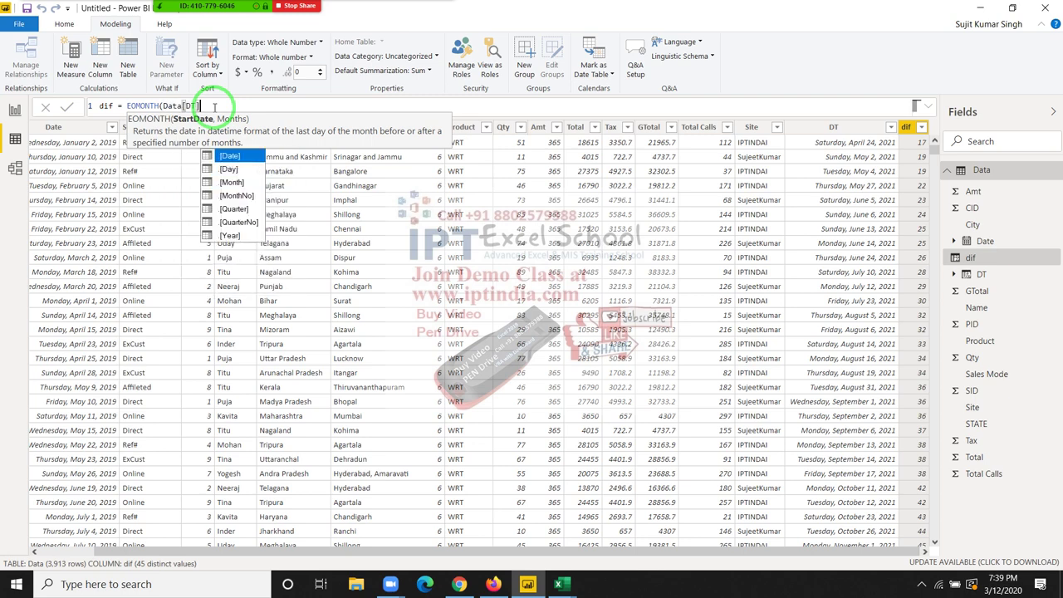
text(, )
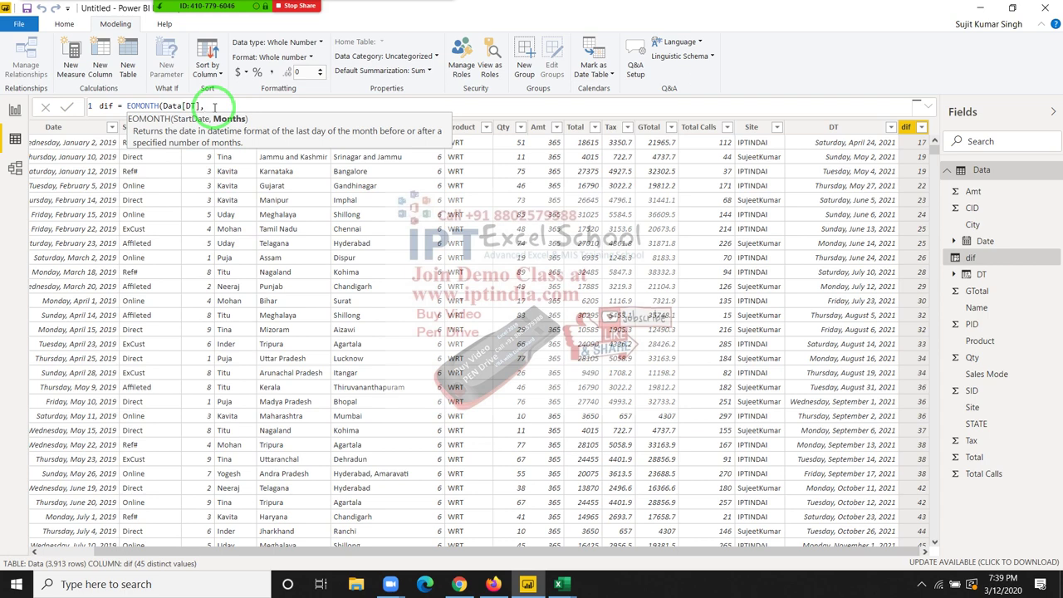
text(0))
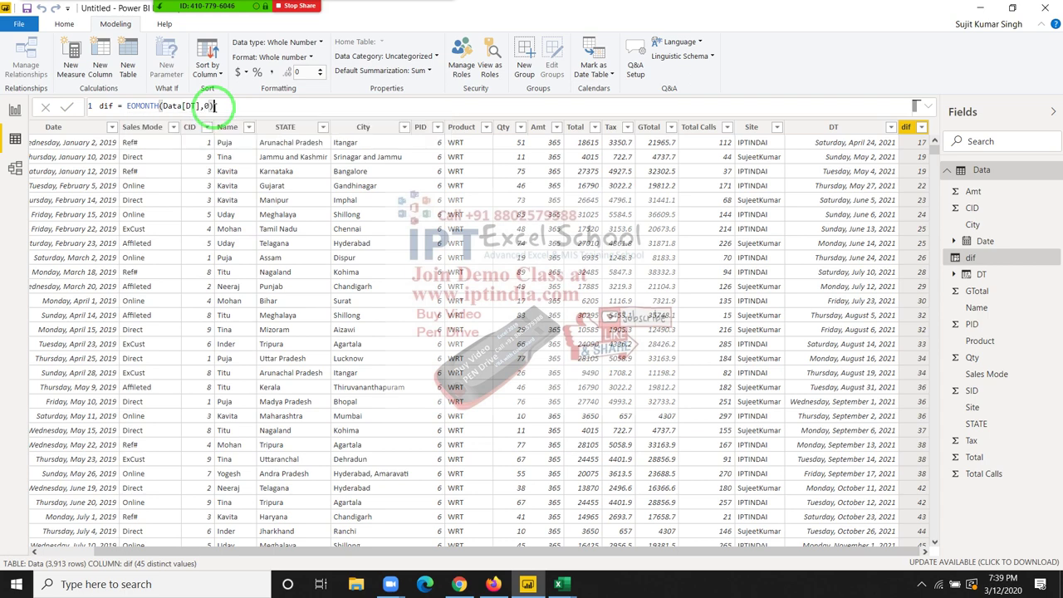
key(Return)
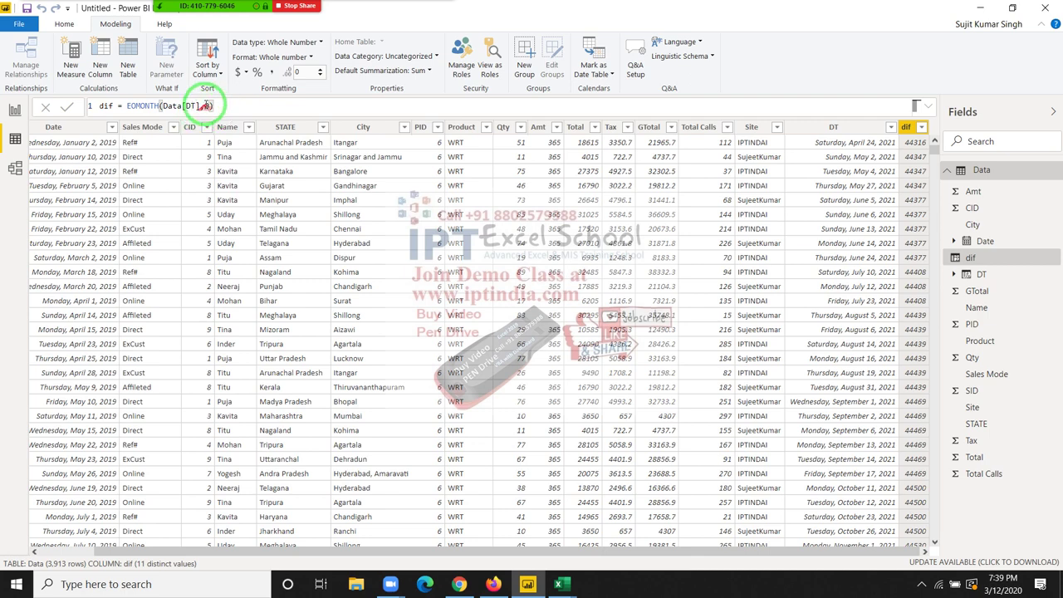
double_click(206, 105)
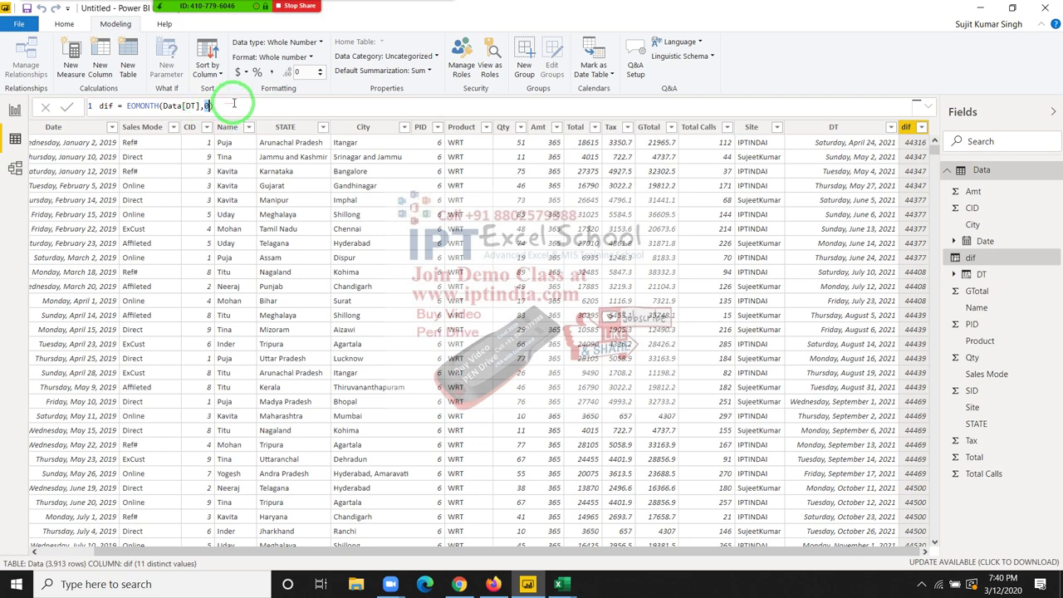
- Replace the dif formula with YEAR = CALENDAR(1/1/2020,12/31/2020) and commit it
click(234, 103)
key(BackSpace)
key(BackSpace)
key(BackSpace)
key(BackSpace)
key(BackSpace)
key(BackSpace)
key(BackSpace)
key(BackSpace)
key(BackSpace)
key(BackSpace)
key(BackSpace)
key(BackSpace)
key(BackSpace)
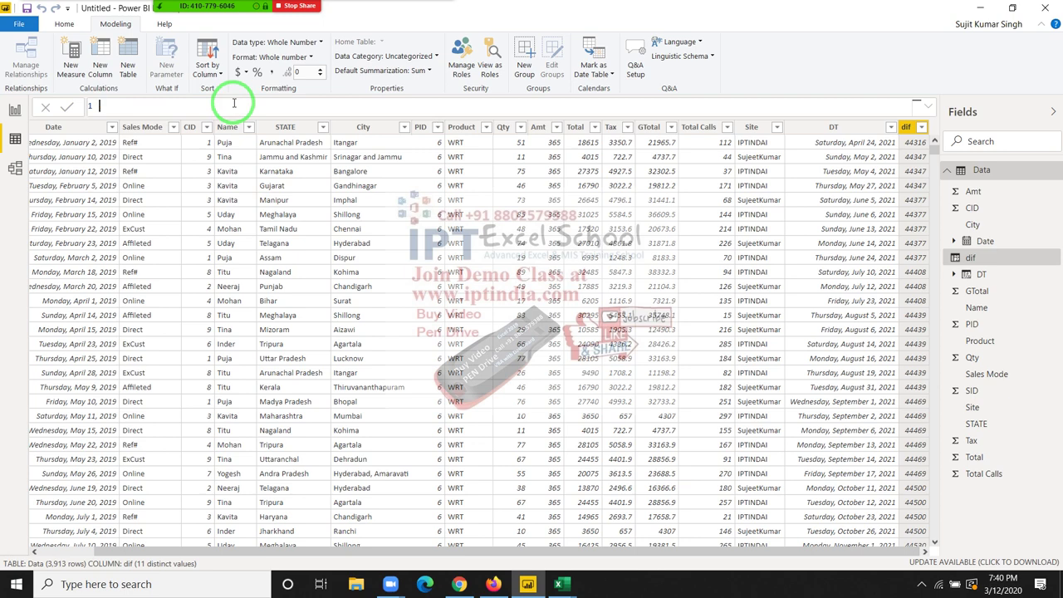
text(YEAR)
text(=C)
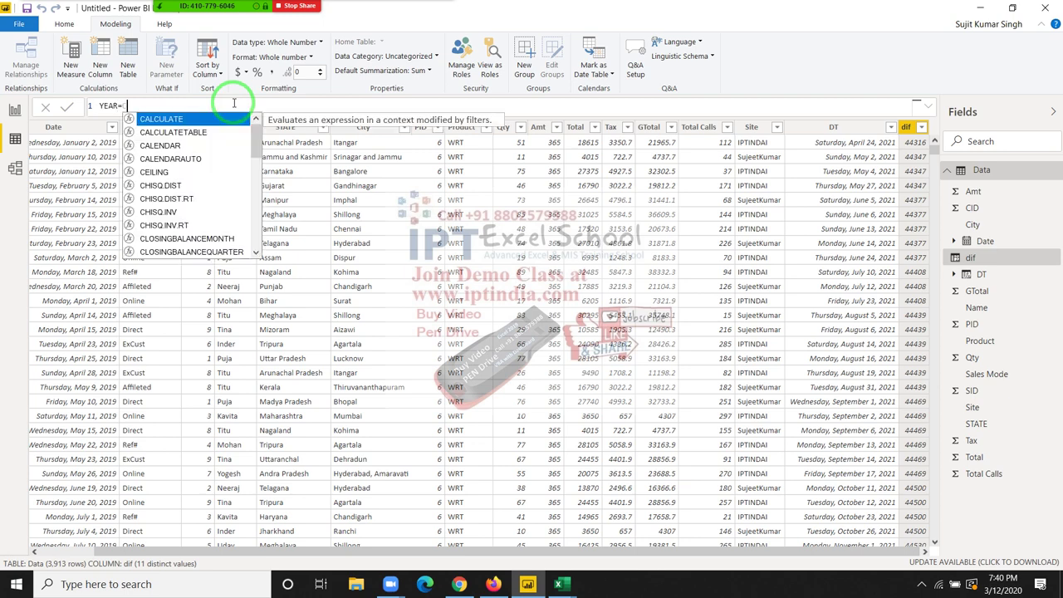
text(AL)
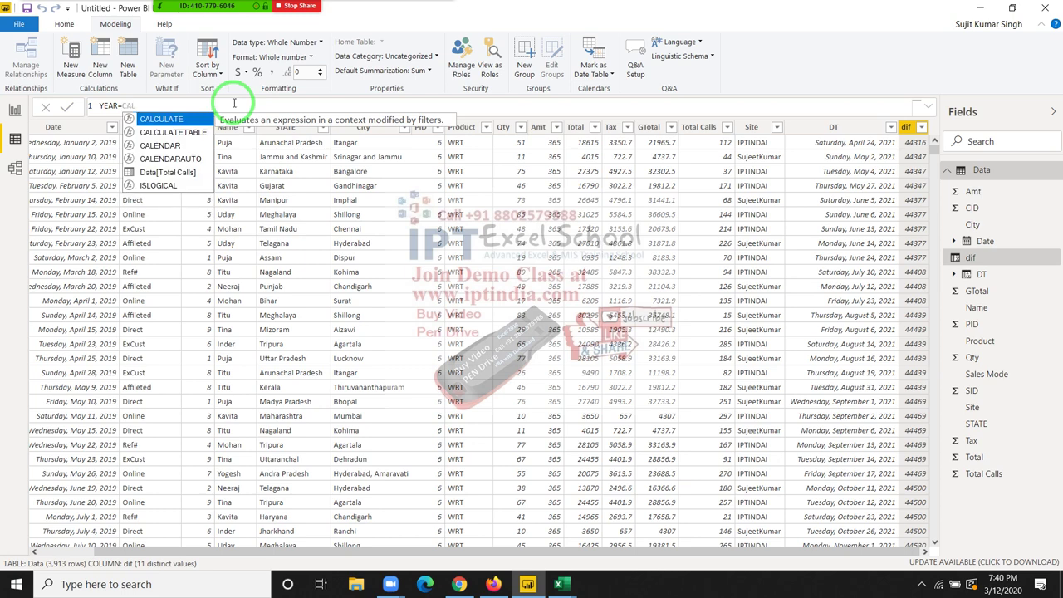
key(Down)
key(Down)
key(Tab)
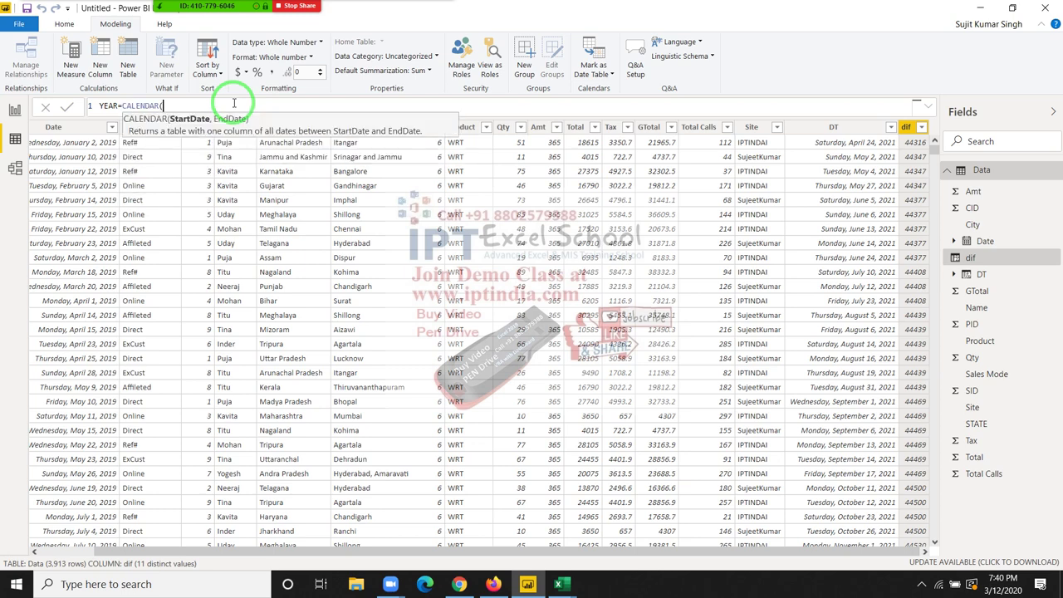
text(1)
text(/1/)
text(2020)
text(,)
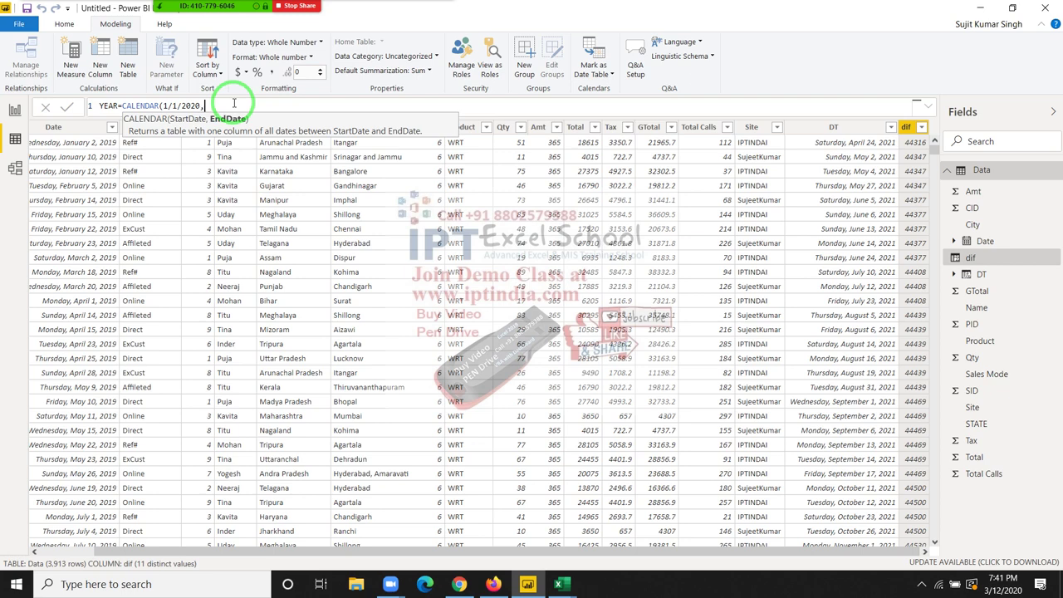
text(1)
text(2/31)
text(/)
text(2020))
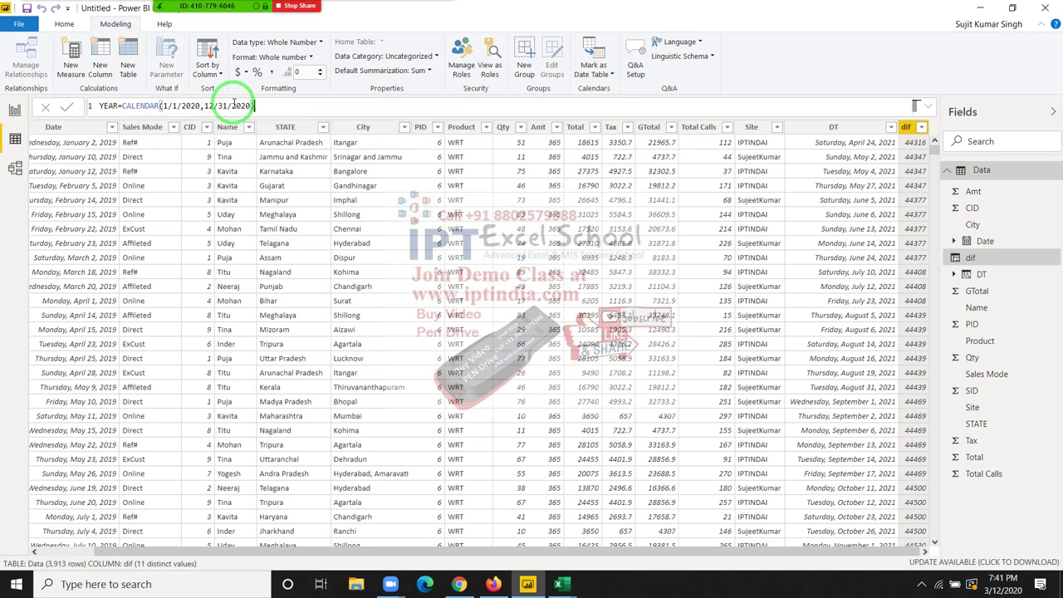
key(Return)
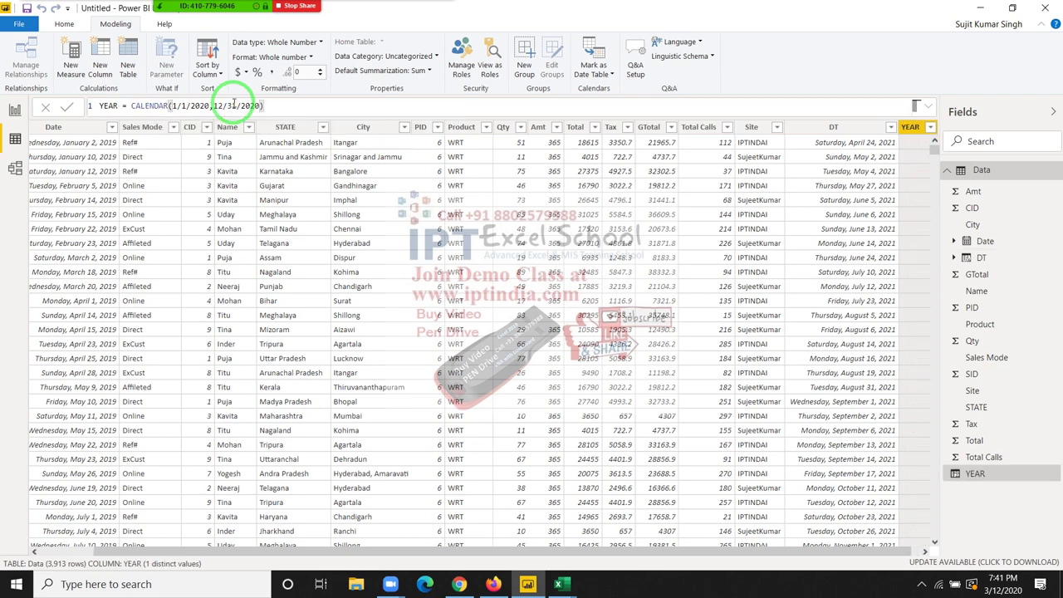
- Select the YEAR column in the grid to display its formula
click(365, 184)
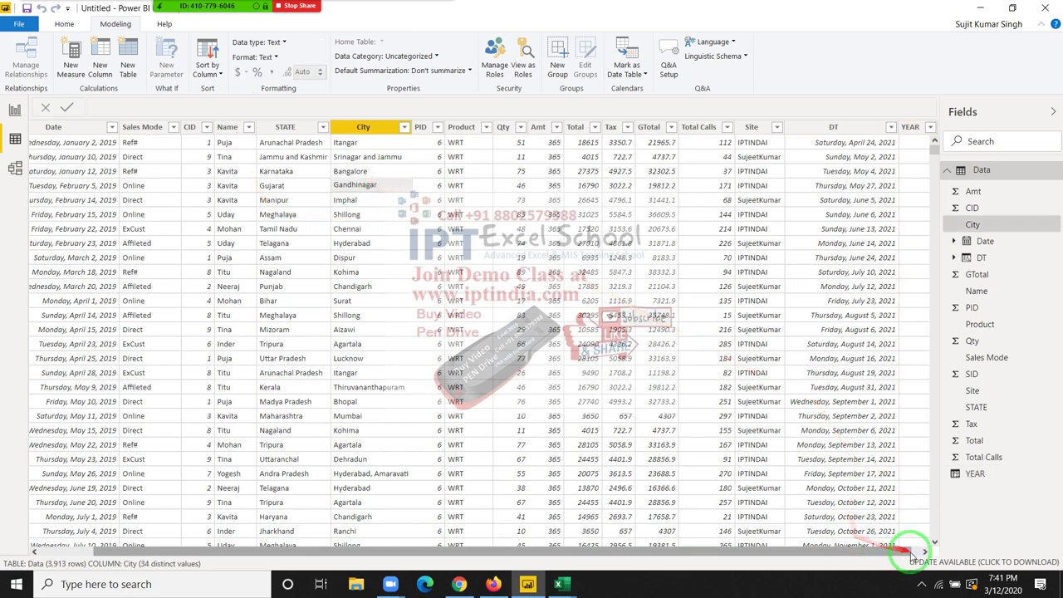
click(923, 551)
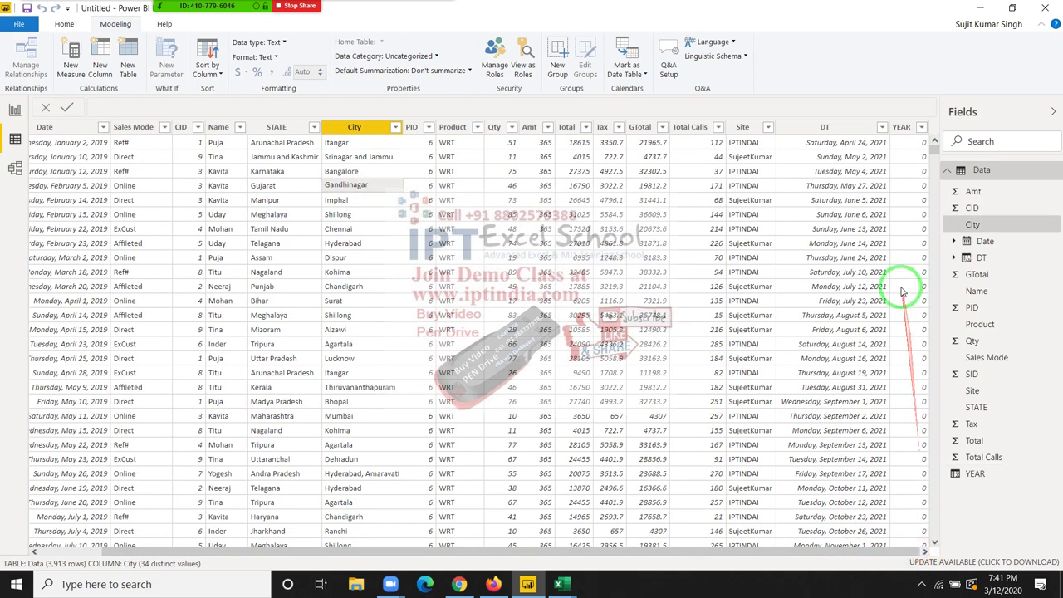
click(920, 148)
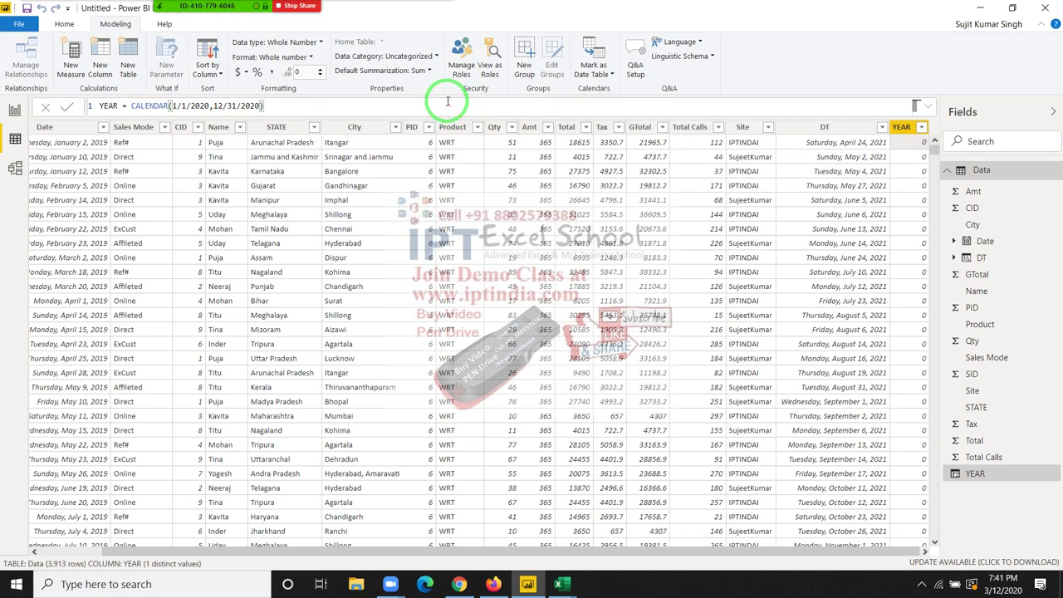
- Wrap both CALENDAR dates in double quotes: "1/1/2020" and "12/31/2020"
click(258, 106)
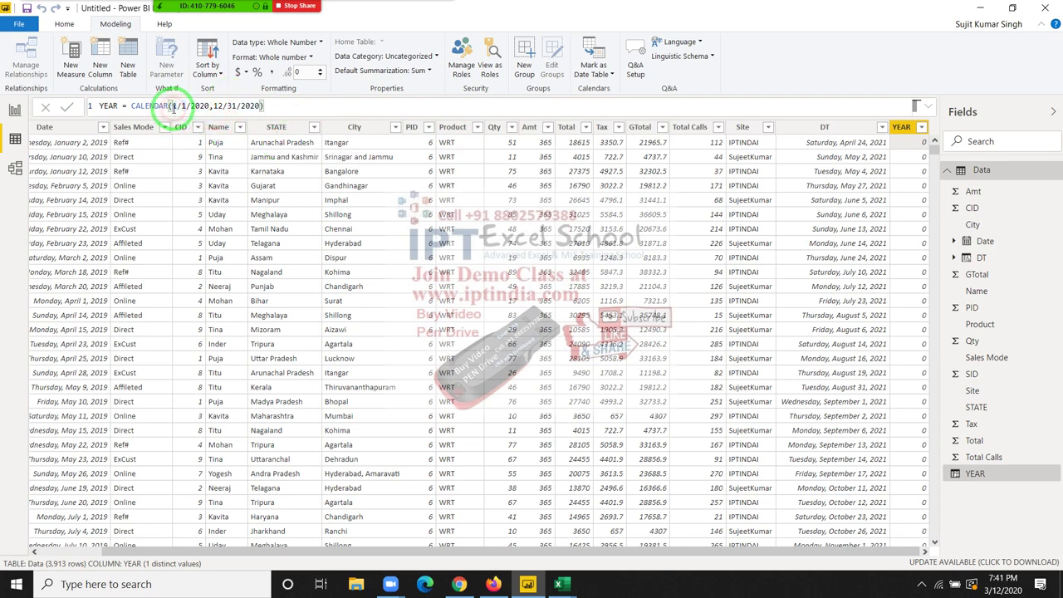
text(1)
click(214, 106)
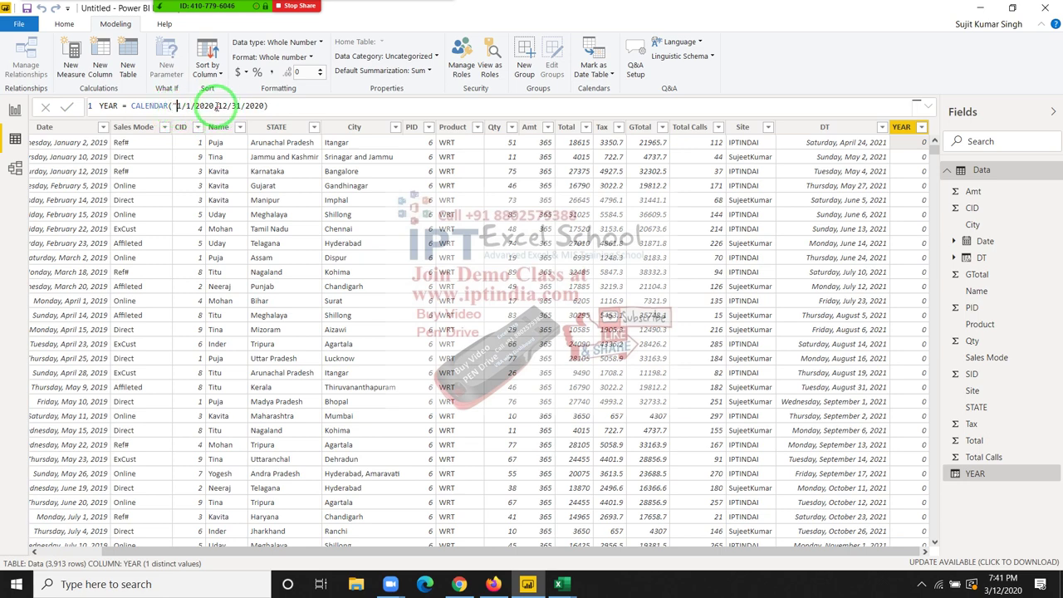
text(",)
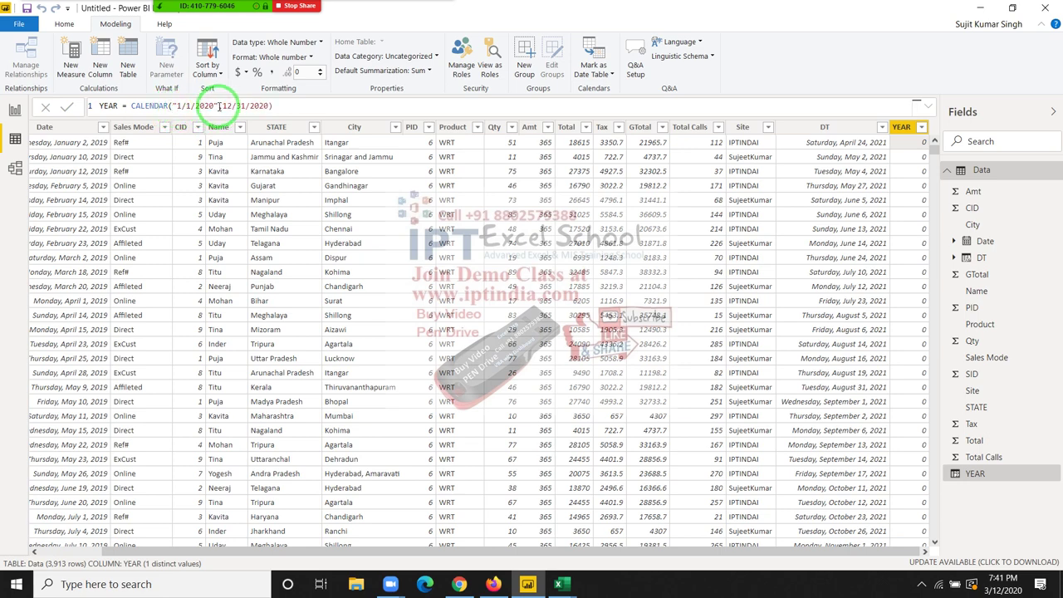
click(225, 105)
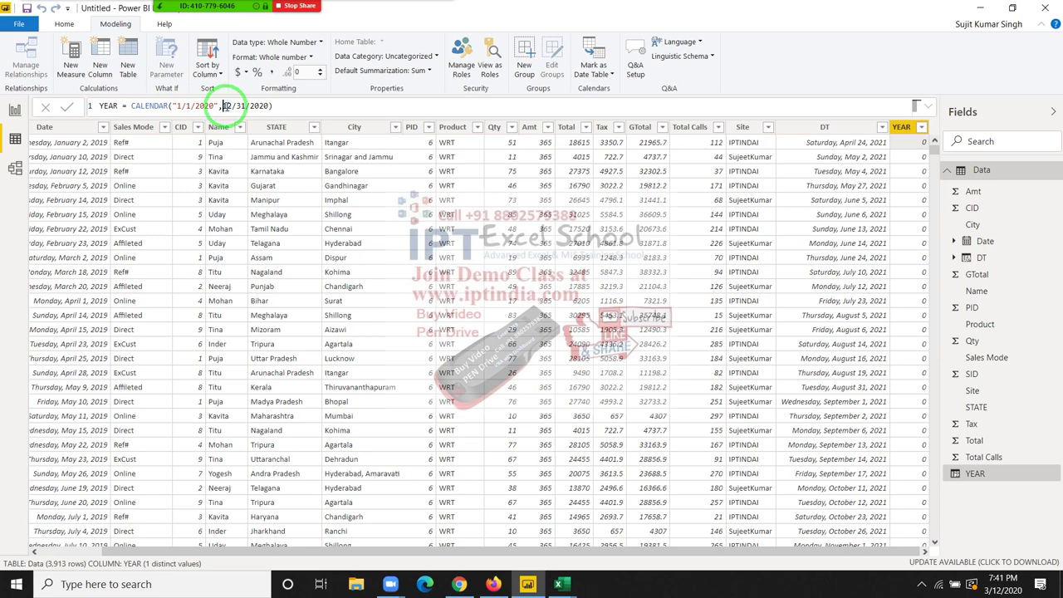
text(")
click(272, 106)
text(")
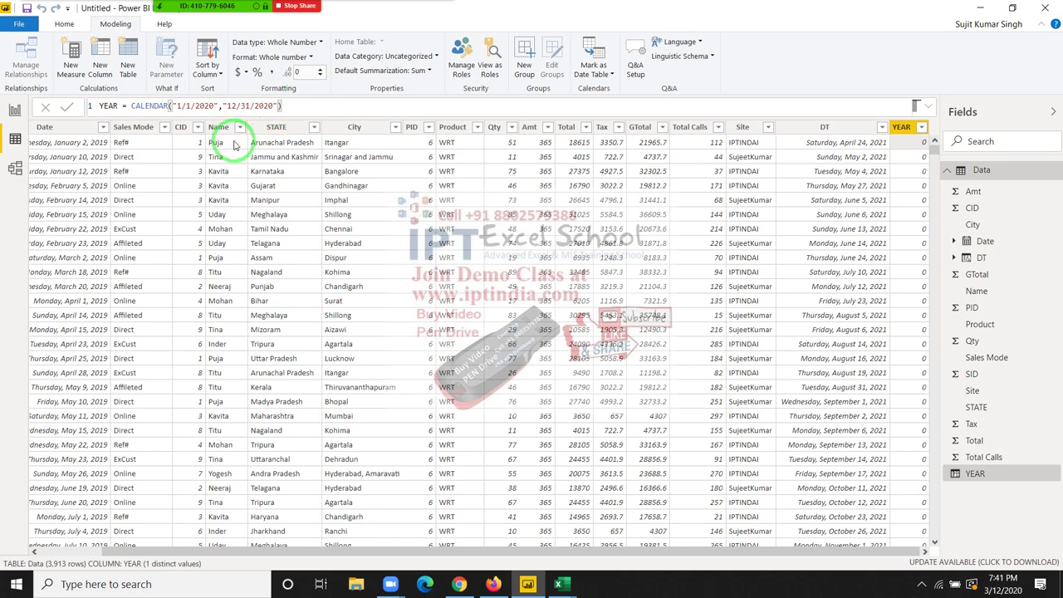
- Commit the quoted formula, then remove all four quotes and recommit CALENDAR(1/1/2020,12/31/2020)
key(Return)
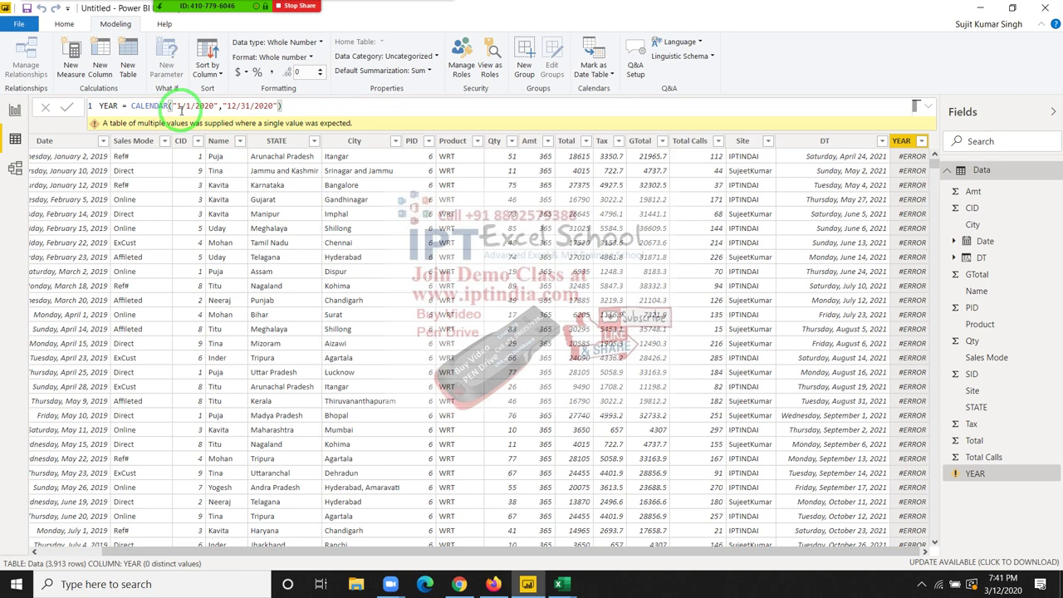
click(178, 106)
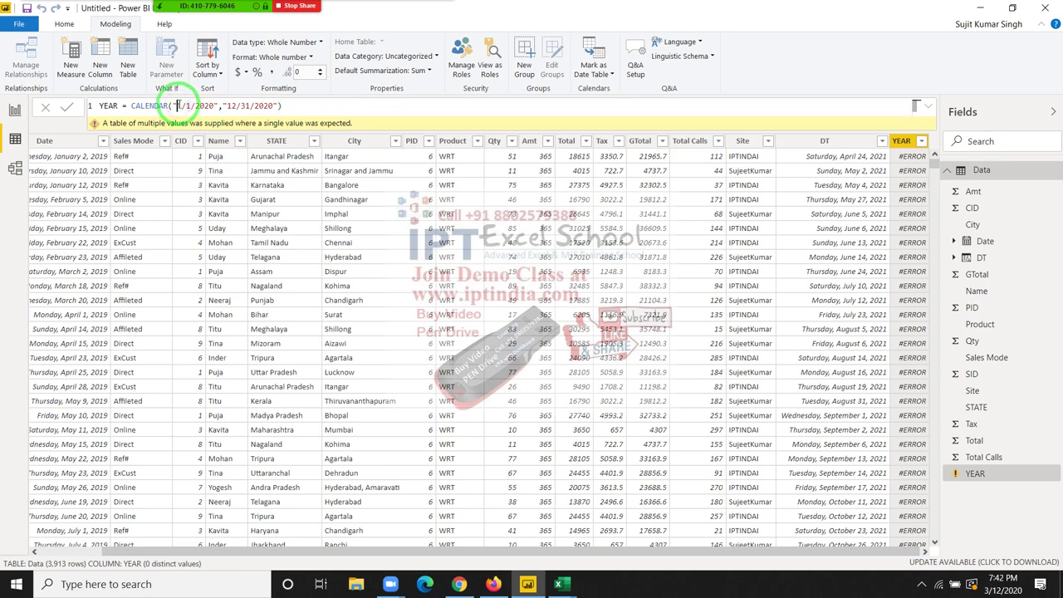
key(BackSpace)
click(212, 105)
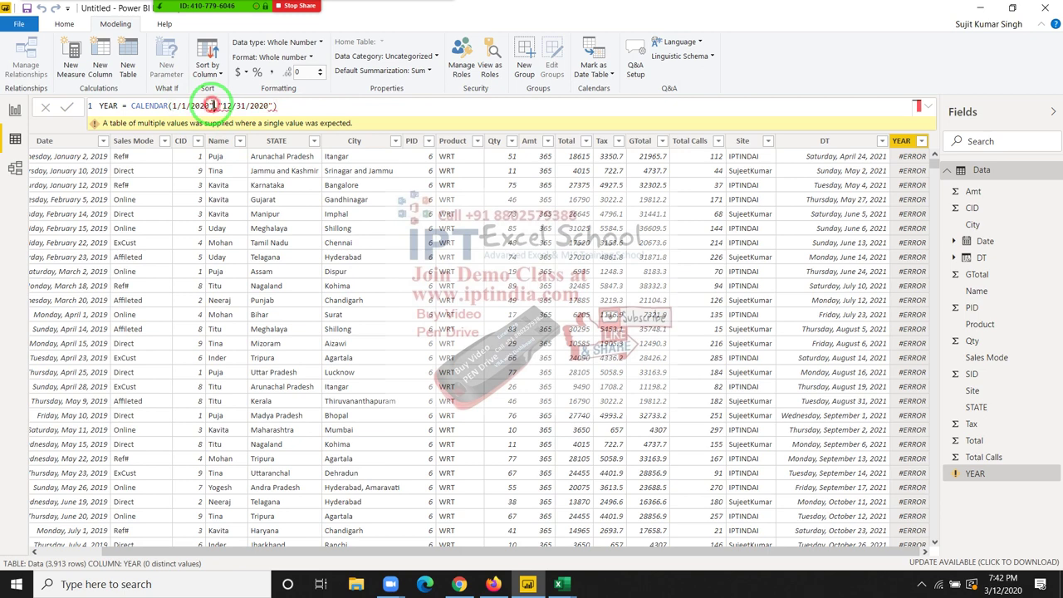
key(BackSpace)
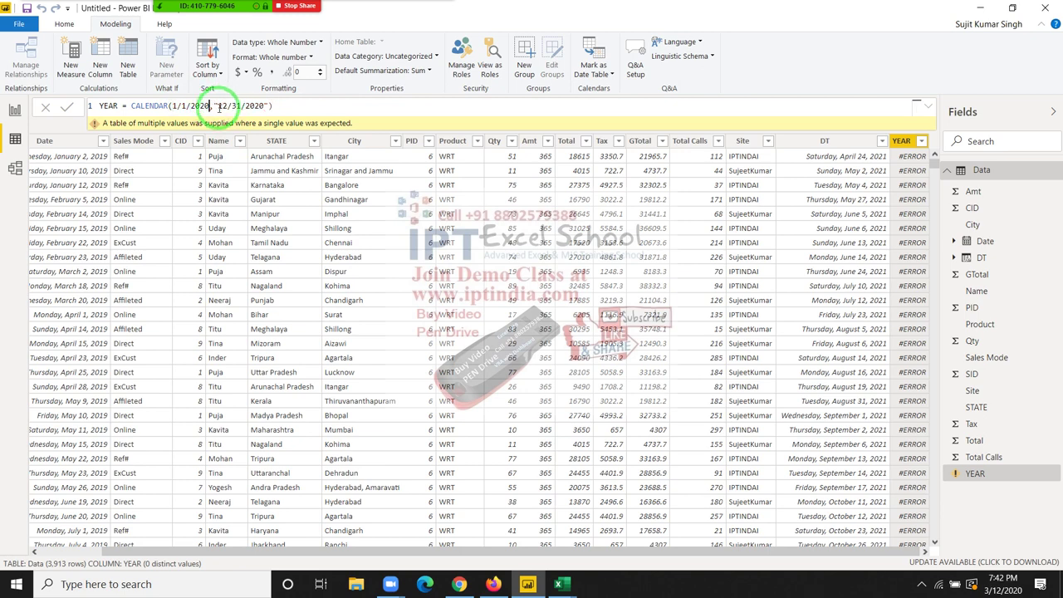
click(219, 105)
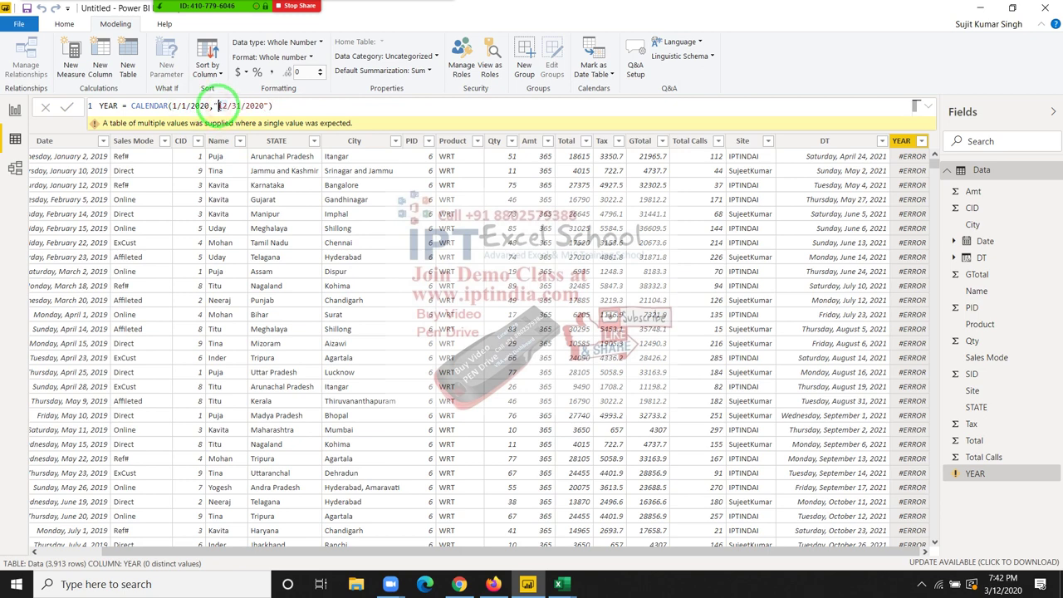
key(BackSpace)
click(260, 105)
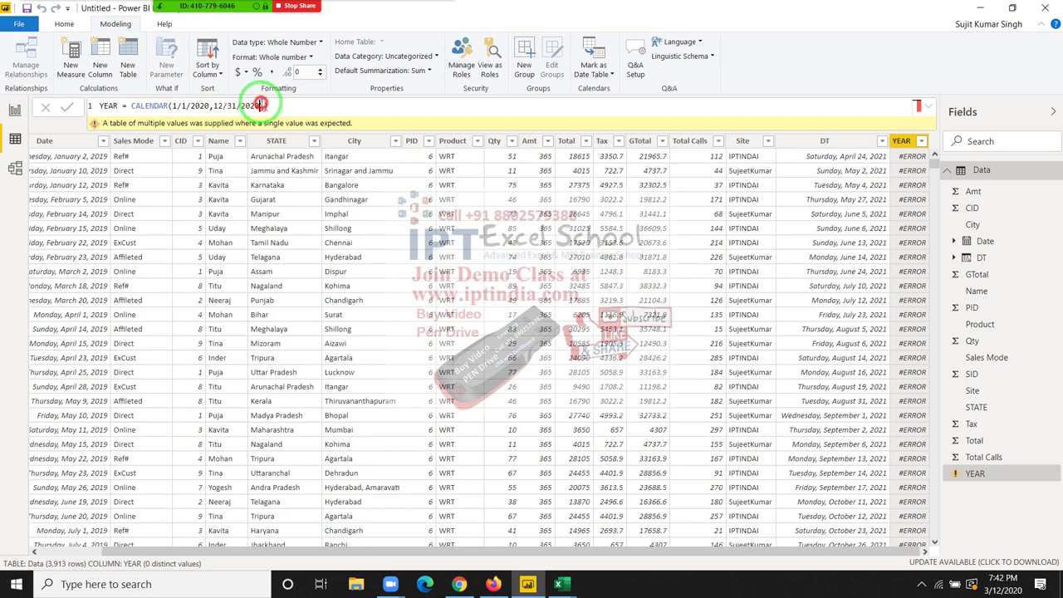
key(BackSpace)
key(Return)
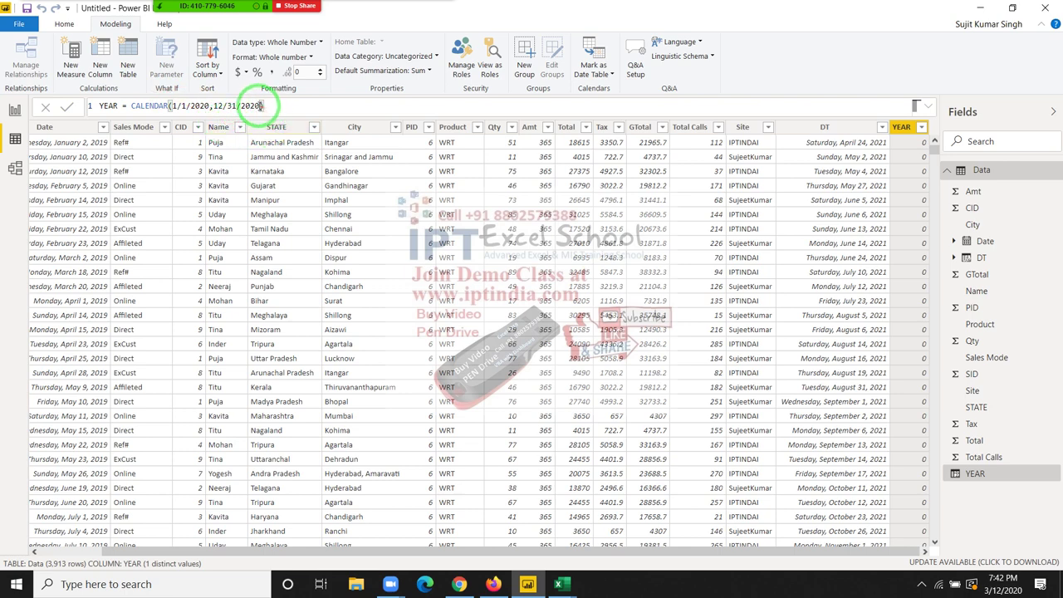
- Rewrite the arguments as CALENDAR(DATE(2020,1,1),DATE(2020,12,31)) and commit the YEAR formula
key(BackSpace)
key(BackSpace)
key(BackSpace)
key(BackSpace)
key(BackSpace)
key(BackSpace)
key(BackSpace)
key(BackSpace)
key(BackSpace)
key(BackSpace)
key(BackSpace)
key(BackSpace)
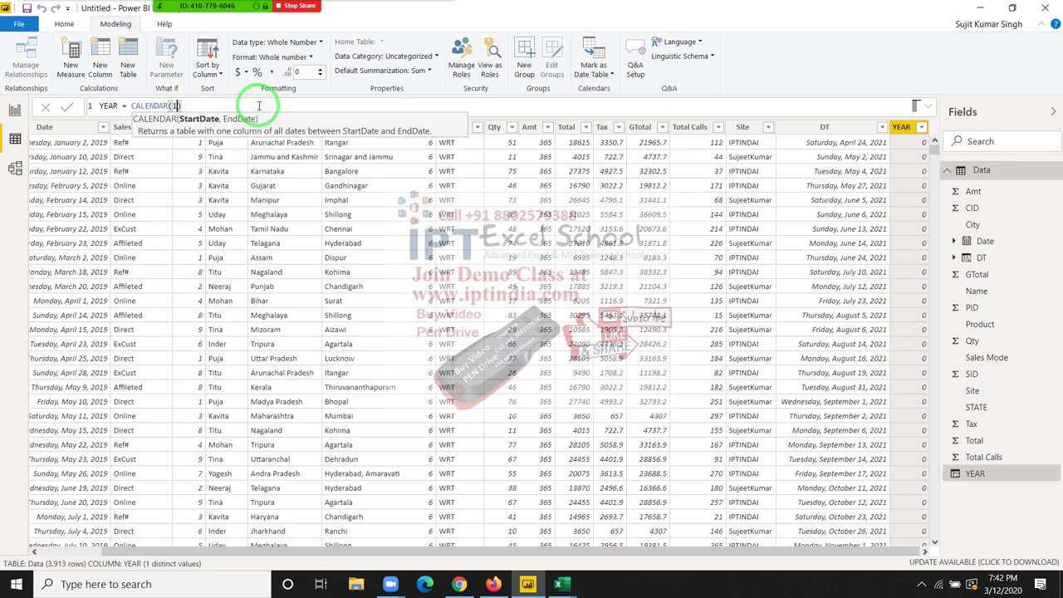
key(BackSpace)
text(DATE)
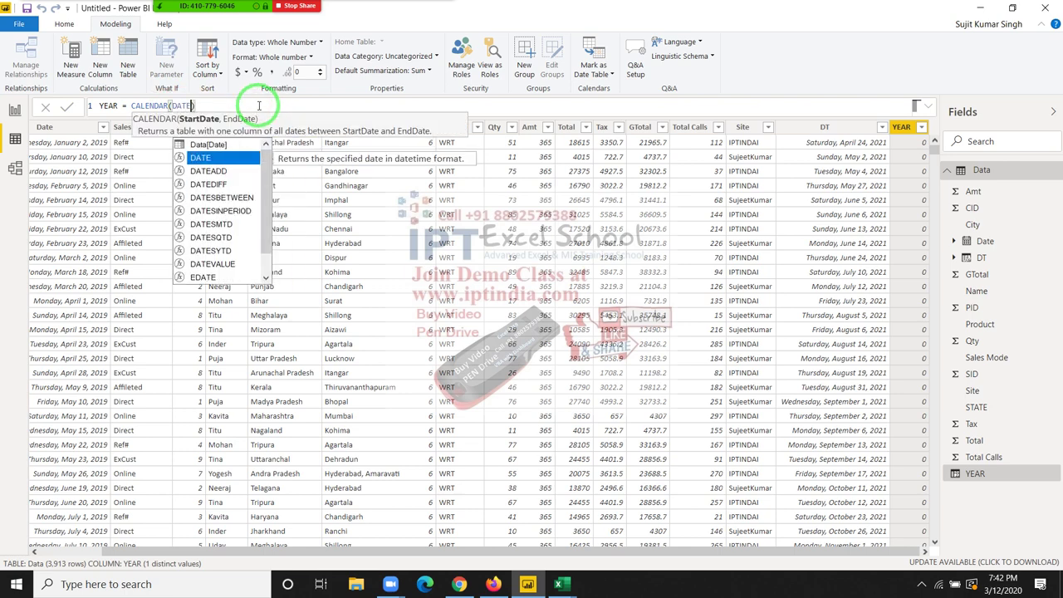
text((20)
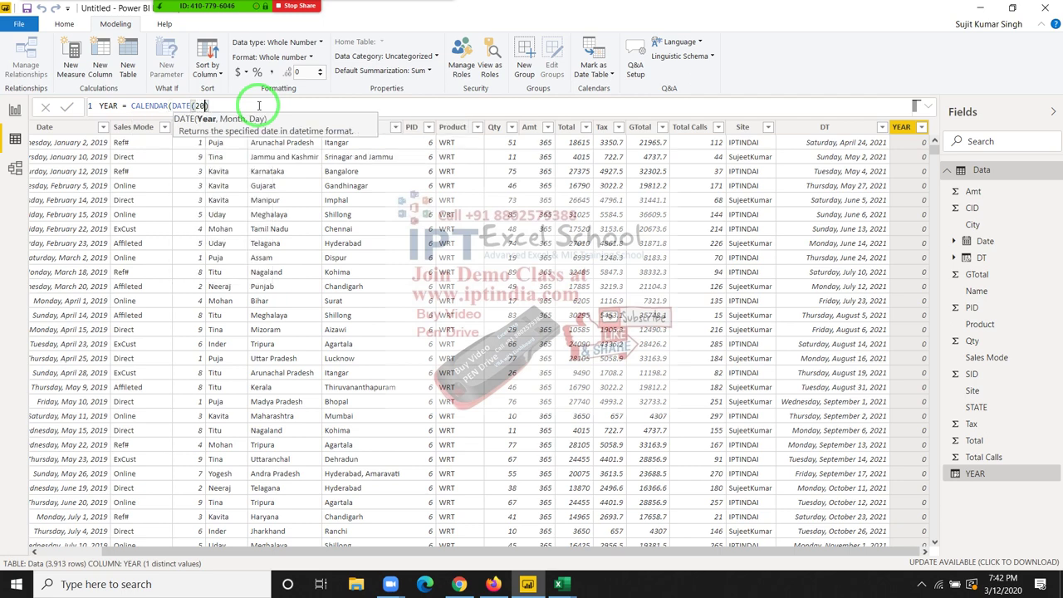
text(20,1)
text(,1))
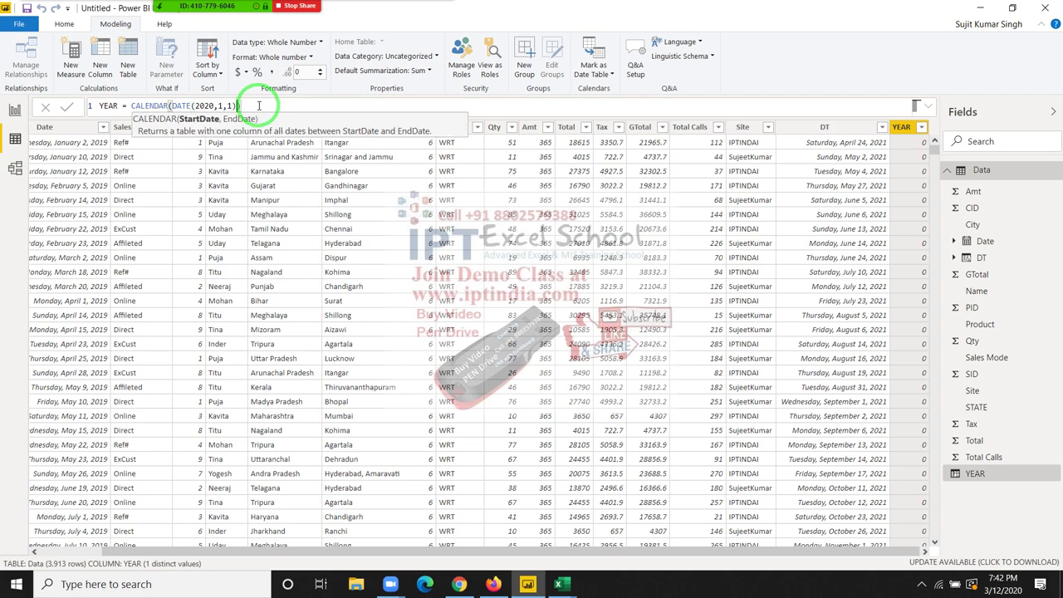
text(,)
text(DATE)
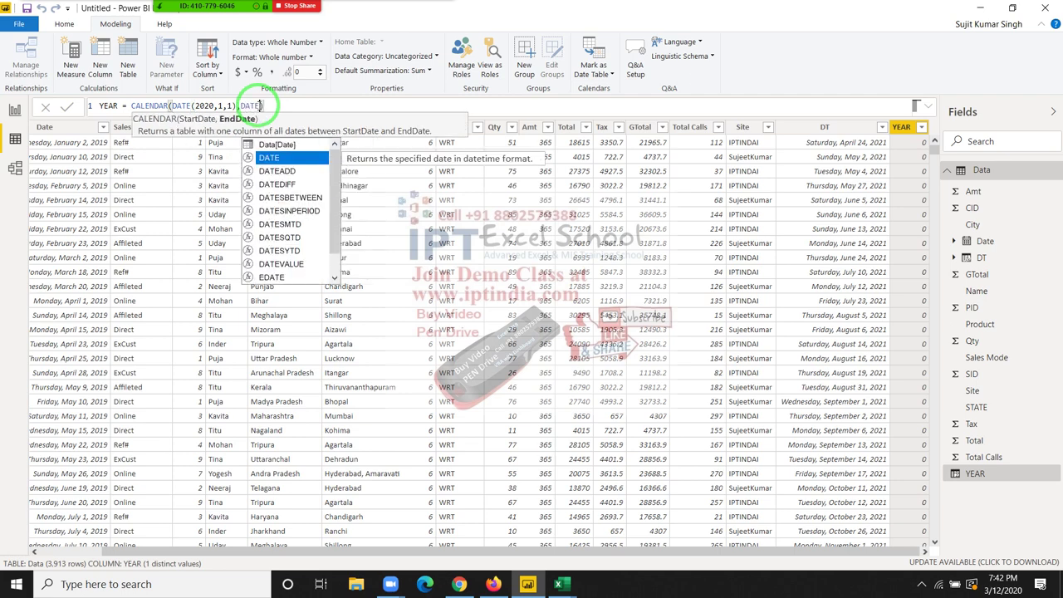
text((20)
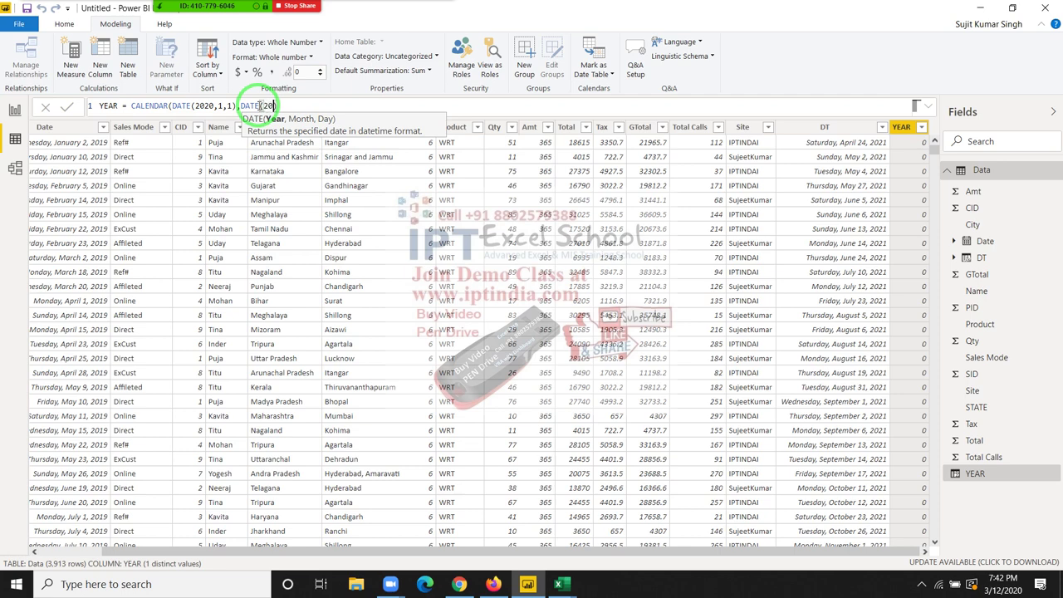
text(20)
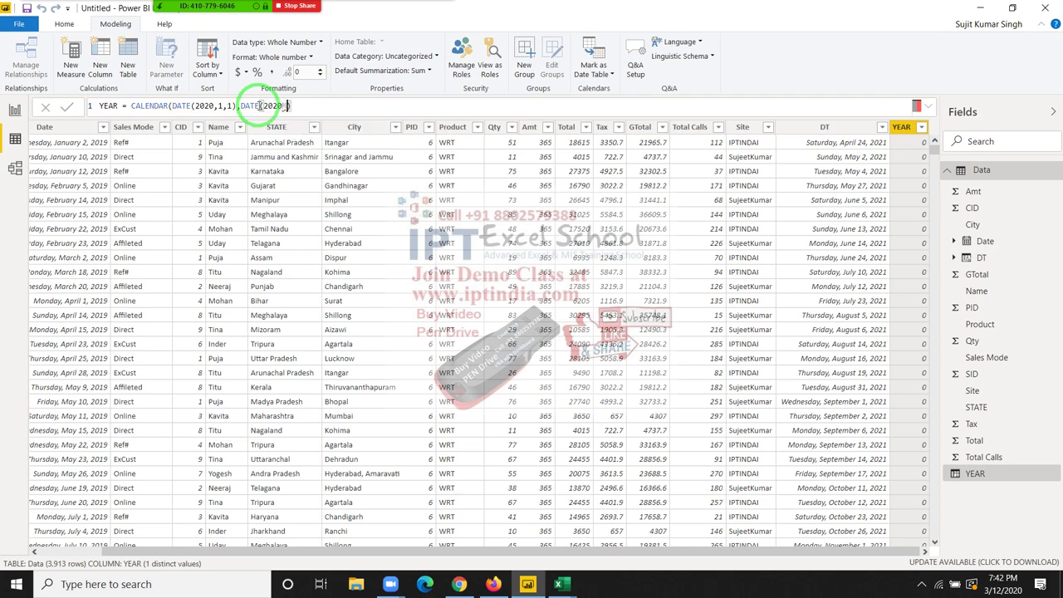
text(,)
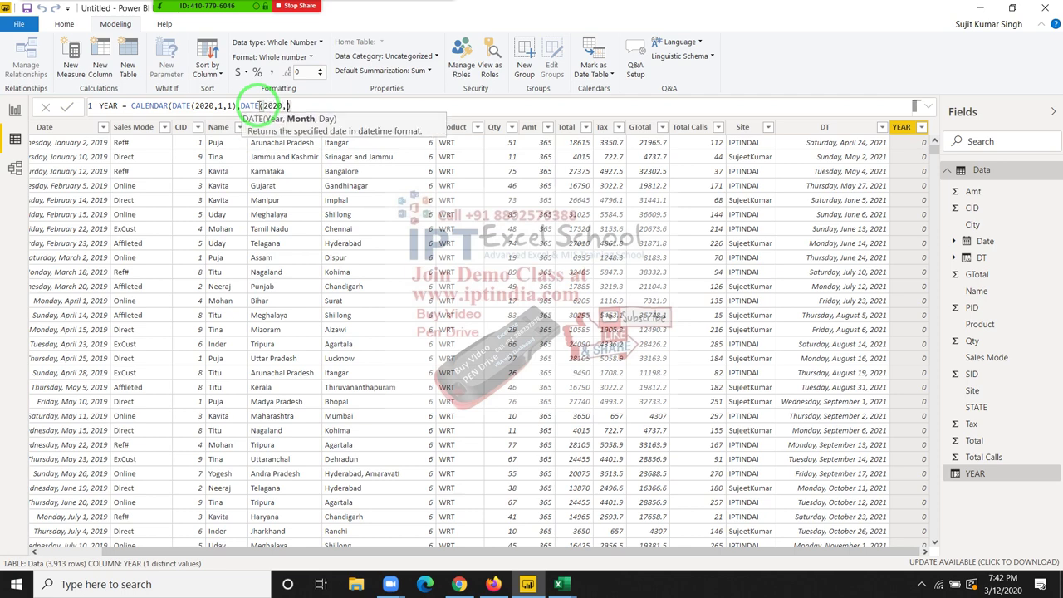
text(12,3)
text(1)
text())
key(Return)
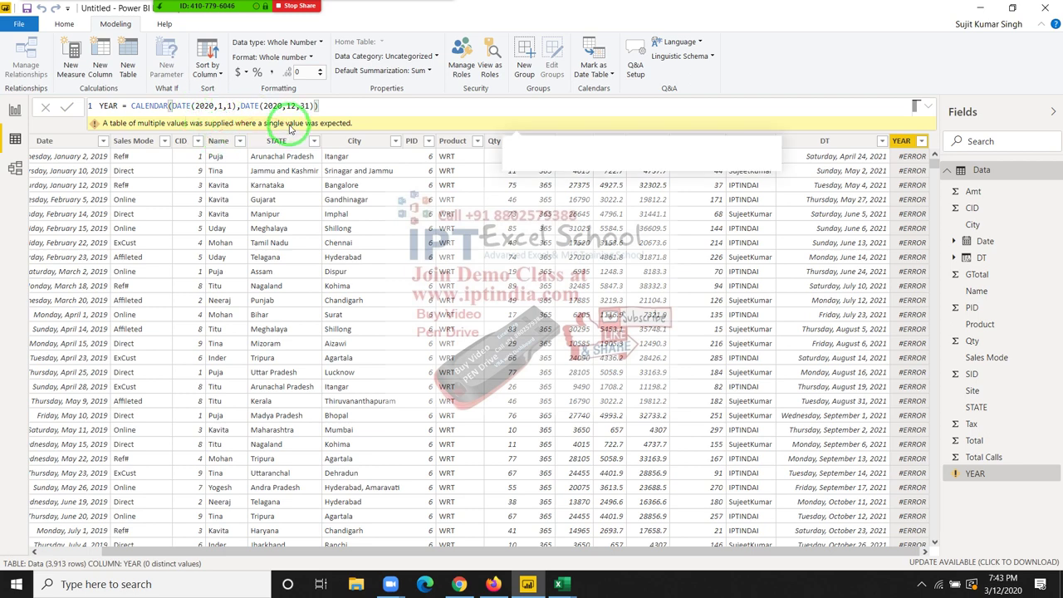
- Replace the DATE-based CALENDAR arguments with CALENDARAUTO() using autocomplete
click(240, 105)
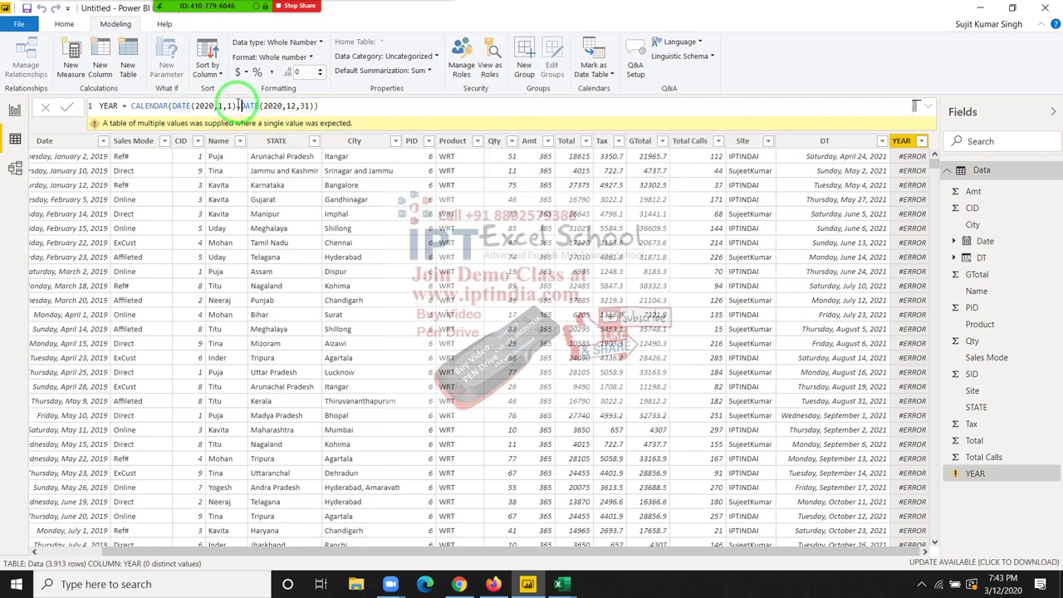
click(237, 105)
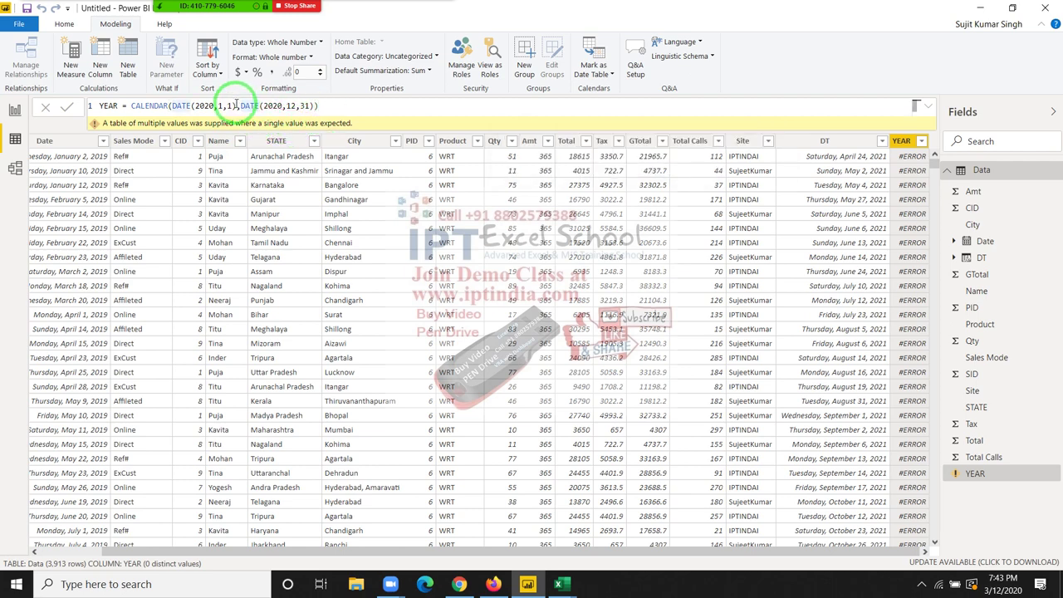
click(245, 106)
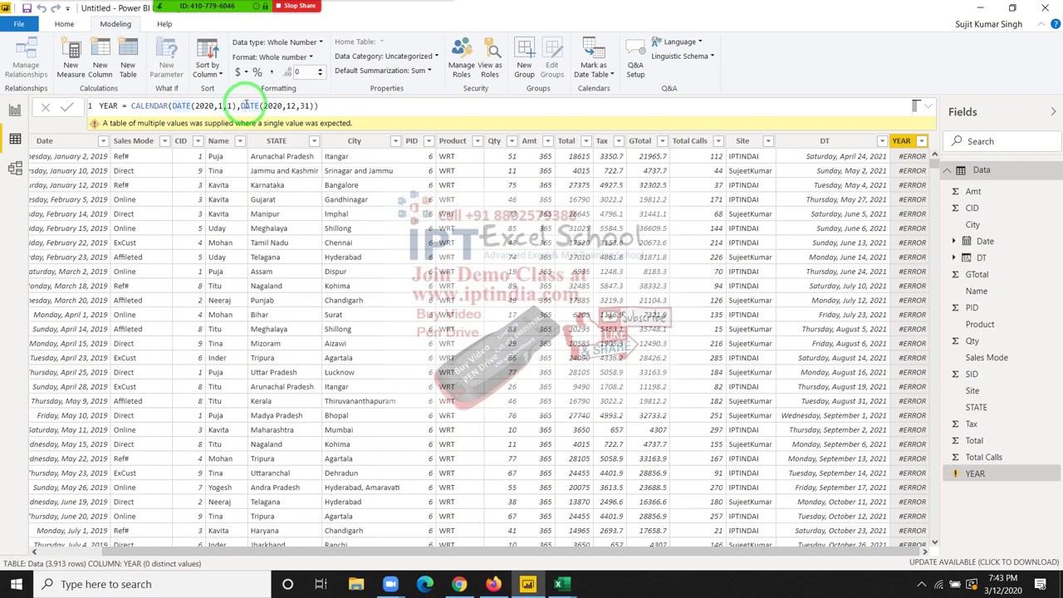
click(389, 101)
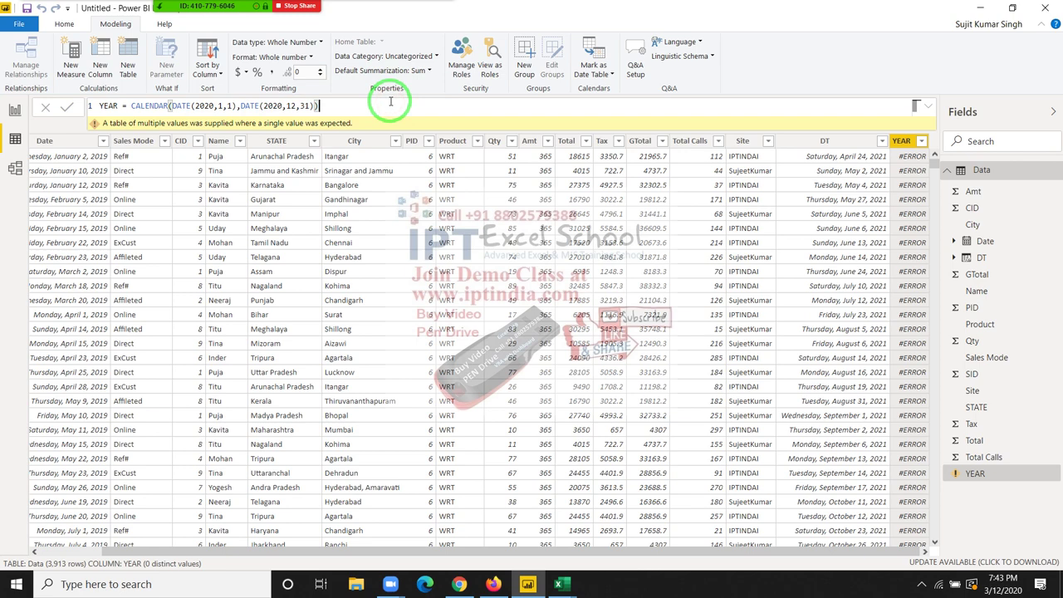
key(BackSpace)
key(BackSpace)
key(BackSpace)
key(BackSpace)
key(BackSpace)
key(BackSpace)
key(BackSpace)
key(BackSpace)
key(BackSpace)
key(BackSpace)
key(BackSpace)
key(BackSpace)
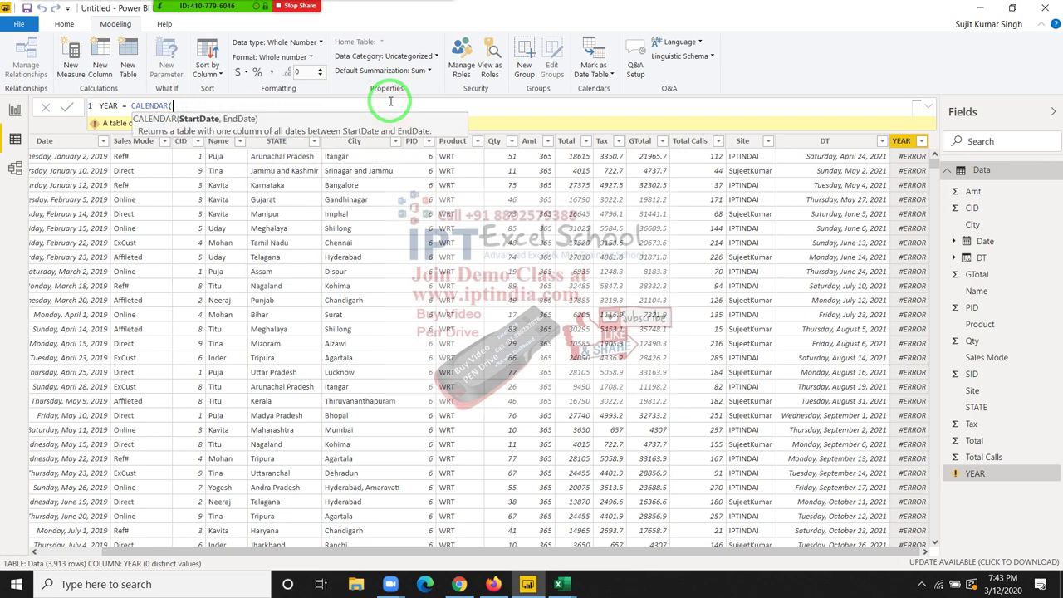
key(BackSpace)
key(BackSpace)
key(BackSpace)
key(BackSpace)
key(BackSpace)
key(BackSpace)
key(BackSpace)
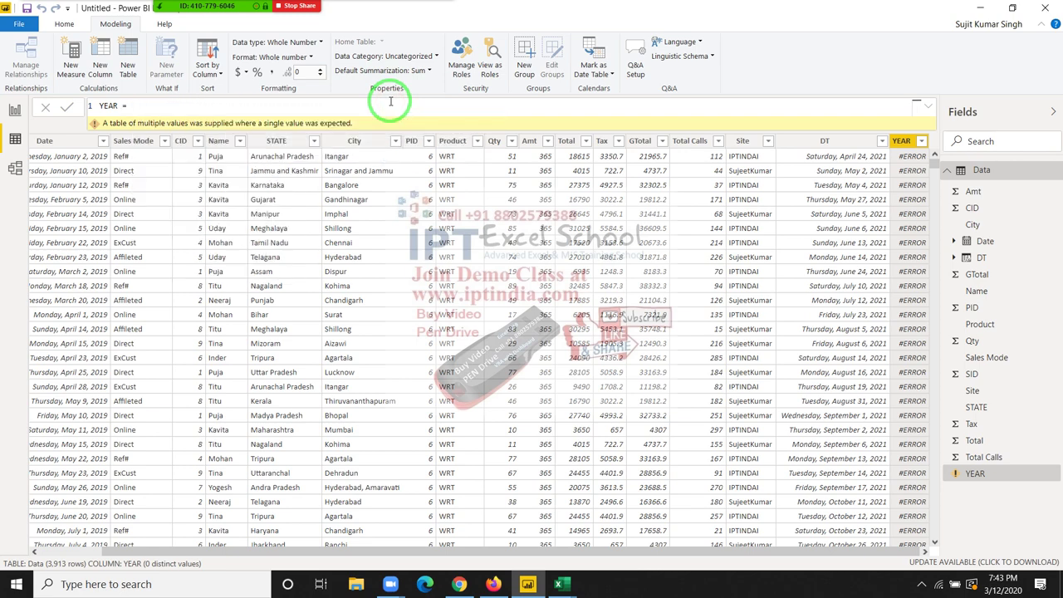
text(CA)
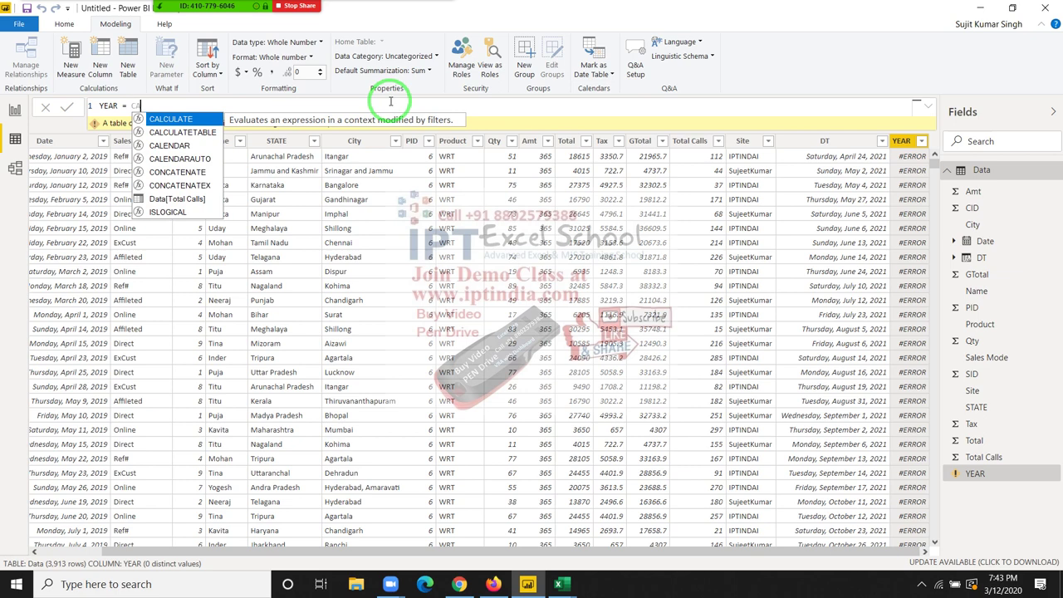
key(Down)
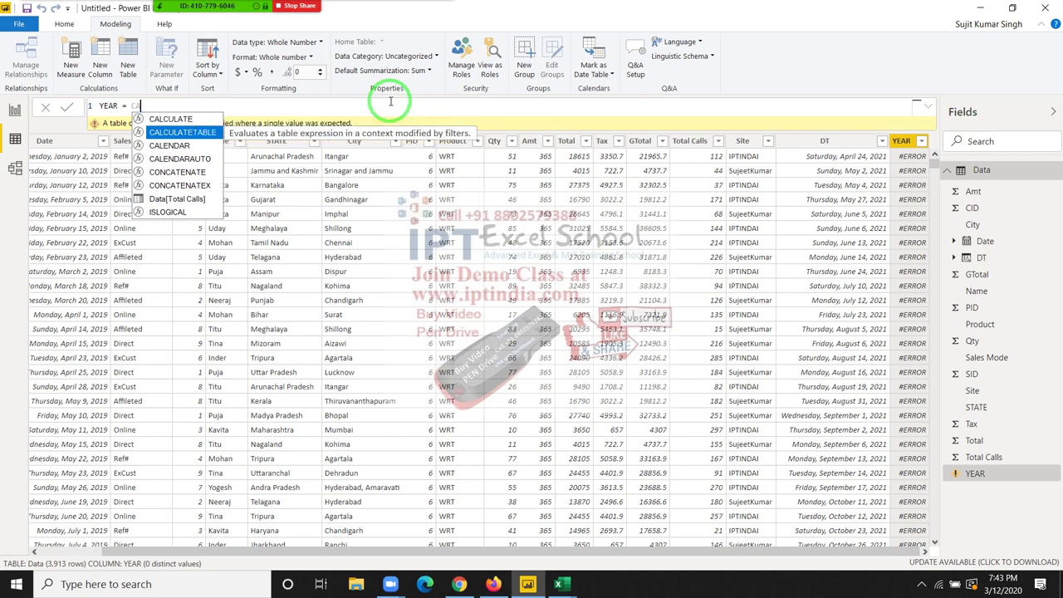
key(Down)
key(Down)
key(Tab)
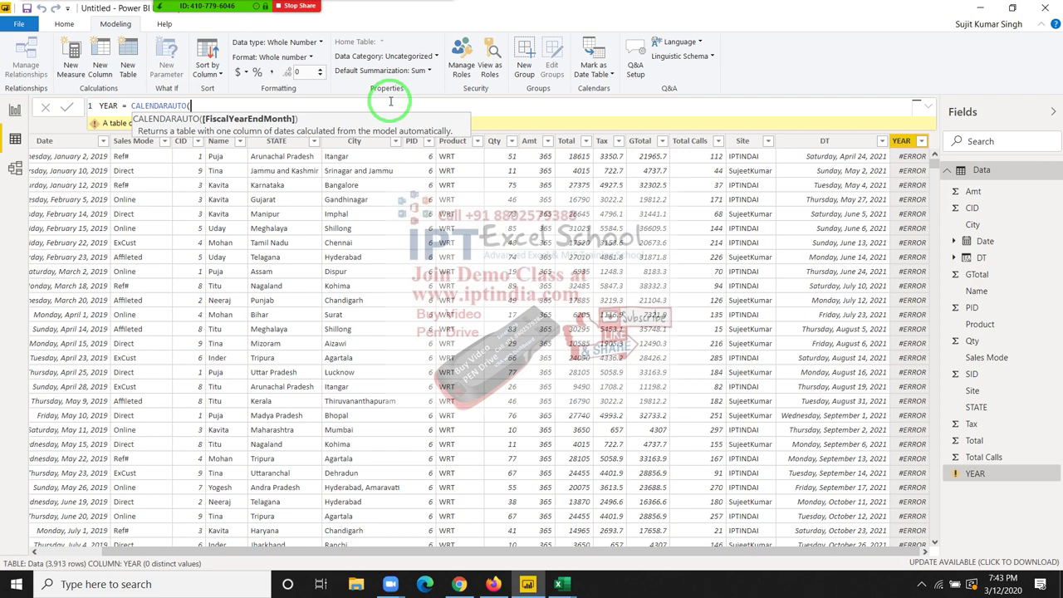
text())
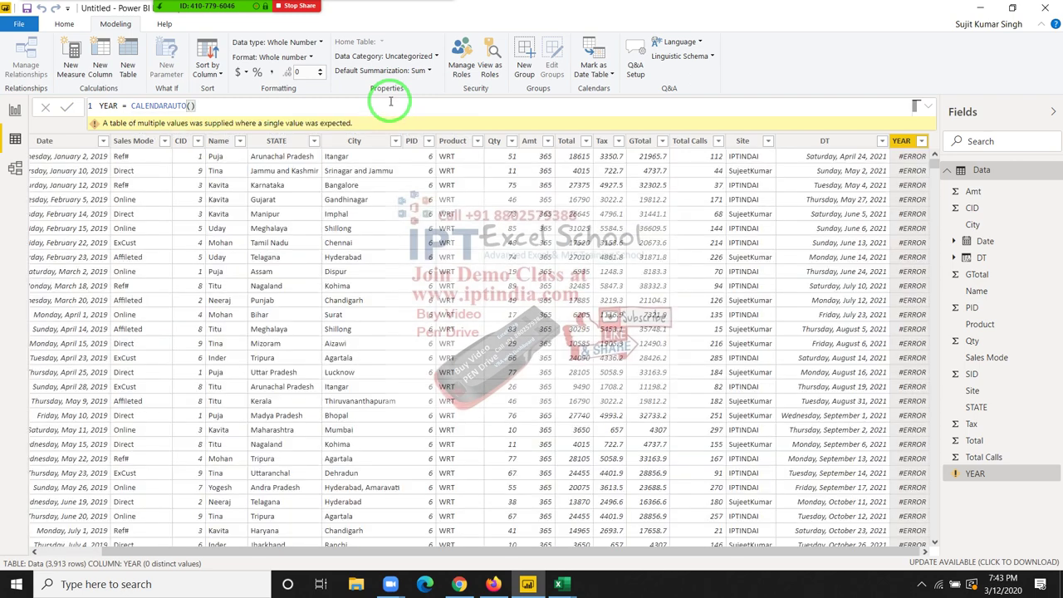
- Select all of the YEAR formula text and delete it
click(288, 109)
key(ctrl+a)
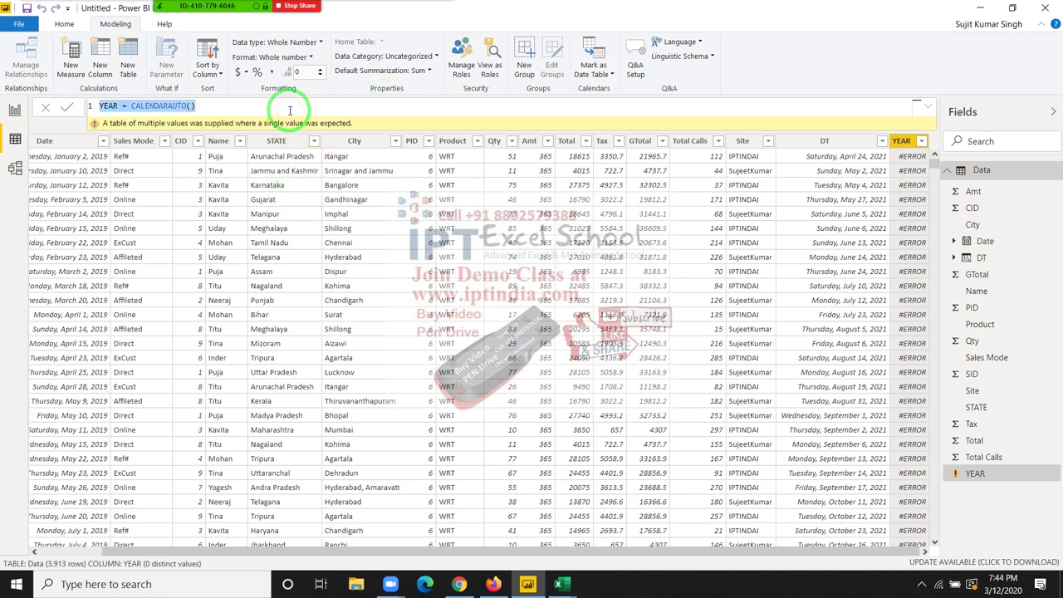
key(BackSpace)
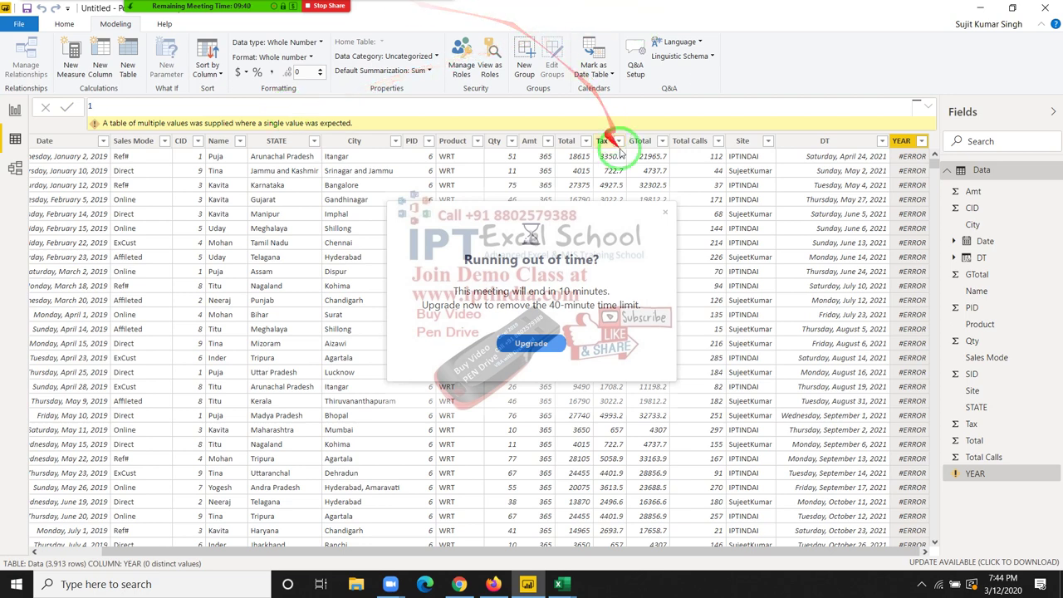
- Dismiss the meeting time-limit popup and cancel a trial edit of the YEAR formula
click(665, 214)
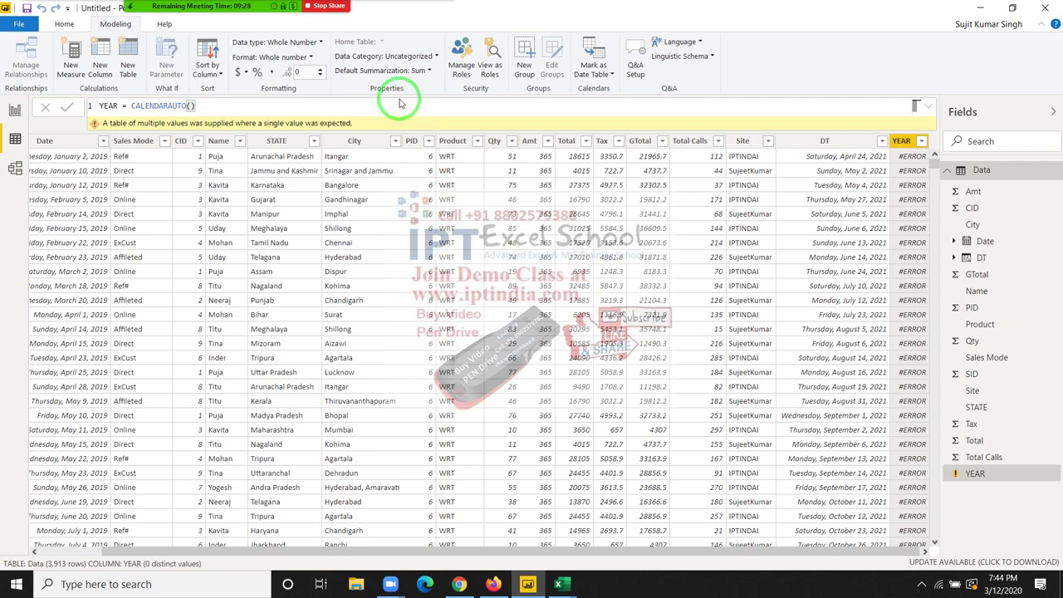
click(399, 102)
click(395, 112)
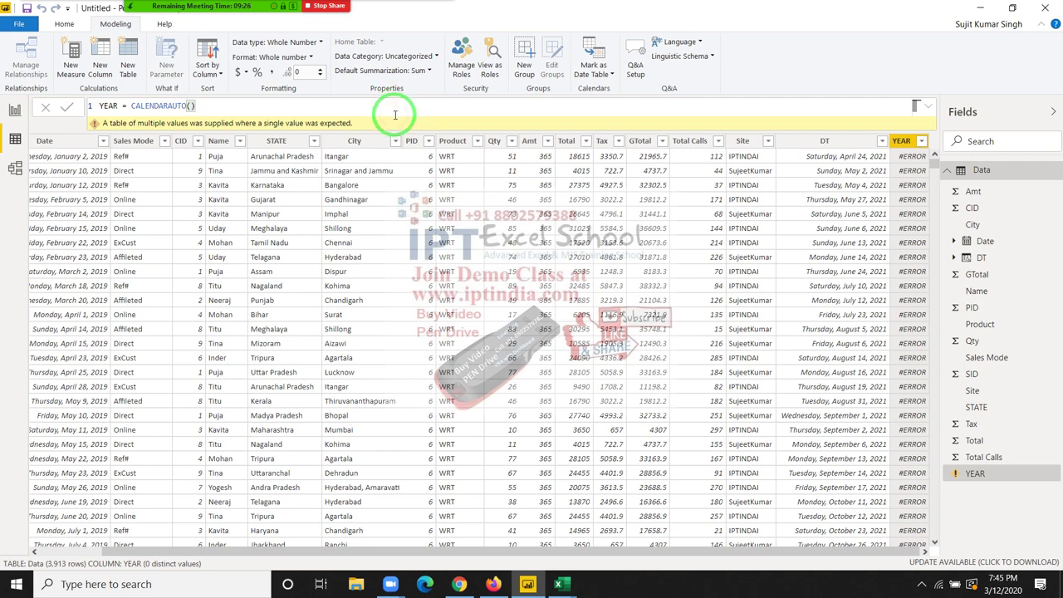
key(BackSpace)
key(BackSpace)
key(BackSpace)
key(BackSpace)
key(BackSpace)
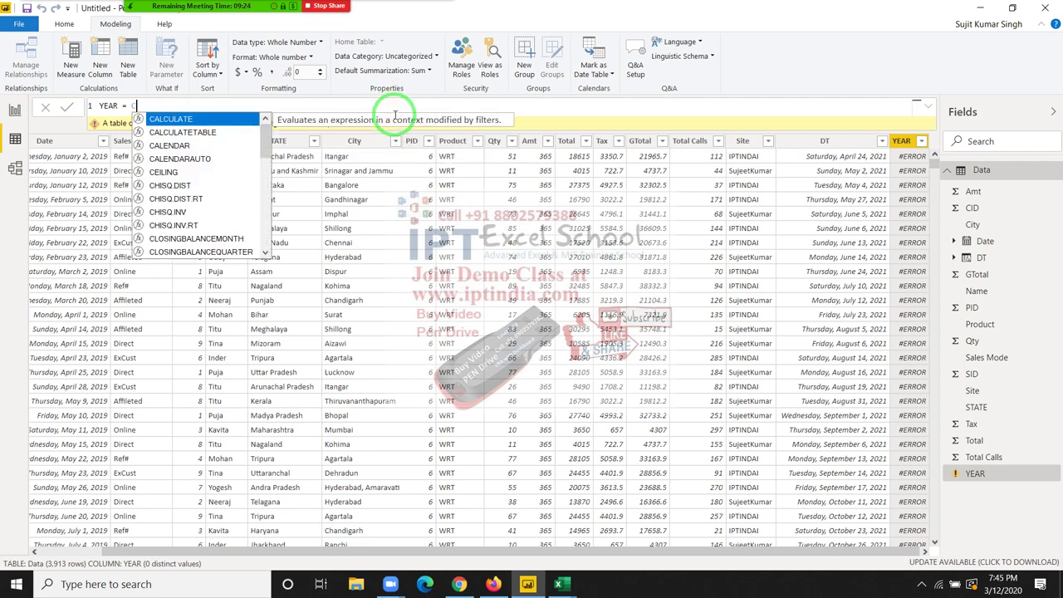
key(BackSpace)
text(N)
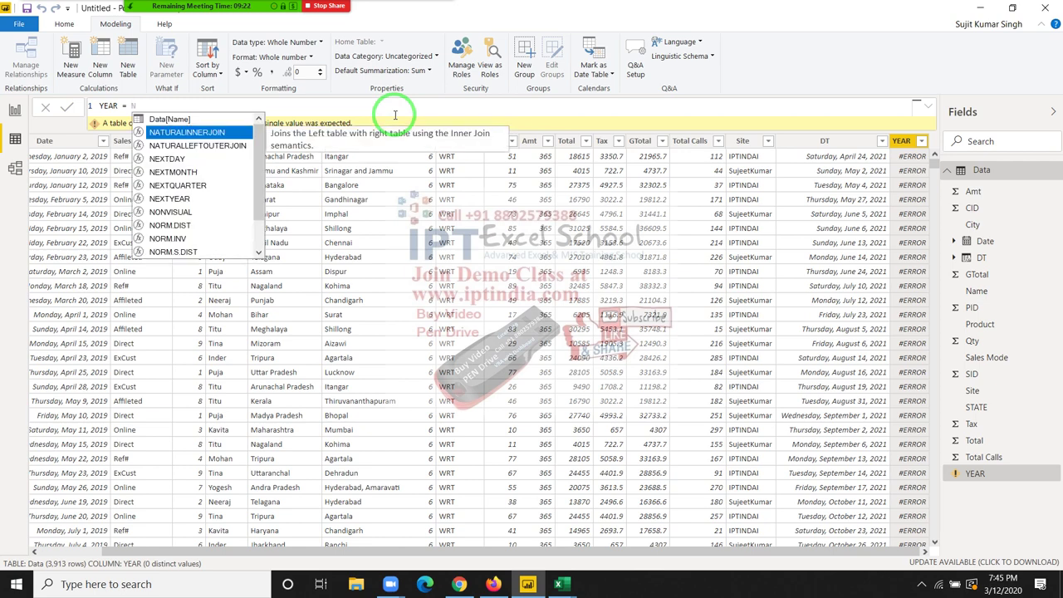
key(Escape)
key(Escape)
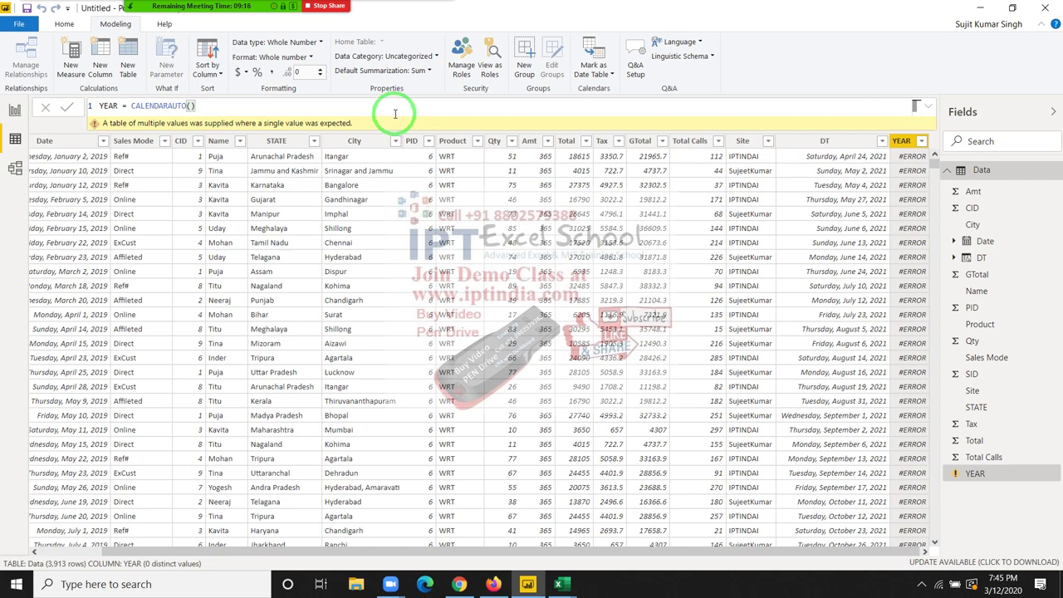
- Replace CALENDARAUTO with TODAY() so every YEAR cell shows 43902
click(396, 115)
key(BackSpace)
key(BackSpace)
key(BackSpace)
key(BackSpace)
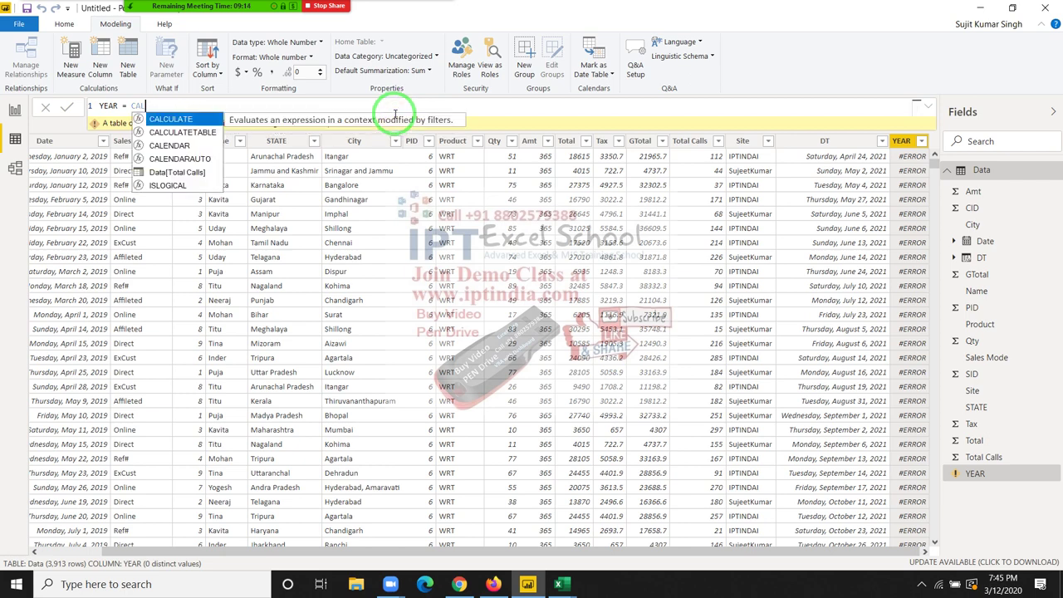
key(BackSpace)
key(BackSpace)
key(BackSpace)
text(TODA)
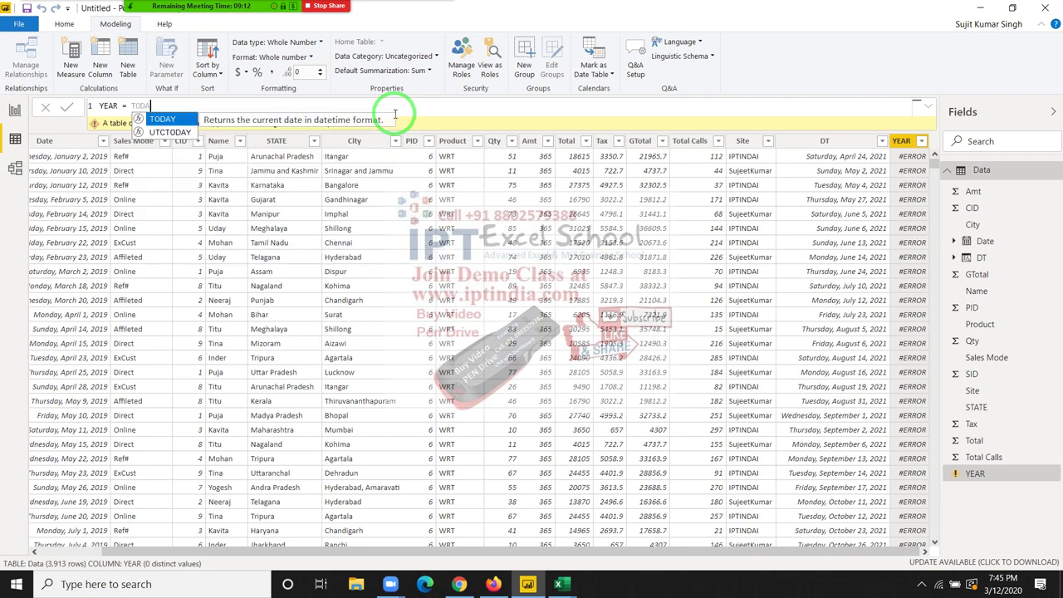
text(Y())
key(Return)
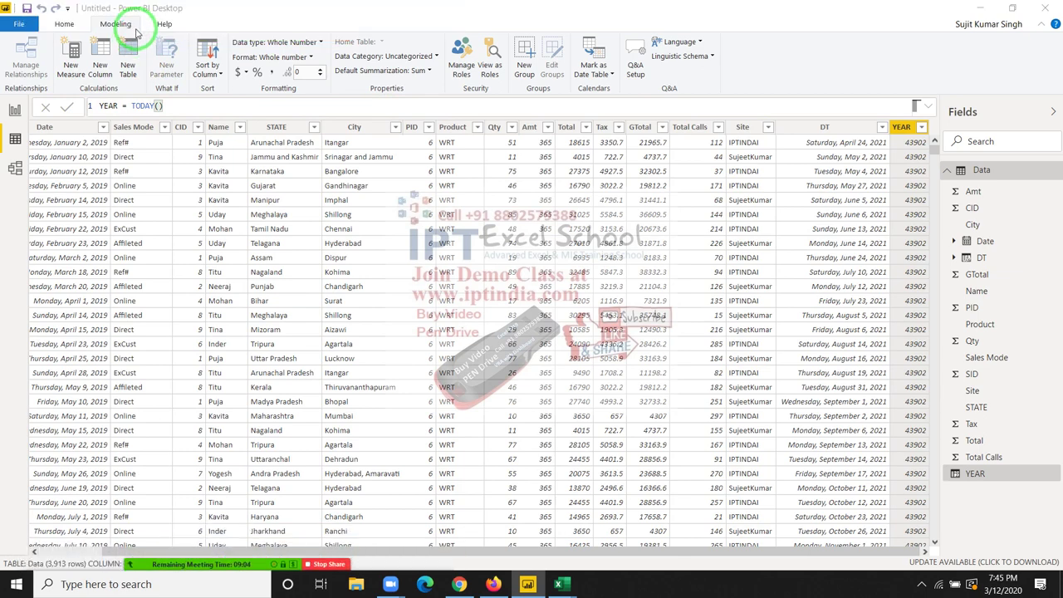
- Open the Power Query Editor via Home > Edit Queries to view the Data query
click(77, 23)
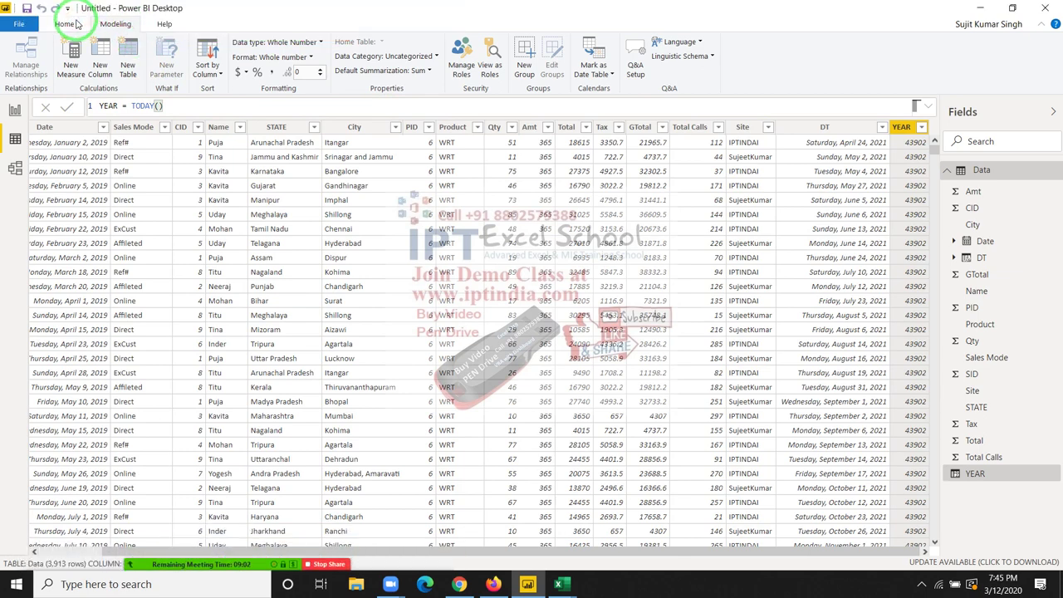
click(72, 23)
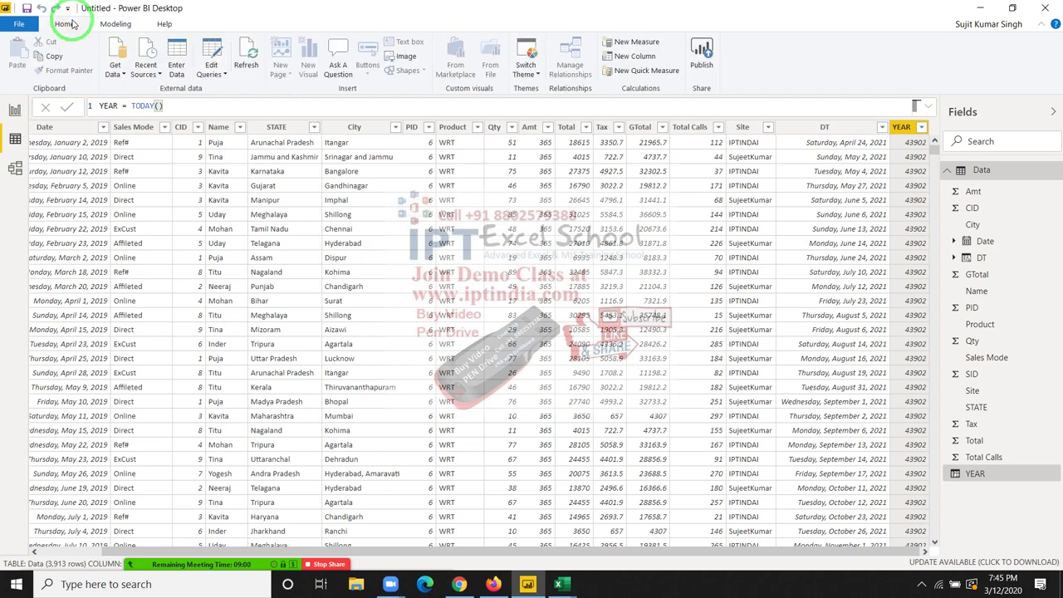
click(218, 70)
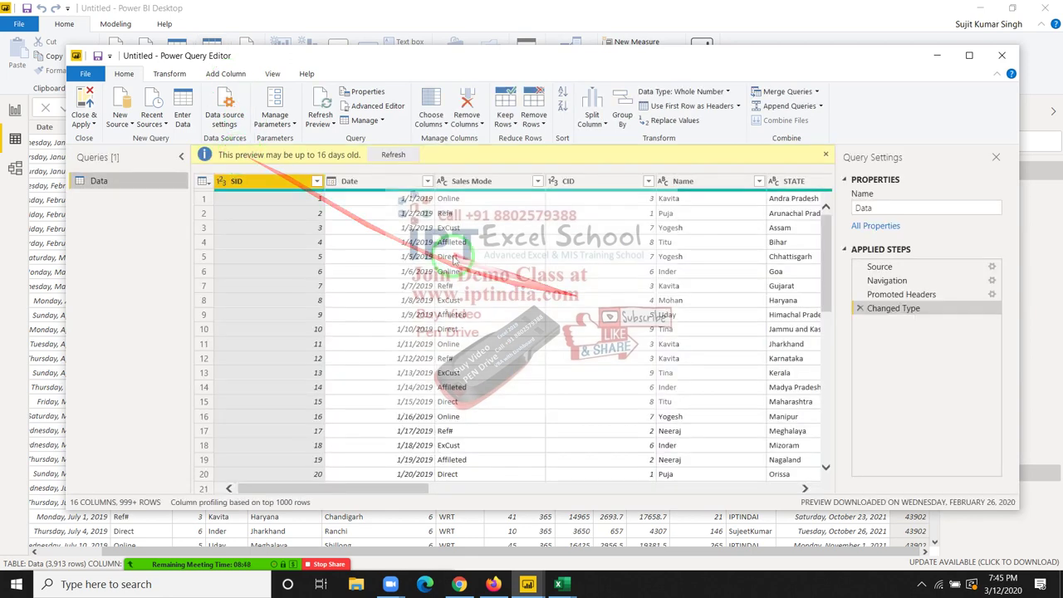
- Open a new Custom Column dialog from the Add Column tab
mouse_move(241, 157)
mouse_down()
mouse_move(379, 297)
mouse_move(446, 320)
mouse_up()
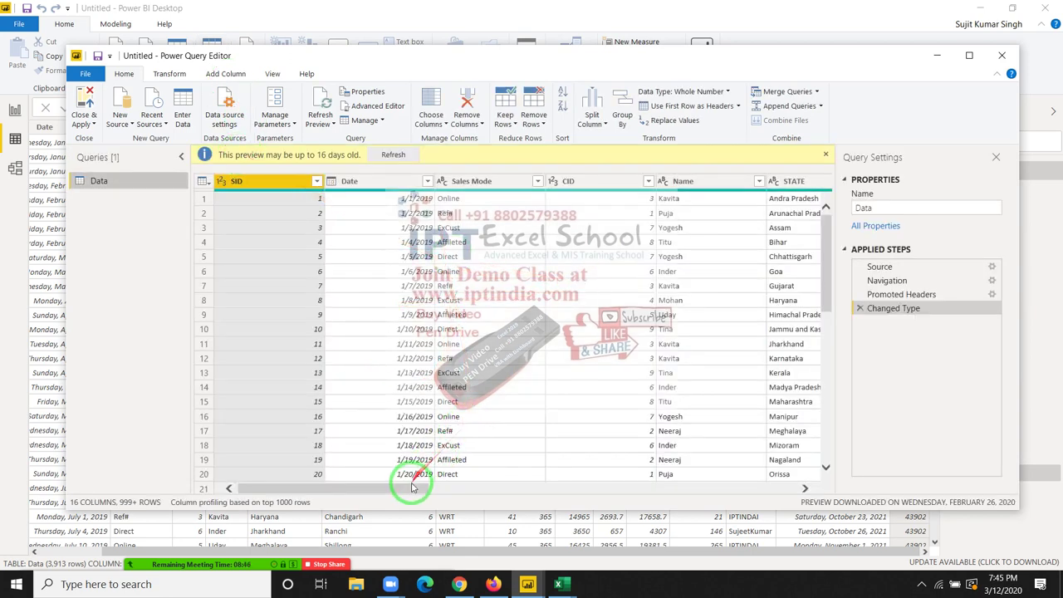
drag(408, 487, 933, 434)
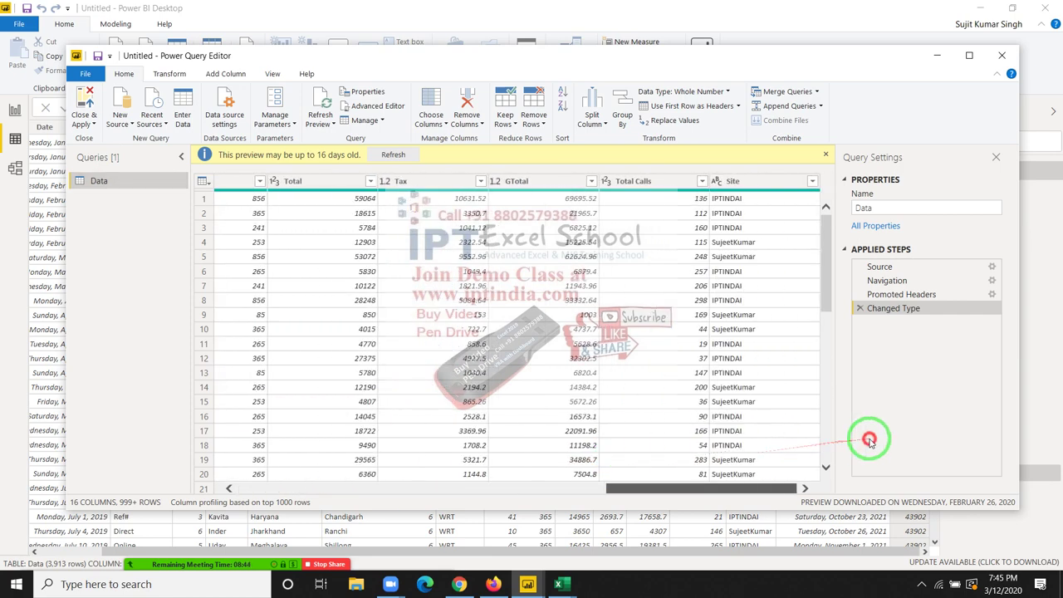
click(214, 75)
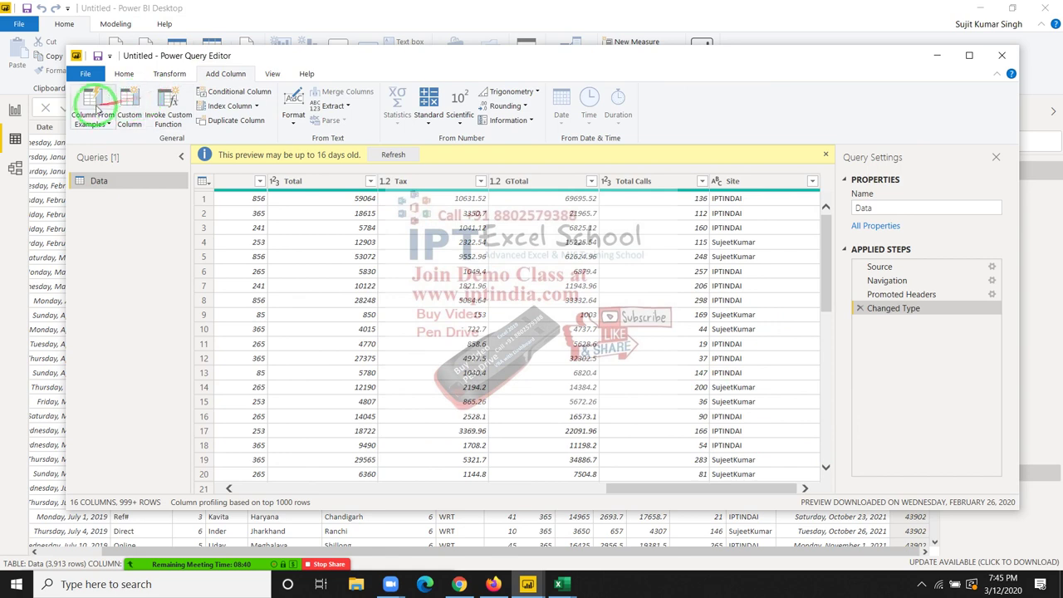
click(129, 108)
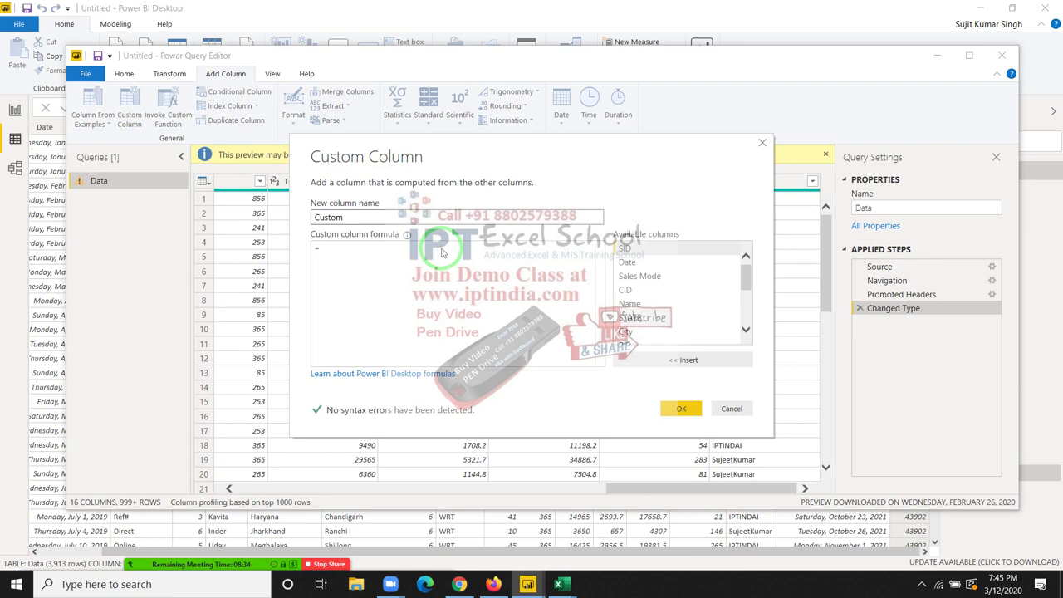
- Rename the custom column to wk and begin entering its formula
drag(351, 217, 278, 218)
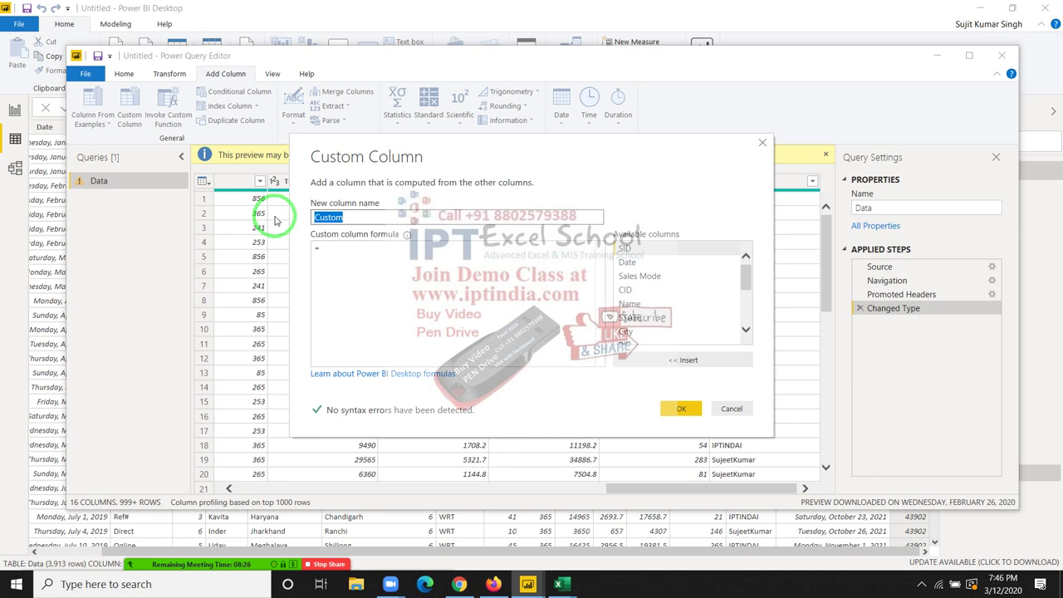
text(D)
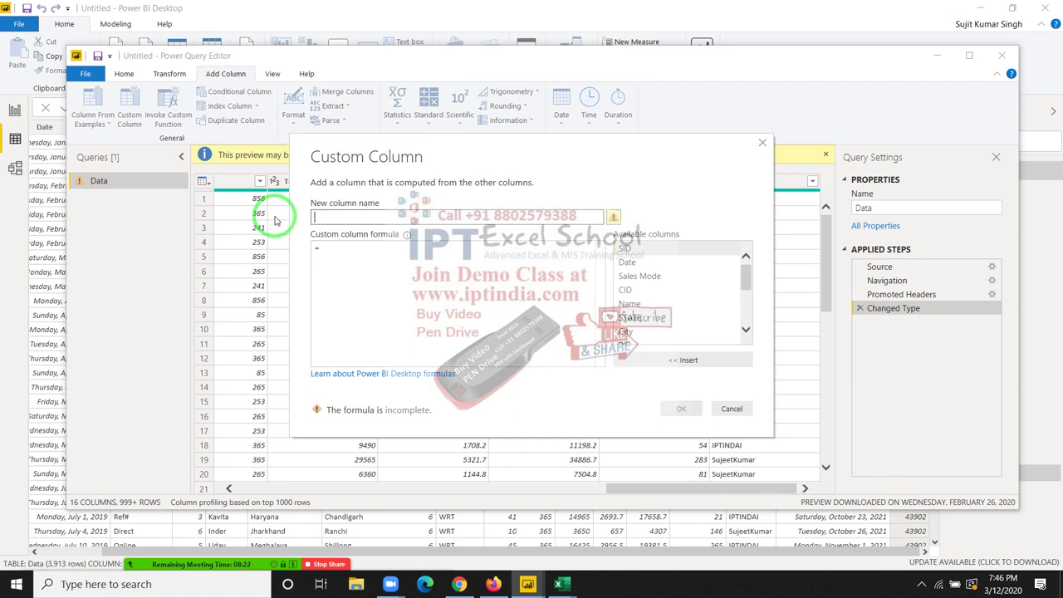
text(wk)
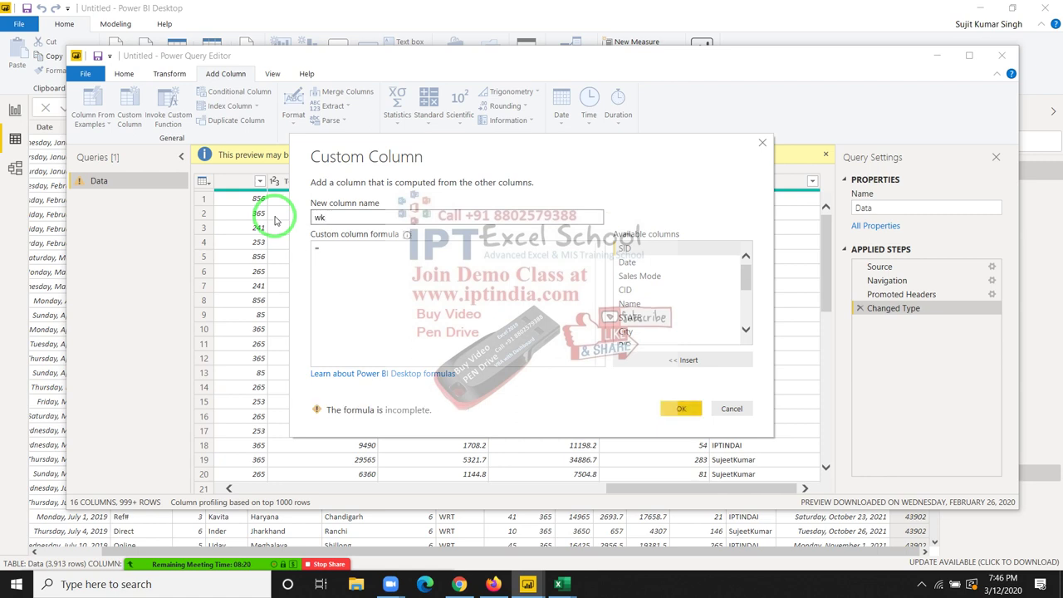
click(358, 266)
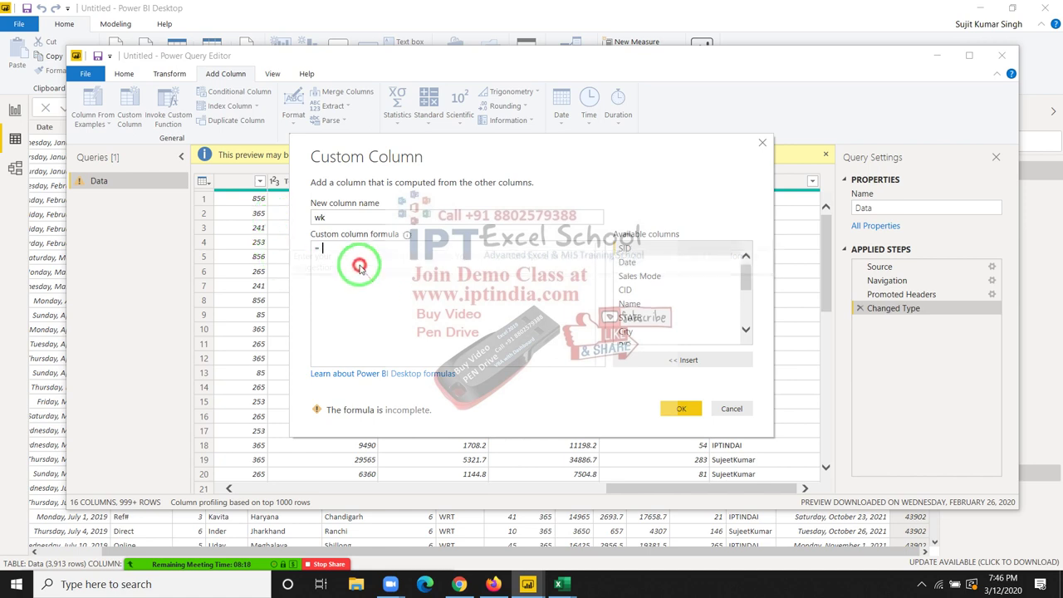
text(D)
key(BackSpace)
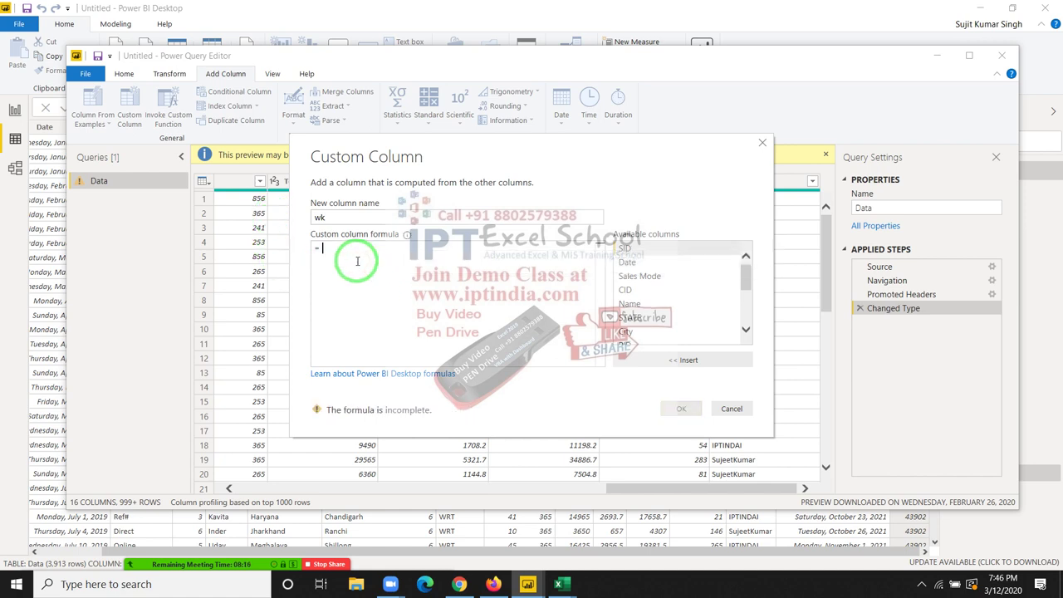
- Type and clear trial formula text, then show the Windows desktop with Win+D
text(N)
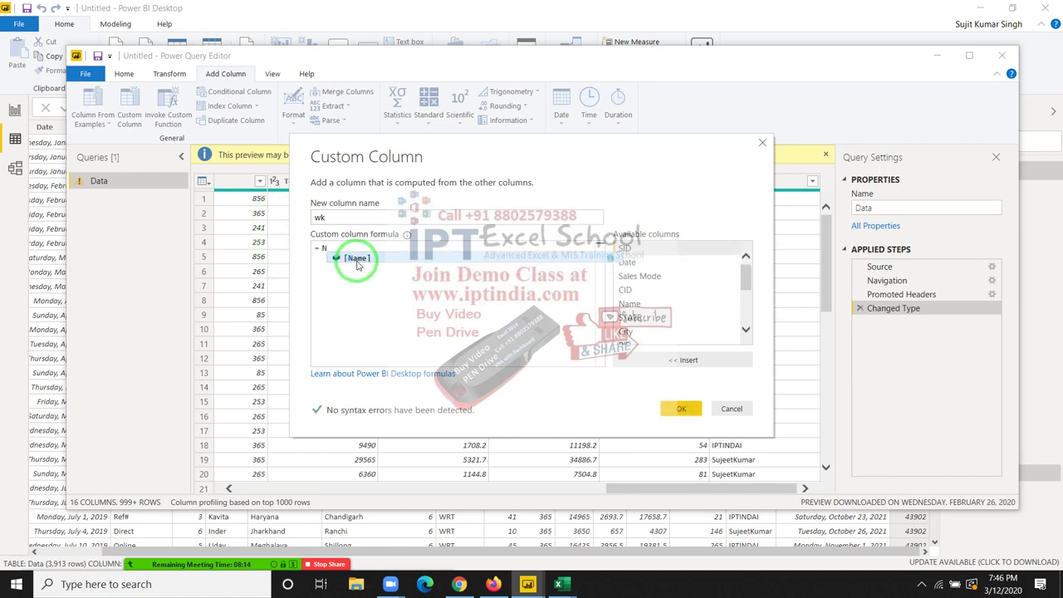
text(ER)
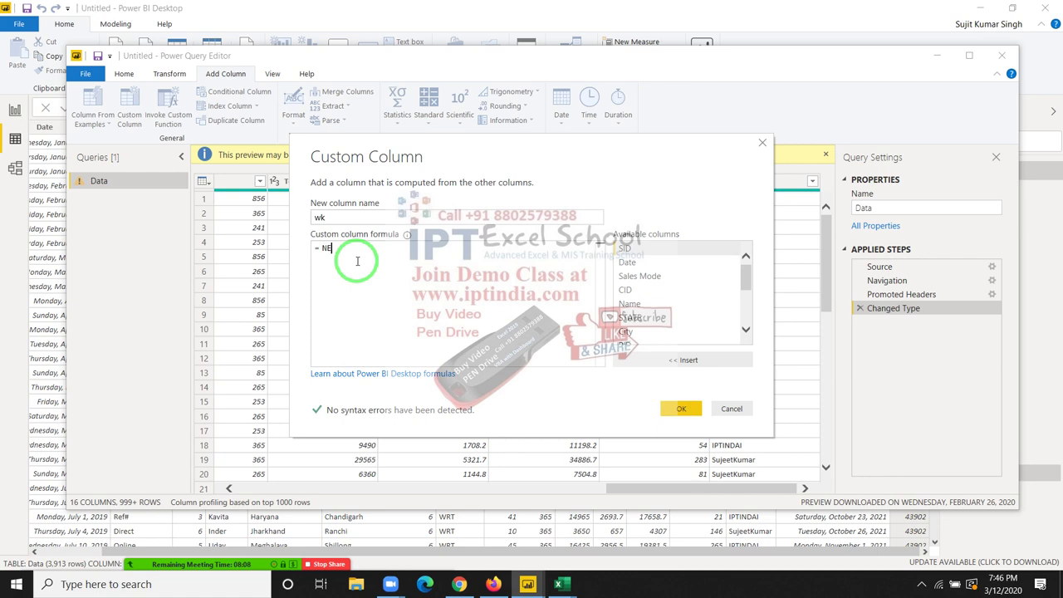
key(BackSpace)
key(BackSpace)
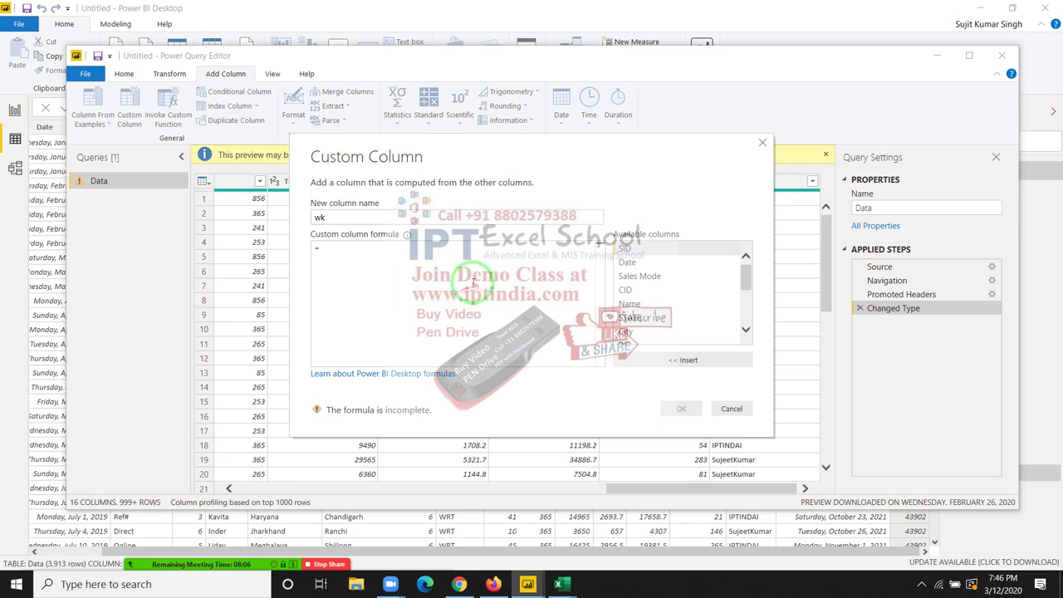
text(WORD)
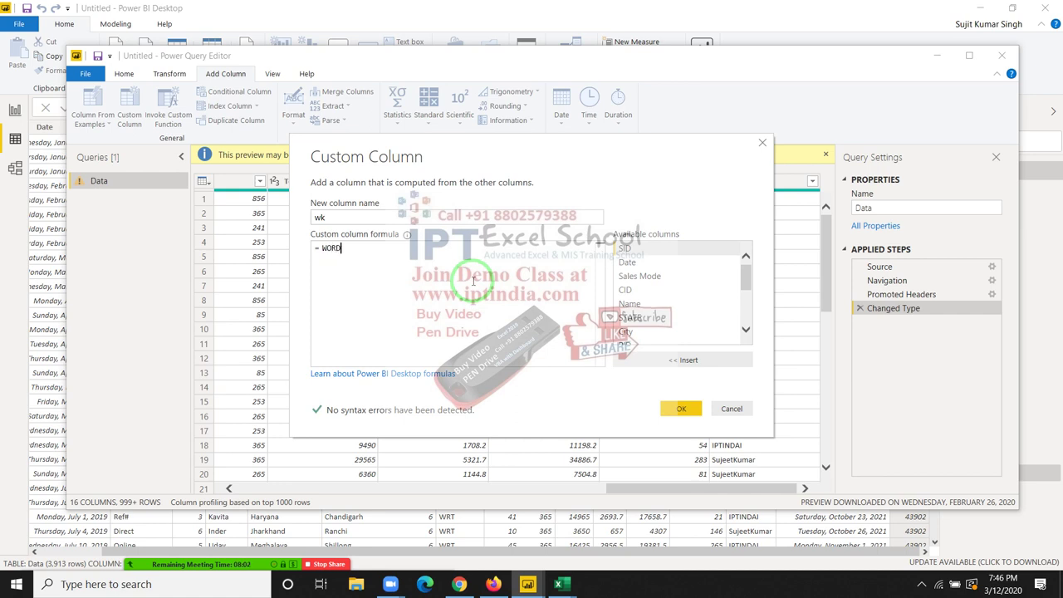
key(BackSpace)
key(BackSpace)
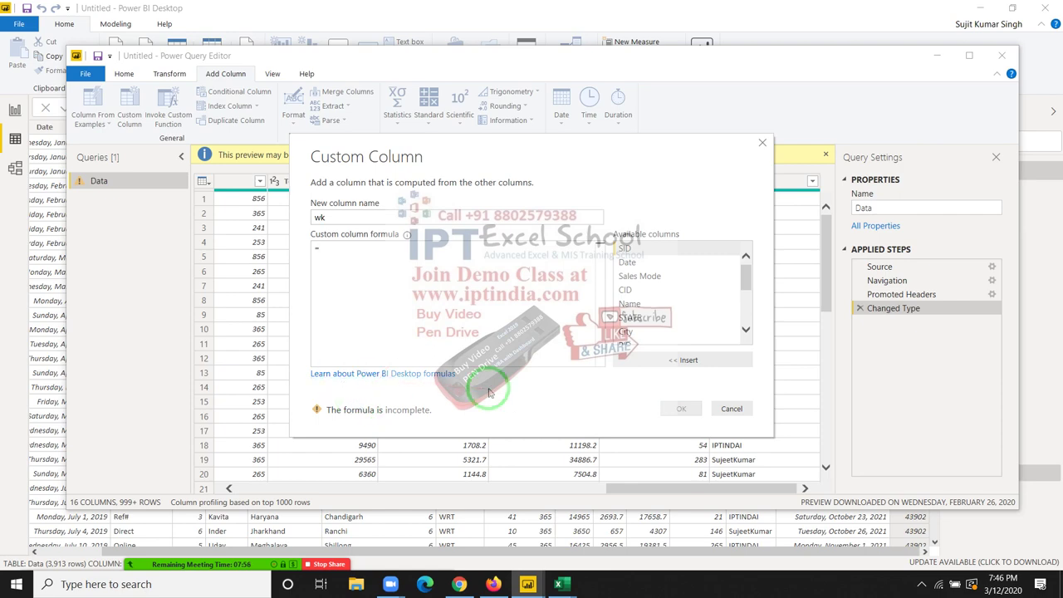
key(super+d)
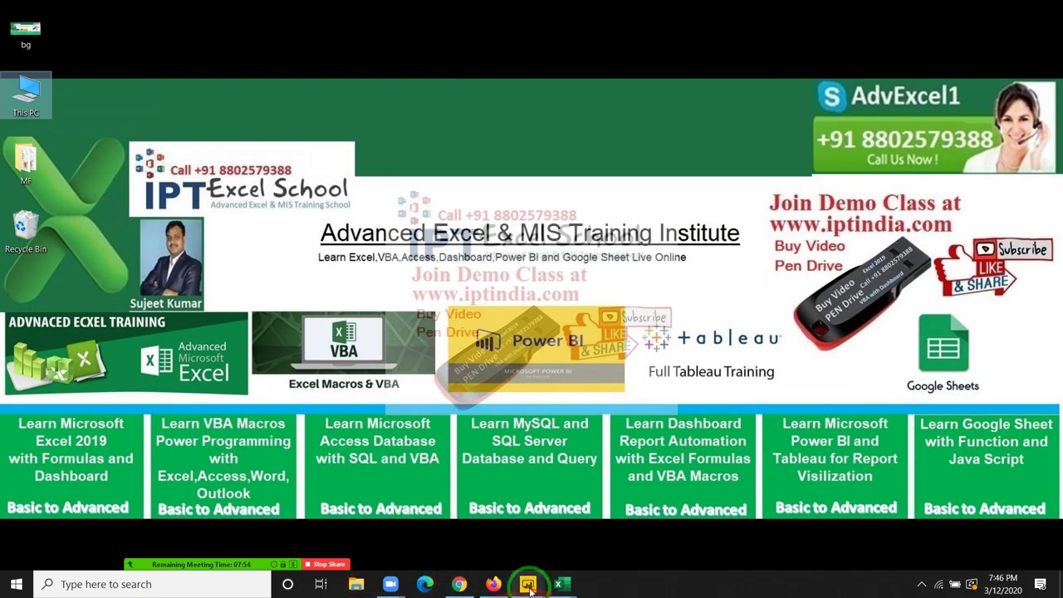
mouse_move(389, 584)
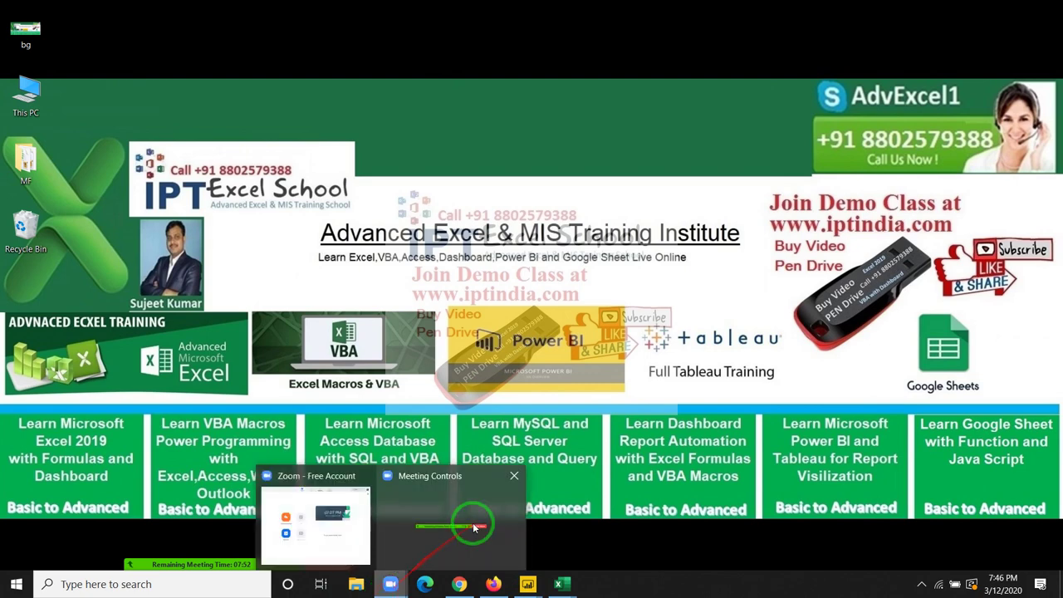
- Restore the windows, end the Zoom meeting for all, and stop the screen recorder
key(super+d)
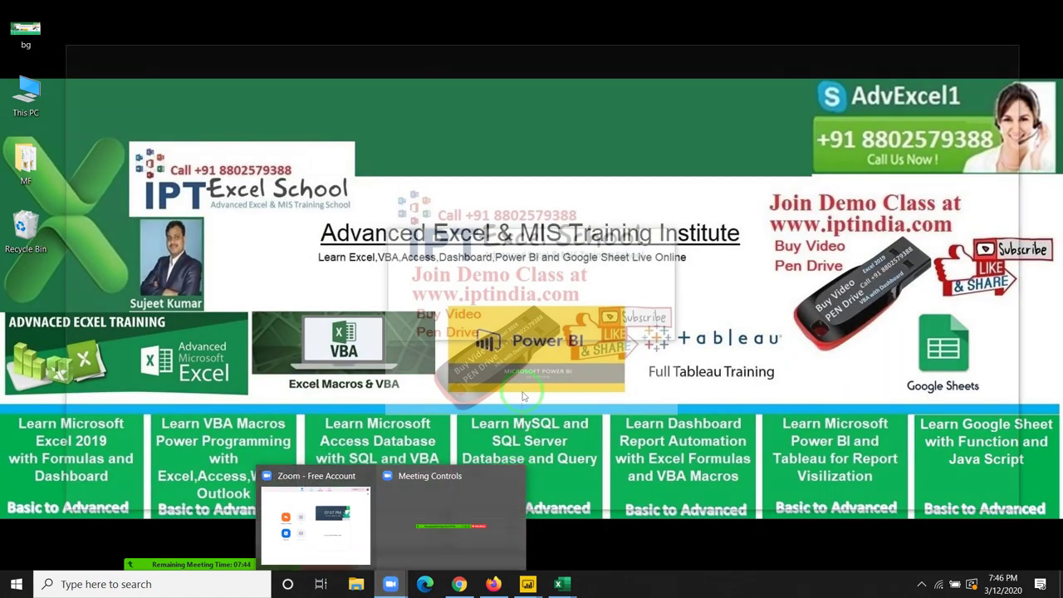
click(514, 476)
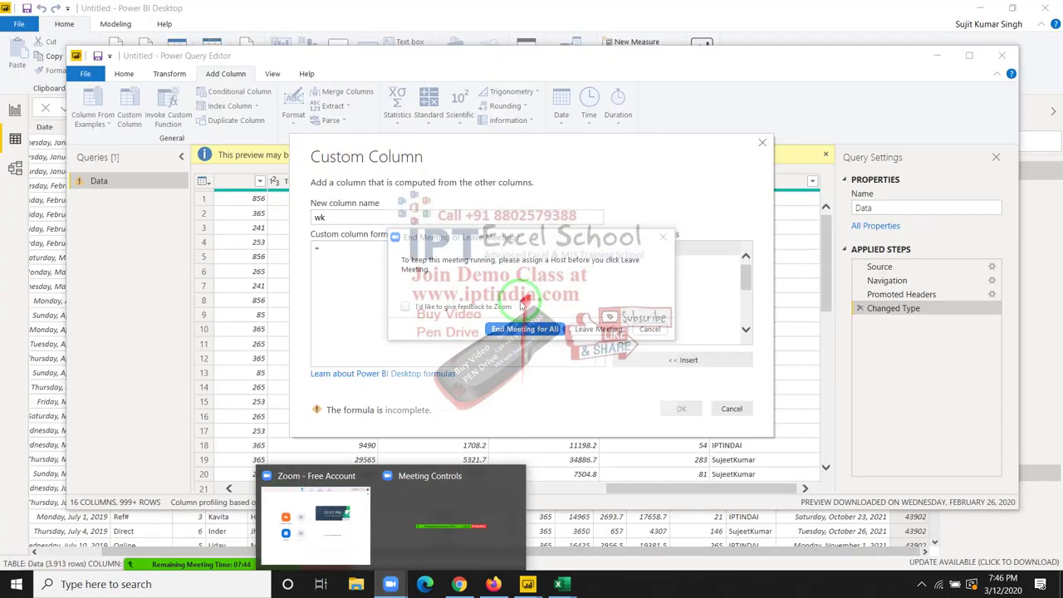
key(Escape)
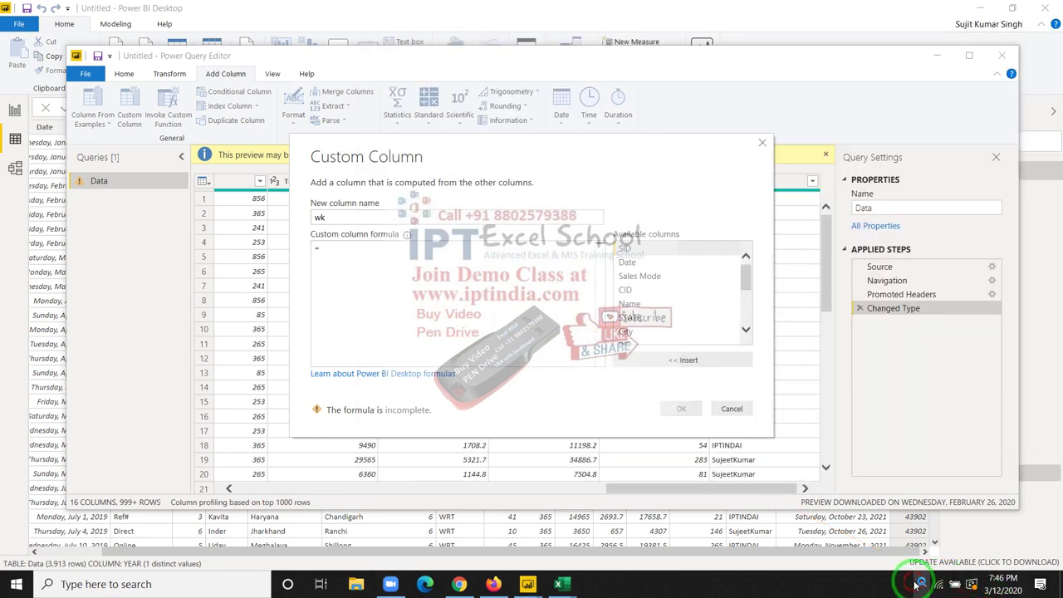
click(915, 586)
click(895, 558)
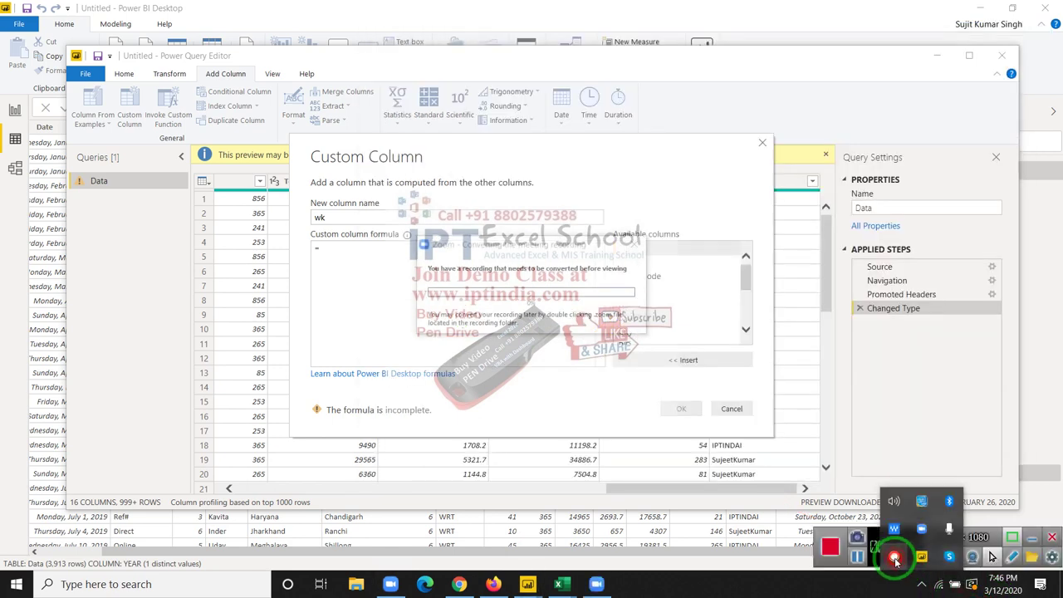